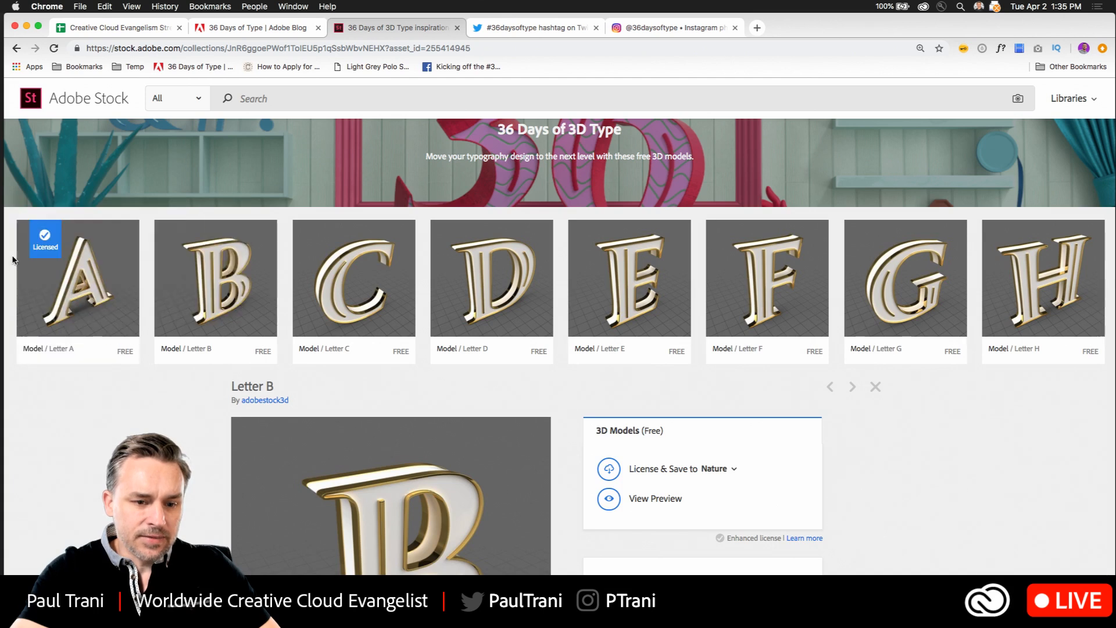
- Save the already licensed Letter A model to the 36DaysofType library
{"action": "mouse_move", "coordinate": [77, 348]}
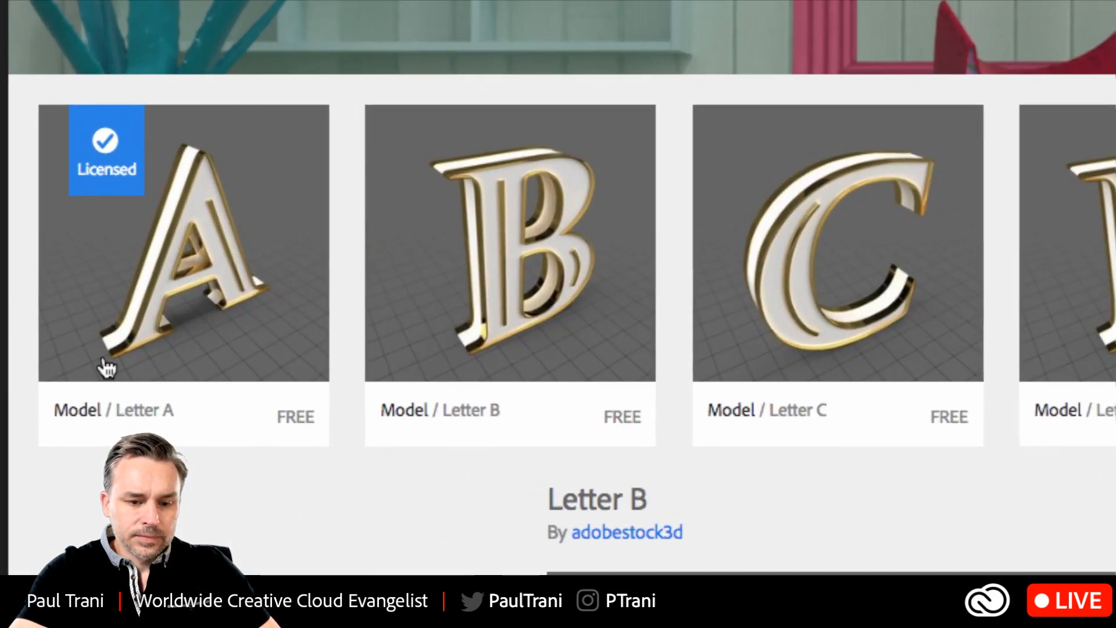
{"action": "mouse_move", "coordinate": [195, 404]}
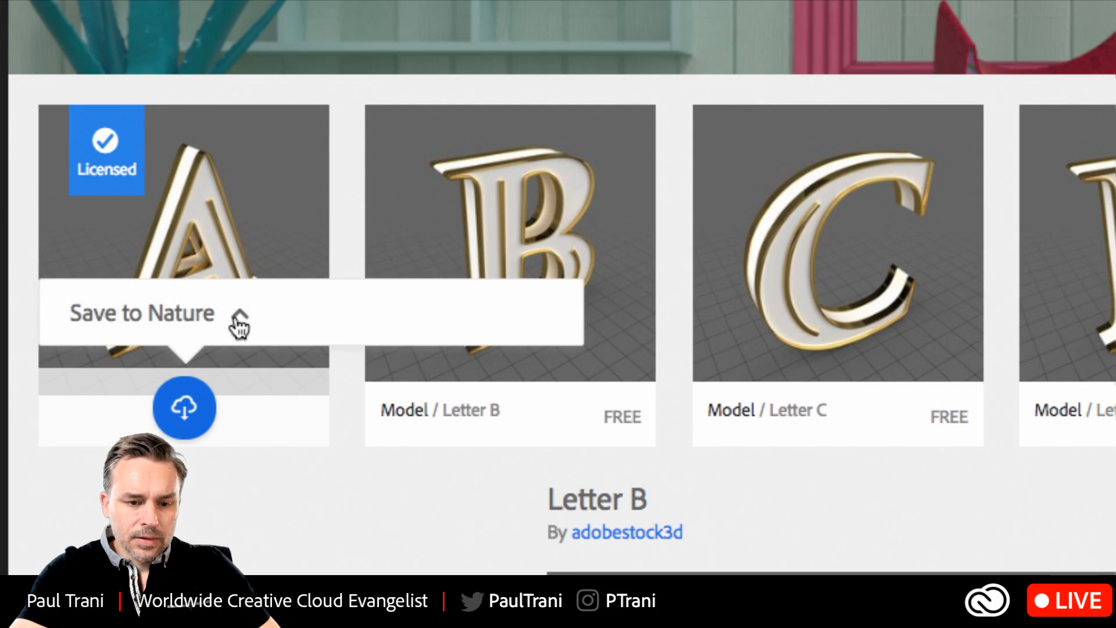
{"action": "left_click", "coordinate": [239, 319]}
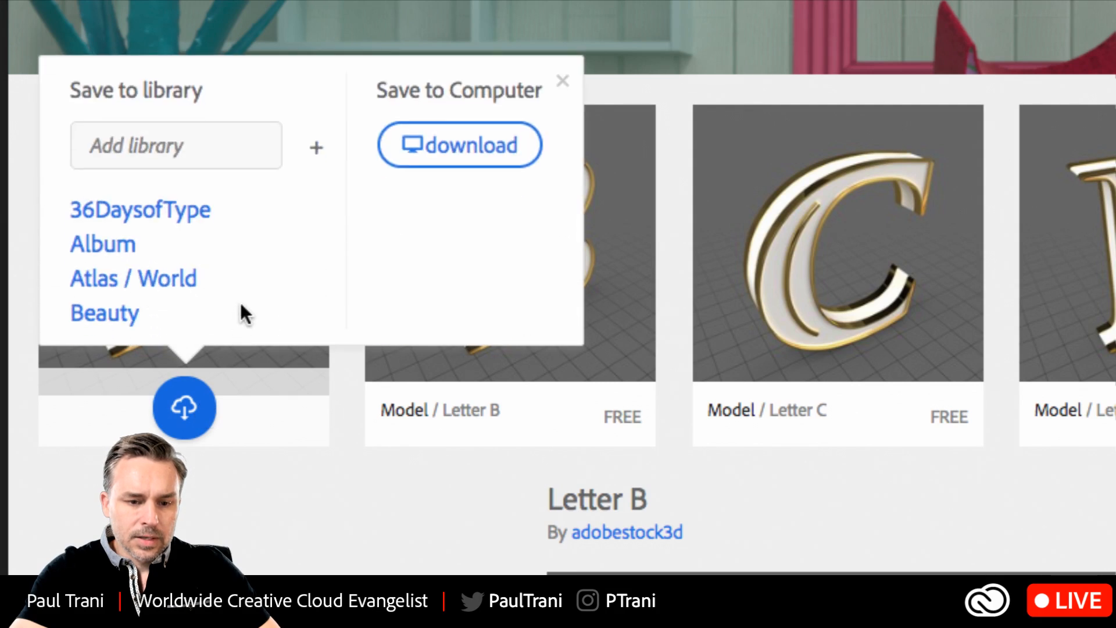
{"action": "left_click", "coordinate": [131, 222]}
- License the free Letter C and Letter B models and save them to the 36DaysofType library
{"action": "mouse_move", "coordinate": [518, 424]}
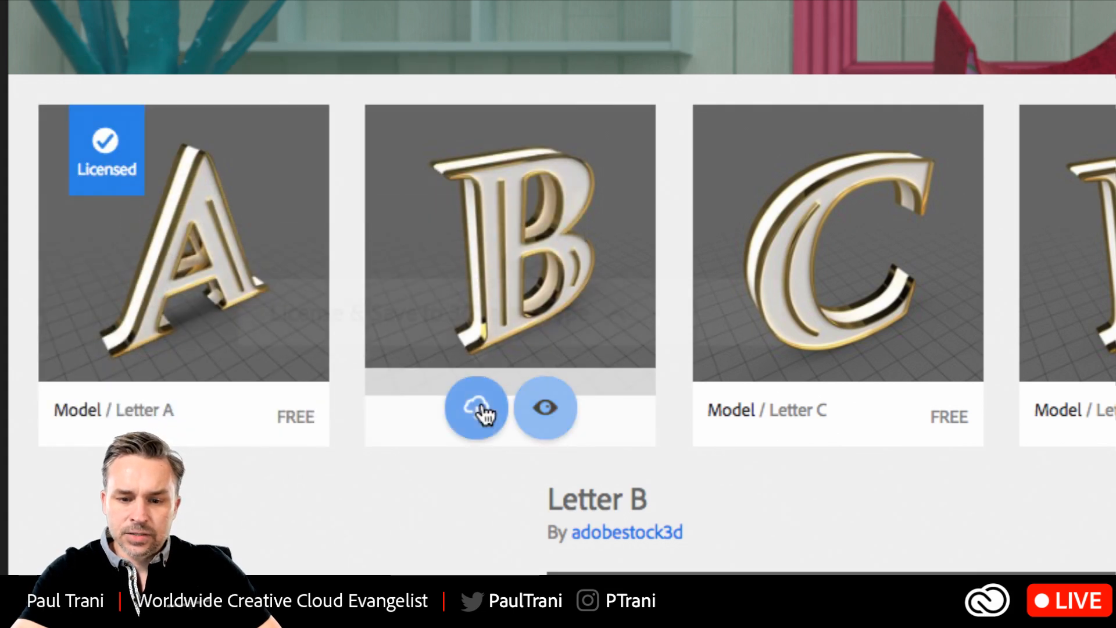
{"action": "mouse_move", "coordinate": [476, 412]}
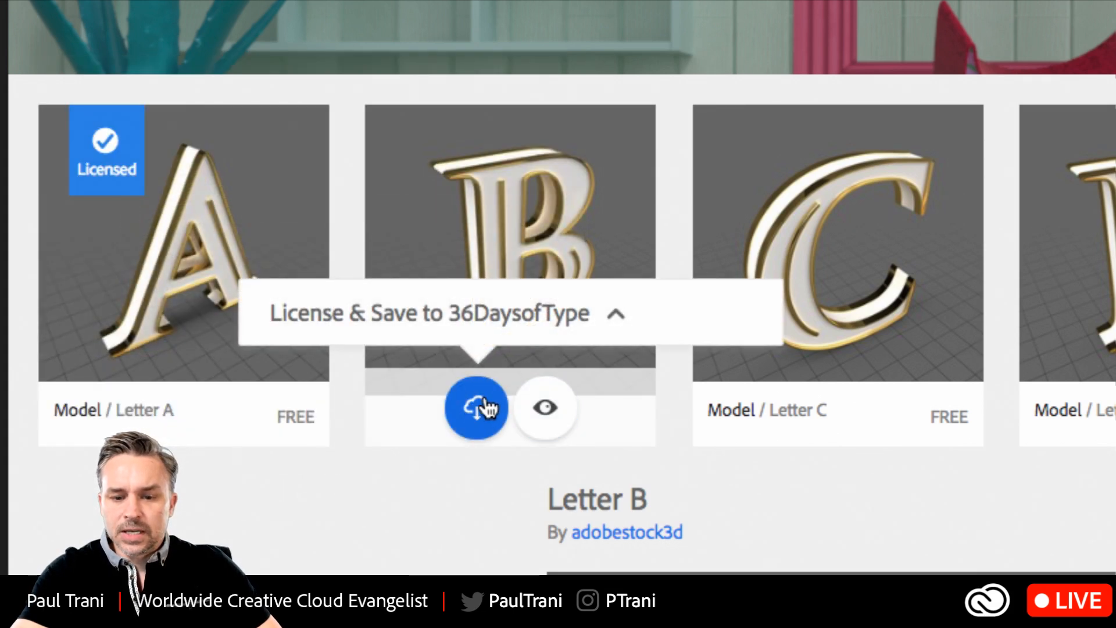
{"action": "mouse_move", "coordinate": [813, 414]}
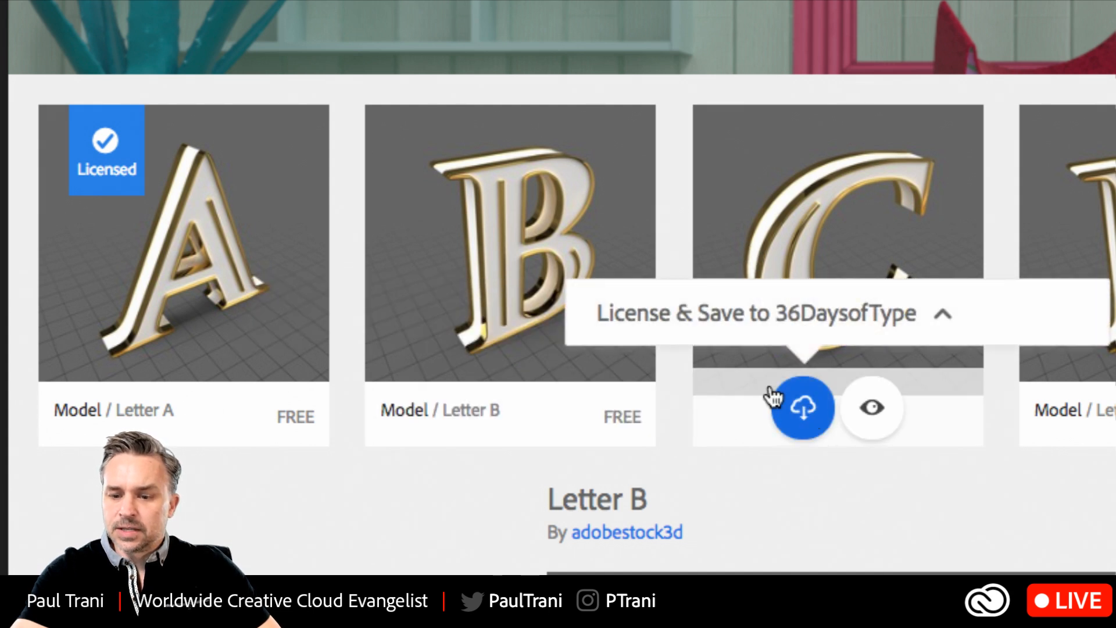
{"action": "left_click", "coordinate": [780, 309]}
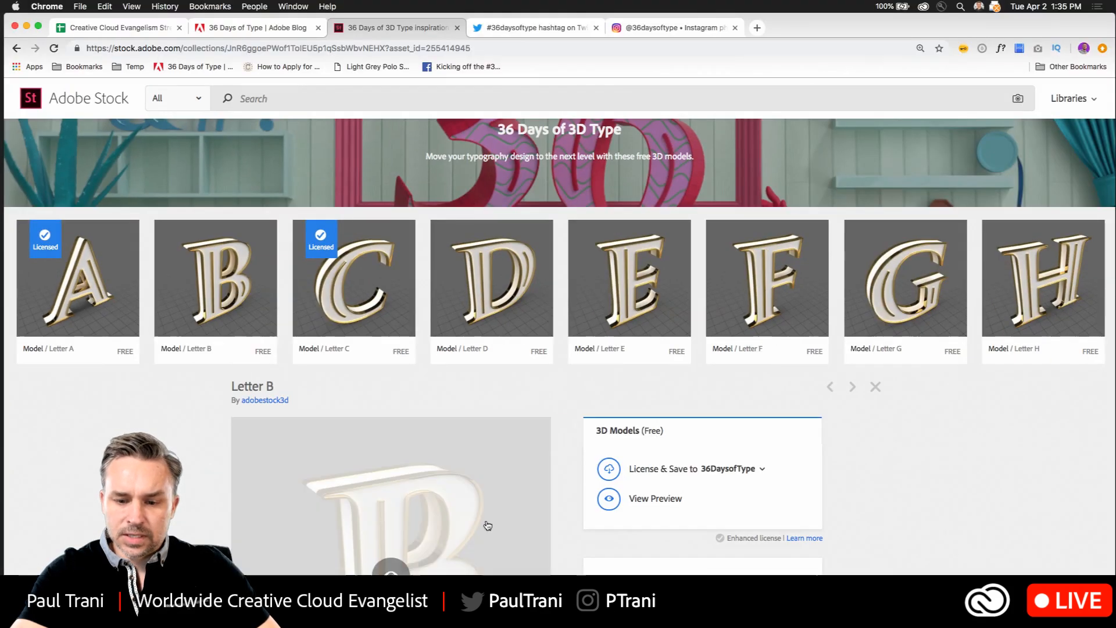
{"action": "left_click", "coordinate": [608, 470]}
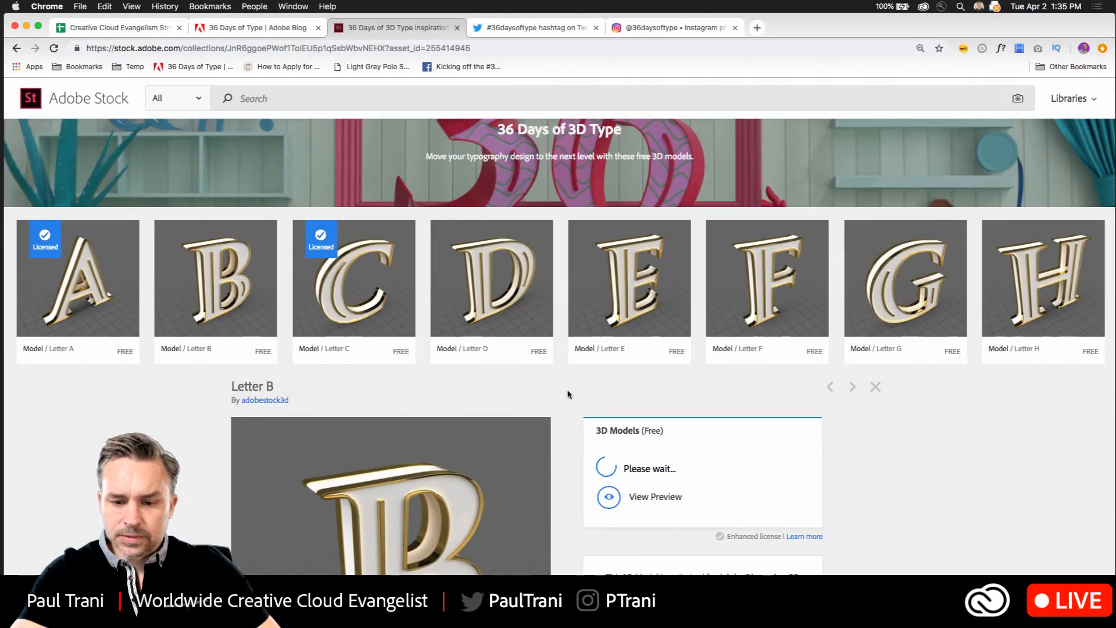
- Switch to Photoshop and expand the Libraries panel, collapsing the Character panel beneath it
{"action": "left_click", "coordinate": [26, 27]}
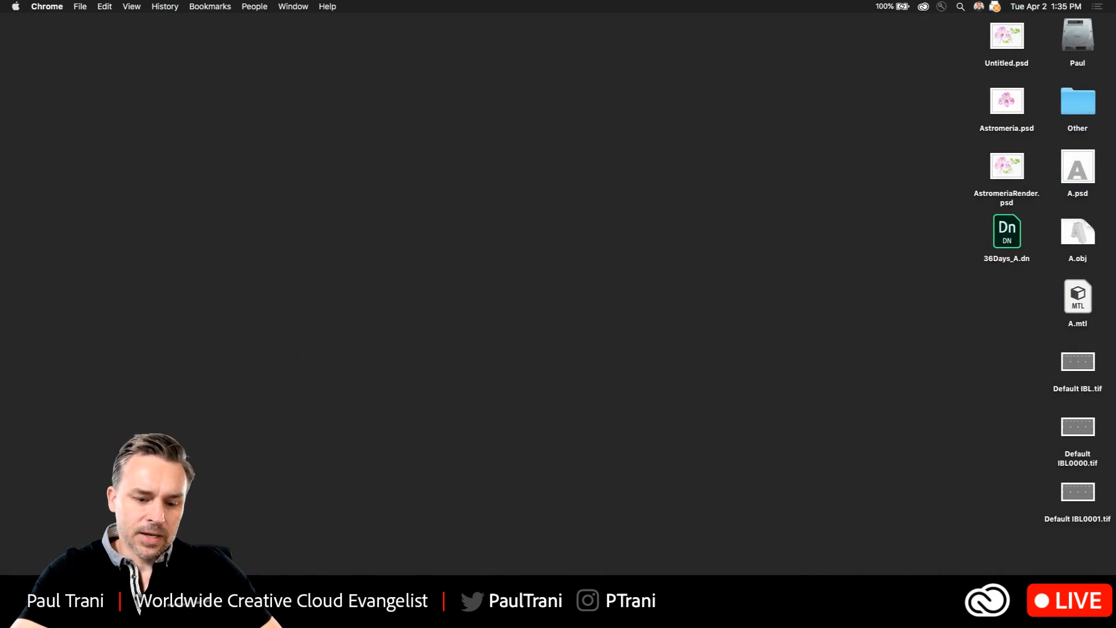
{"action": "left_click", "coordinate": [233, 604]}
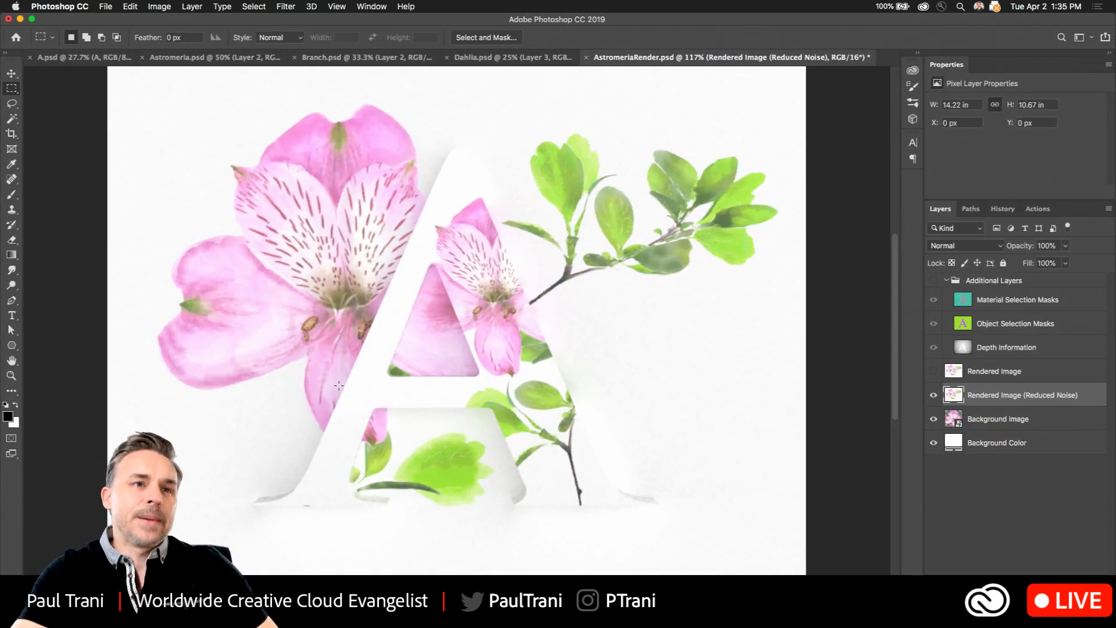
{"action": "left_click", "coordinate": [918, 54]}
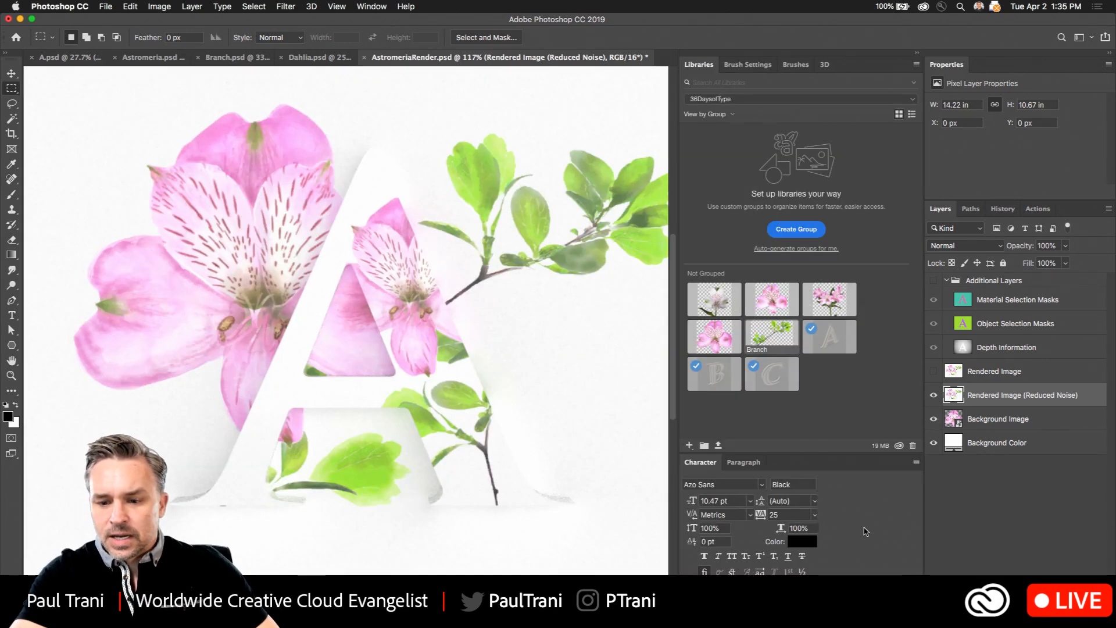
{"action": "double_click", "coordinate": [838, 465]}
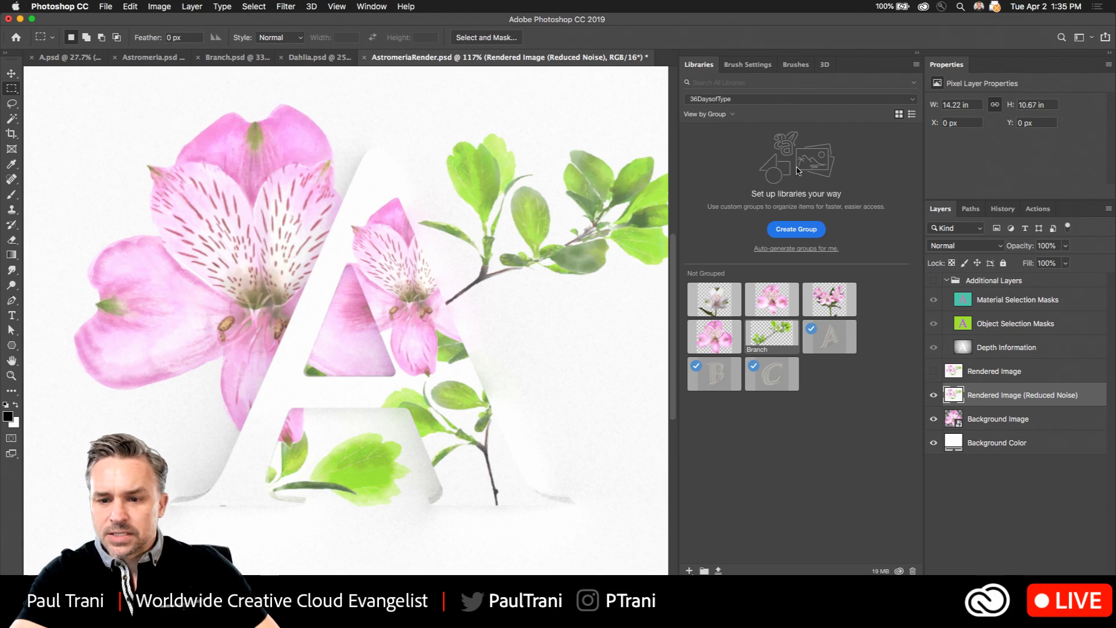
- Auto-generate groups for the assets in the 36DaysofType library and narrow the Libraries panel
{"action": "left_click", "coordinate": [795, 250]}
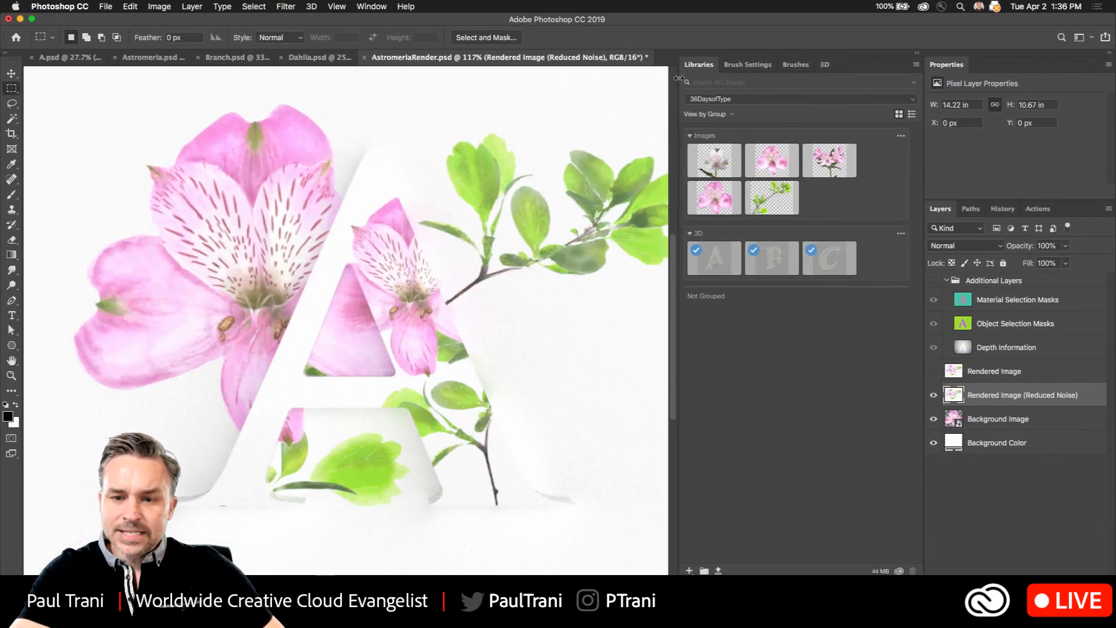
{"action": "left_click_drag", "start_coordinate": [678, 77], "coordinate": [780, 82]}
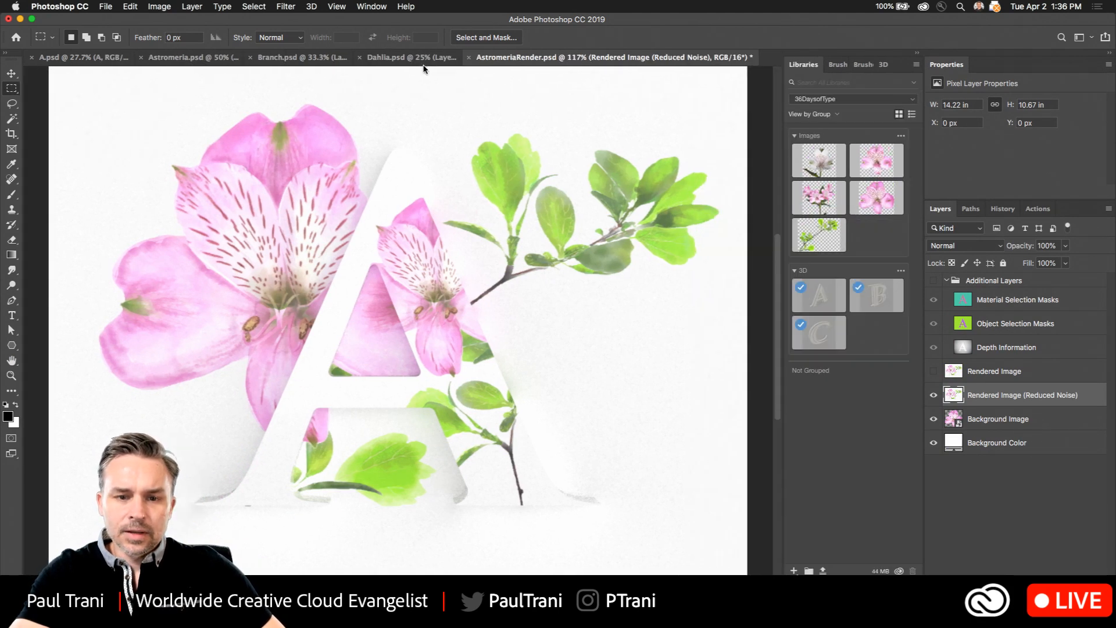
- View the dahlia artwork in Dahlia.psd and the branch artwork in Branch.psd up close
{"action": "left_click", "coordinate": [414, 57]}
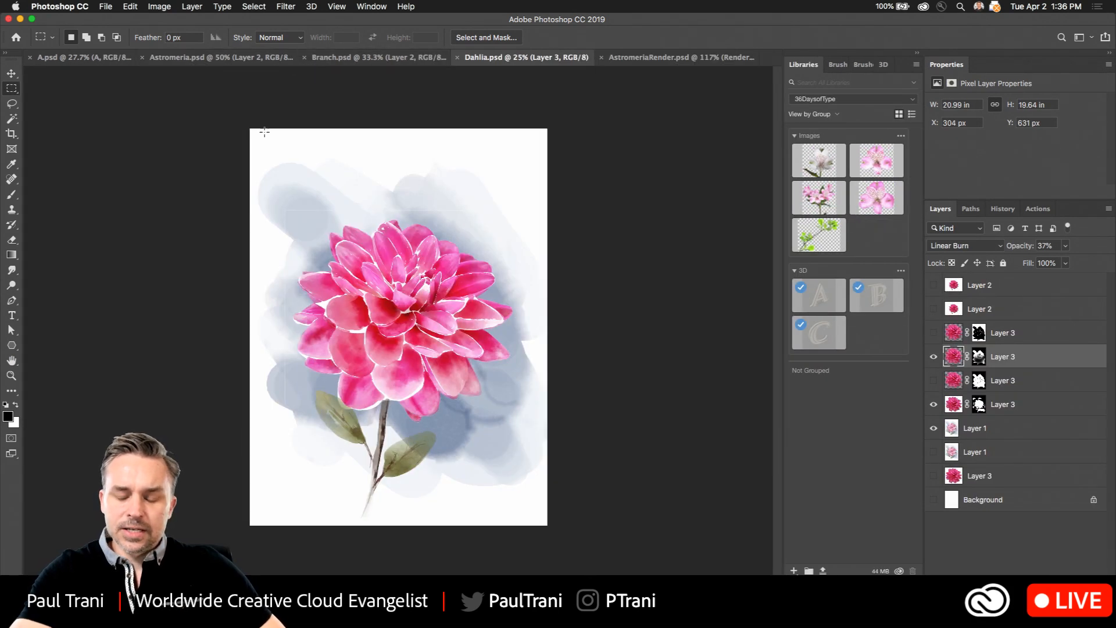
{"action": "key", "text": "super+equal"}
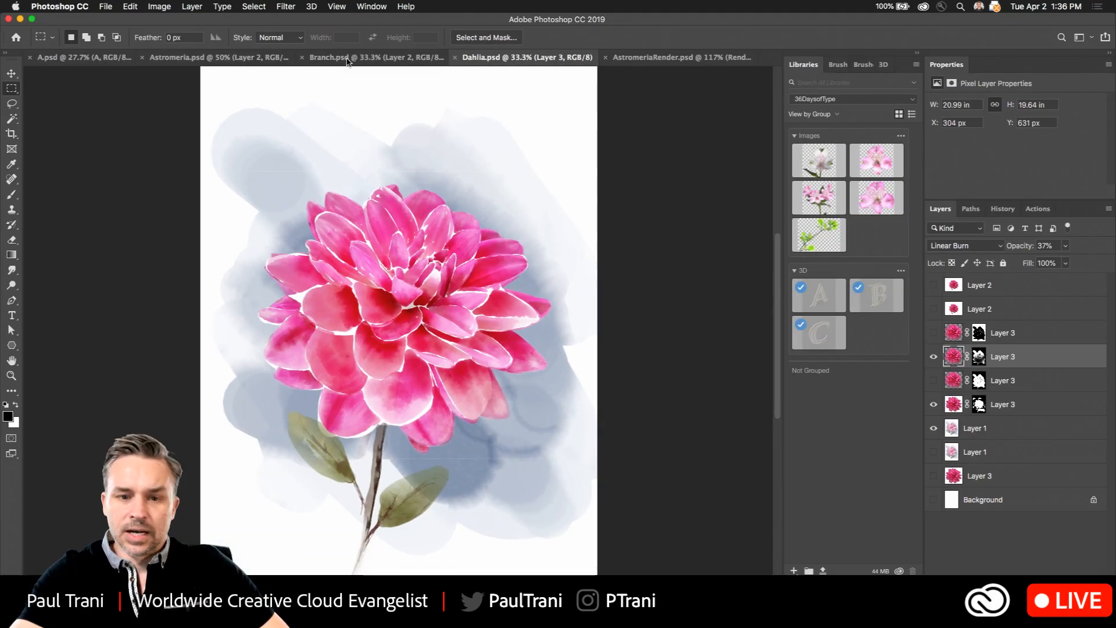
{"action": "left_click", "coordinate": [348, 56]}
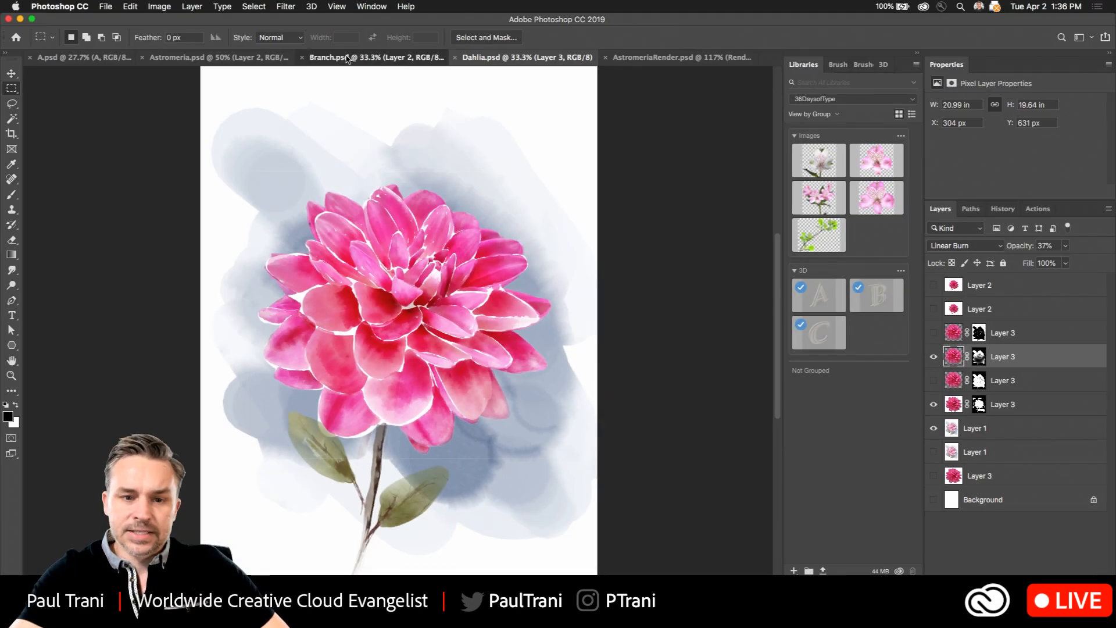
{"action": "key", "text": "super+equal"}
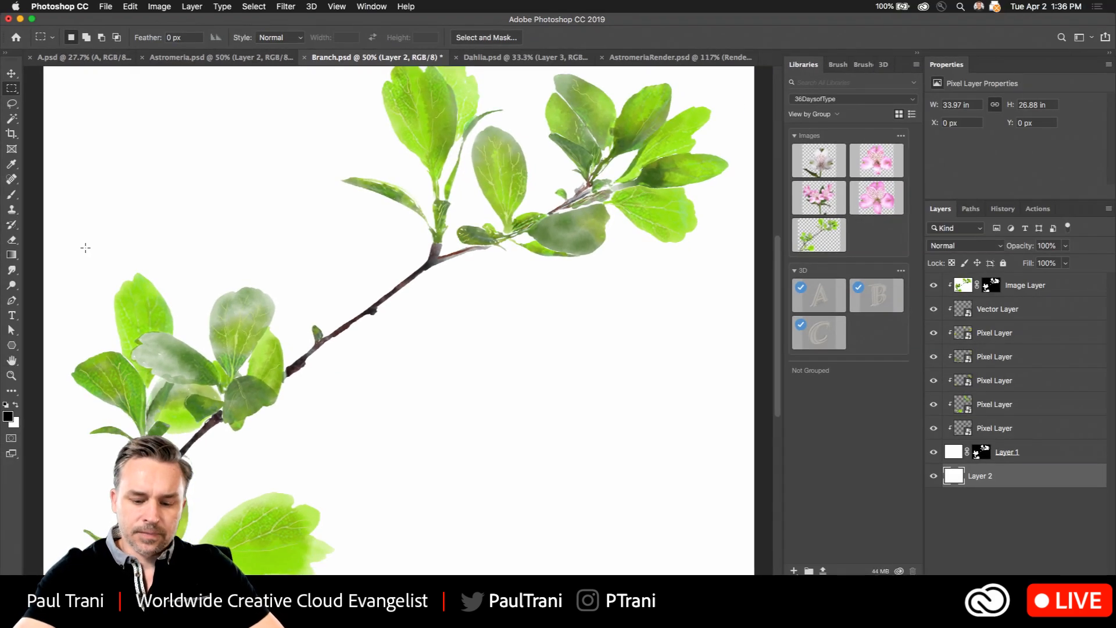
- View the branch artwork full screen with the panels hidden and return to the standard screen mode
{"action": "key", "text": "f"}
{"action": "key", "text": "f"}
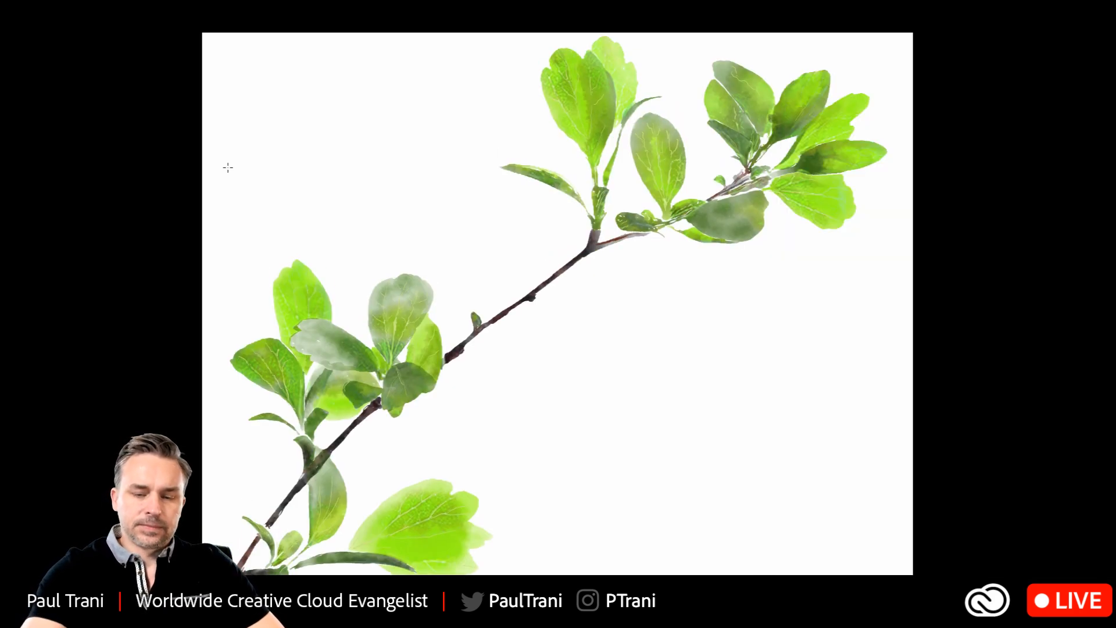
{"action": "key", "text": "Tab"}
{"action": "key", "text": "Tab"}
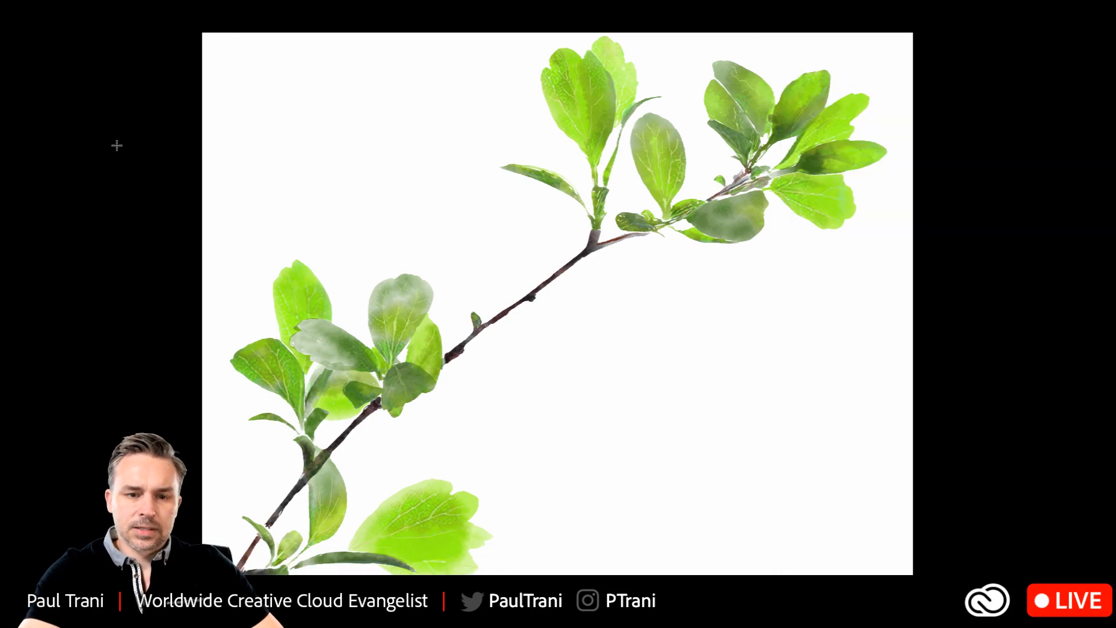
{"action": "key", "text": "Tab"}
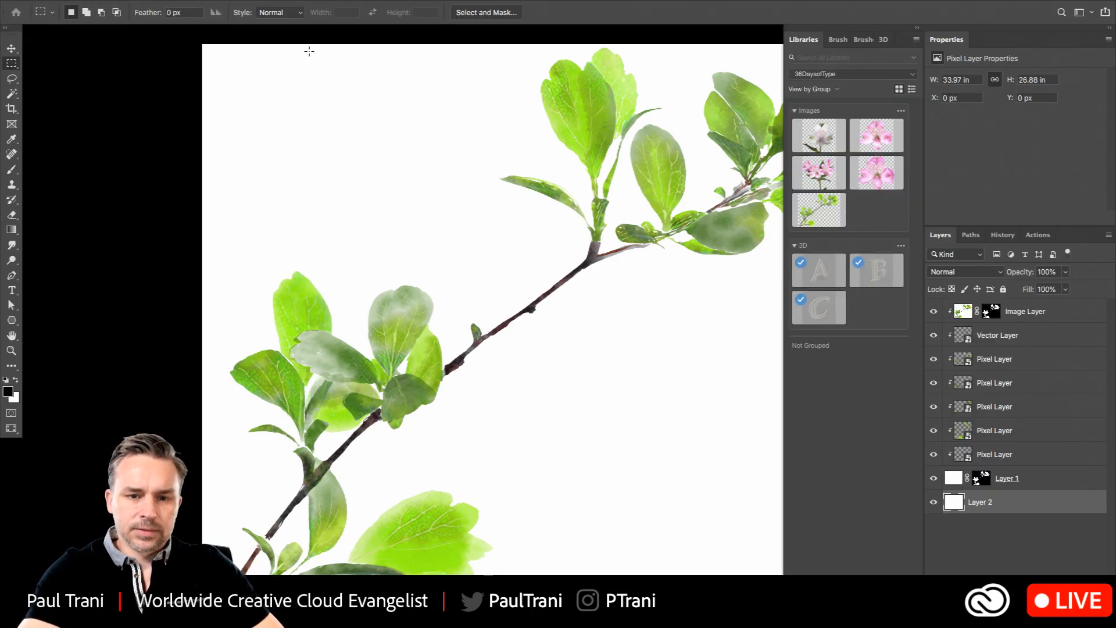
{"action": "key", "text": "Tab"}
{"action": "key", "text": "Tab"}
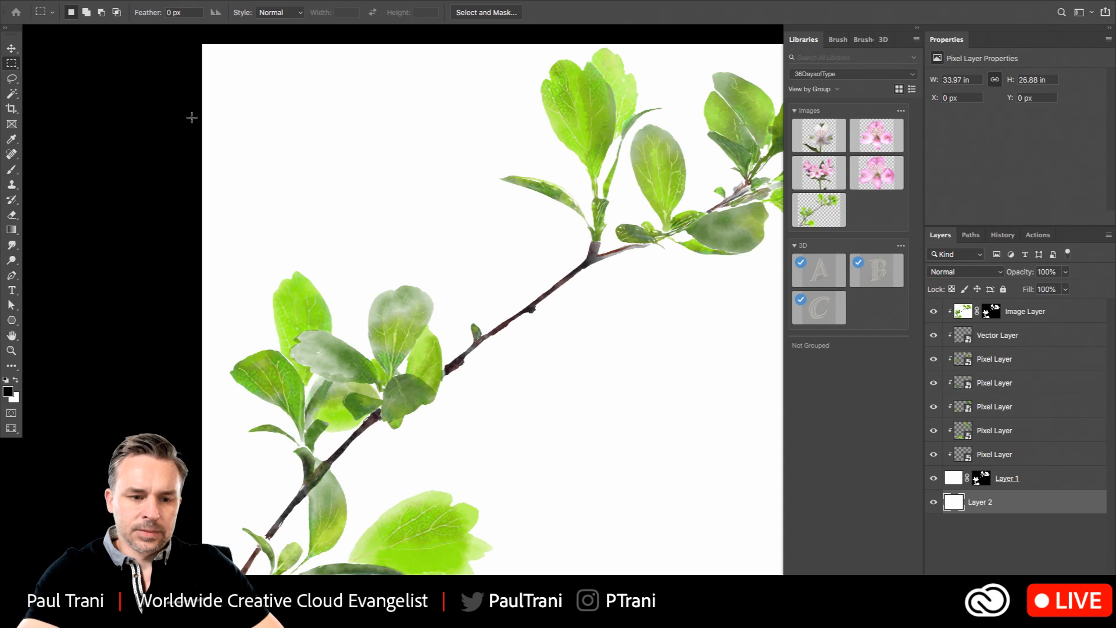
{"action": "left_click", "coordinate": [11, 428]}
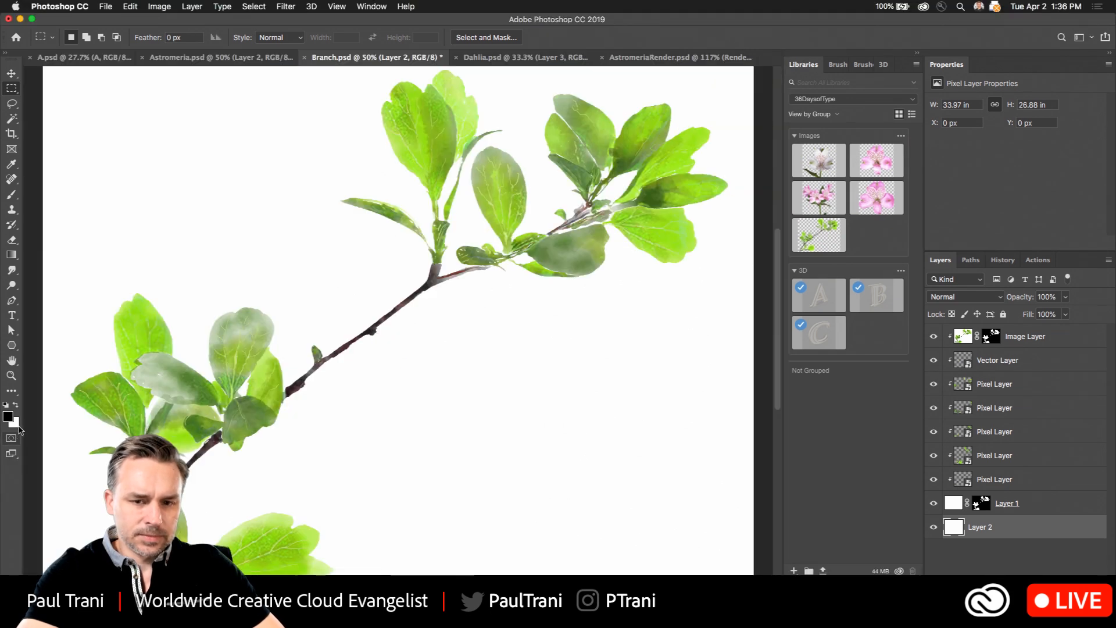
- View the flower in Astromeria.psd with the Properties and Layers panels collapsed, and expand those panels again
{"action": "left_click", "coordinate": [226, 58]}
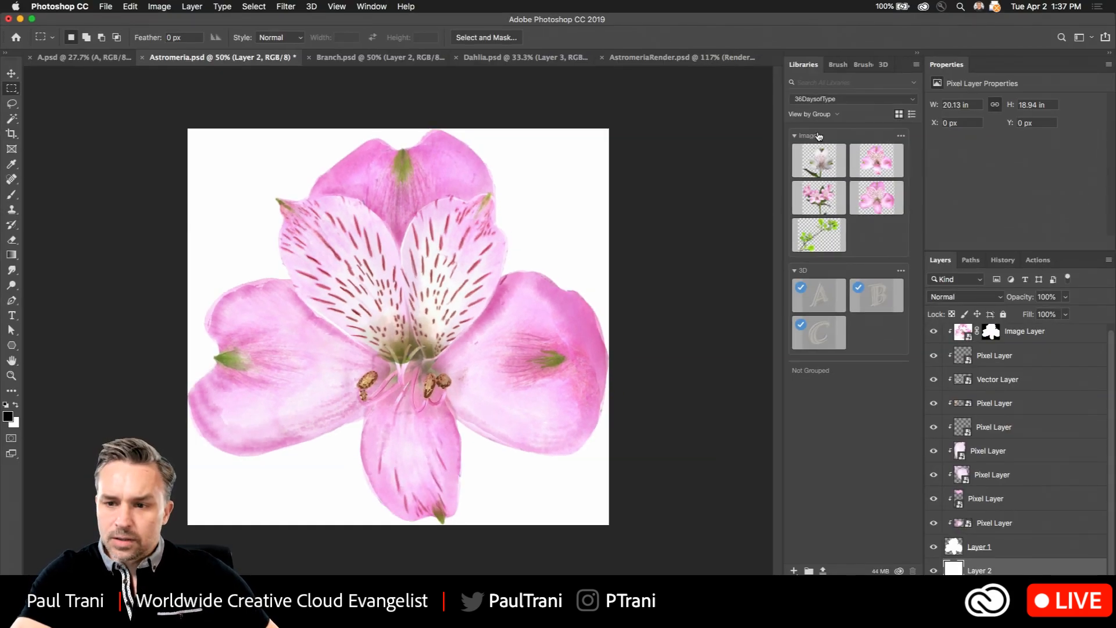
{"action": "left_click", "coordinate": [1110, 55]}
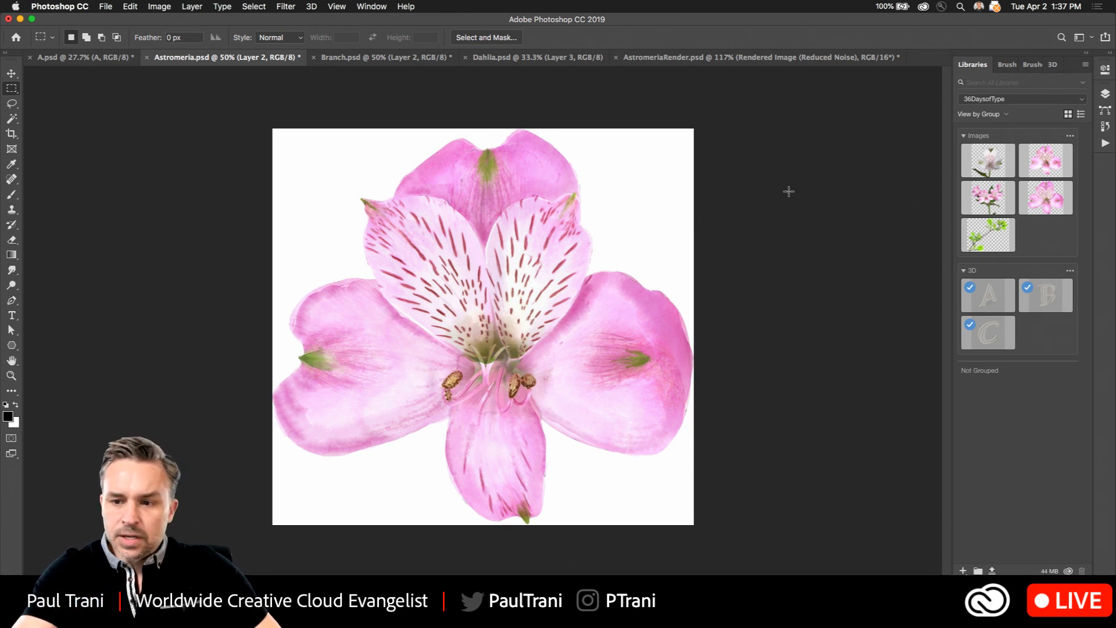
{"action": "left_click", "coordinate": [1111, 52]}
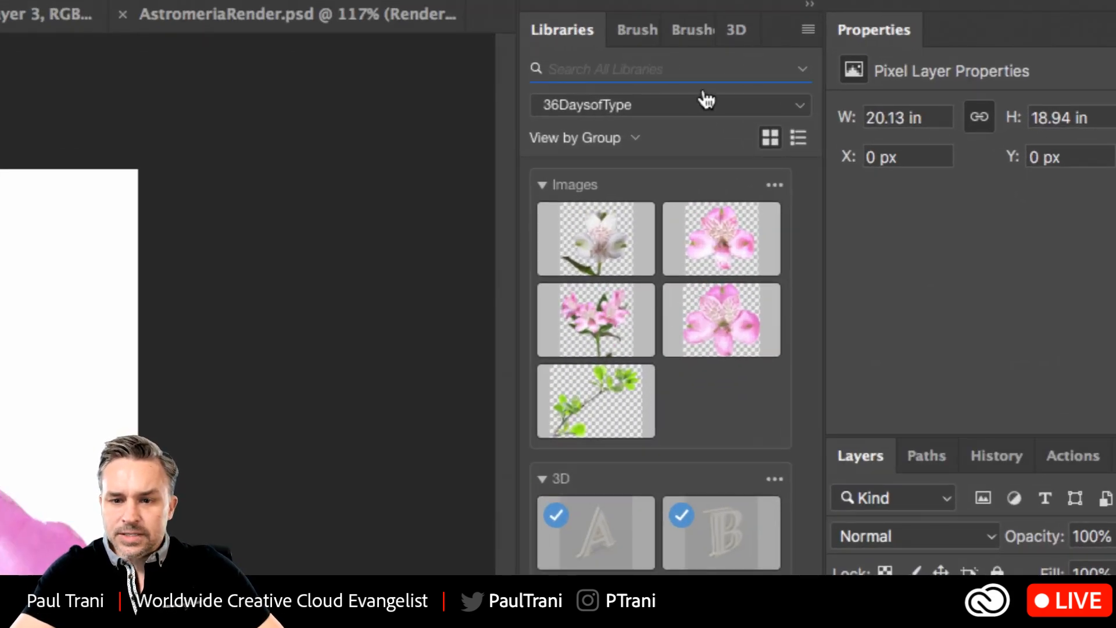
- Search Adobe Stock for "flowers" and license the pink spring magnolia flowers branch photo into the 36DaysofType library
{"action": "left_click", "coordinate": [803, 70]}
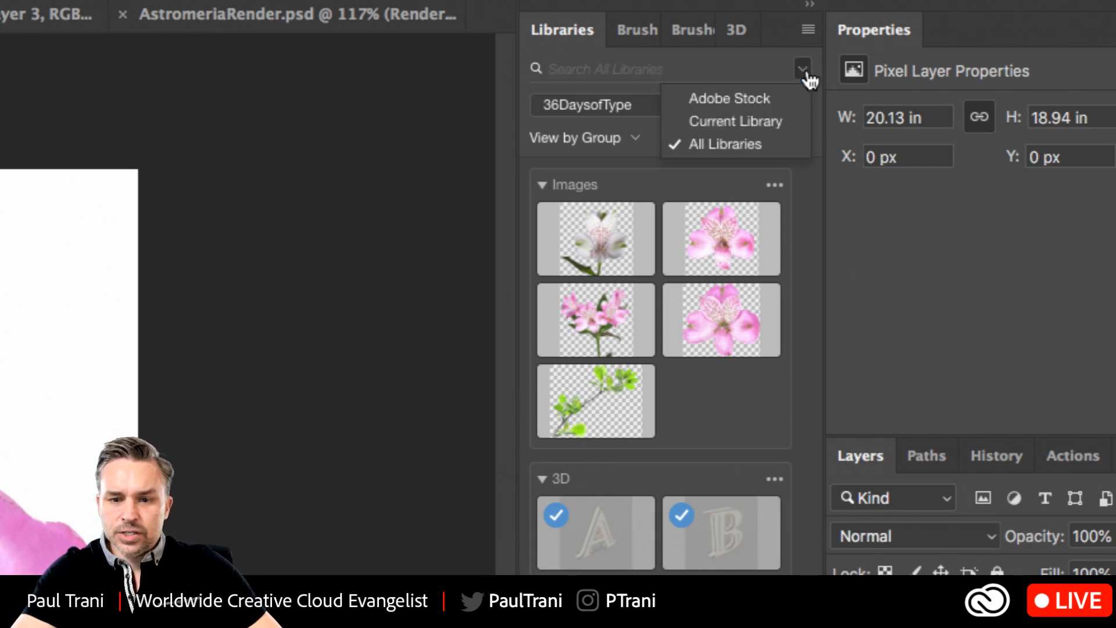
{"action": "left_click", "coordinate": [726, 98]}
{"action": "left_click", "coordinate": [644, 73]}
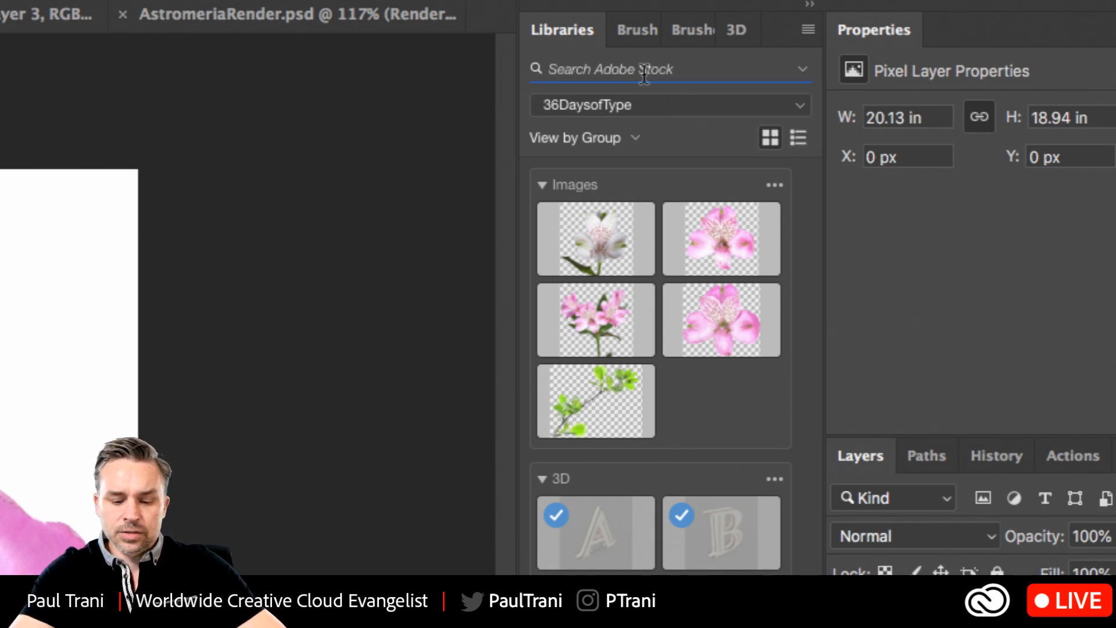
{"action": "type", "text": "flowers"}
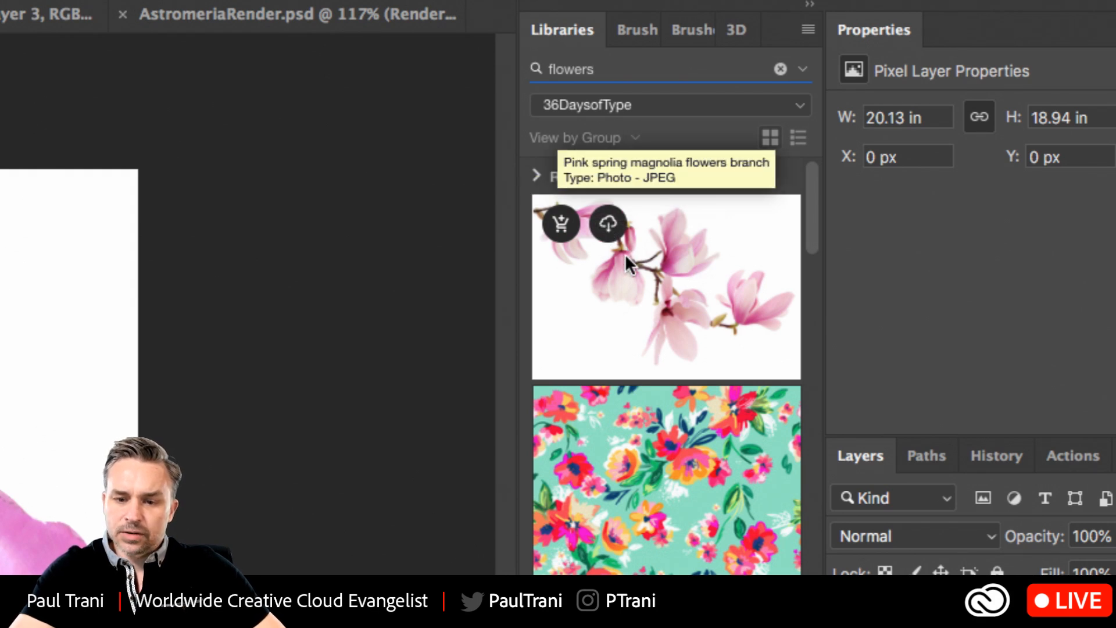
{"action": "left_click", "coordinate": [560, 225]}
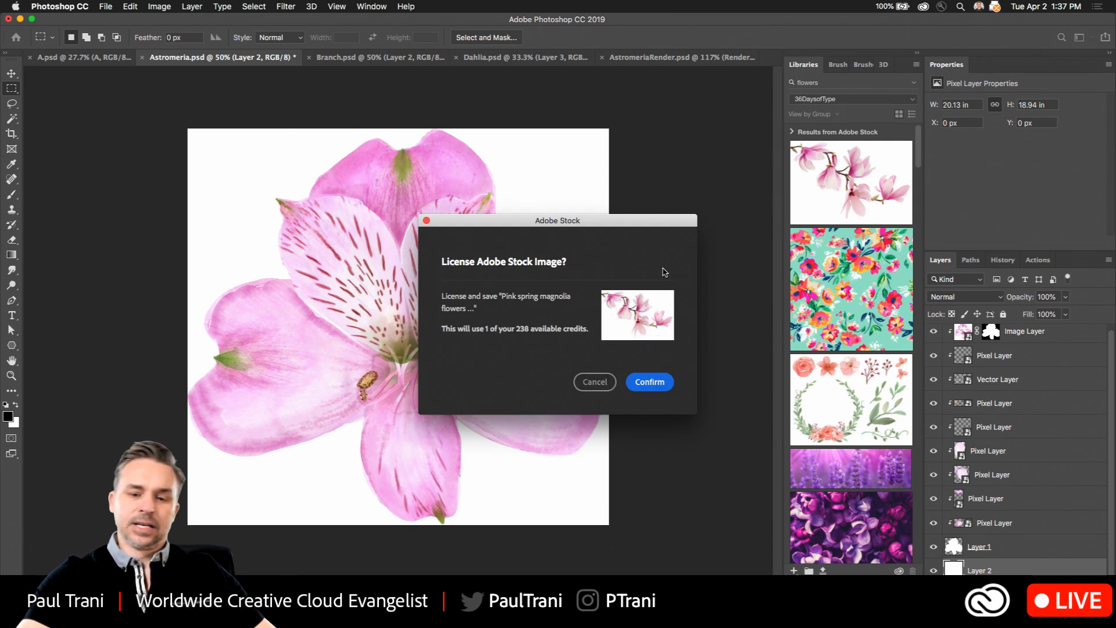
{"action": "left_click", "coordinate": [662, 385]}
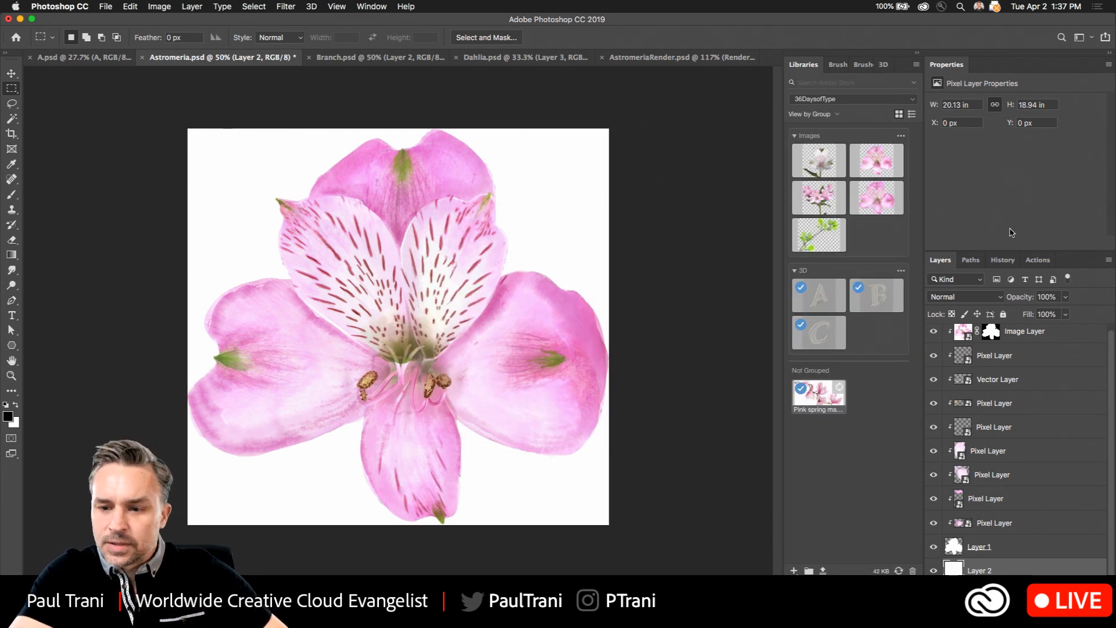
- View the artwork in Dahlia.psd with the Properties and Layers panels collapsed, and switch to the Astromeria.psd document
{"action": "left_click", "coordinate": [523, 57]}
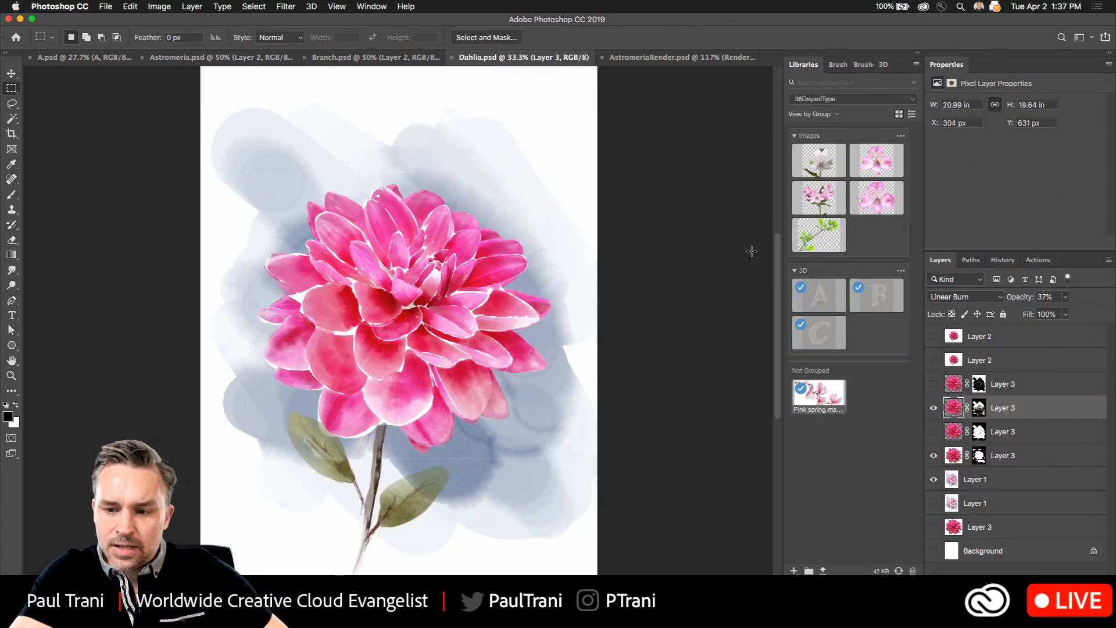
{"action": "left_click", "coordinate": [1110, 54]}
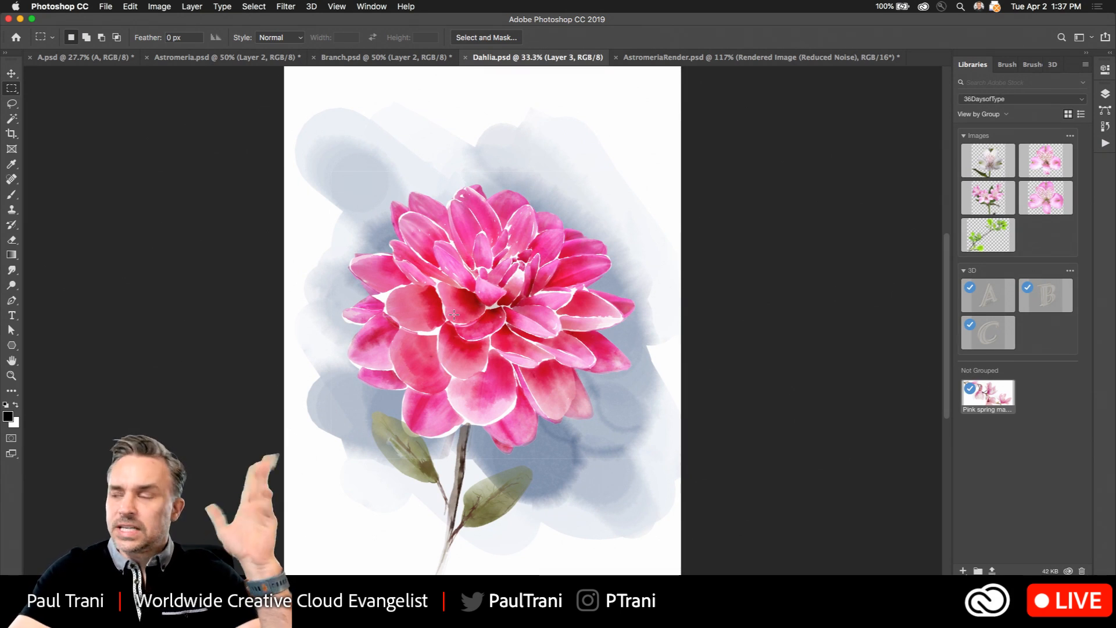
{"action": "left_click", "coordinate": [179, 58]}
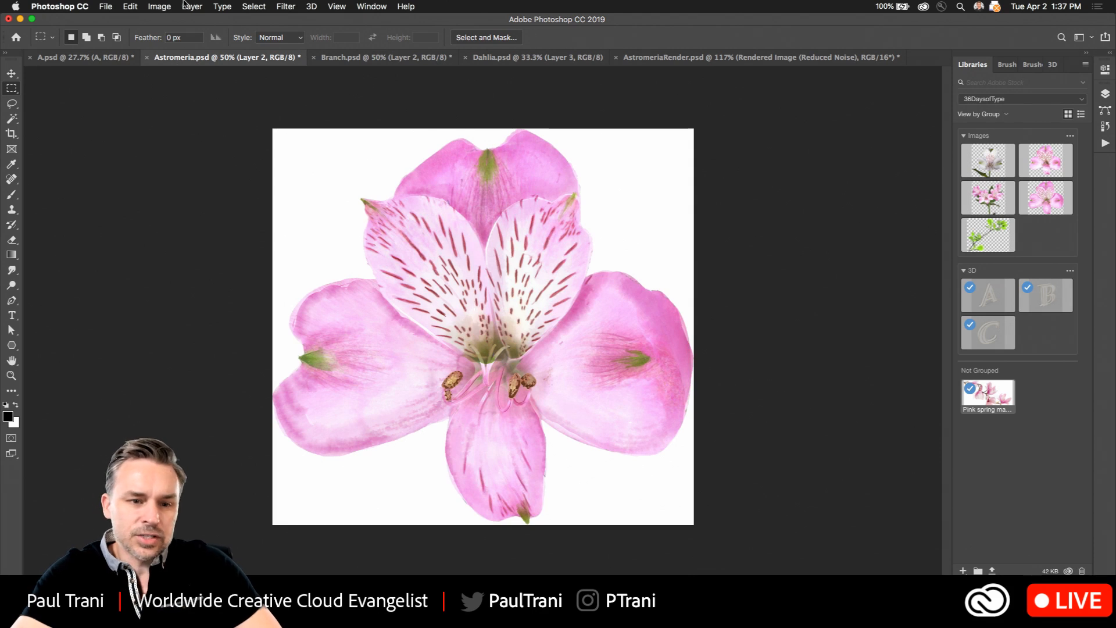
{"action": "left_click", "coordinate": [108, 6]}
{"action": "left_click", "coordinate": [109, 10]}
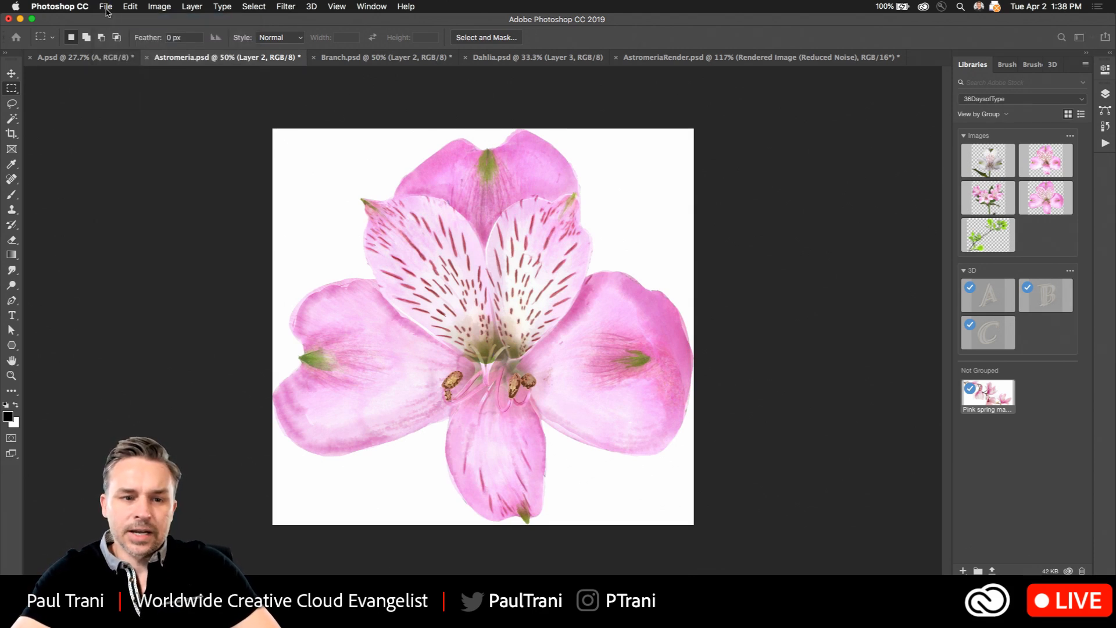
- Switch to the A.psd document, expand its Properties and Layers panels, hide the 3D A layer and show the A text layer
{"action": "left_click", "coordinate": [806, 489]}
{"action": "left_click", "coordinate": [70, 58]}
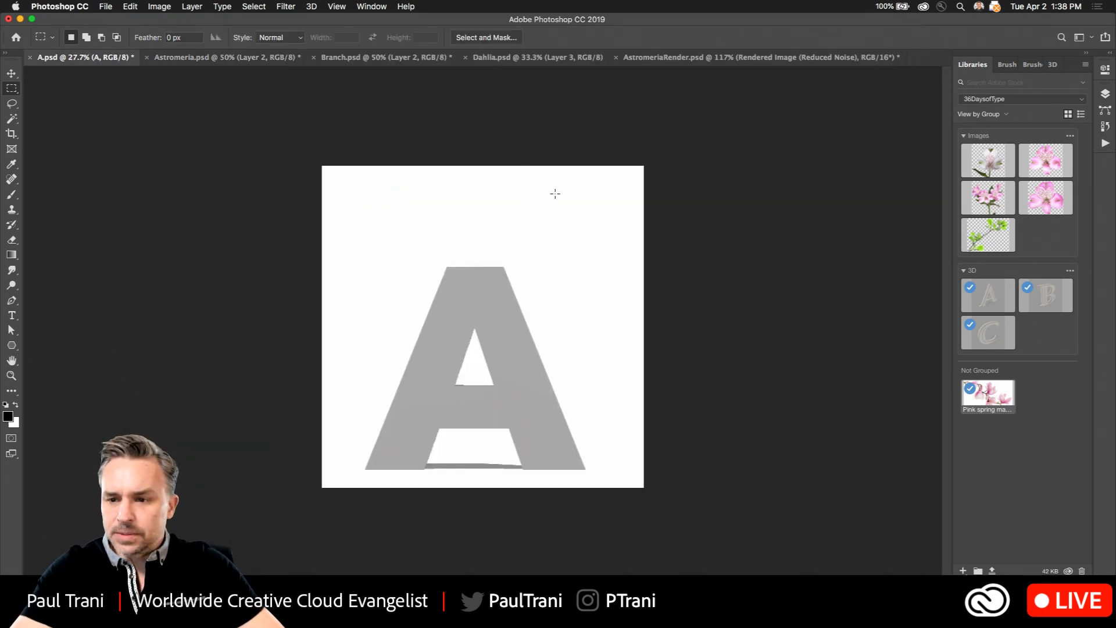
{"action": "left_click", "coordinate": [1110, 54]}
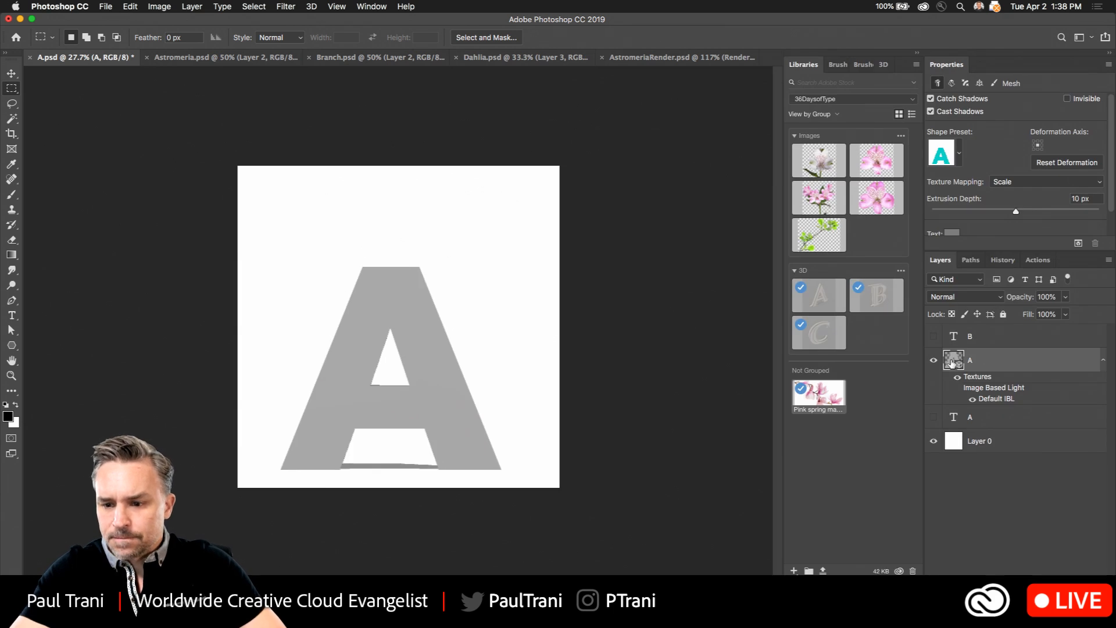
{"action": "left_click", "coordinate": [933, 360]}
{"action": "left_click", "coordinate": [933, 417]}
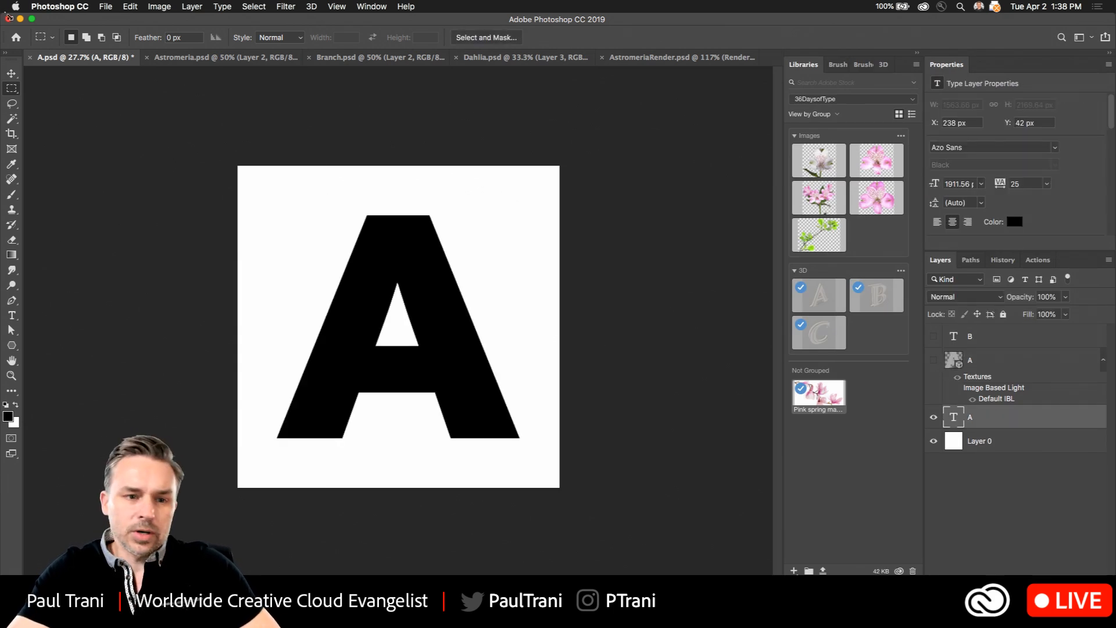
- Minimize Photoshop, launch Dimension CC from the Creative Cloud app list and create a new blank document
{"action": "left_click", "coordinate": [20, 19]}
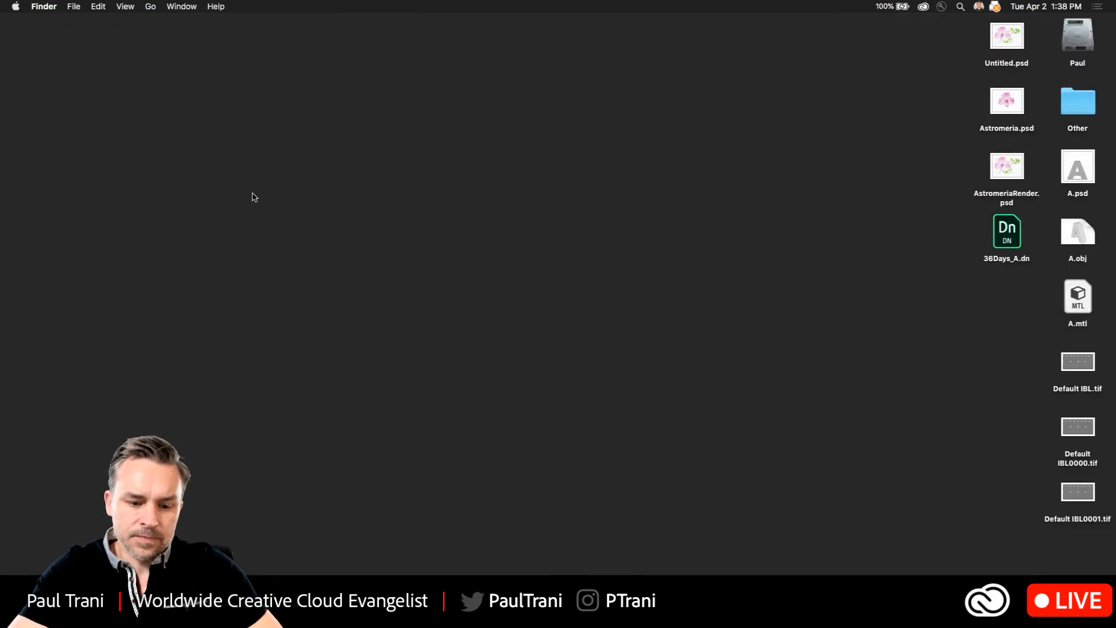
{"action": "left_click", "coordinate": [922, 7]}
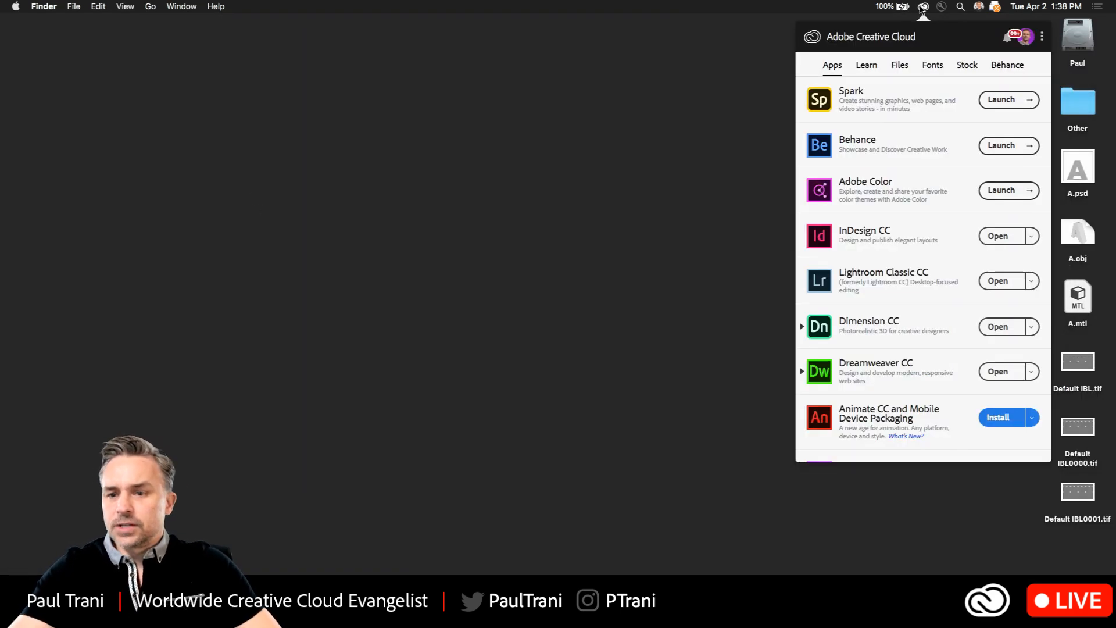
{"action": "scroll", "coordinate": [967, 194], "scroll_direction": "up", "scroll_amount": 5}
{"action": "scroll", "coordinate": [966, 194], "scroll_direction": "up", "scroll_amount": 5}
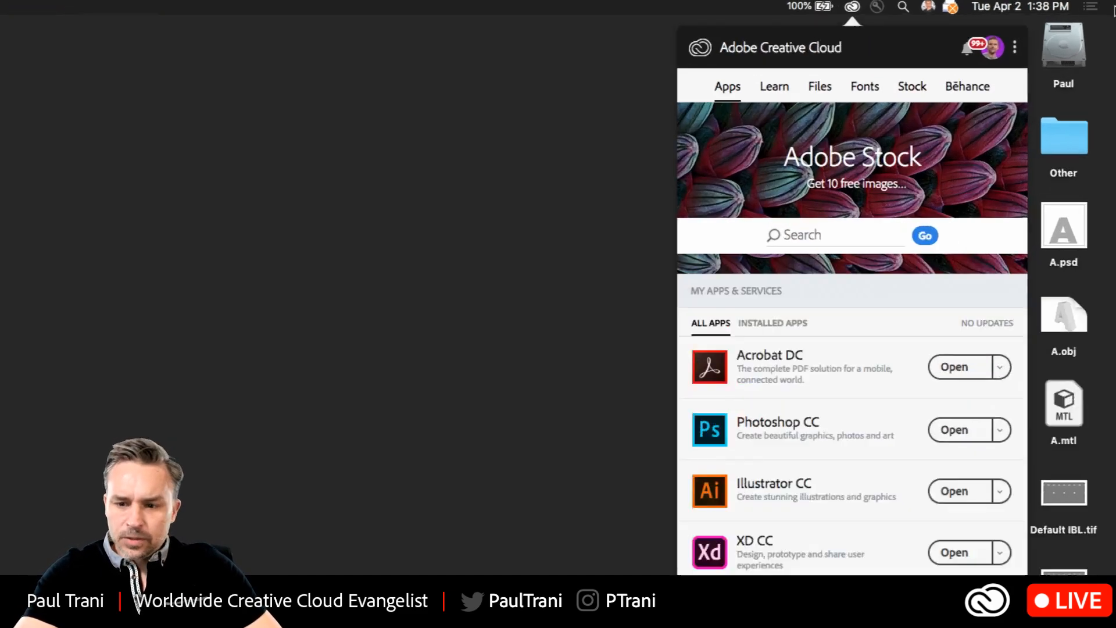
{"action": "scroll", "coordinate": [790, 186], "scroll_direction": "down", "scroll_amount": 10}
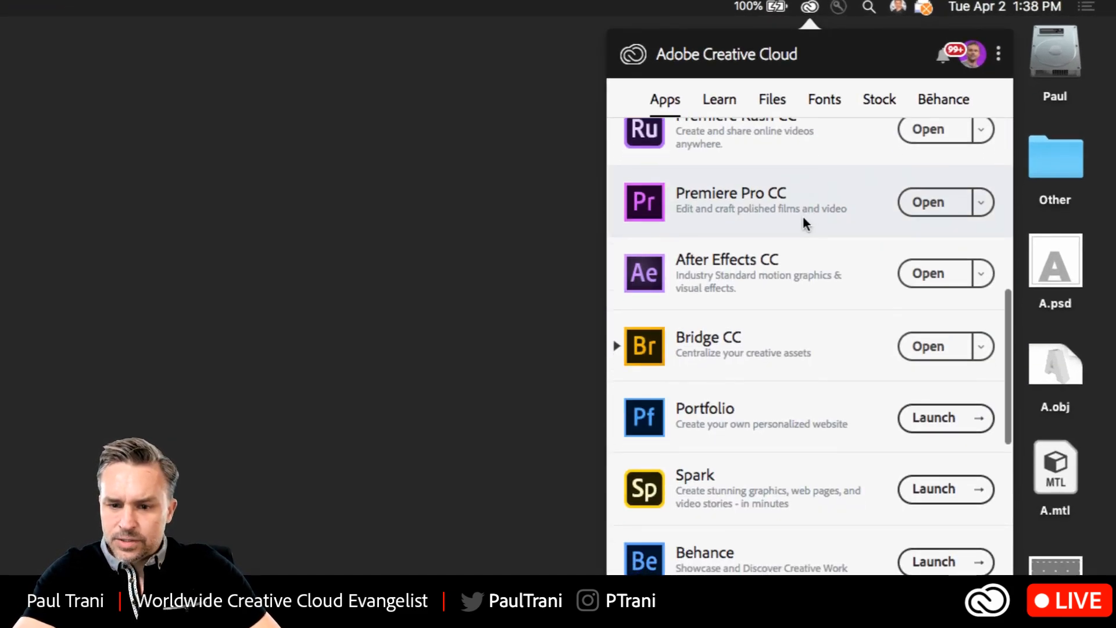
{"action": "scroll", "coordinate": [802, 214], "scroll_direction": "down", "scroll_amount": 6}
{"action": "scroll", "coordinate": [793, 511], "scroll_direction": "down", "scroll_amount": 3}
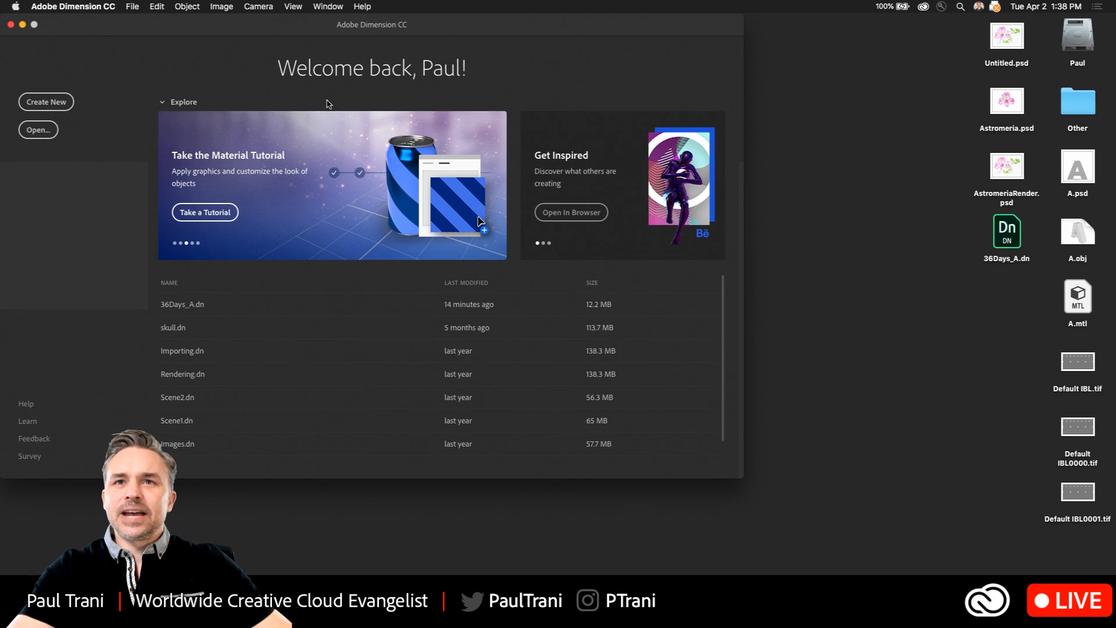
{"action": "left_click_drag", "start_coordinate": [101, 26], "coordinate": [231, 57]}
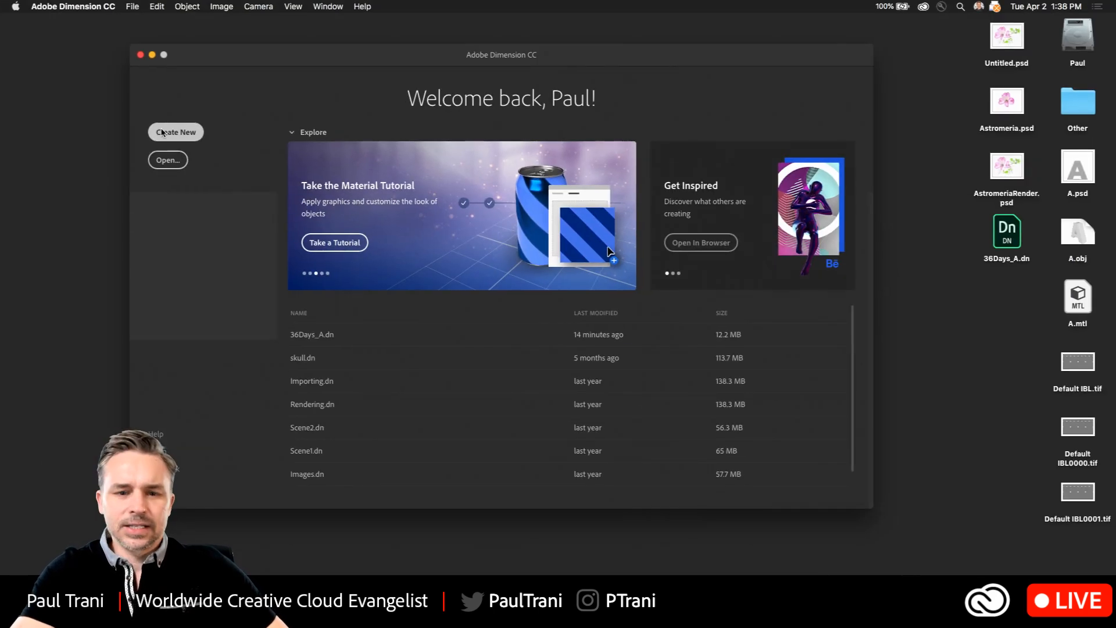
{"action": "left_click", "coordinate": [172, 152]}
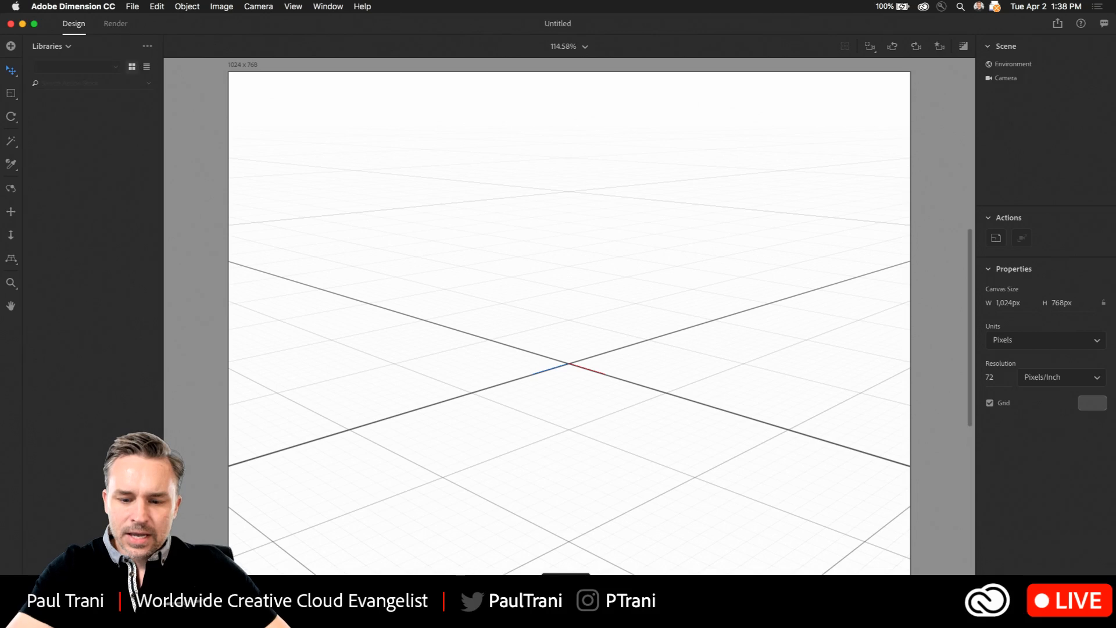
- Look over the Letter B model page on Adobe Stock in Chrome, and return to Dimension
{"action": "scroll", "coordinate": [673, 280], "scroll_direction": "down", "scroll_amount": 2}
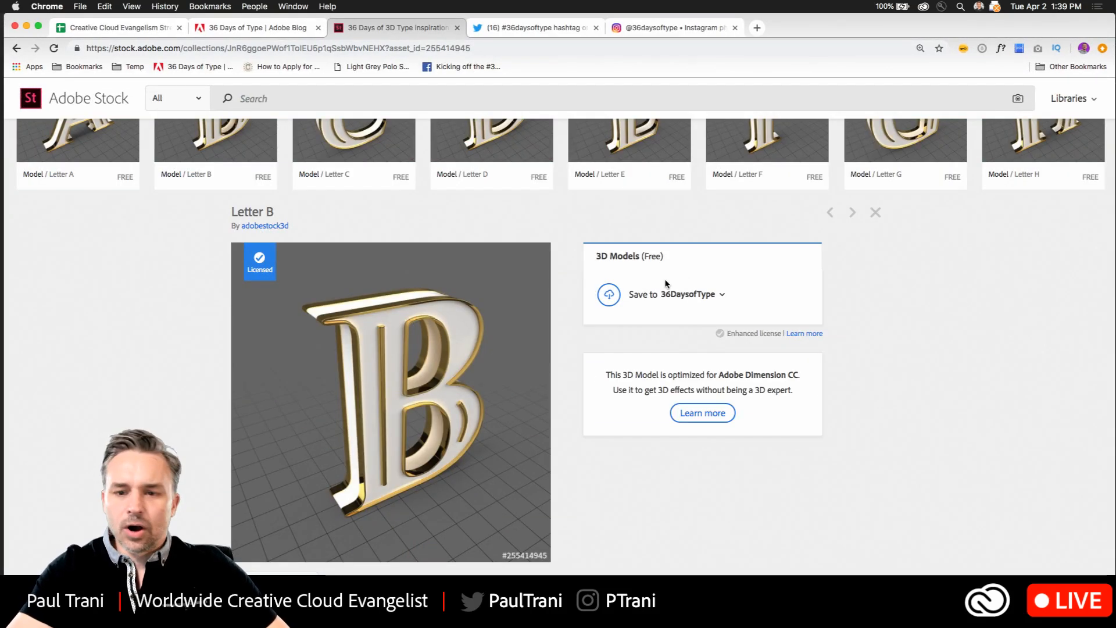
{"action": "scroll", "coordinate": [633, 199], "scroll_direction": "up", "scroll_amount": 2}
{"action": "key", "text": "super+m"}
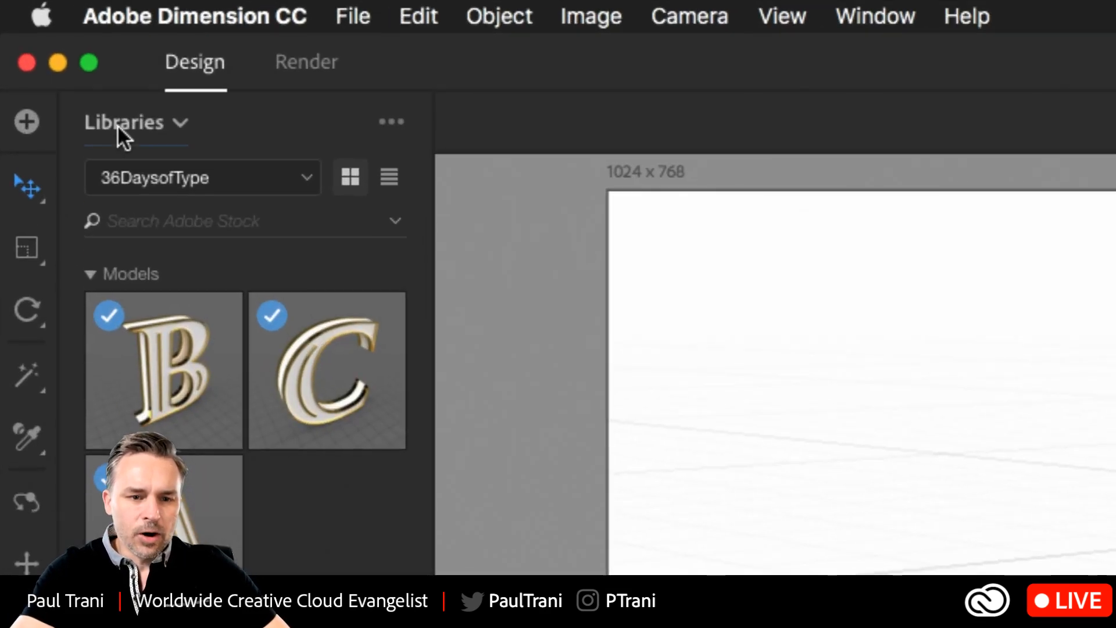
- Browse the Starter Assets by materials, lights, images and models, and return to the 36DaysofType library
{"action": "left_click", "coordinate": [74, 77]}
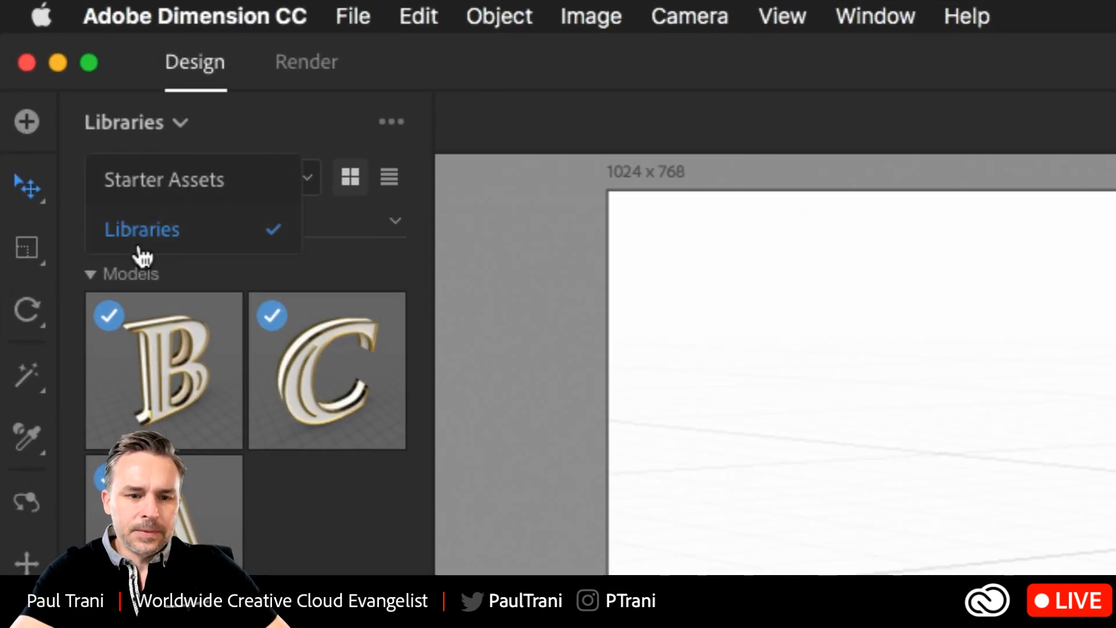
{"action": "left_click", "coordinate": [138, 183]}
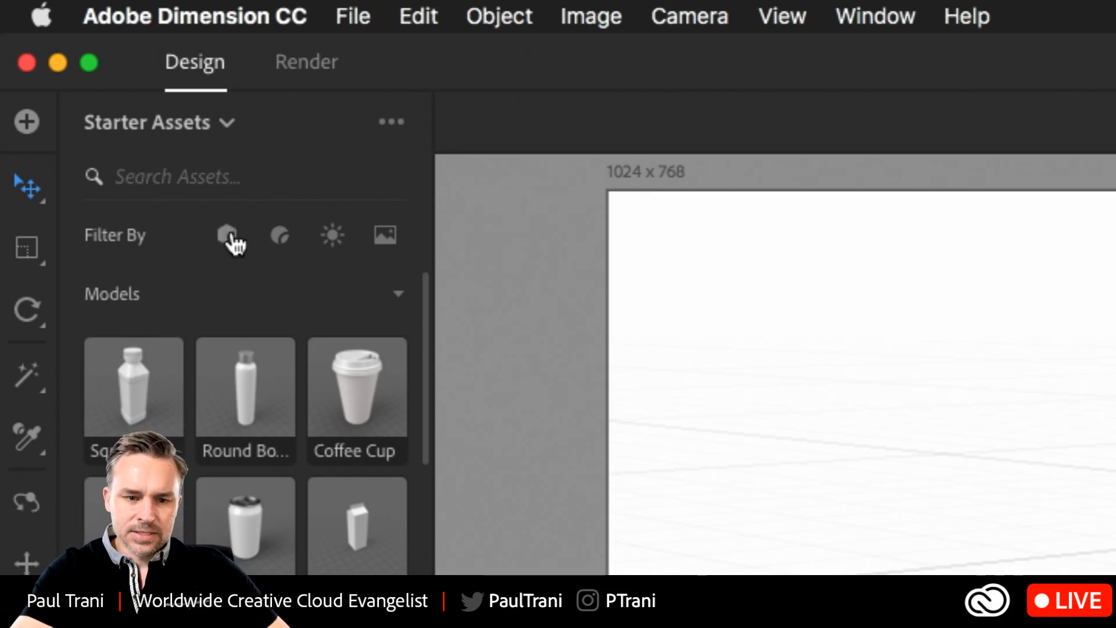
{"action": "left_click", "coordinate": [277, 243]}
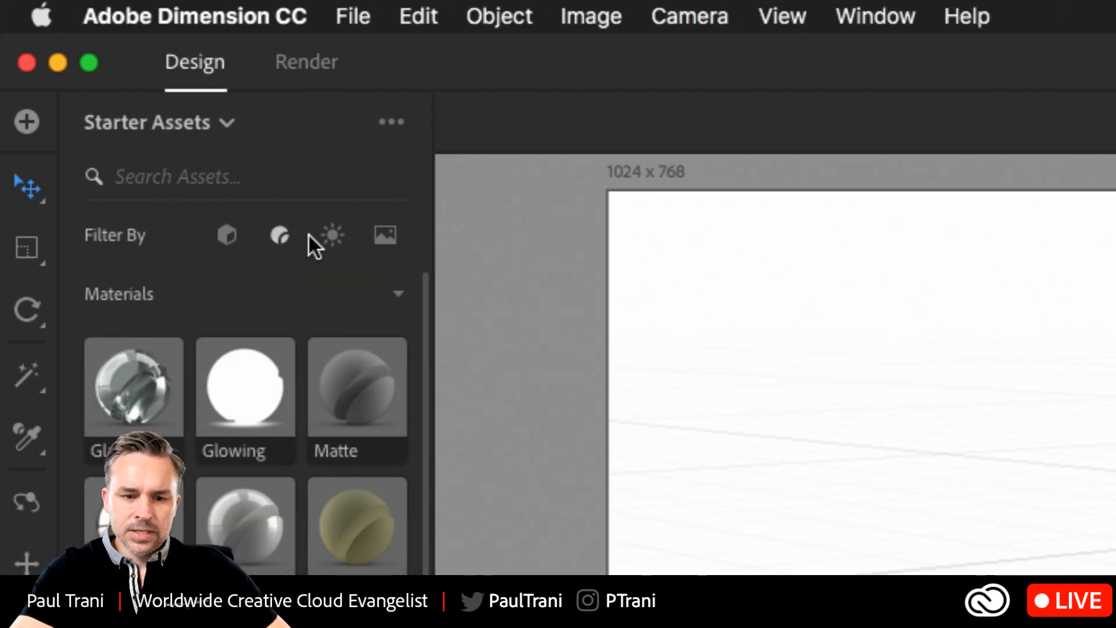
{"action": "left_click", "coordinate": [336, 243]}
{"action": "left_click", "coordinate": [385, 243]}
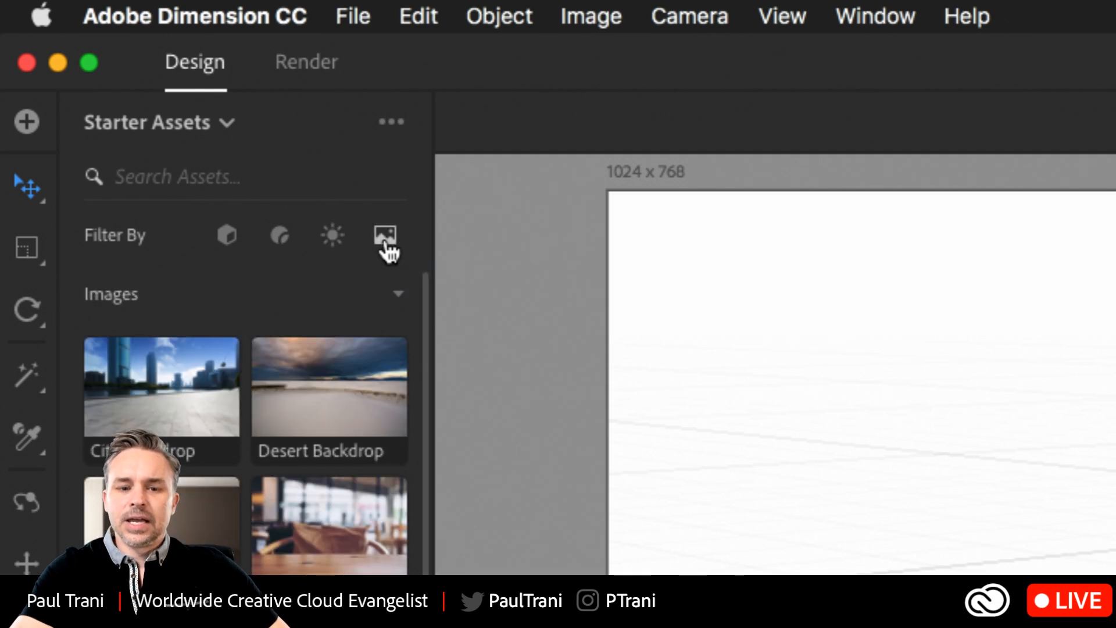
{"action": "left_click", "coordinate": [226, 235]}
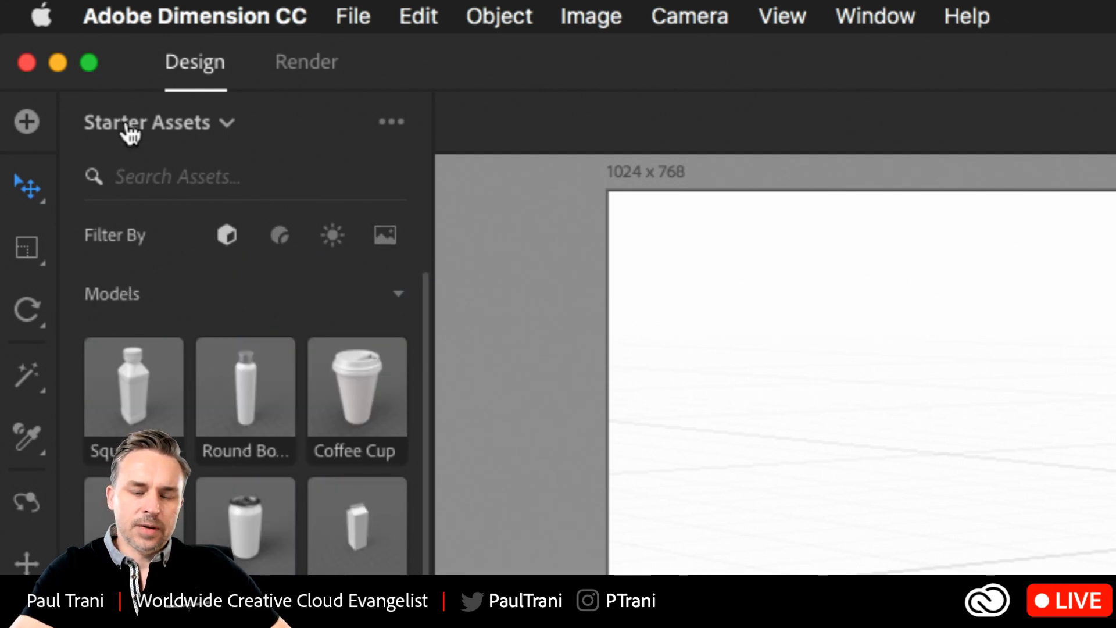
{"action": "left_click", "coordinate": [91, 129]}
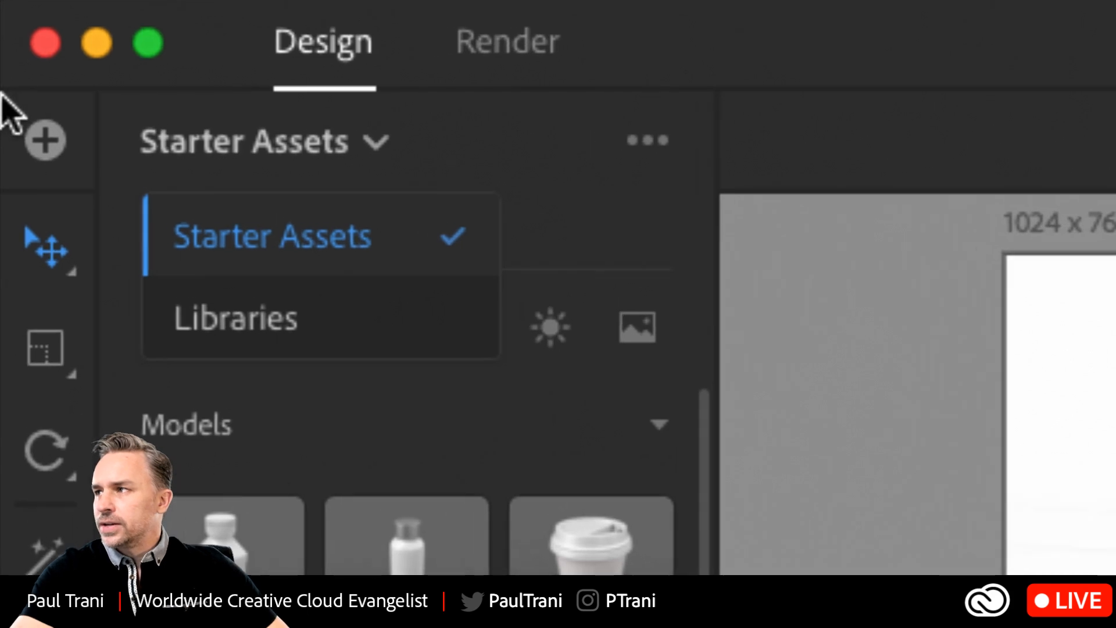
{"action": "left_click", "coordinate": [233, 320]}
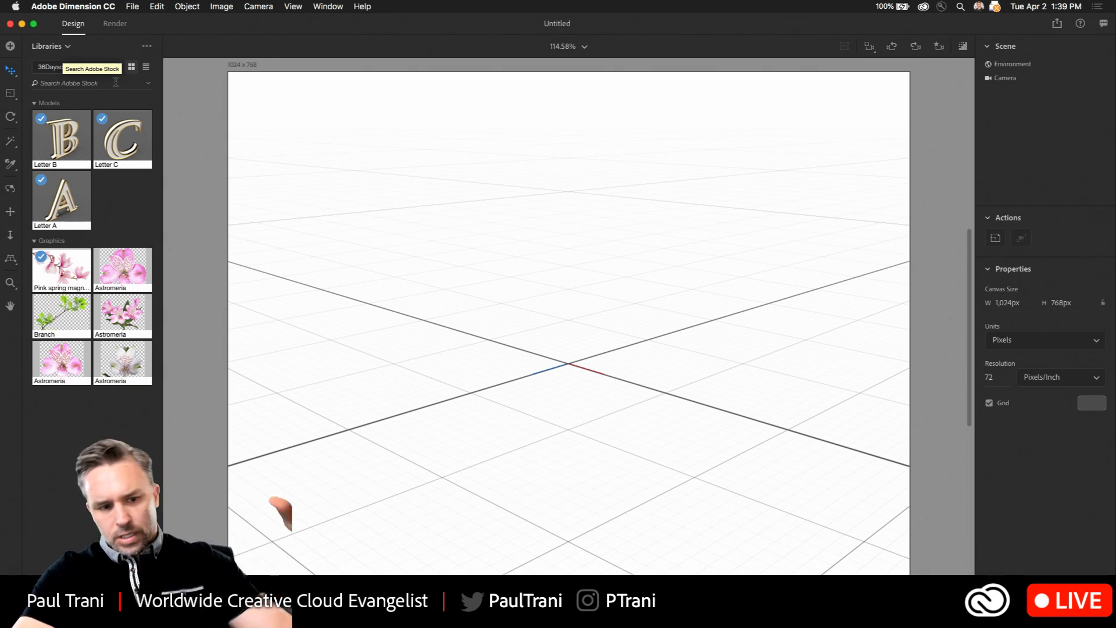
- Place the Letter A model from the 36DaysofType library at the centre of the scene and deselect it
{"action": "left_click_drag", "start_coordinate": [61, 195], "coordinate": [571, 368]}
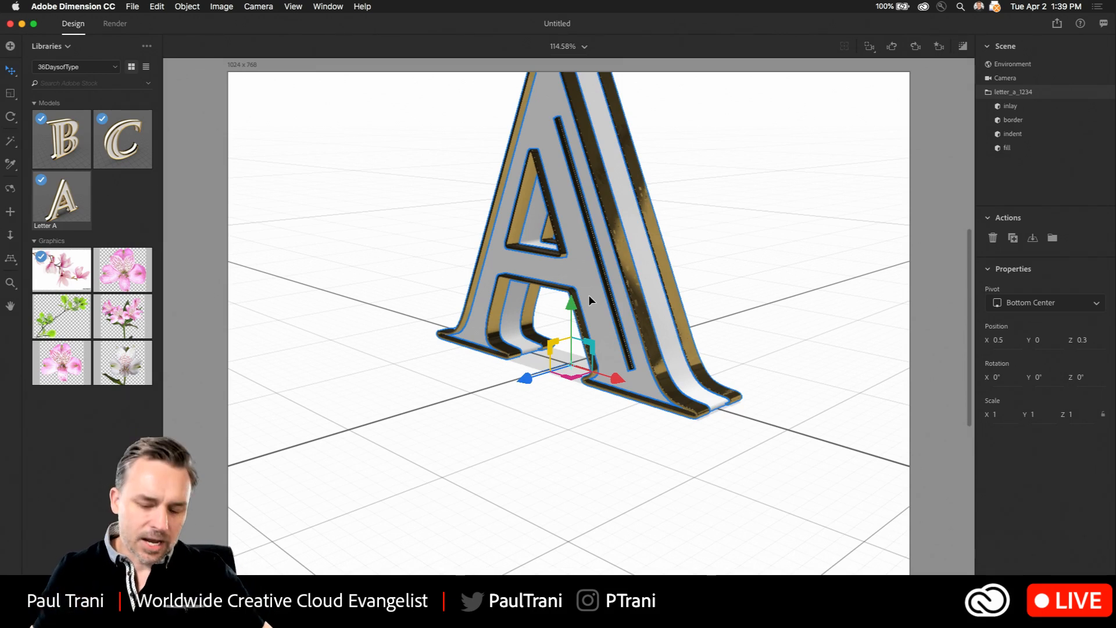
{"action": "left_click", "coordinate": [423, 194]}
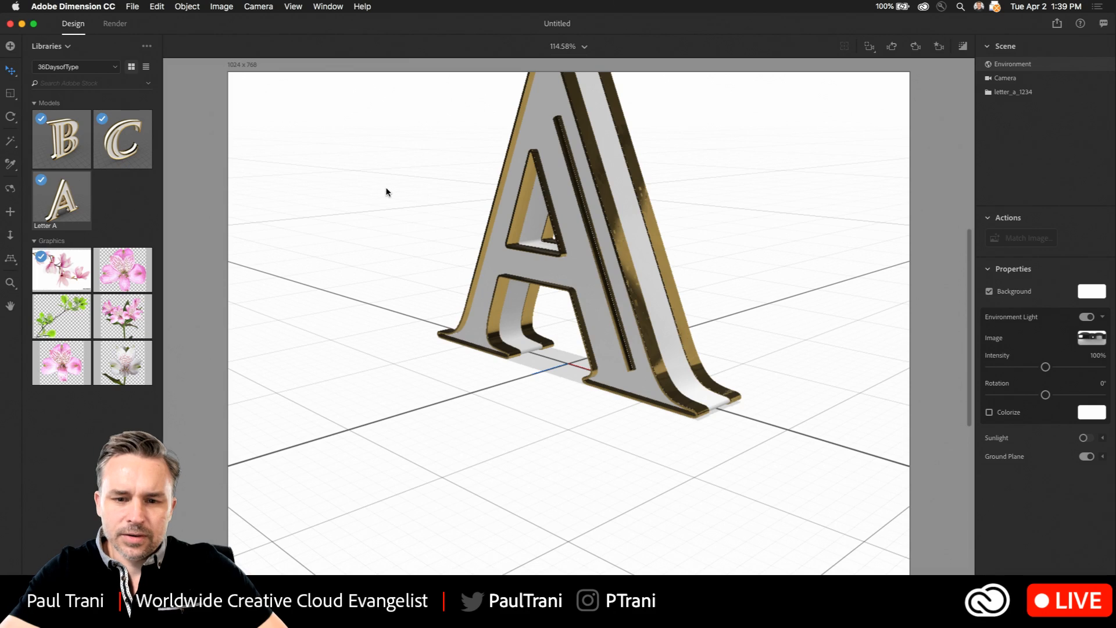
{"action": "mouse_move", "coordinate": [449, 181]}
{"action": "left_mouse_down"}
{"action": "mouse_move", "coordinate": [444, 199]}
{"action": "mouse_move", "coordinate": [446, 176]}
{"action": "left_mouse_up"}
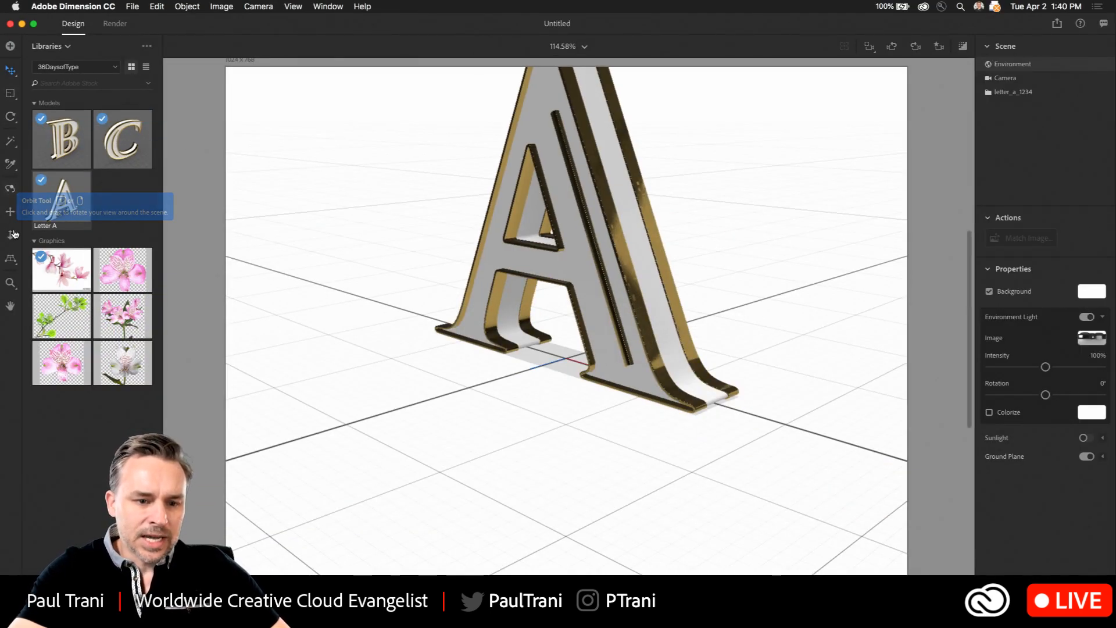
- Orbit and pan the camera to a raised, angled view that fits the whole letter A inside the canvas
{"action": "left_click", "coordinate": [10, 191]}
{"action": "left_click_drag", "start_coordinate": [420, 207], "coordinate": [464, 256]}
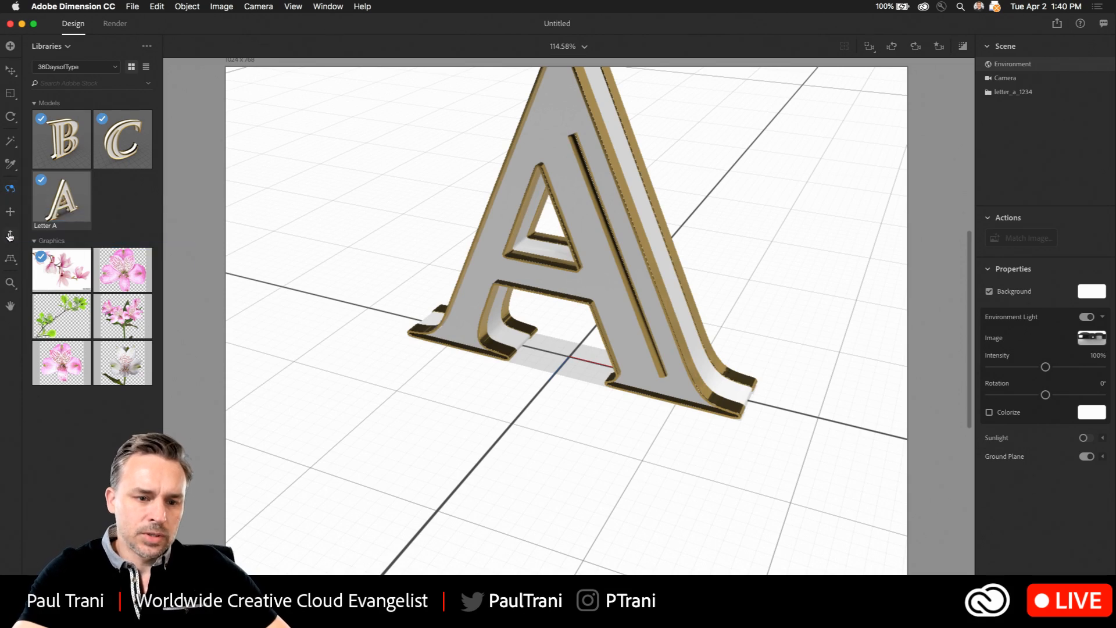
{"action": "left_click", "coordinate": [9, 212]}
{"action": "left_click_drag", "start_coordinate": [486, 175], "coordinate": [434, 352]}
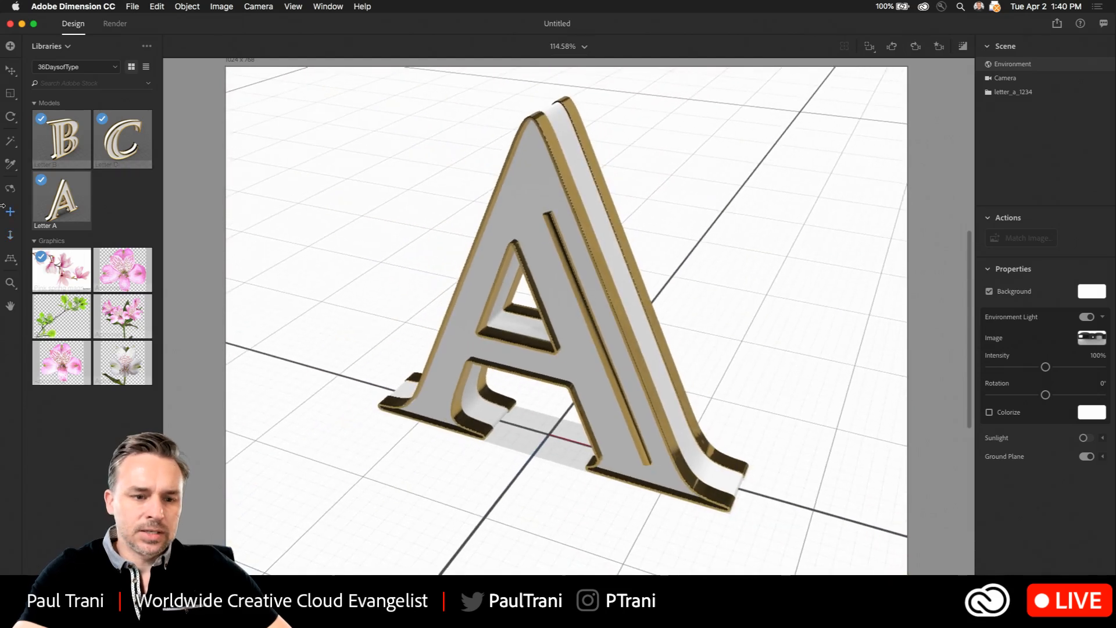
{"action": "left_click", "coordinate": [10, 189]}
{"action": "left_click_drag", "start_coordinate": [523, 326], "coordinate": [498, 329]}
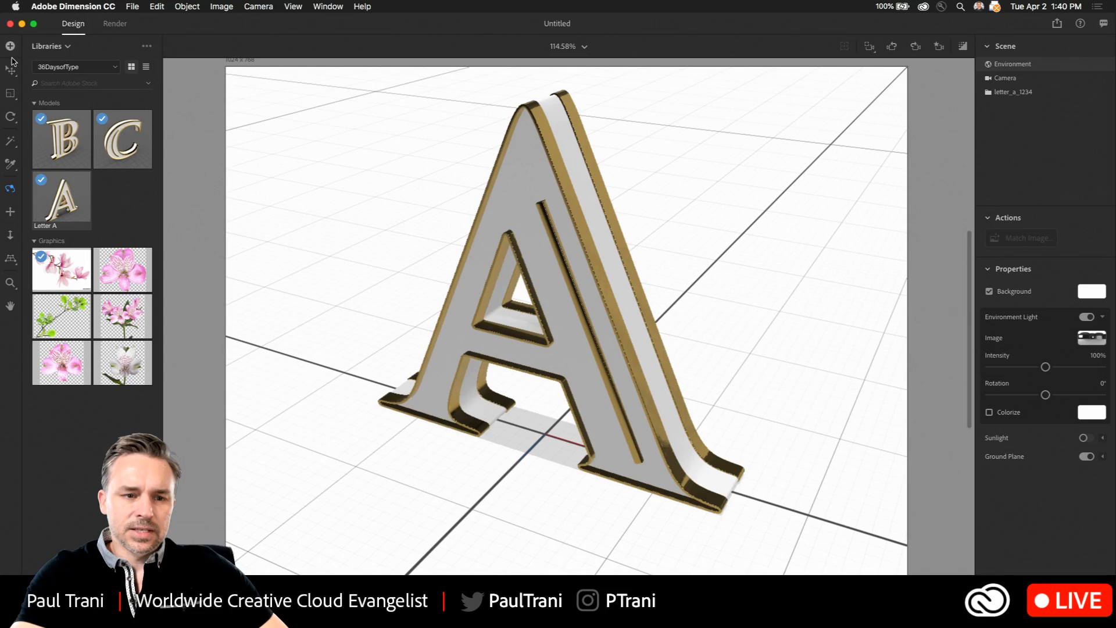
- Copy the web address of the Adobe Stock 3D letters collection in Chrome and return to the Dimension scene
{"action": "left_click", "coordinate": [523, 238]}
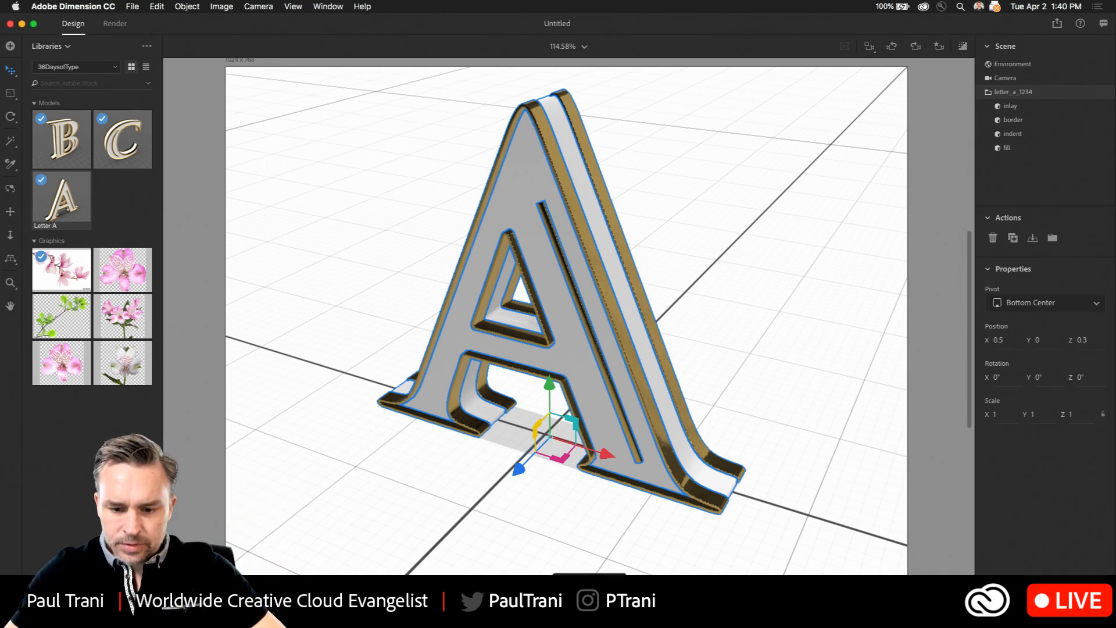
{"action": "key", "text": "super+Tab"}
{"action": "left_click", "coordinate": [481, 48]}
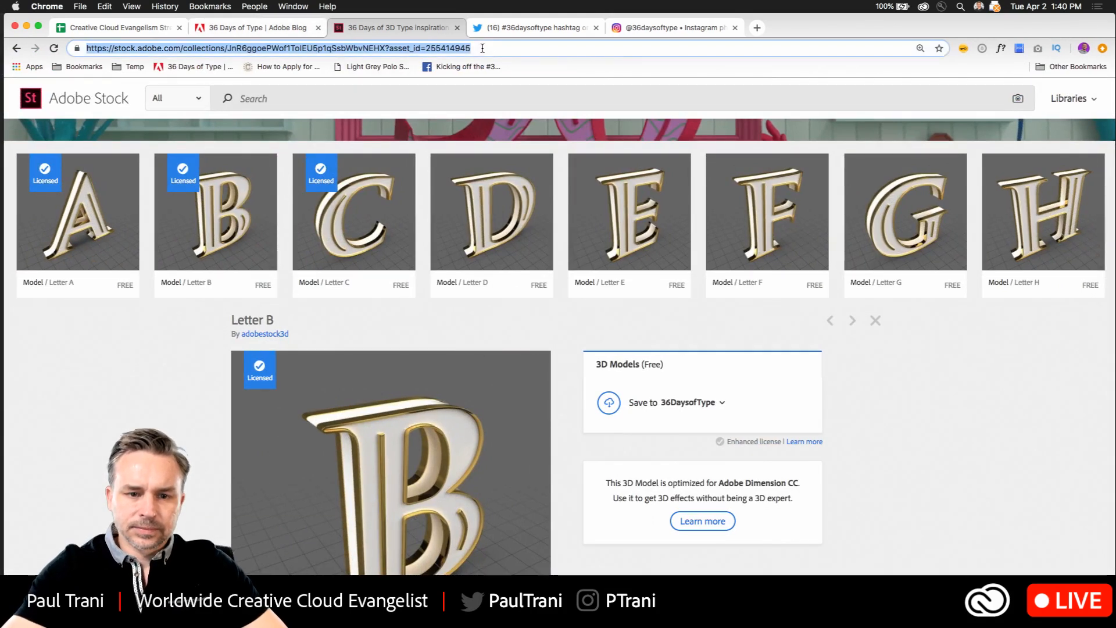
{"action": "key", "text": "super+c"}
{"action": "key", "text": "super+Tab"}
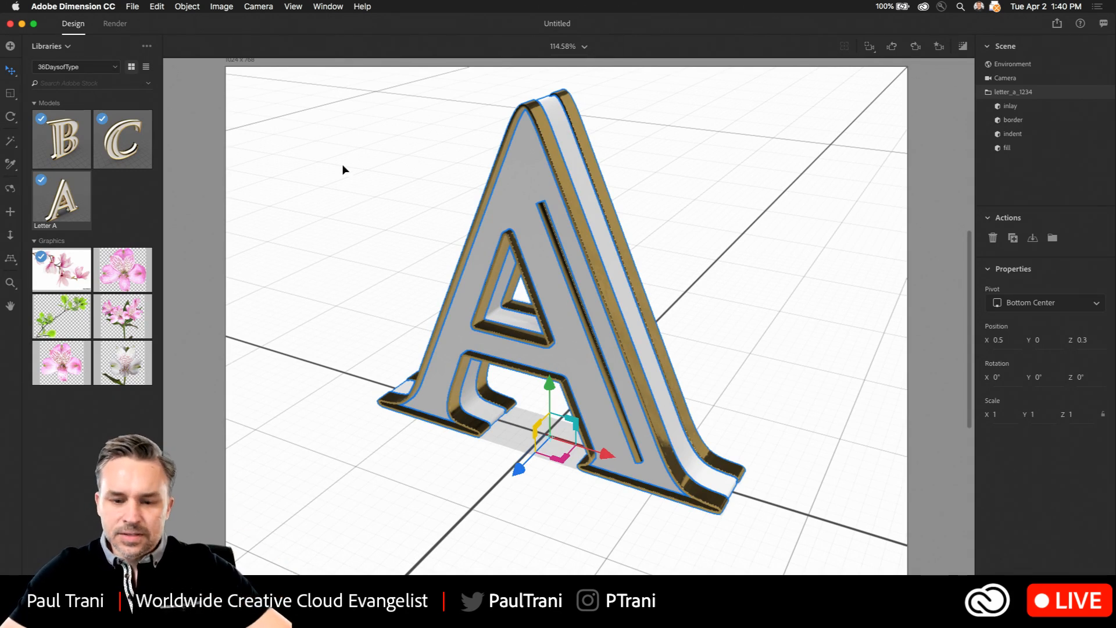
- Deselect the letter A, and pan and orbit the camera to a lower, more frontal view of it
{"action": "left_click", "coordinate": [349, 232]}
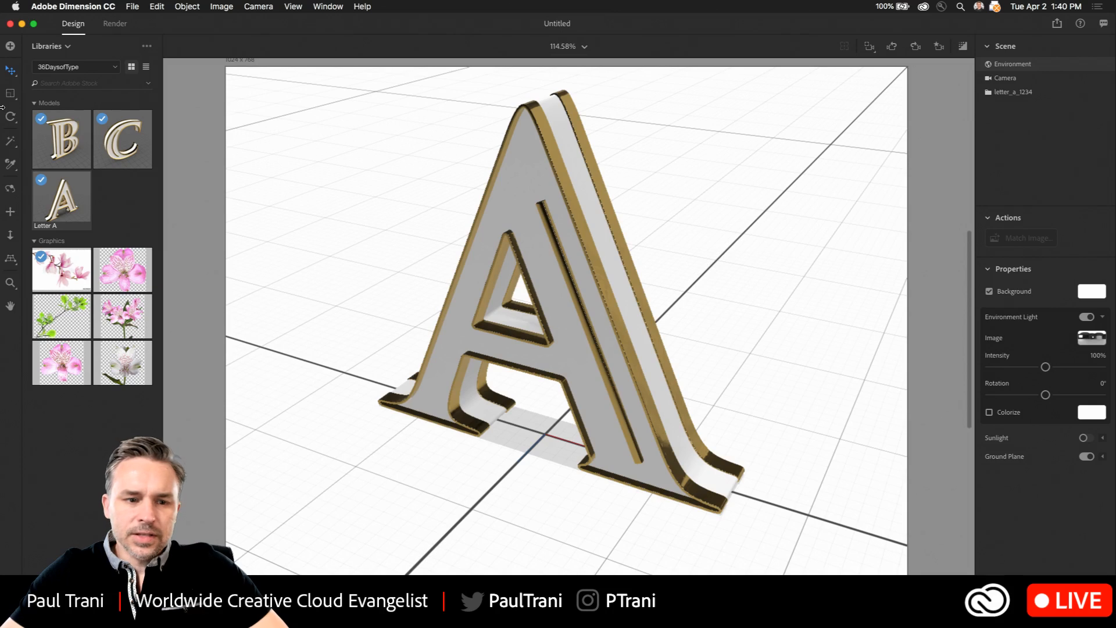
{"action": "left_click", "coordinate": [9, 214]}
{"action": "left_click_drag", "start_coordinate": [426, 366], "coordinate": [399, 378]}
{"action": "left_click", "coordinate": [10, 188]}
{"action": "left_click_drag", "start_coordinate": [407, 319], "coordinate": [372, 326]}
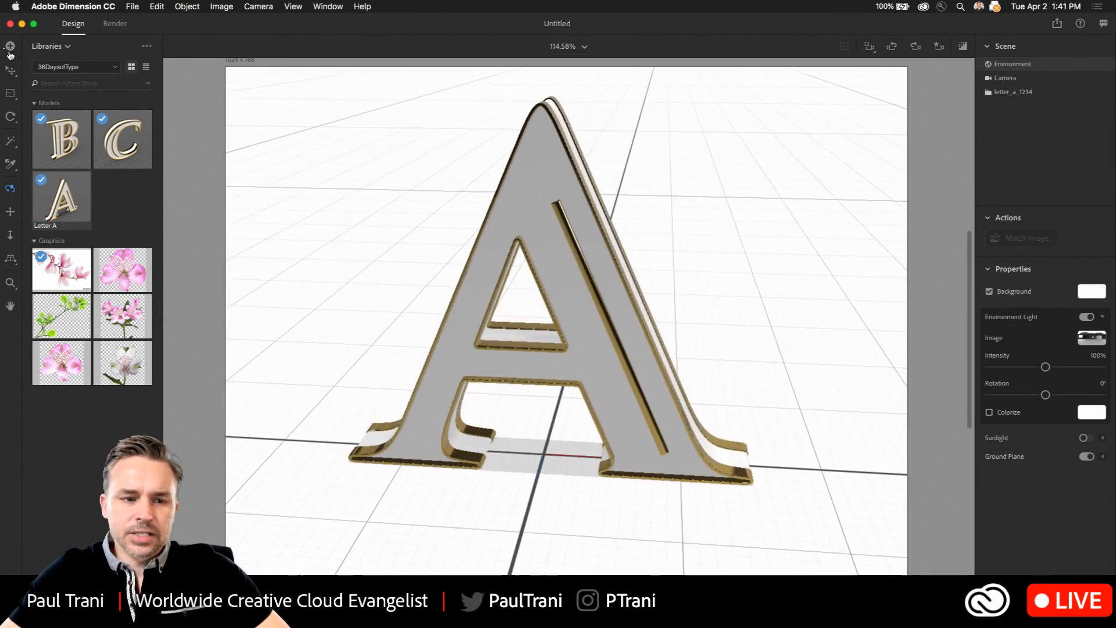
- Try to move the letter A down along its vertical axis, and undo the move
{"action": "left_click", "coordinate": [10, 70]}
{"action": "left_click", "coordinate": [532, 218]}
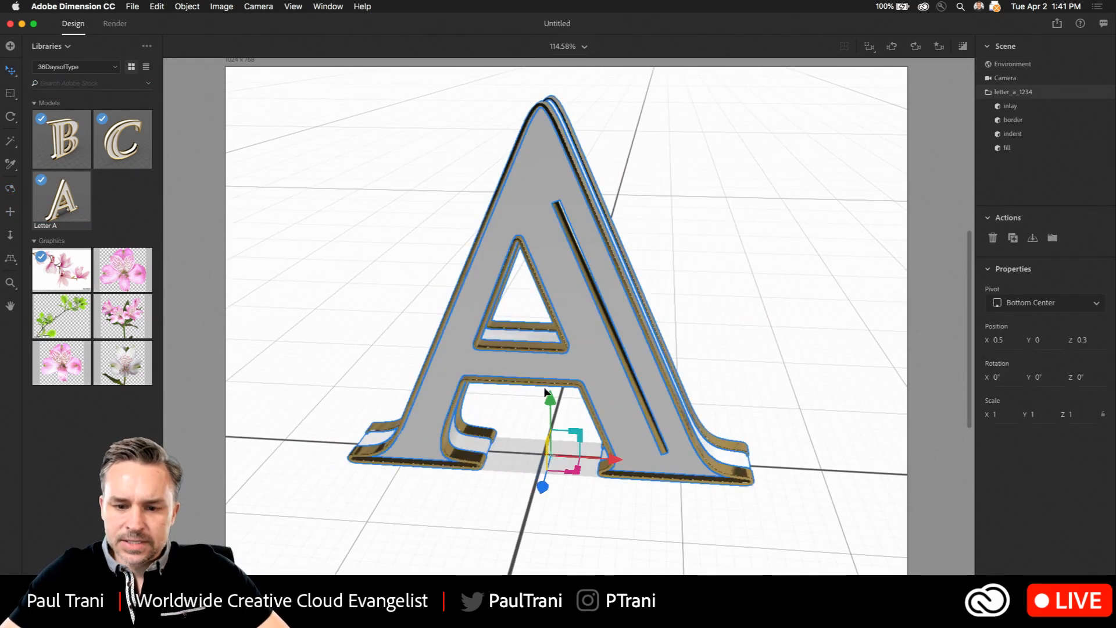
{"action": "mouse_move", "coordinate": [549, 400]}
{"action": "left_mouse_down"}
{"action": "mouse_move", "coordinate": [549, 261]}
{"action": "mouse_move", "coordinate": [545, 414]}
{"action": "left_mouse_up"}
{"action": "key", "text": "super+z"}
- Zoom the canvas slightly with the Zoom tool, and view the camera framing options without applying any
{"action": "key", "text": "z"}
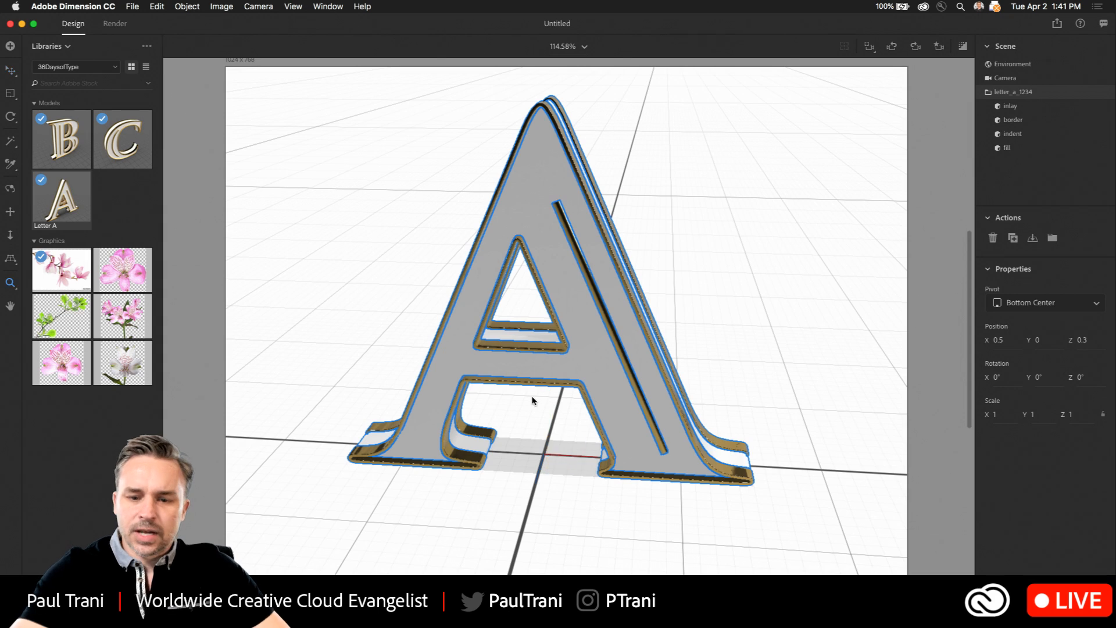
{"action": "left_click_drag", "start_coordinate": [554, 194], "coordinate": [561, 192]}
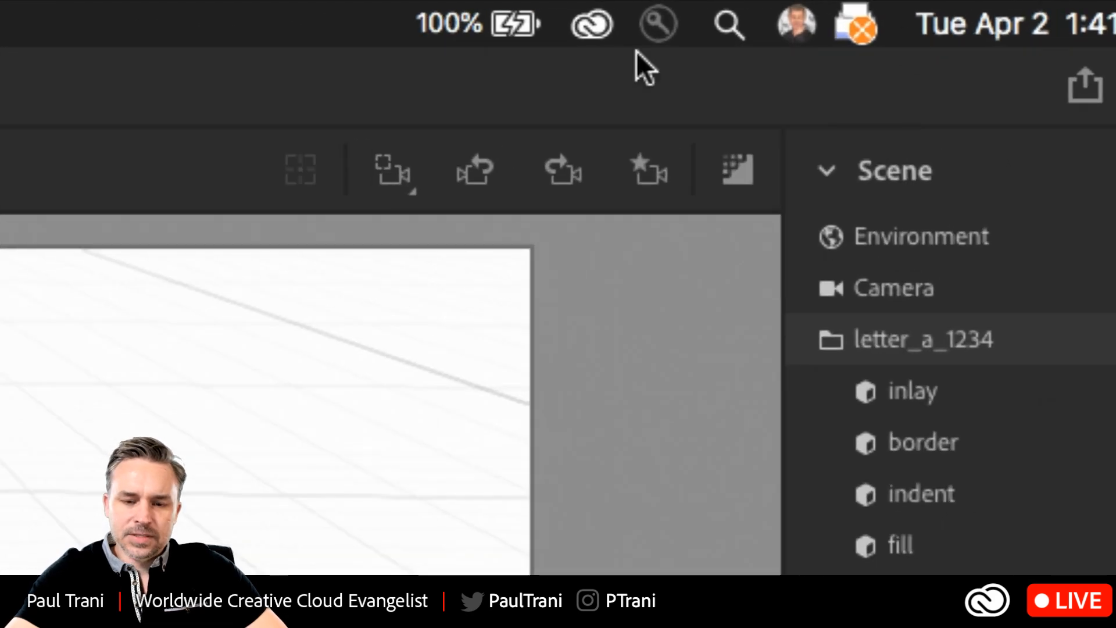
{"action": "left_click", "coordinate": [379, 174]}
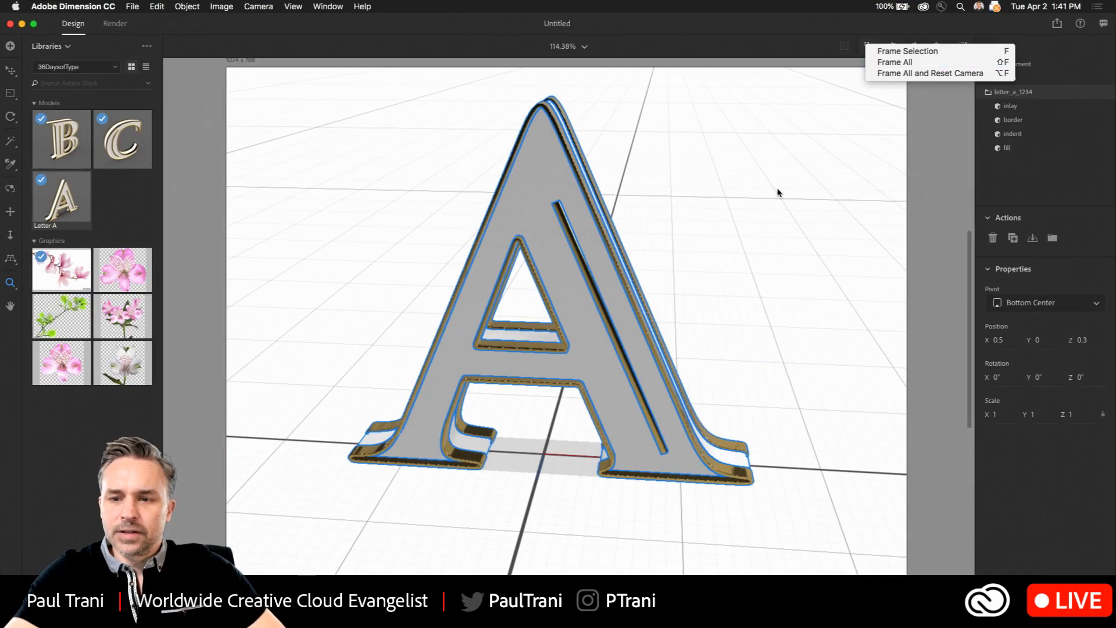
{"action": "left_click", "coordinate": [778, 190]}
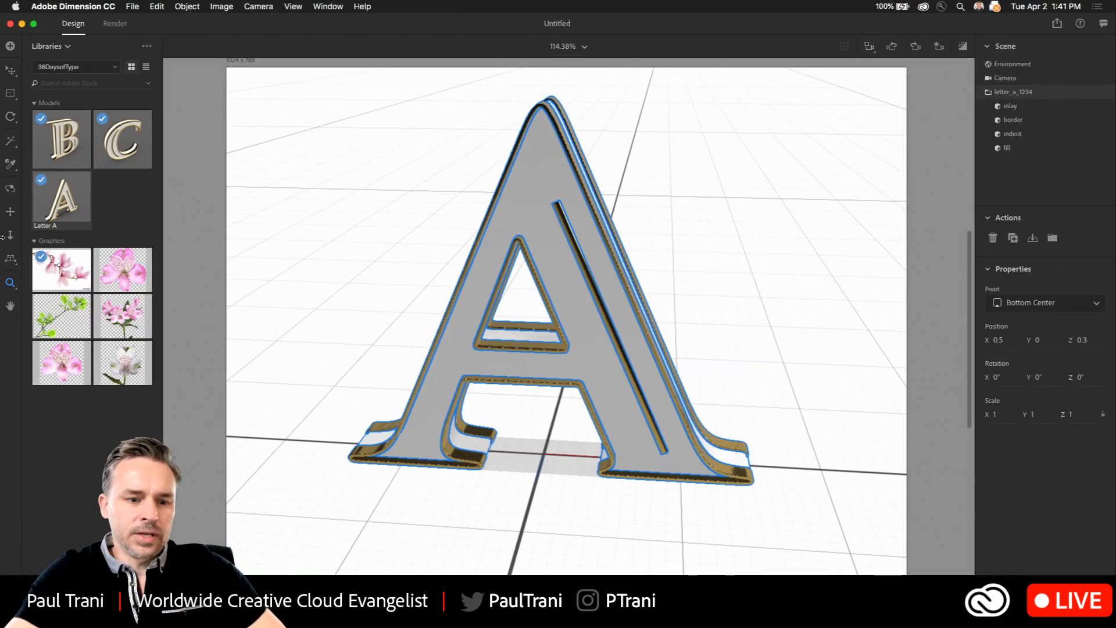
- Dolly the camera in close and back out to frame the whole letter A slightly larger on the canvas
{"action": "left_click", "coordinate": [11, 237]}
{"action": "left_click_drag", "start_coordinate": [565, 291], "coordinate": [757, 47]}
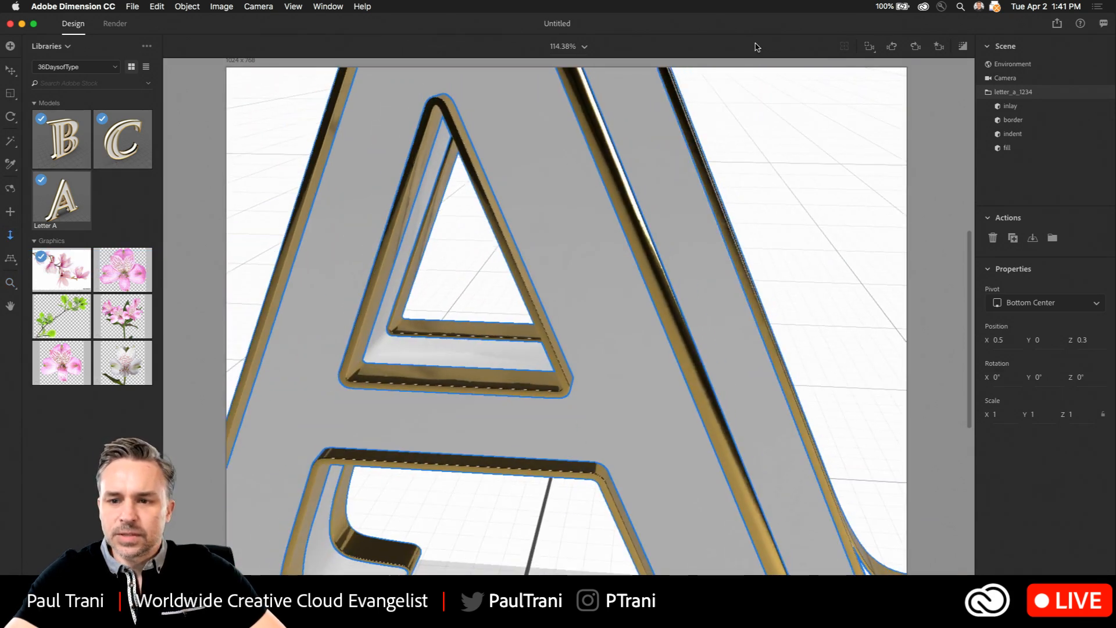
{"action": "left_click", "coordinate": [869, 47]}
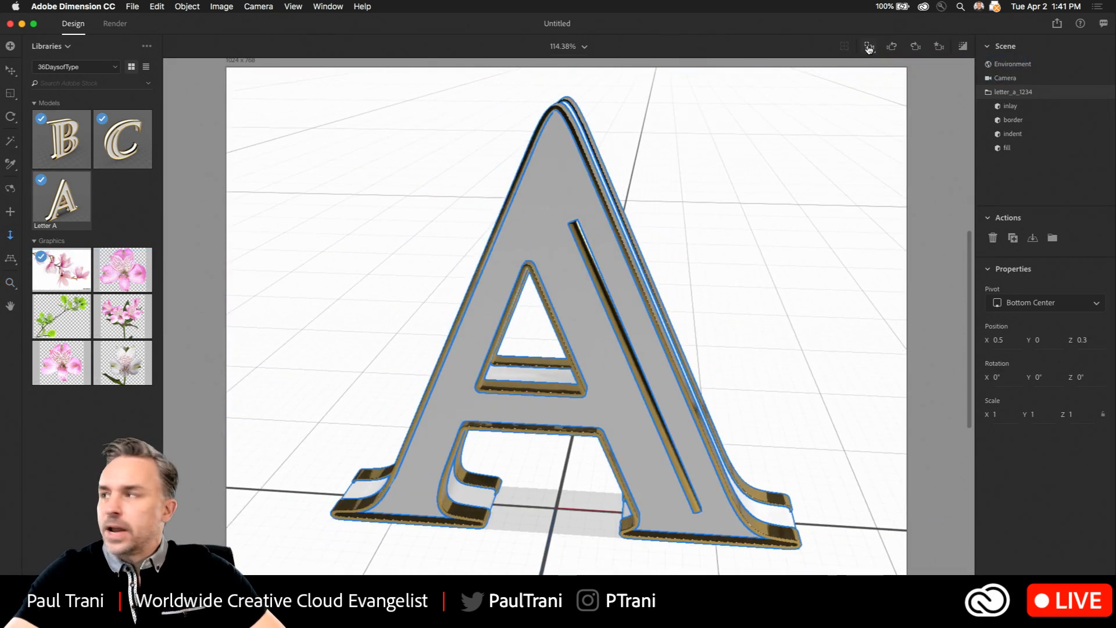
- Delete the inlay, border and indent parts from the letter_a_1234 group, keeping only the fill
{"action": "left_click", "coordinate": [10, 70]}
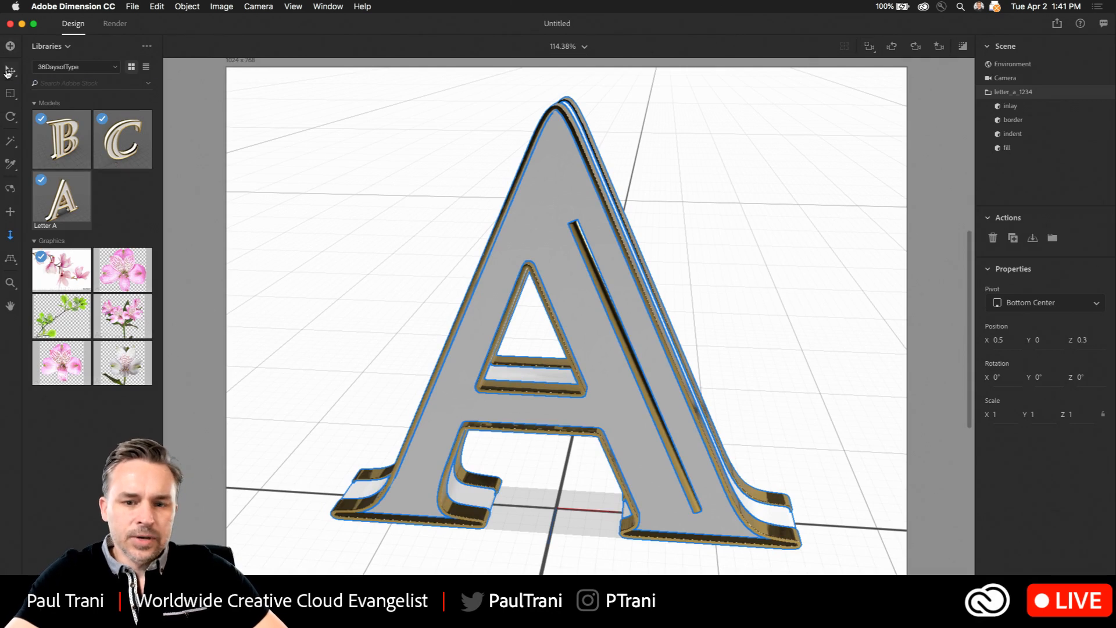
{"action": "left_click", "coordinate": [1065, 106]}
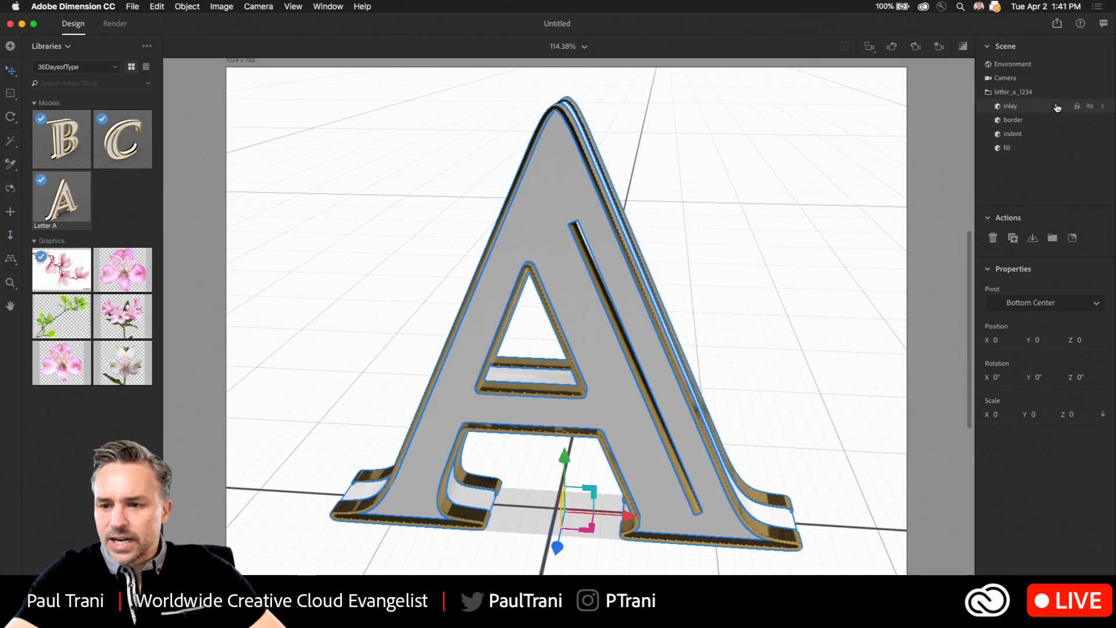
{"action": "left_click_drag", "start_coordinate": [635, 433], "coordinate": [697, 400]}
{"action": "left_click_drag", "start_coordinate": [676, 526], "coordinate": [704, 449]}
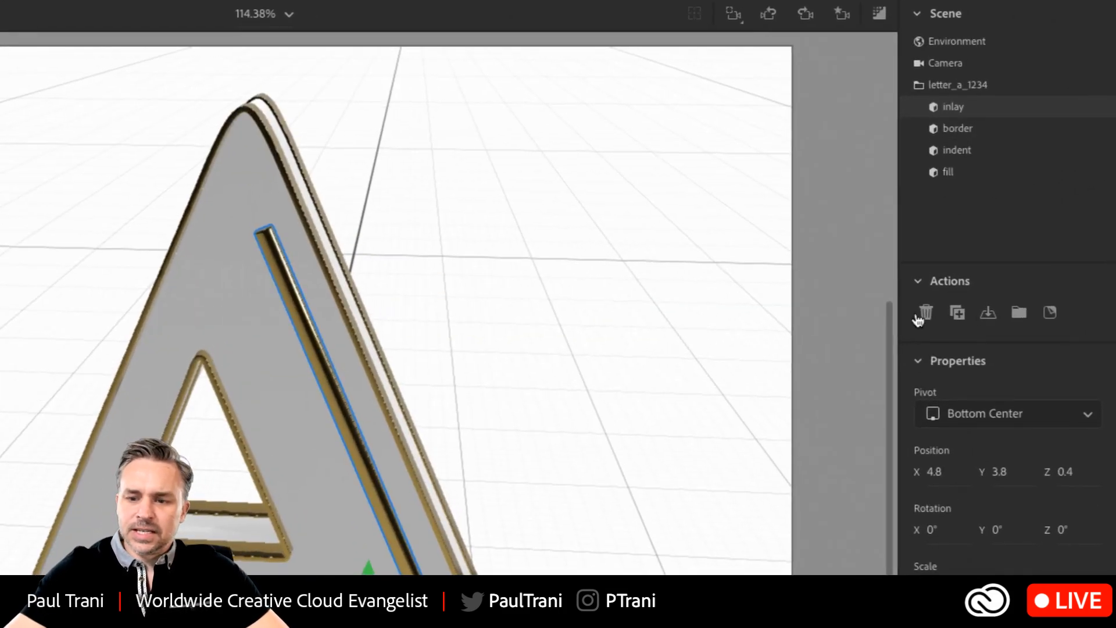
{"action": "left_click", "coordinate": [992, 238]}
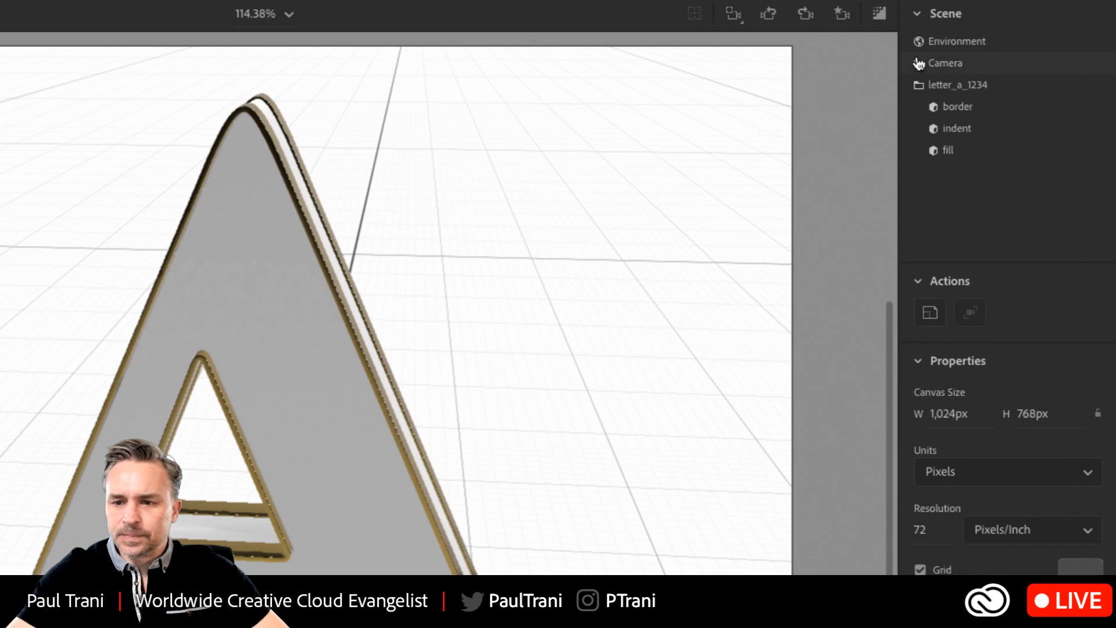
{"action": "left_click", "coordinate": [953, 108]}
{"action": "left_click", "coordinate": [926, 312]}
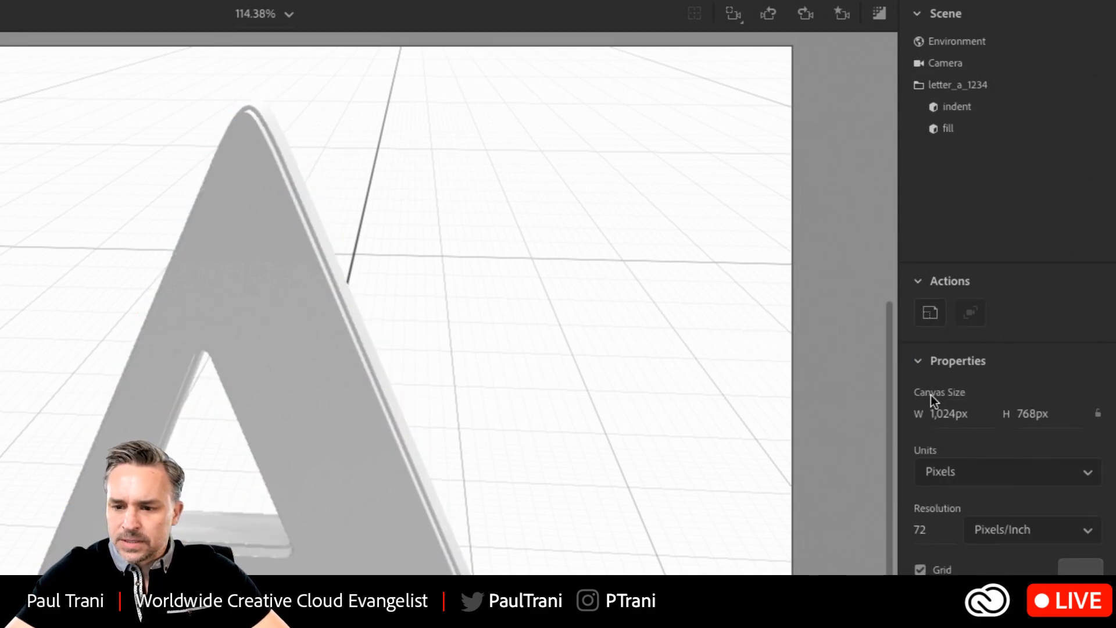
{"action": "left_click", "coordinate": [954, 107]}
{"action": "left_click", "coordinate": [925, 313]}
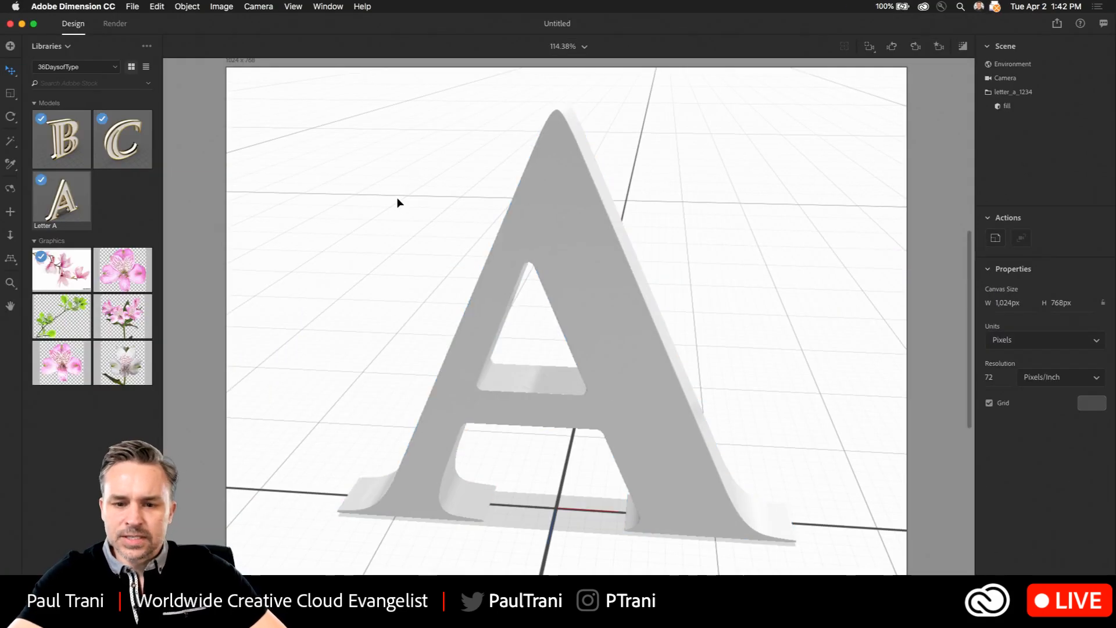
- Switch from the 36DaysofType library to the Starter Assets and apply the Horizontal Gradient image as the scene background
{"action": "left_click", "coordinate": [71, 228]}
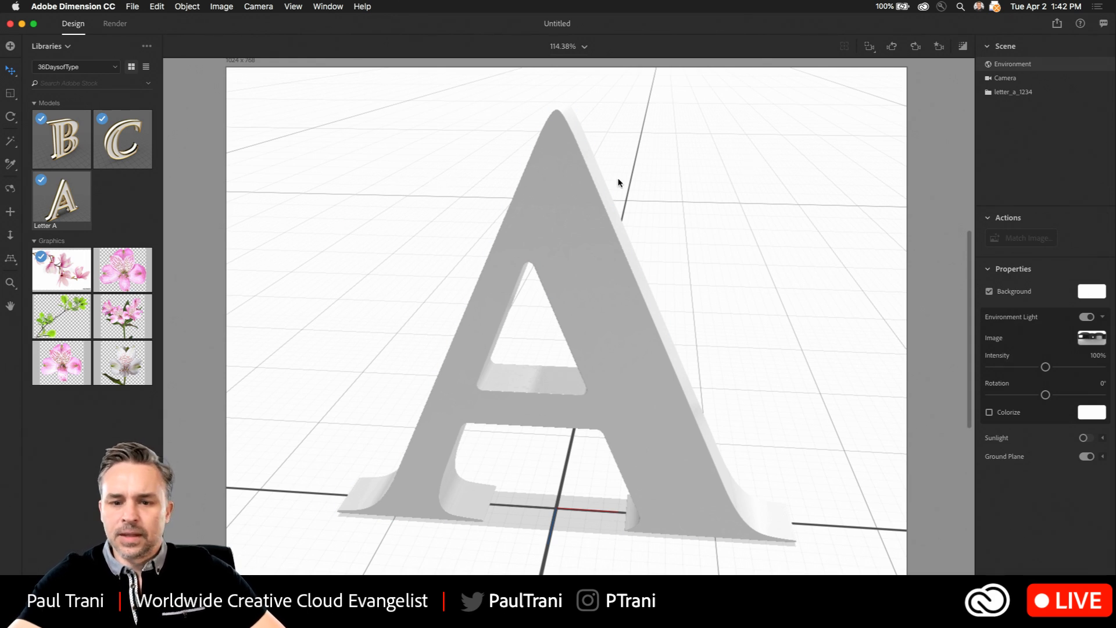
{"action": "left_click", "coordinate": [184, 174]}
{"action": "left_click", "coordinate": [56, 68]}
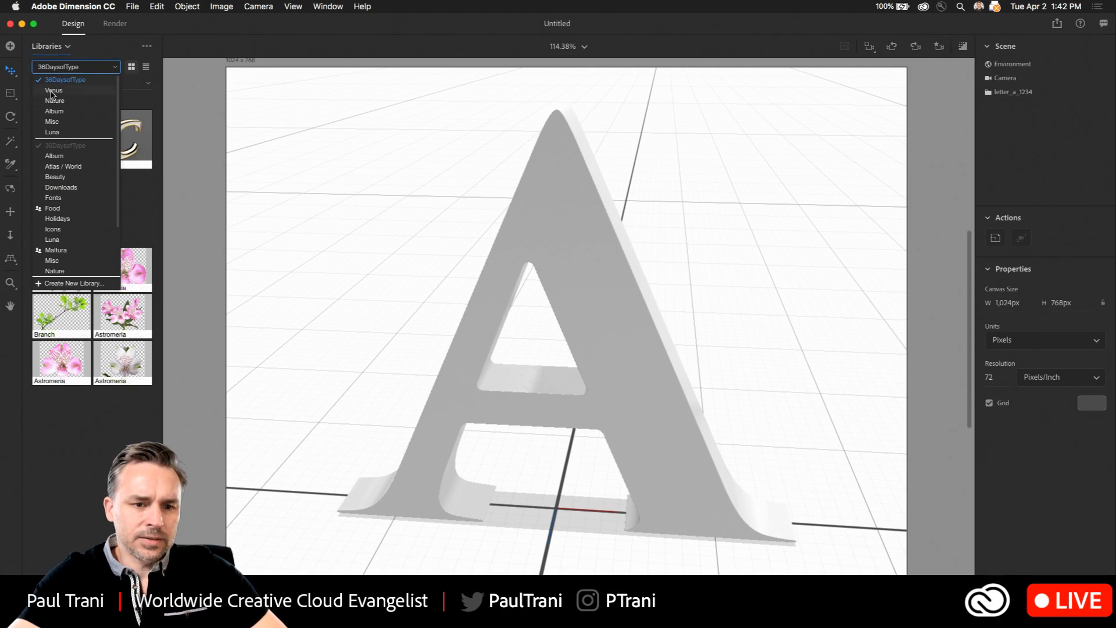
{"action": "left_click", "coordinate": [45, 46]}
{"action": "left_click", "coordinate": [51, 68]}
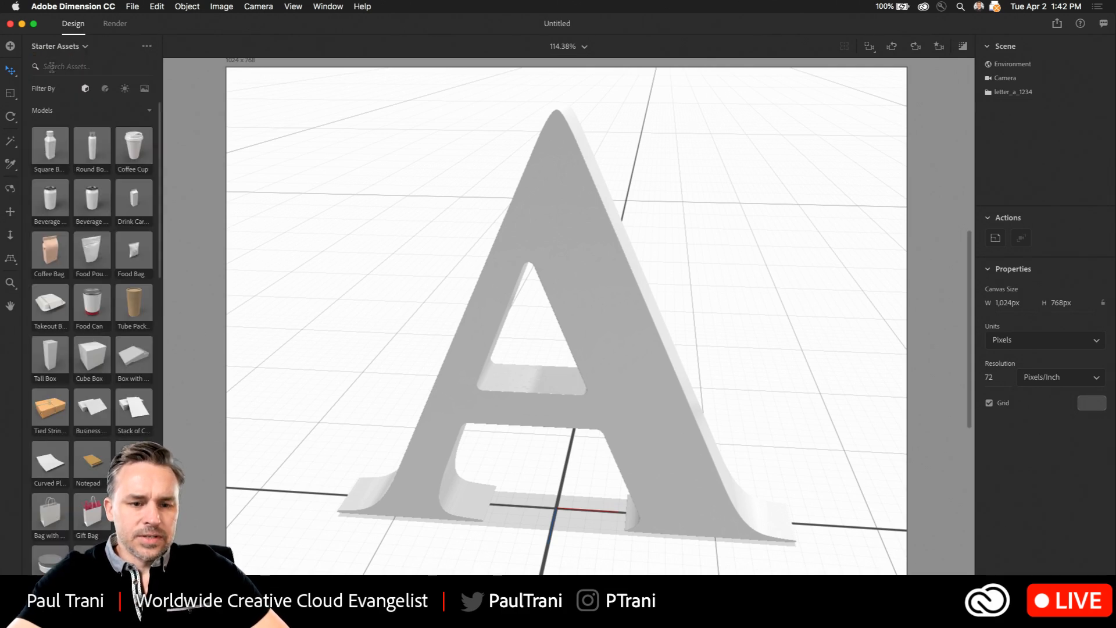
{"action": "left_click", "coordinate": [104, 89]}
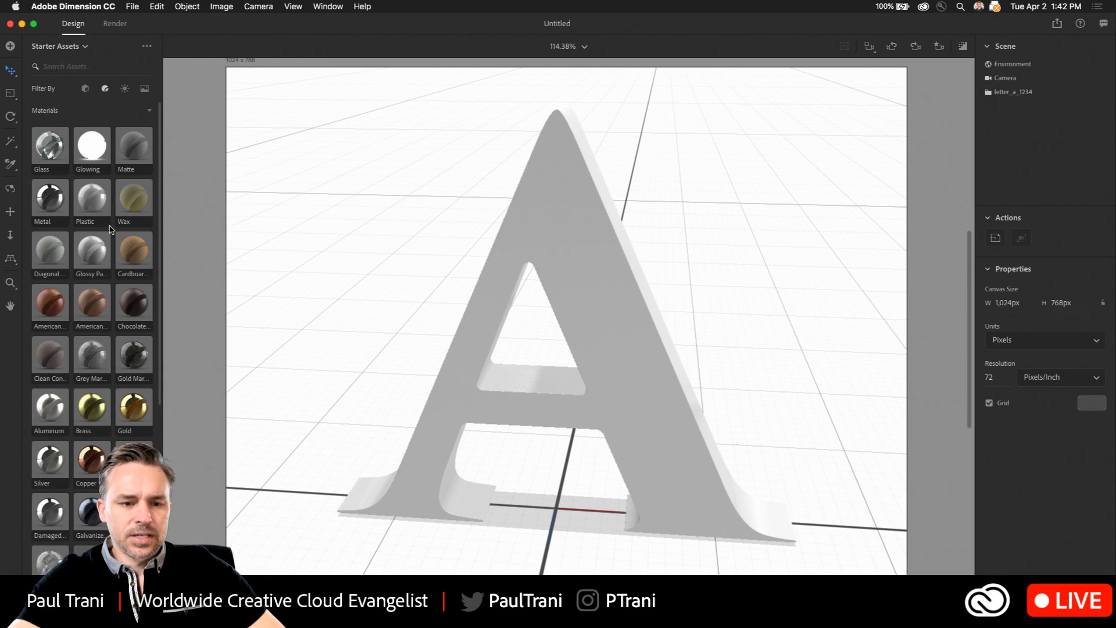
{"action": "left_click", "coordinate": [144, 88]}
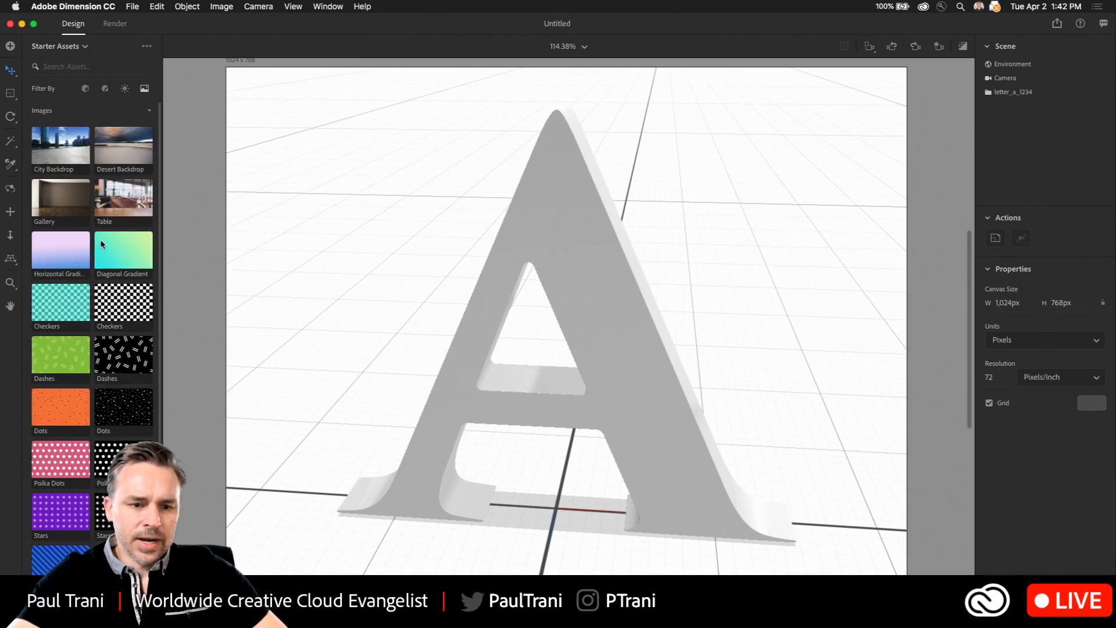
{"action": "left_click_drag", "start_coordinate": [48, 256], "coordinate": [399, 239]}
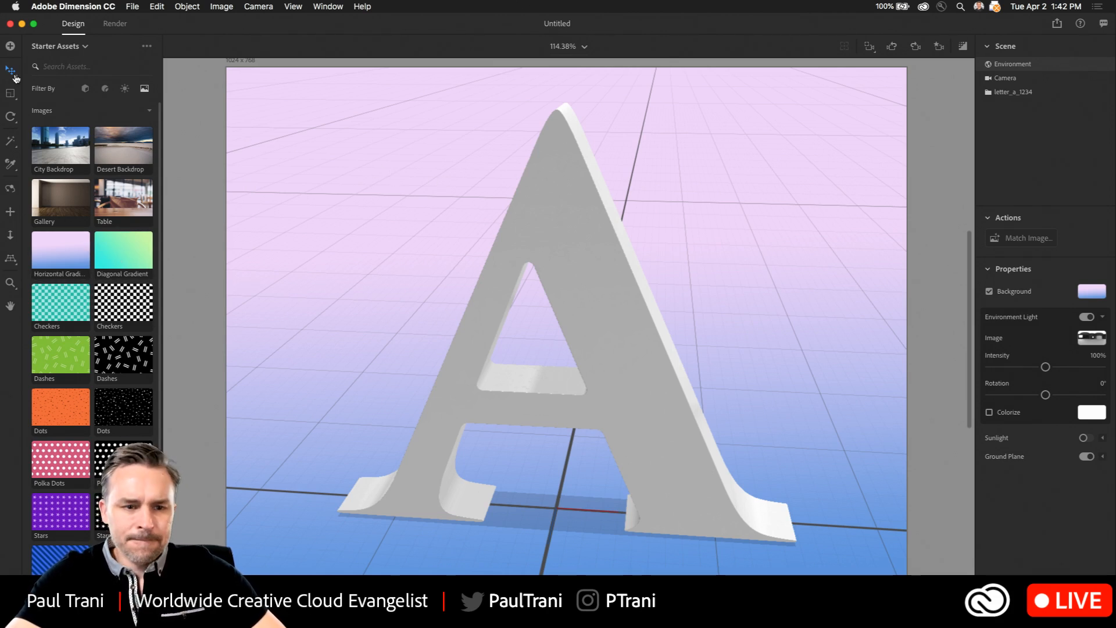
- Try the Studio Panels, Studio Color Stage and Studio Low Key environment lights on the scene
{"action": "left_click", "coordinate": [124, 88]}
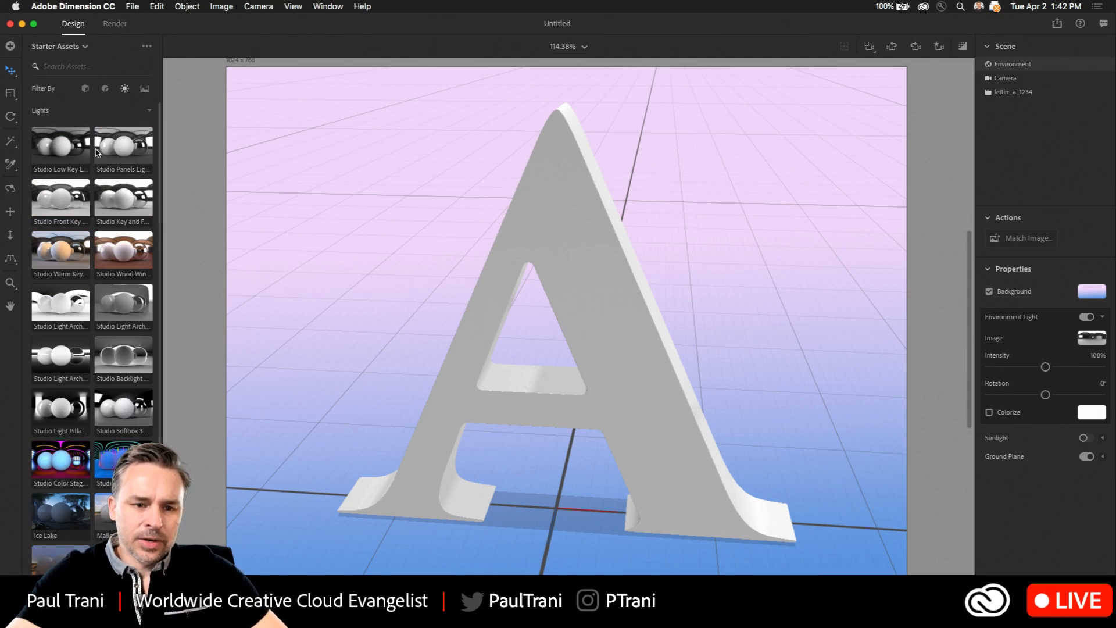
{"action": "left_click_drag", "start_coordinate": [111, 149], "coordinate": [406, 244]}
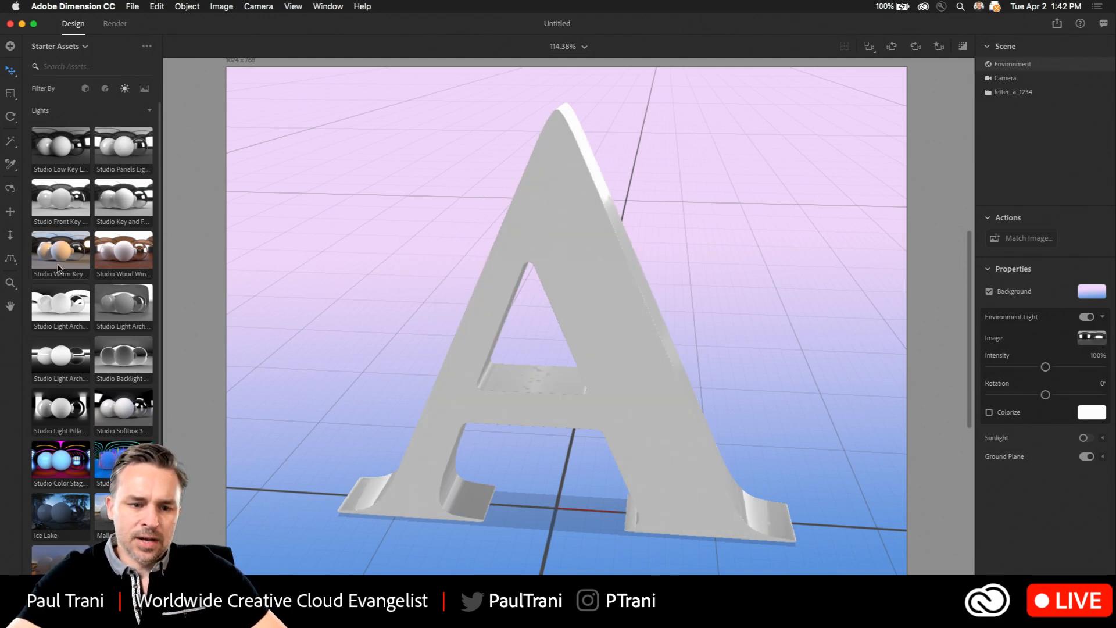
{"action": "left_click_drag", "start_coordinate": [50, 461], "coordinate": [355, 276]}
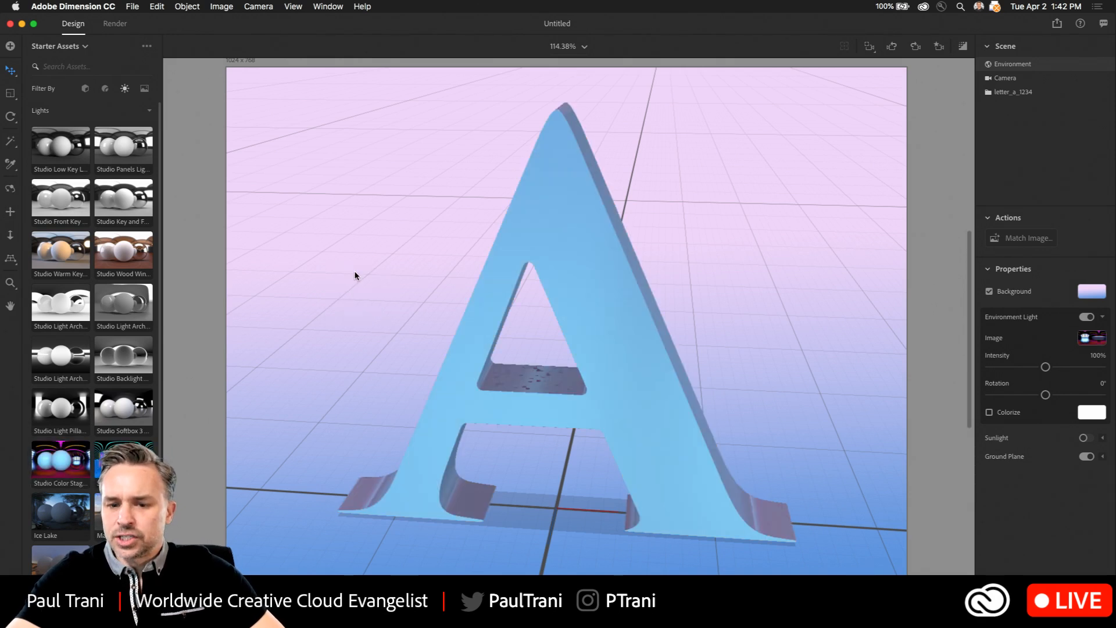
{"action": "left_click_drag", "start_coordinate": [91, 465], "coordinate": [307, 294]}
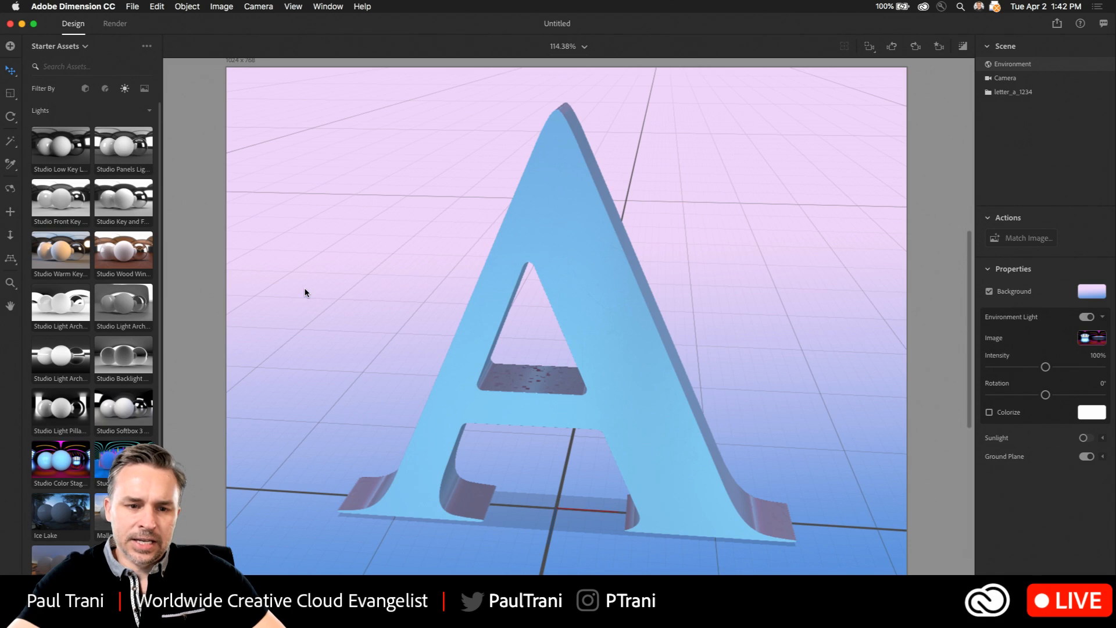
{"action": "left_click_drag", "start_coordinate": [57, 149], "coordinate": [326, 306]}
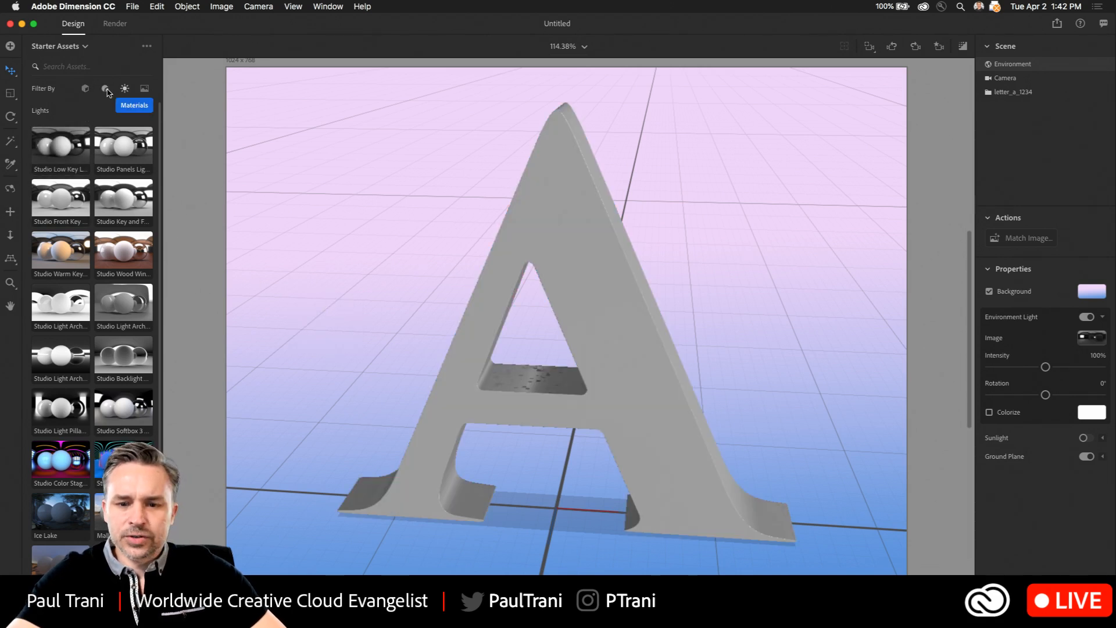
- Apply the Metal starter material to the letter A's fill and deselect the letter
{"action": "left_click", "coordinate": [105, 89]}
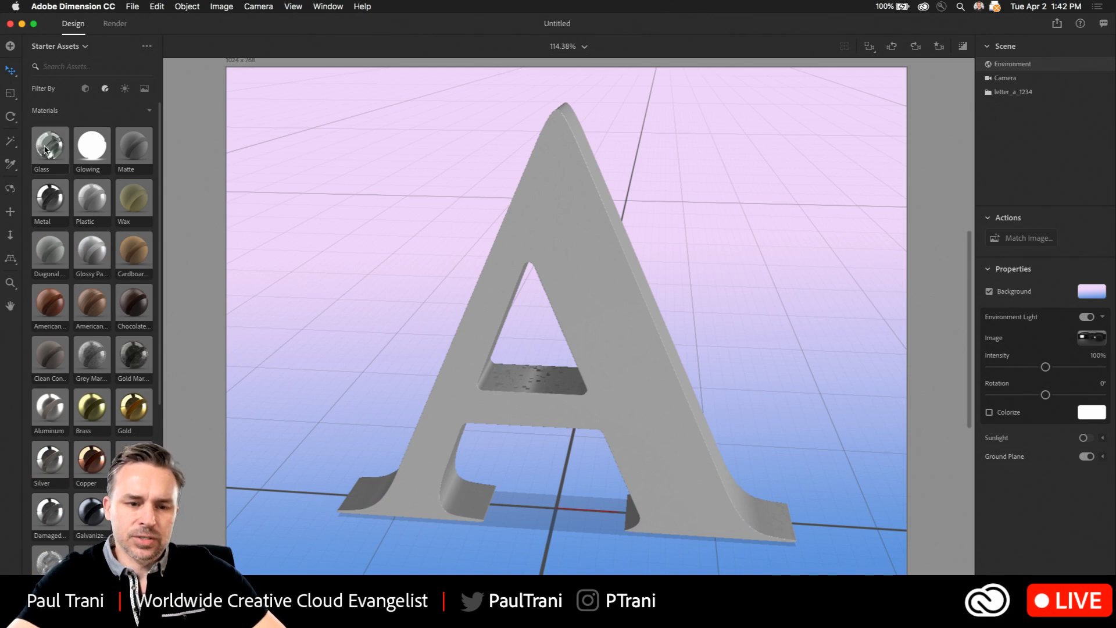
{"action": "left_click_drag", "start_coordinate": [50, 197], "coordinate": [539, 242]}
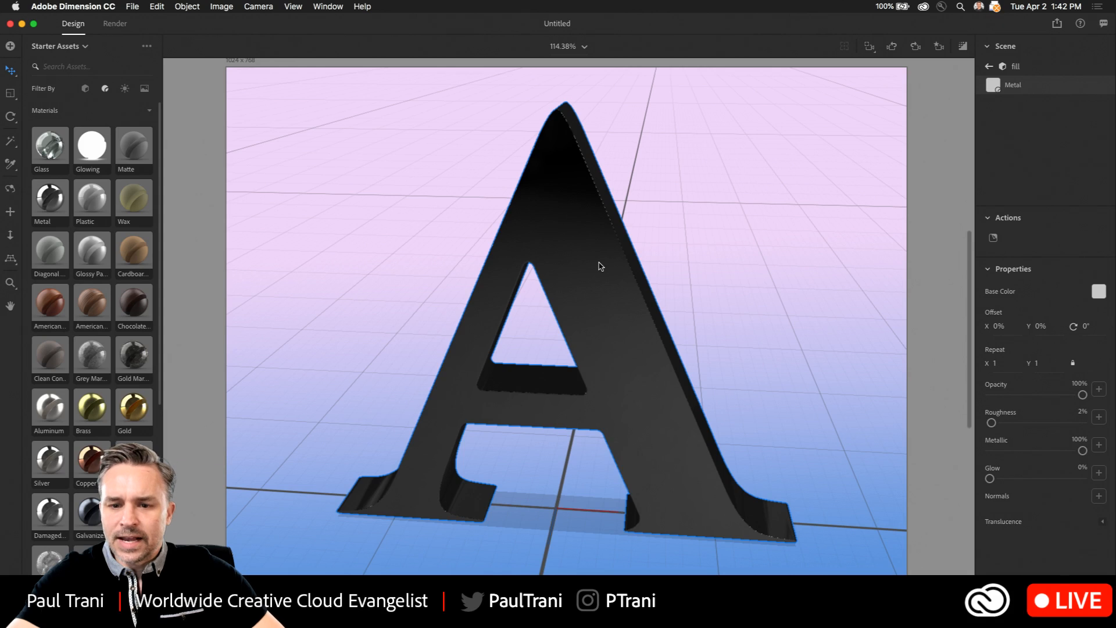
{"action": "left_click", "coordinate": [362, 192]}
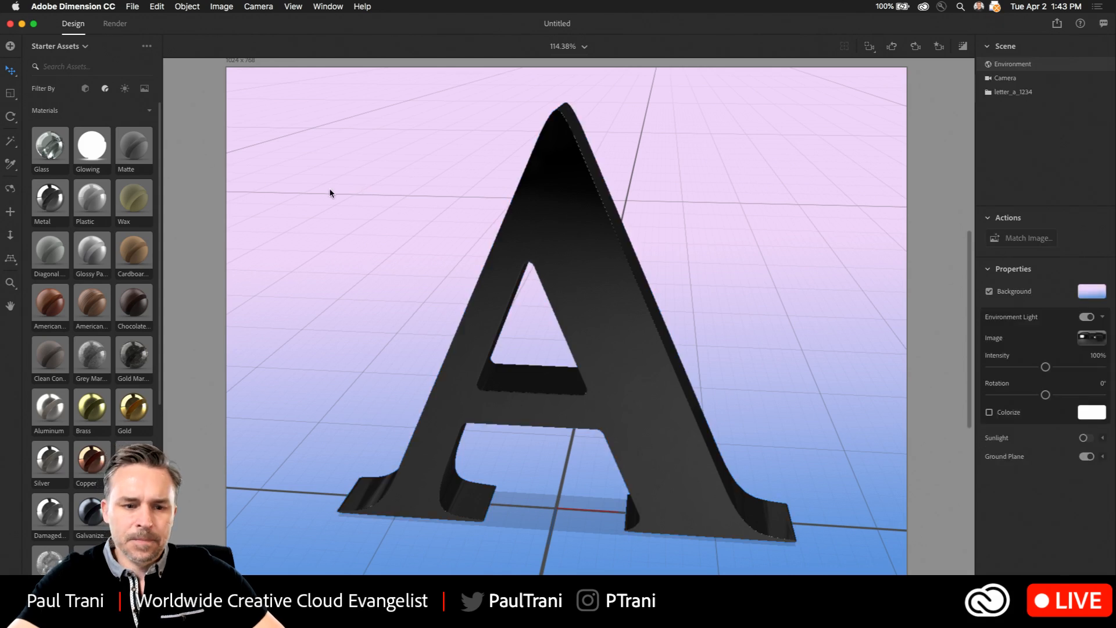
- Light the scene with the blue studio light beside Studio Color Stage, and orbit the camera to show the letter's side
{"action": "left_click", "coordinate": [125, 90]}
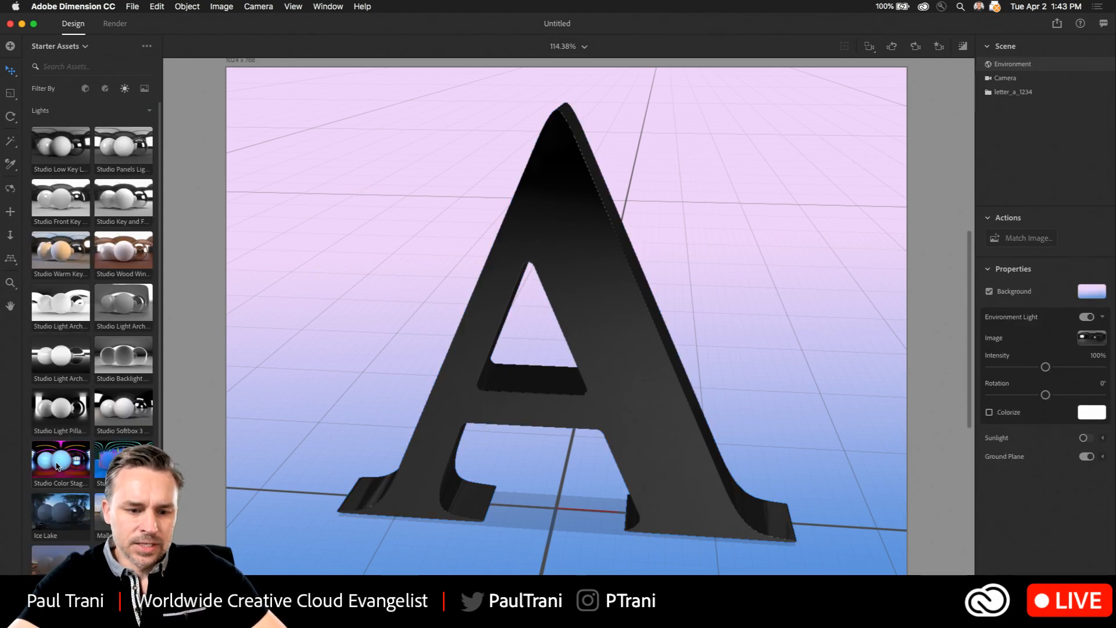
{"action": "left_click_drag", "start_coordinate": [123, 462], "coordinate": [351, 319]}
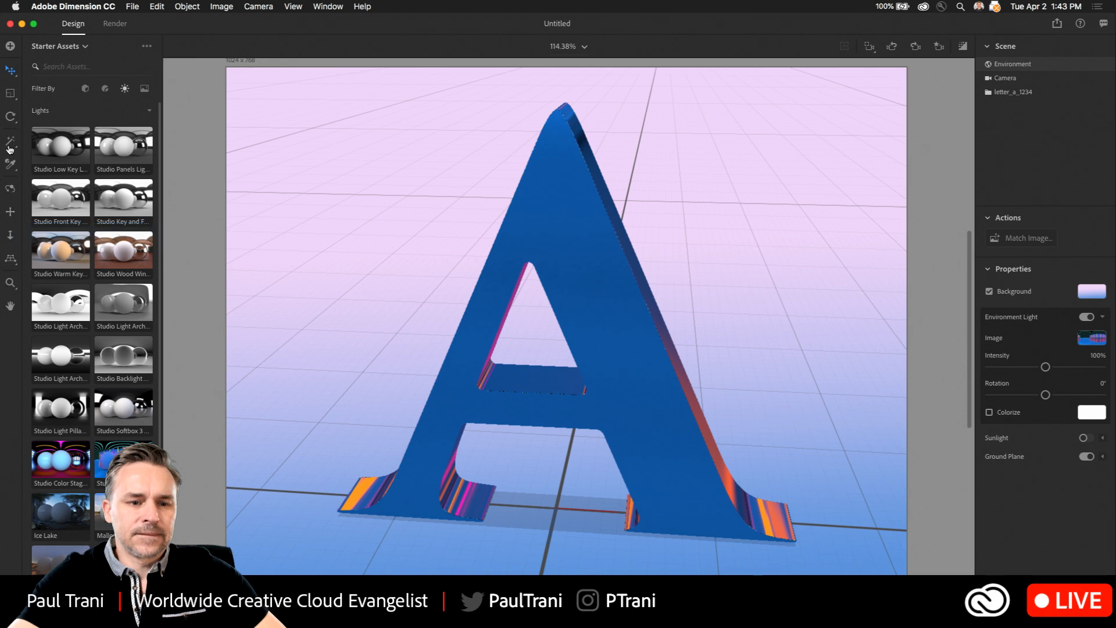
{"action": "left_click_drag", "start_coordinate": [538, 352], "coordinate": [422, 325]}
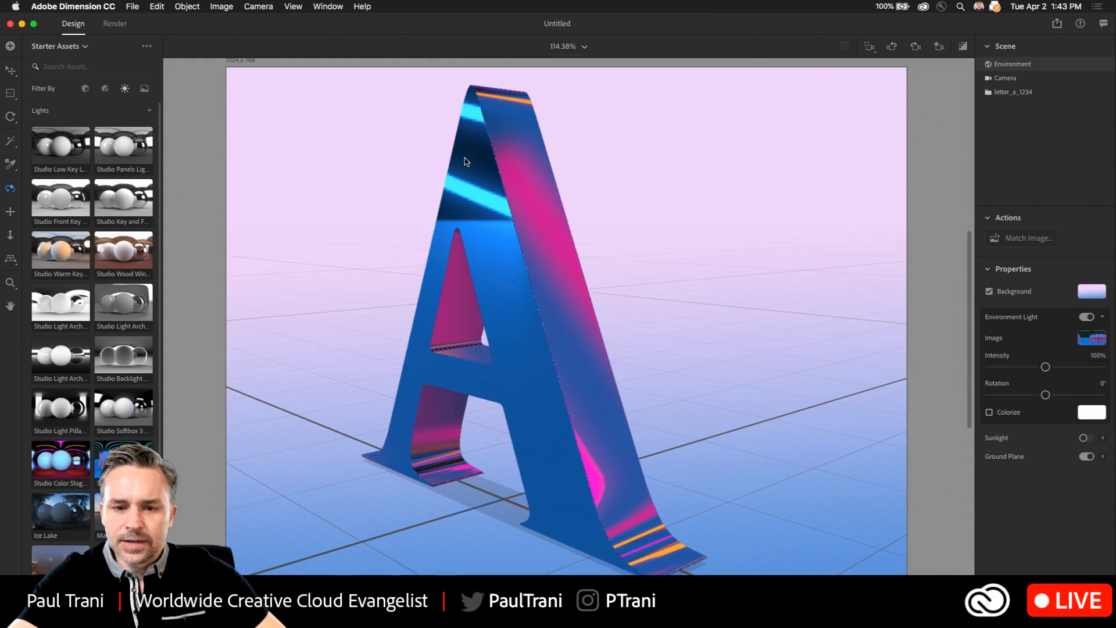
- Stretch the letter A in depth to a Z scale of about 5.8
{"action": "key", "text": "v"}
{"action": "left_click", "coordinate": [547, 252]}
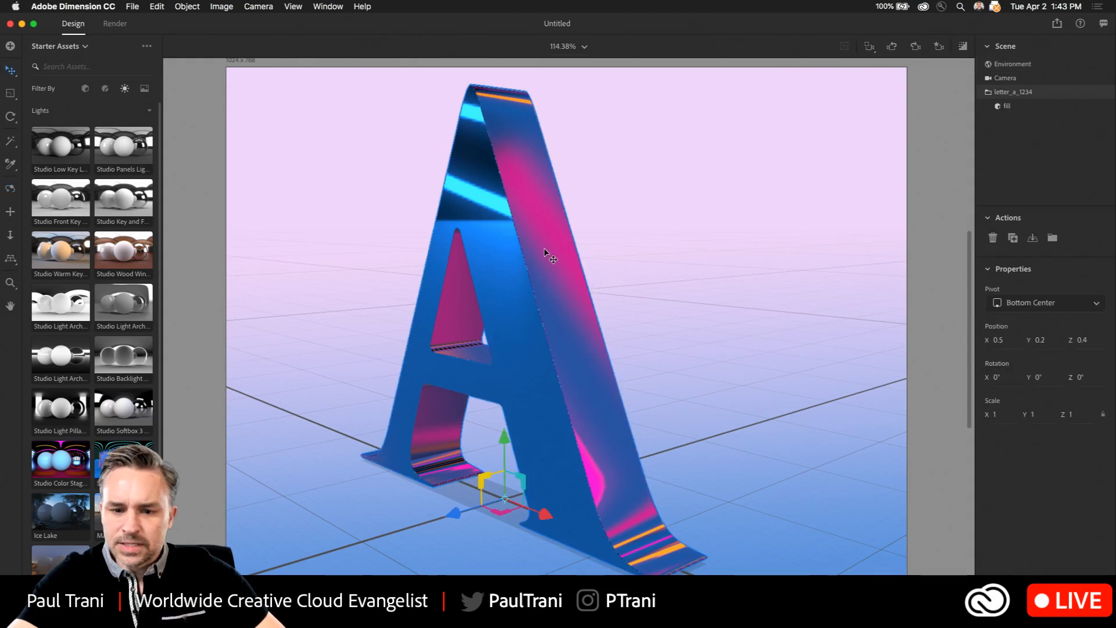
{"action": "left_click", "coordinate": [10, 93]}
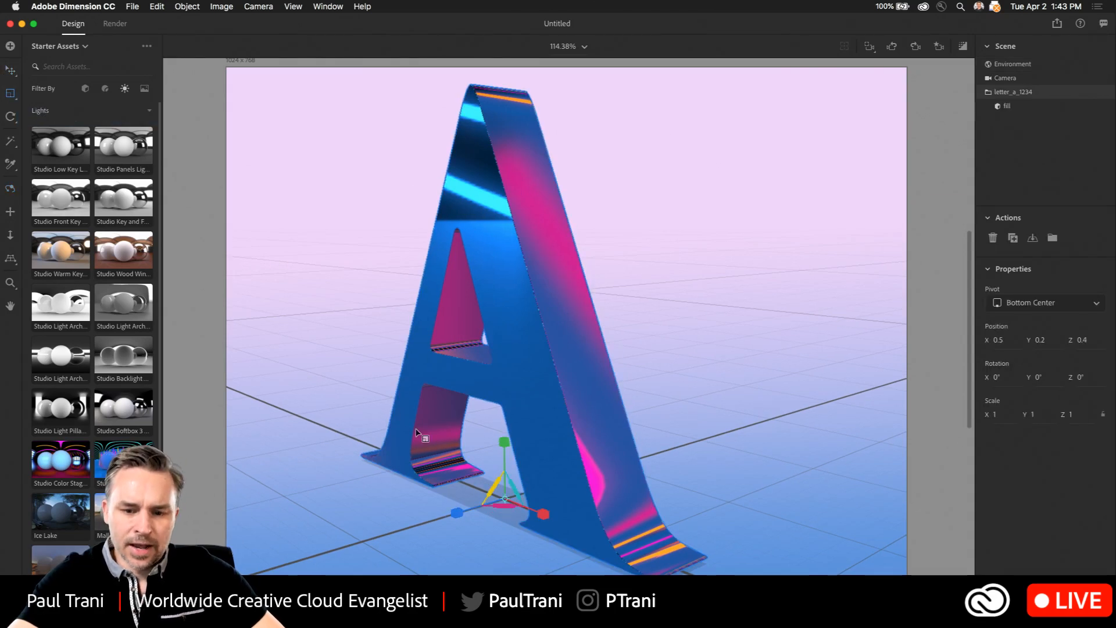
{"action": "left_click_drag", "start_coordinate": [456, 512], "coordinate": [168, 534]}
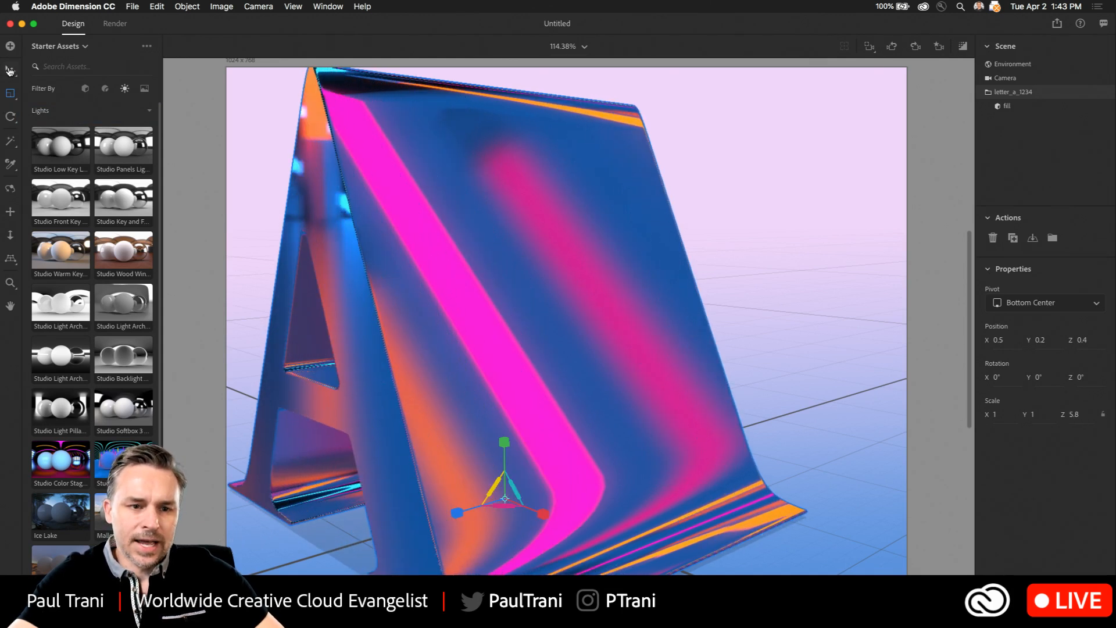
- Dolly the camera back to fit the deepened letter, deselect it, and orbit to a more frontal view of the A
{"action": "left_click", "coordinate": [10, 234]}
{"action": "left_click_drag", "start_coordinate": [368, 332], "coordinate": [370, 427]}
{"action": "left_click", "coordinate": [9, 71]}
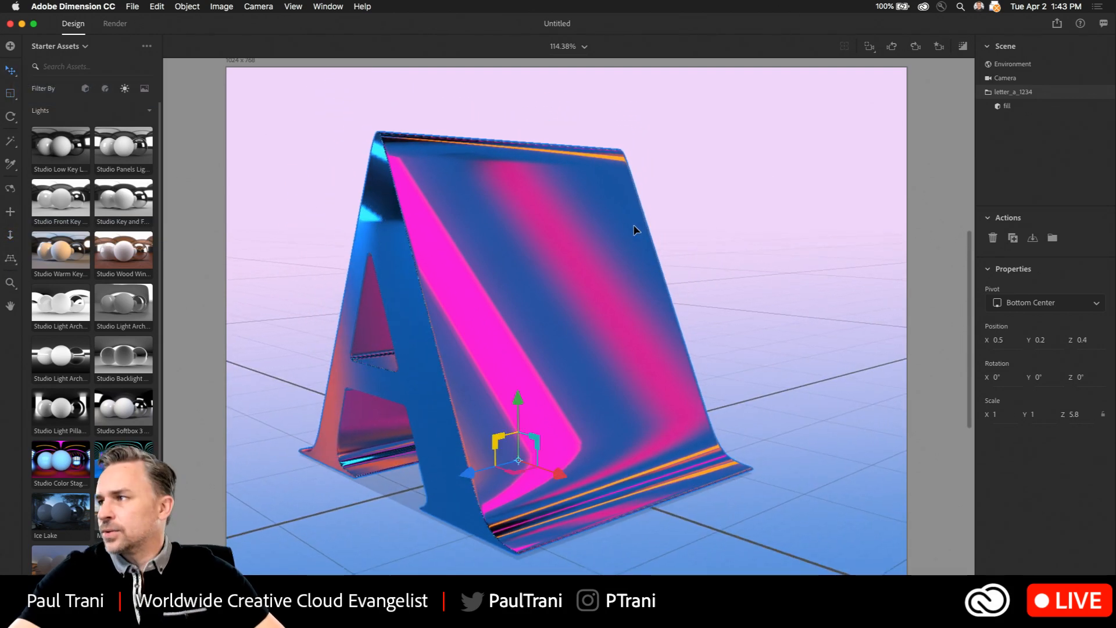
{"action": "left_click", "coordinate": [689, 232]}
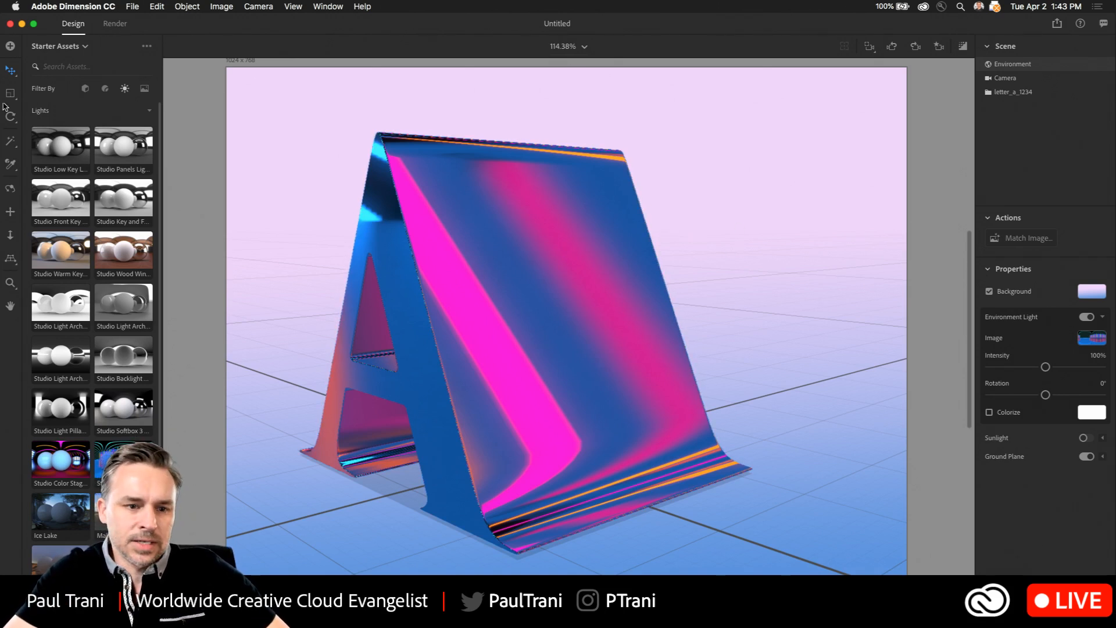
{"action": "left_click_drag", "start_coordinate": [323, 340], "coordinate": [421, 328]}
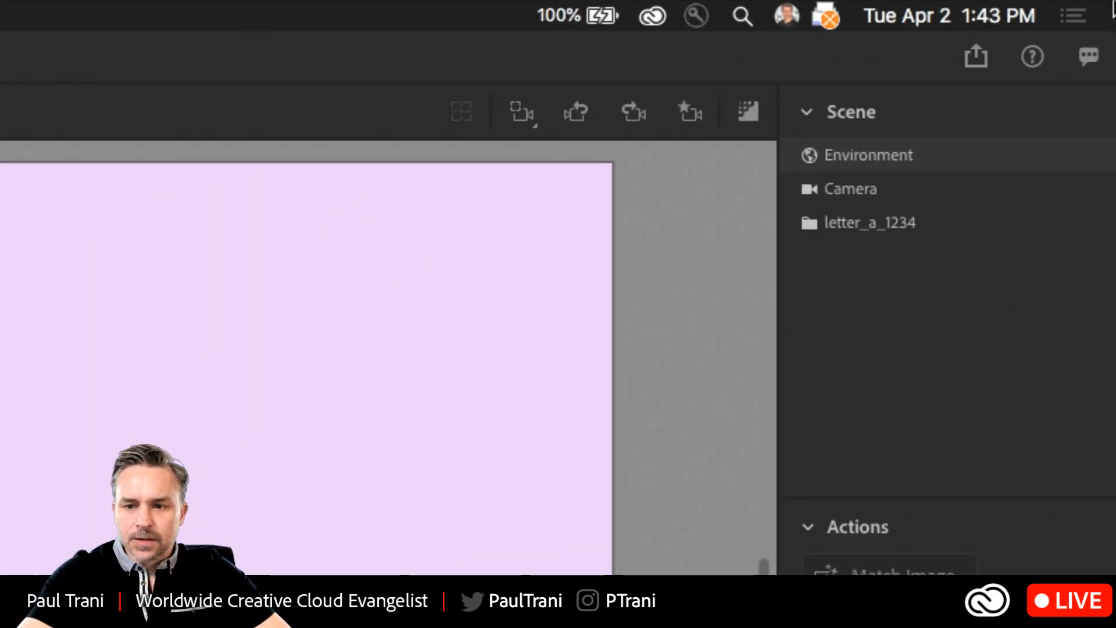
- View the render preview of the letter at enlarged size, collapse it, and open the render export settings
{"action": "left_click", "coordinate": [726, 118]}
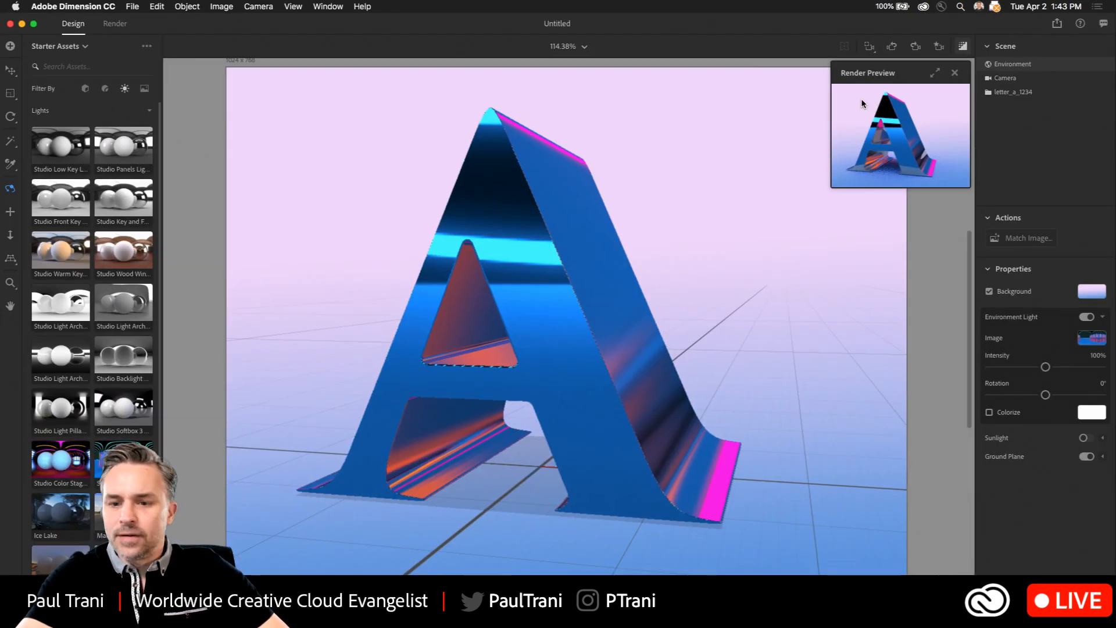
{"action": "left_click", "coordinate": [936, 74]}
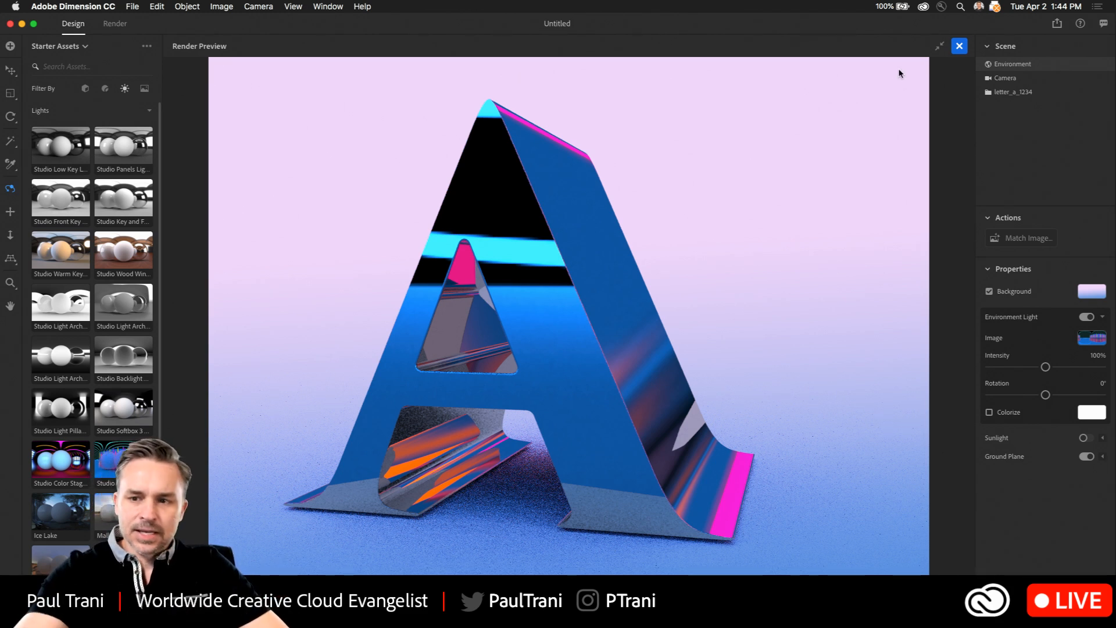
{"action": "left_click", "coordinate": [937, 52]}
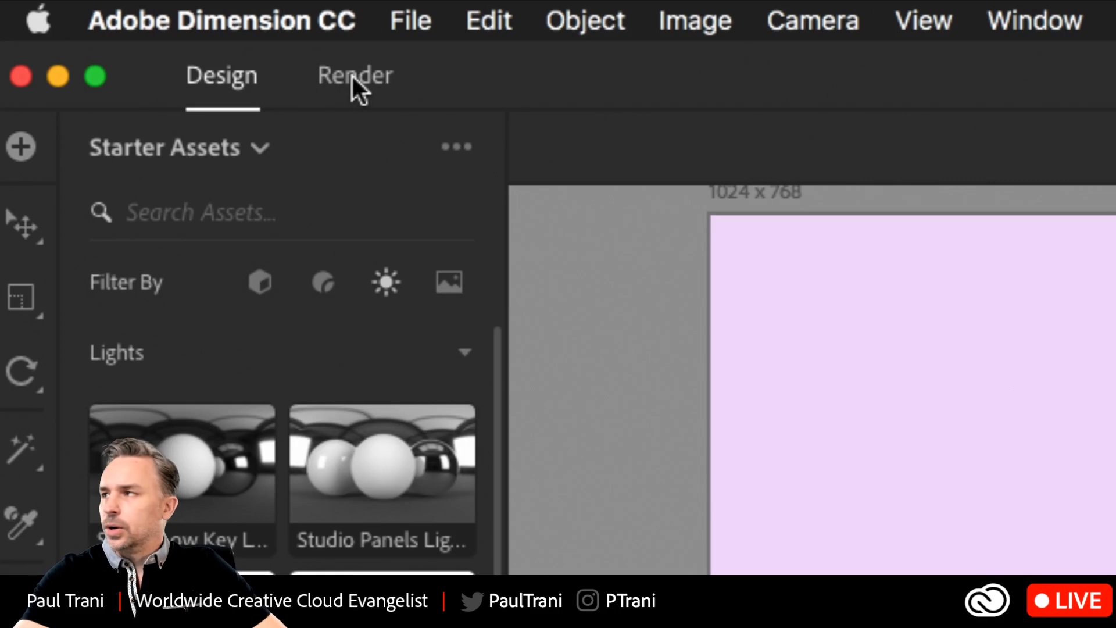
{"action": "left_click", "coordinate": [115, 24]}
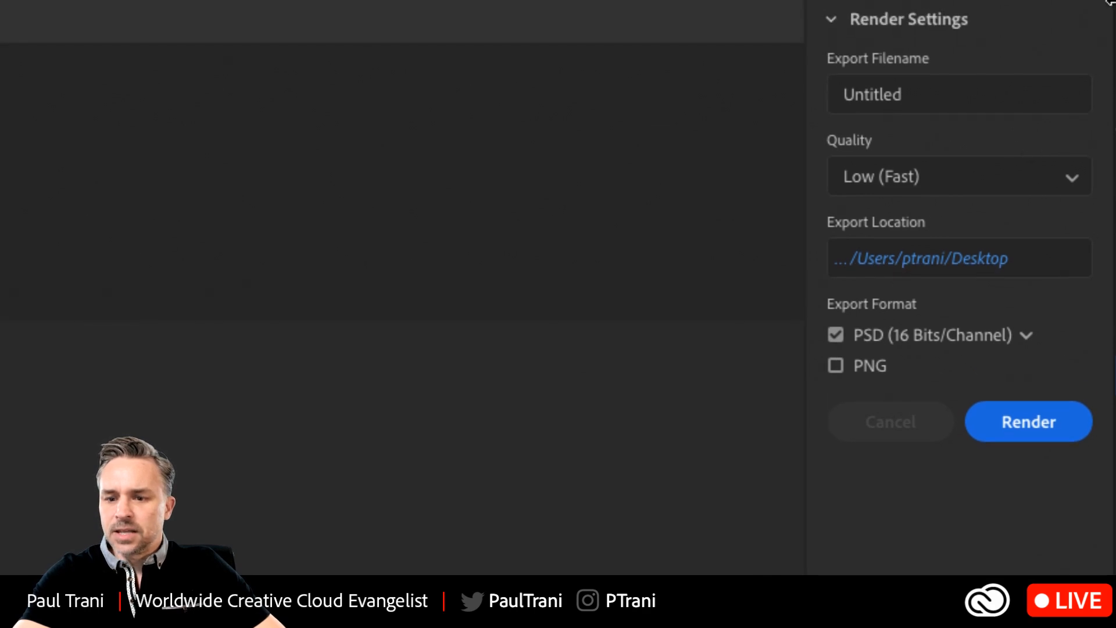
- Set the export filename to ALetterform and render the letter to the Desktop as a 16-bit PSD at low quality
{"action": "left_click", "coordinate": [934, 103]}
{"action": "type", "text": "A"}
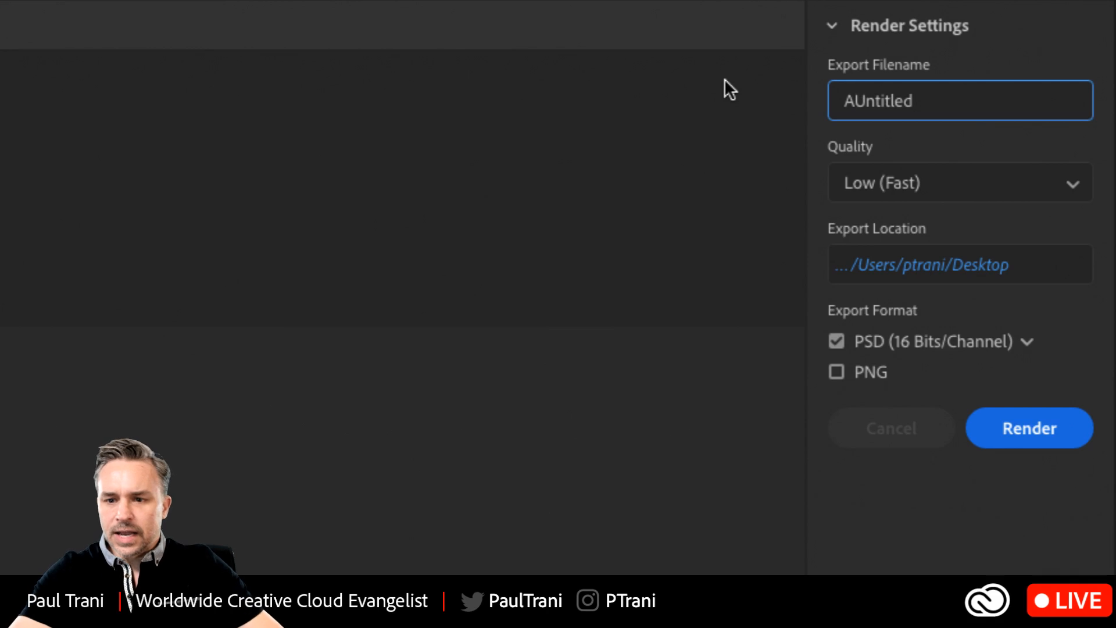
{"action": "double_click", "coordinate": [835, 88]}
{"action": "type", "text": "A"}
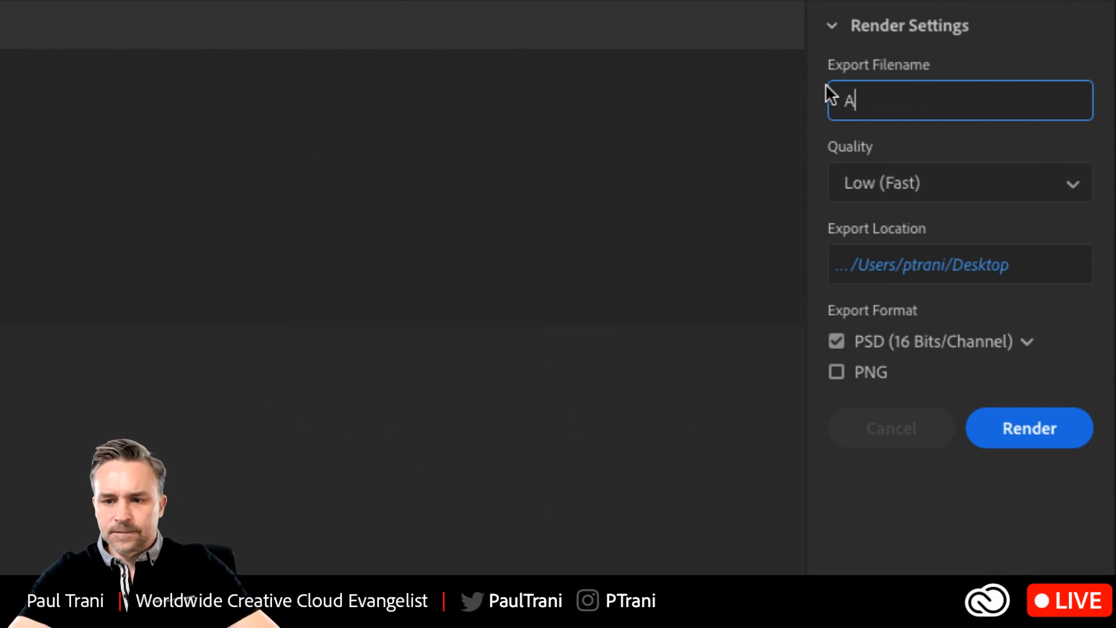
{"action": "left_click", "coordinate": [1053, 433]}
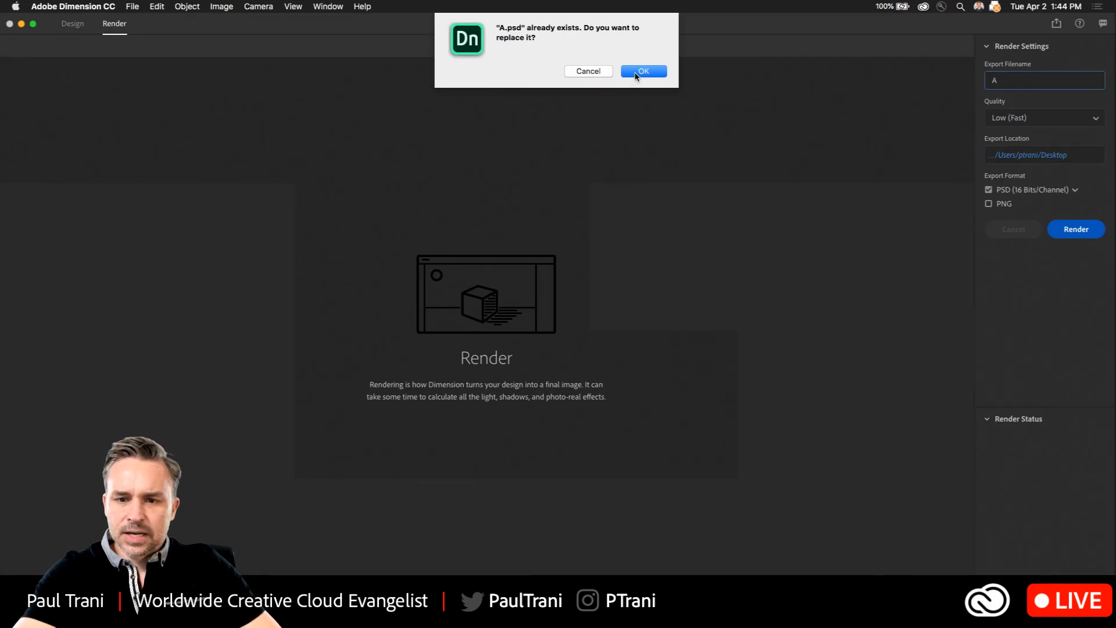
{"action": "left_click", "coordinate": [581, 73]}
{"action": "double_click", "coordinate": [1019, 80]}
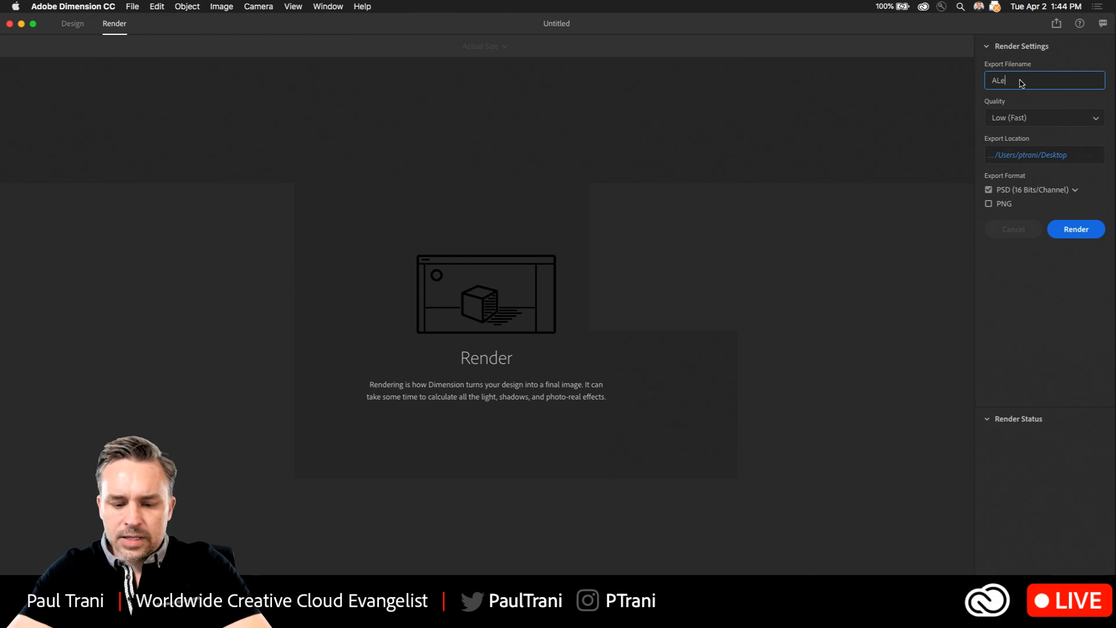
{"action": "type", "text": "Letterform"}
{"action": "left_click", "coordinate": [1075, 229]}
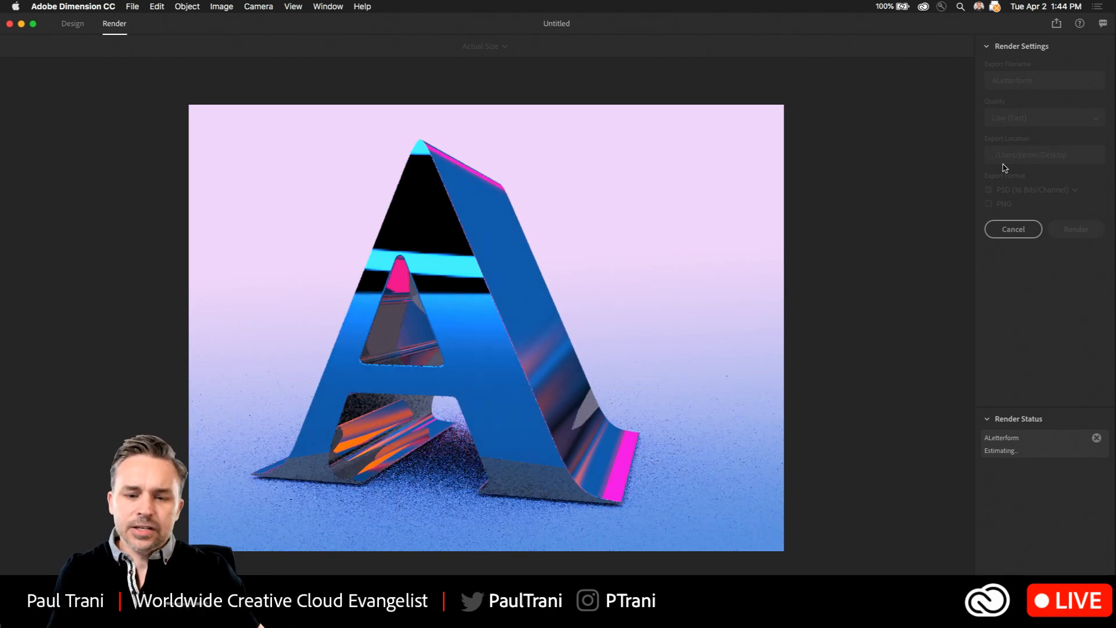
- Switch to Photoshop and delete the hidden 3D layer A and the hidden text layer B from A.psd
{"action": "key", "text": "super+Tab"}
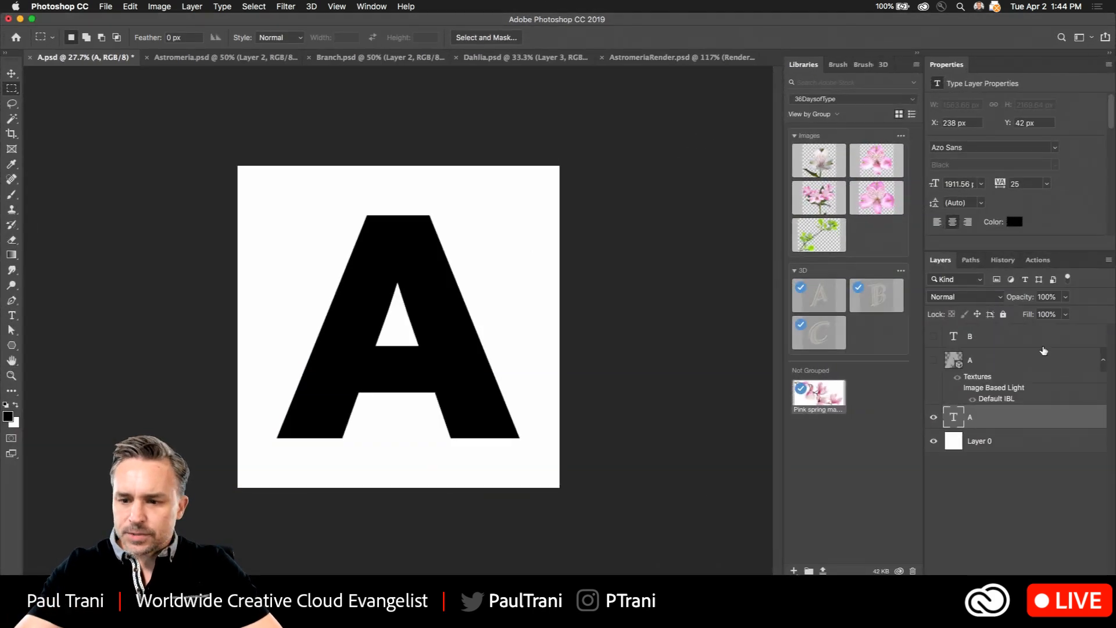
{"action": "left_click", "coordinate": [1044, 351]}
{"action": "key", "text": "Delete"}
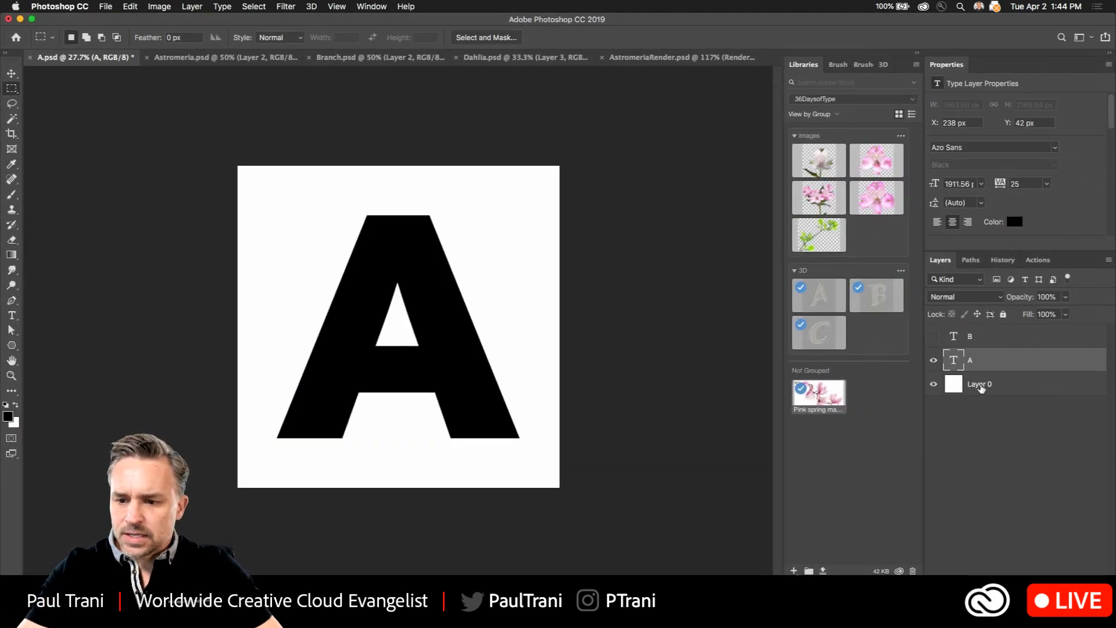
{"action": "left_click", "coordinate": [1015, 337]}
{"action": "key", "text": "Delete"}
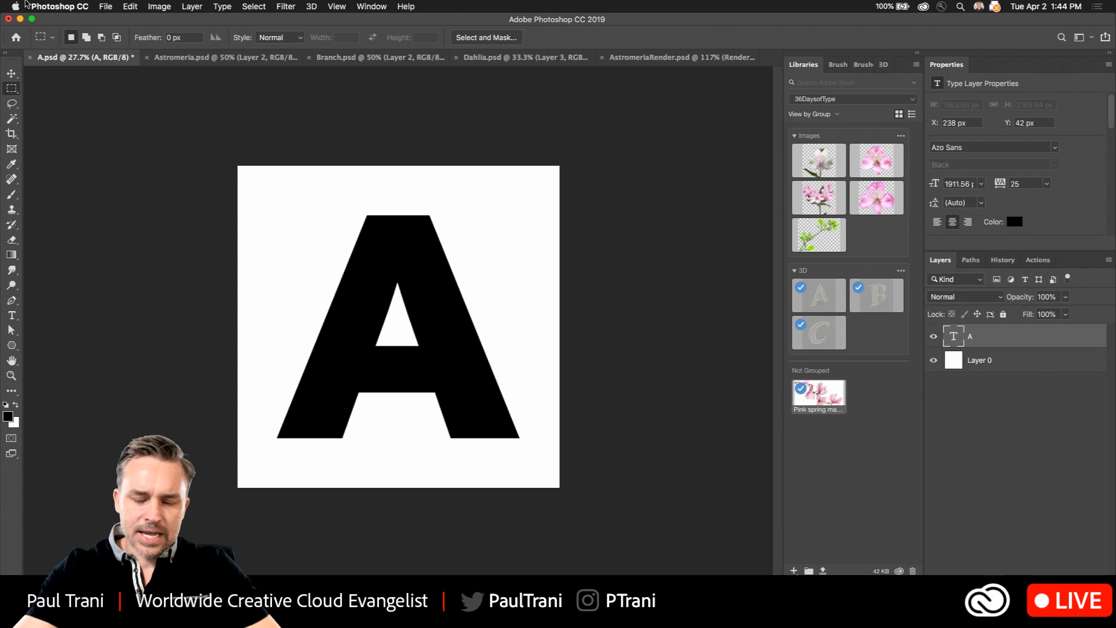
- Turn the Azo Sans A text layer into a 3D extrusion and expand the list of its scene components
{"action": "key", "text": "super+plus"}
{"action": "key", "text": "super+plus"}
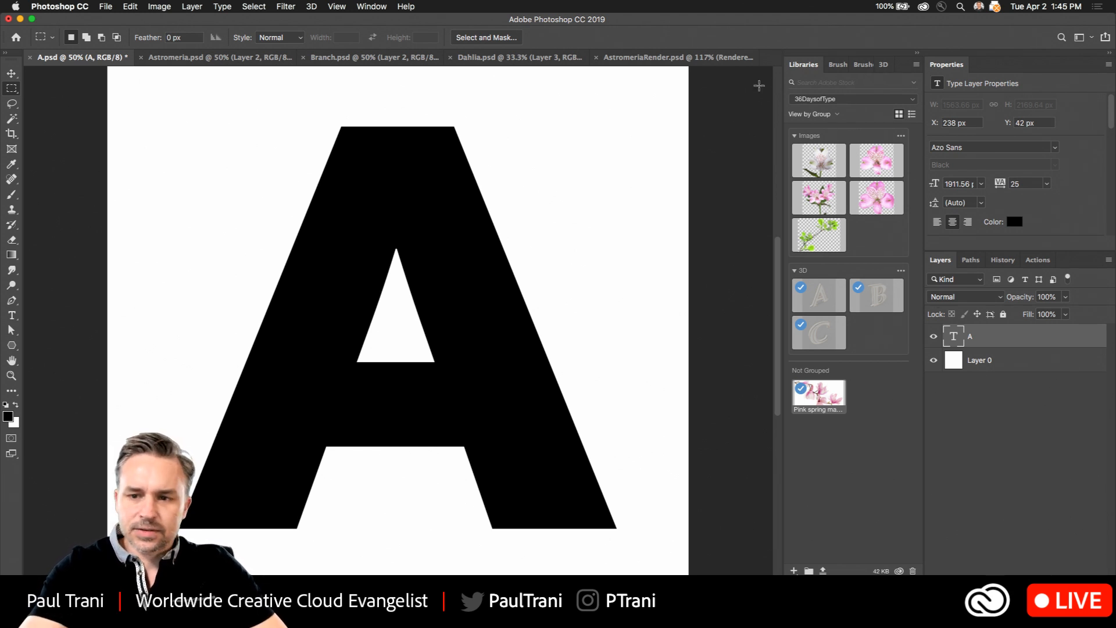
{"action": "left_click", "coordinate": [918, 53]}
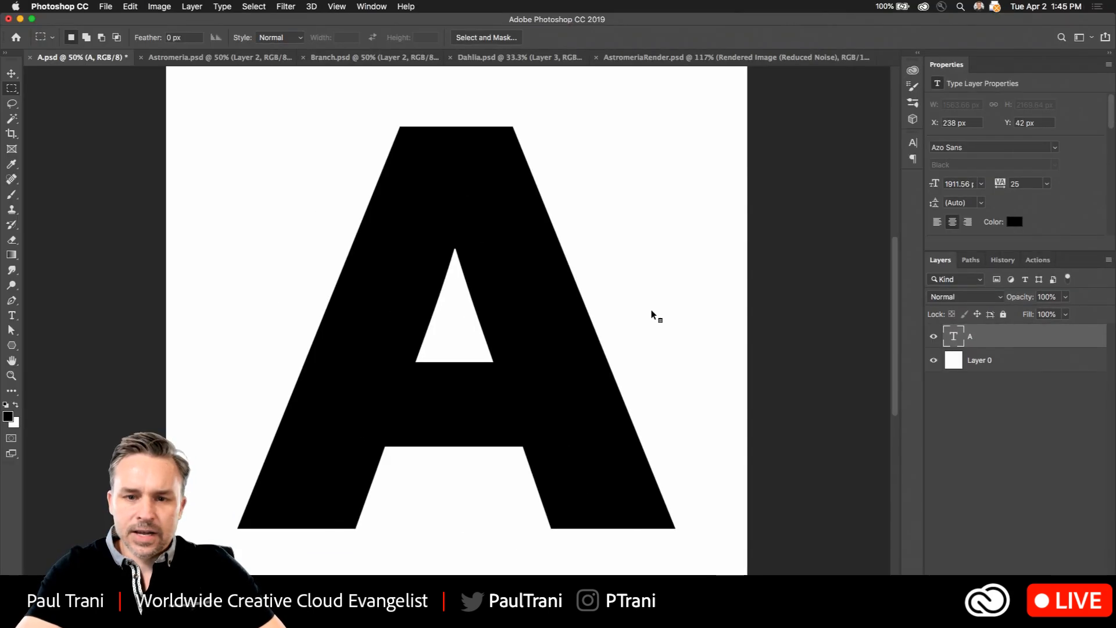
{"action": "left_click", "coordinate": [311, 6]}
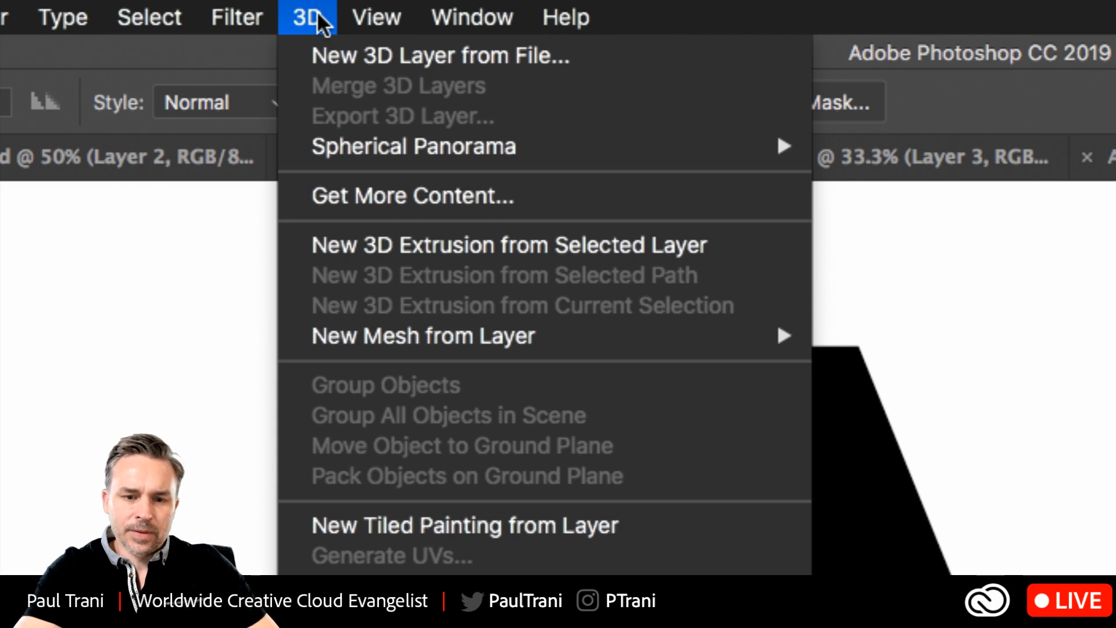
{"action": "left_click", "coordinate": [344, 246]}
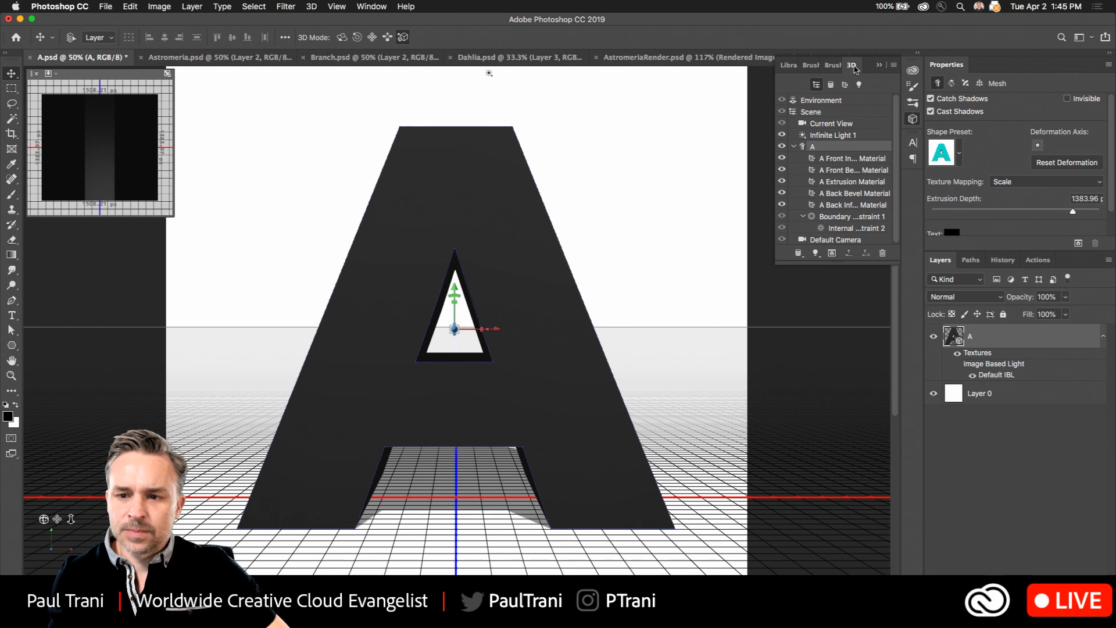
{"action": "left_click", "coordinate": [918, 55]}
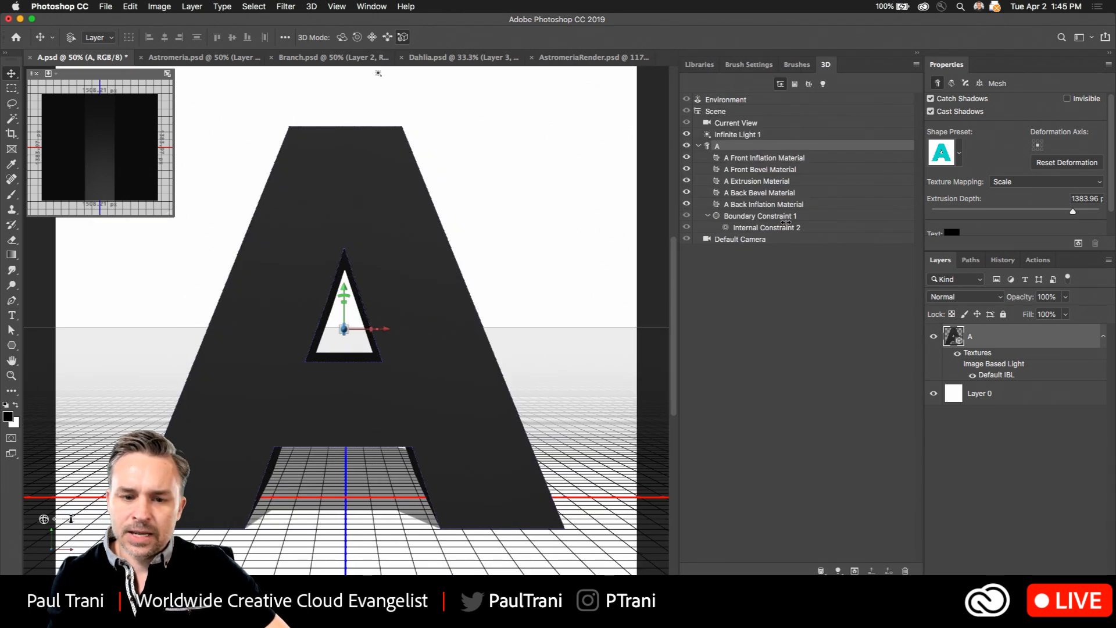
{"action": "left_click_drag", "start_coordinate": [776, 223], "coordinate": [794, 226]}
- Export the extruded A layer to the Desktop in Wavefront|OBJ format as Aobject.obj, keeping the original texture formats
{"action": "left_click", "coordinate": [311, 6]}
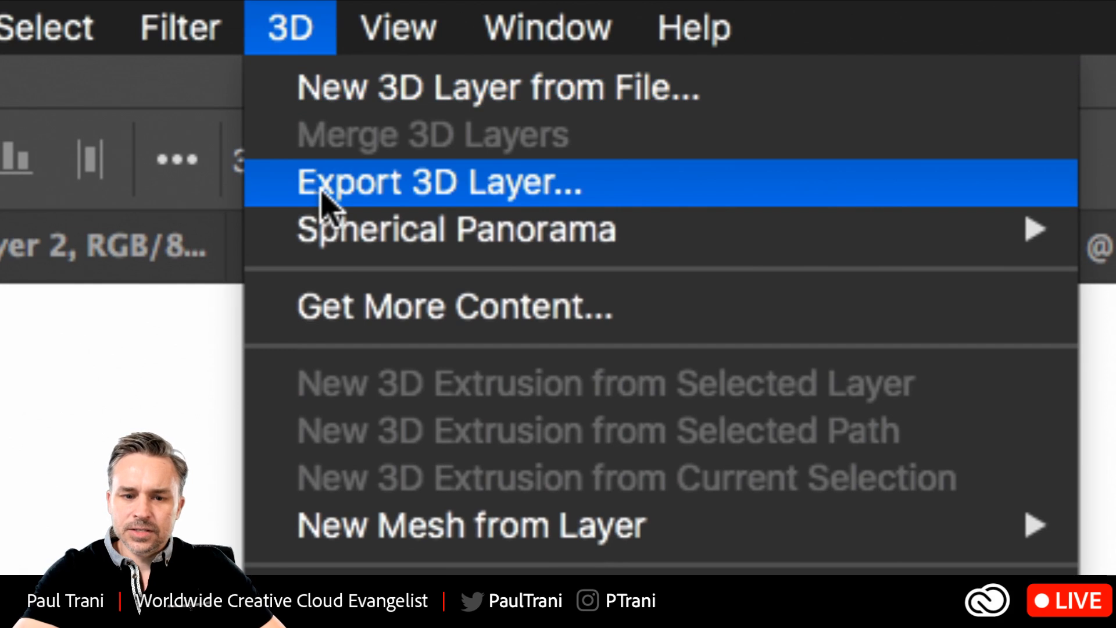
{"action": "left_click", "coordinate": [320, 269]}
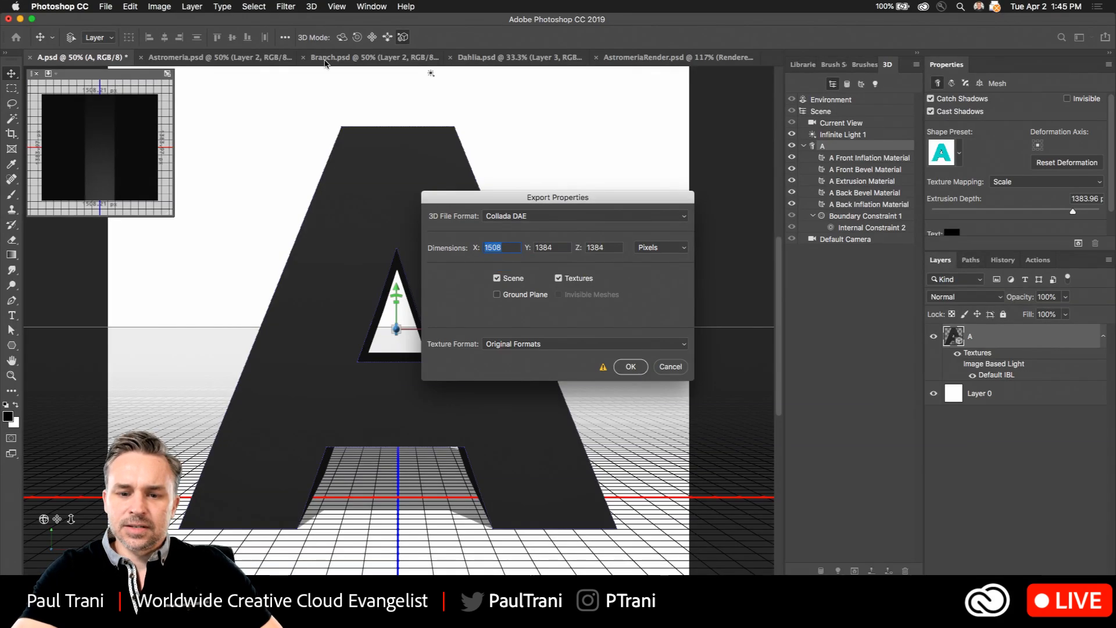
{"action": "left_click", "coordinate": [569, 215]}
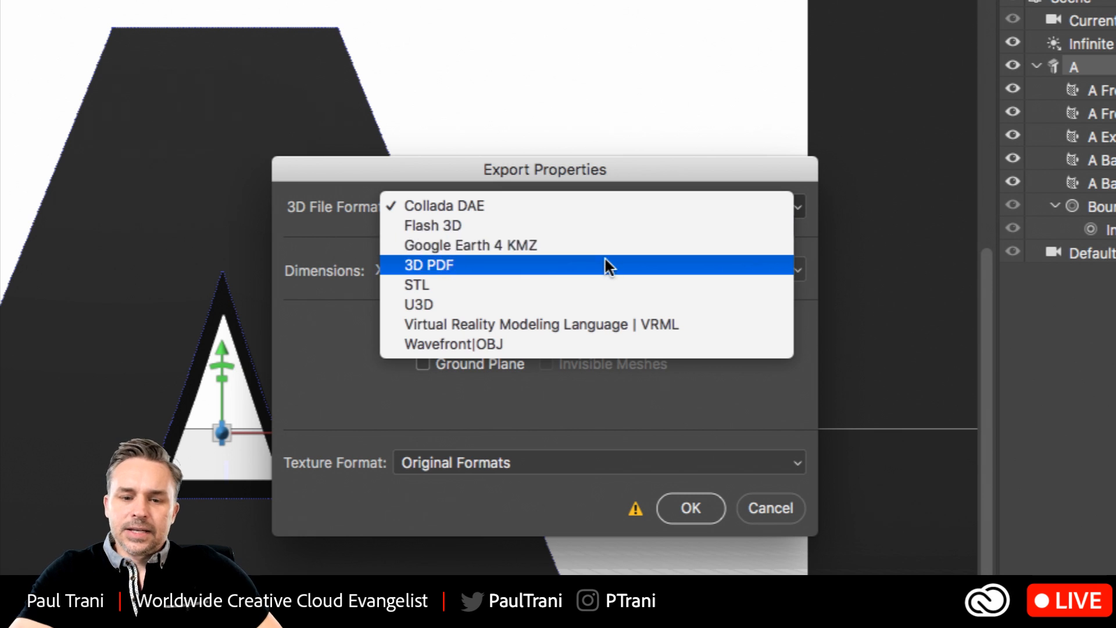
{"action": "left_click", "coordinate": [520, 344]}
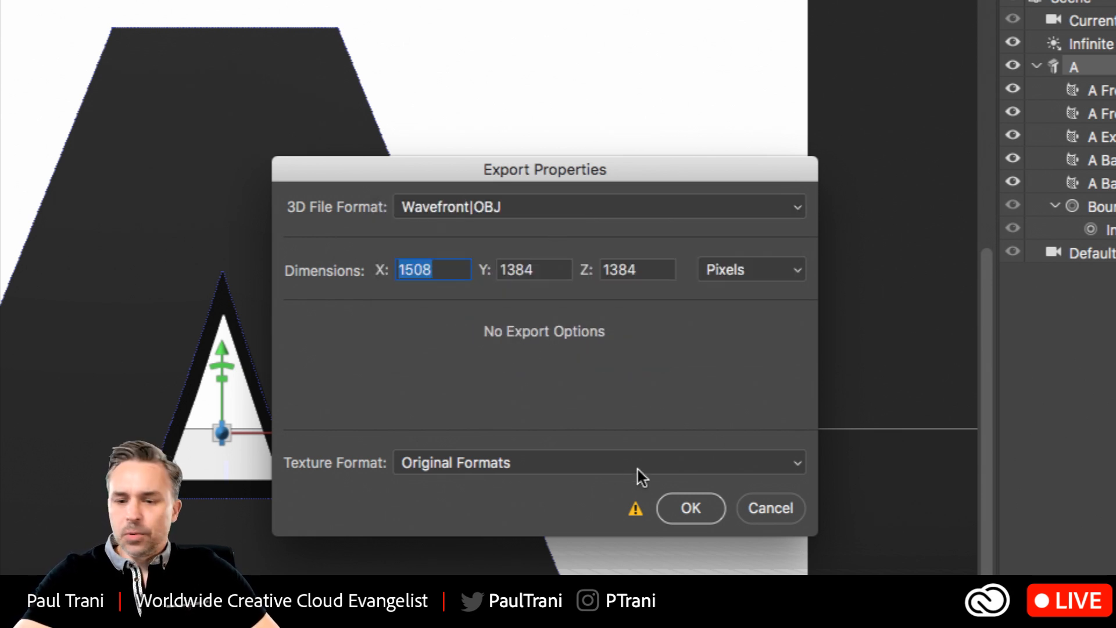
{"action": "left_click", "coordinate": [687, 509]}
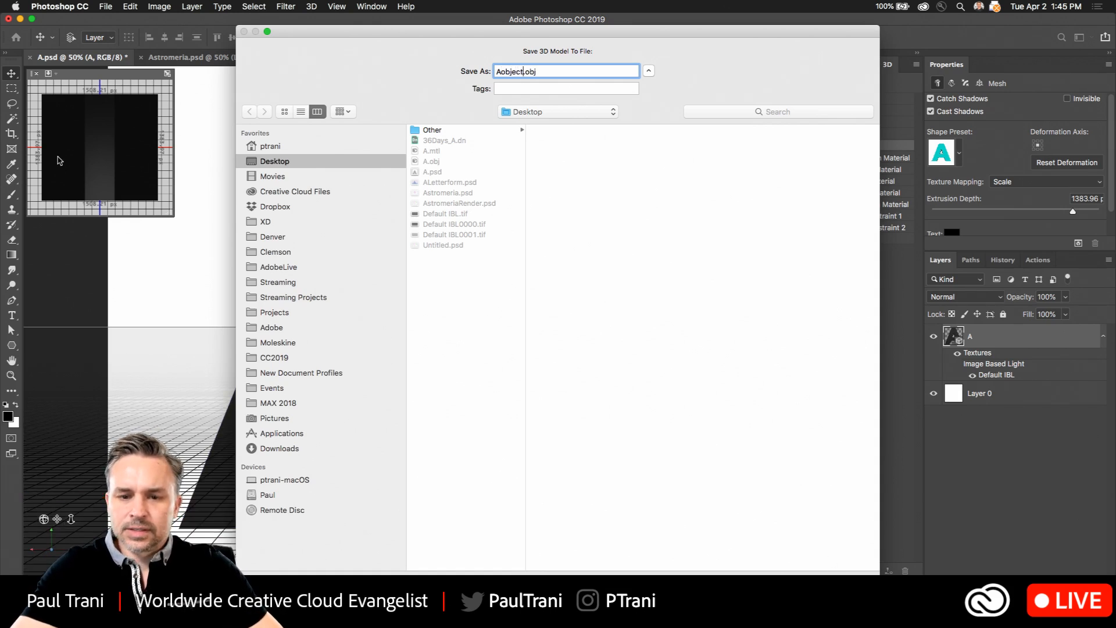
{"action": "key", "text": "Return"}
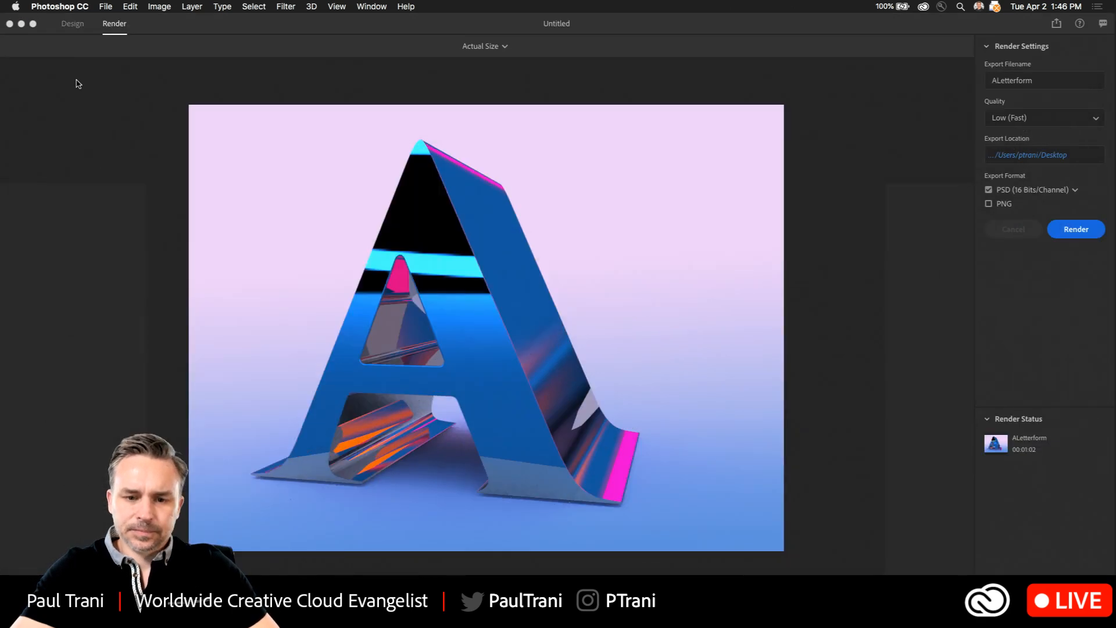
- Switch back to Dimension, return to the design view, and import Aobject.obj from the Desktop into the scene
{"action": "left_click", "coordinate": [399, 94]}
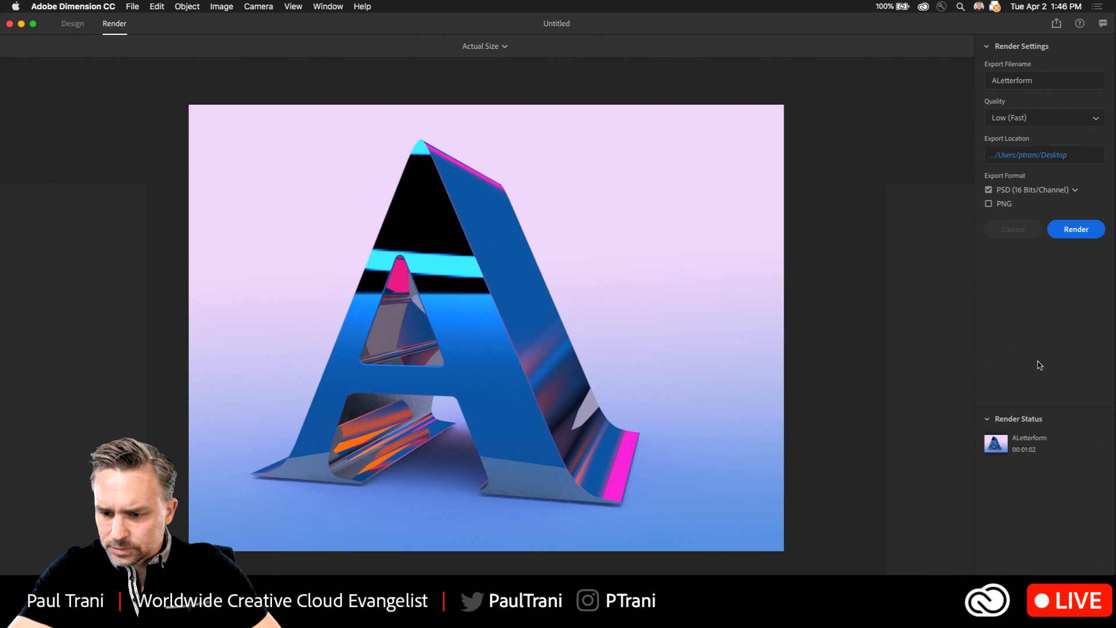
{"action": "left_click", "coordinate": [75, 25]}
{"action": "left_click", "coordinate": [133, 6]}
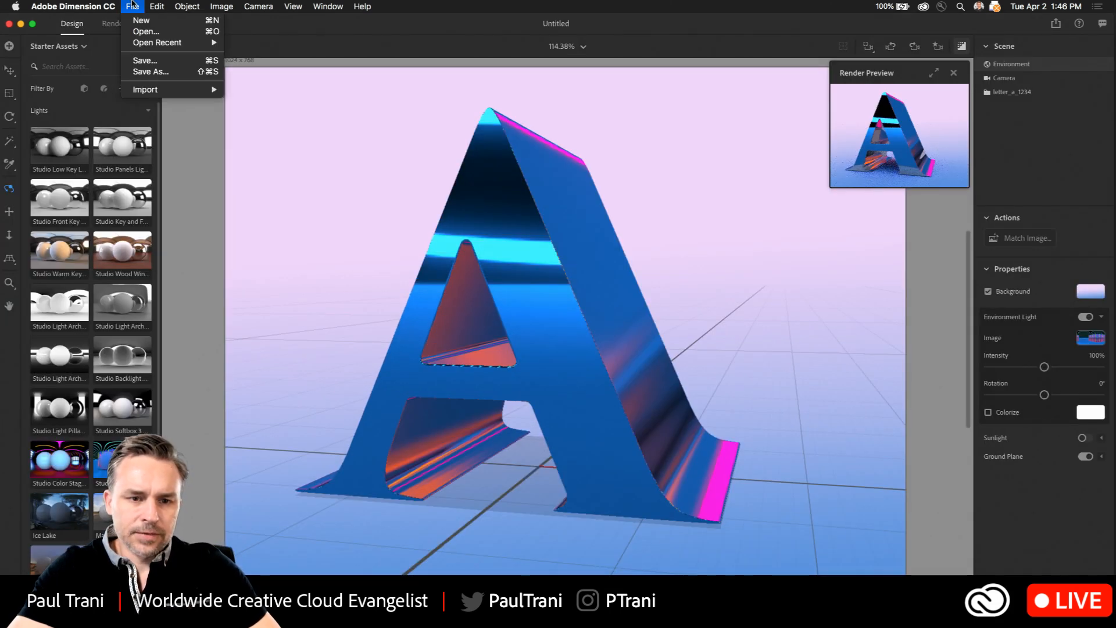
{"action": "mouse_move", "coordinate": [140, 89]}
{"action": "left_click", "coordinate": [239, 90]}
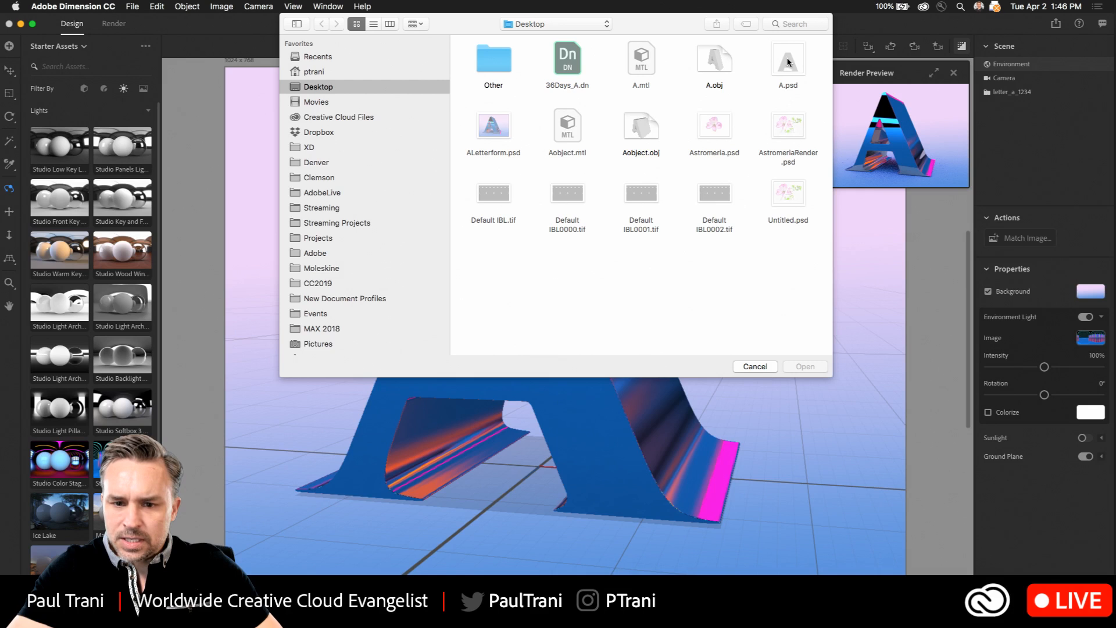
{"action": "left_click", "coordinate": [637, 133]}
{"action": "left_click", "coordinate": [805, 367]}
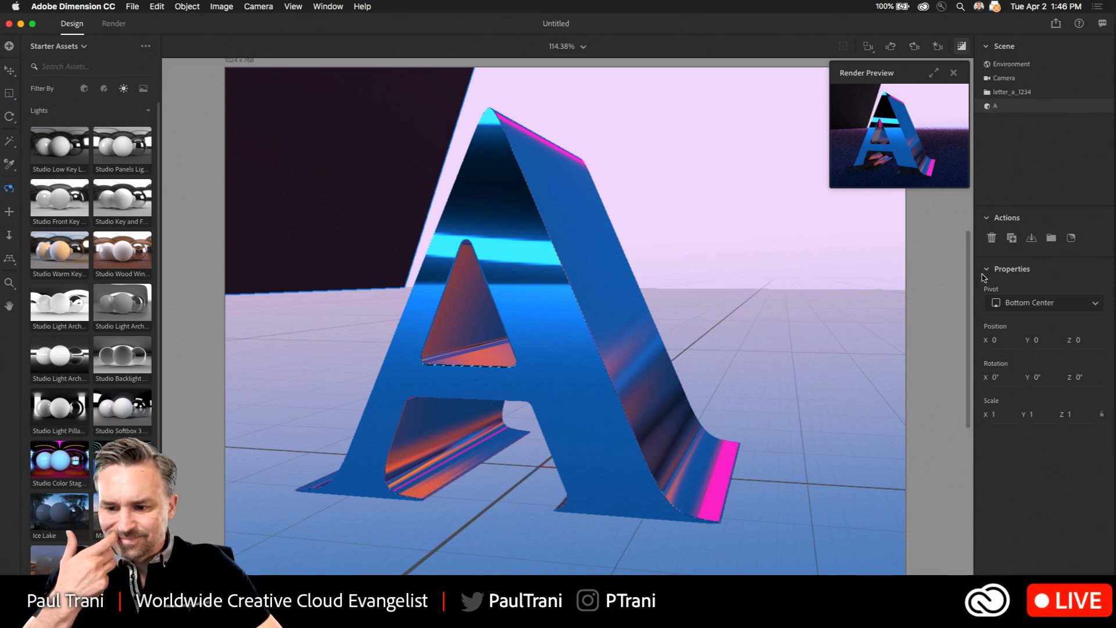
- Dolly the camera back until the imported A is in view, and apply the Glass material to it
{"action": "left_click", "coordinate": [994, 413]}
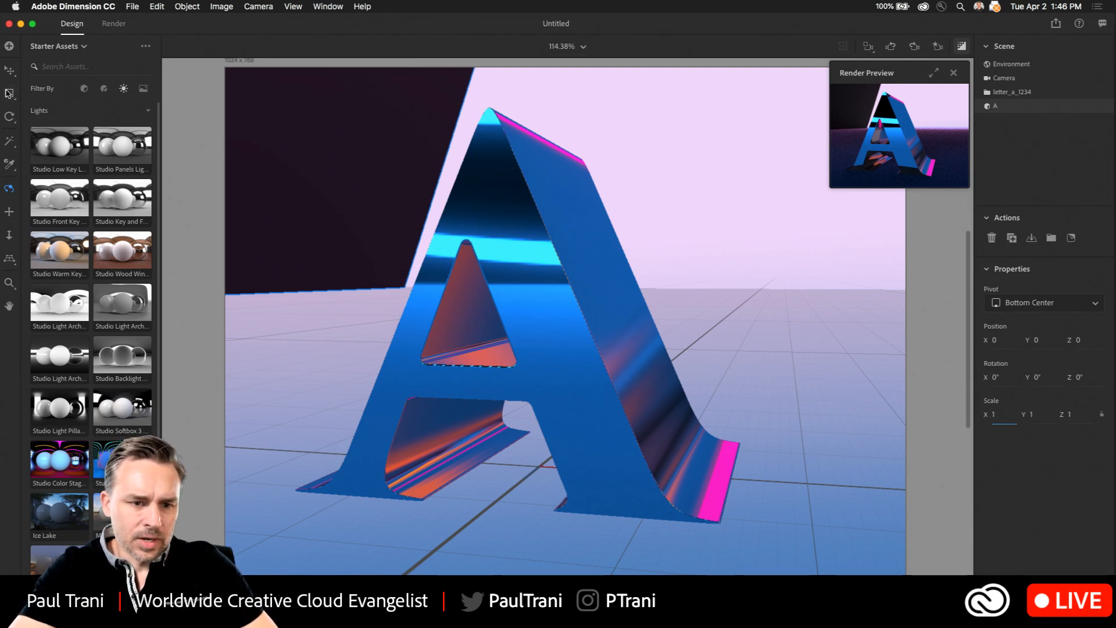
{"action": "left_click", "coordinate": [9, 234]}
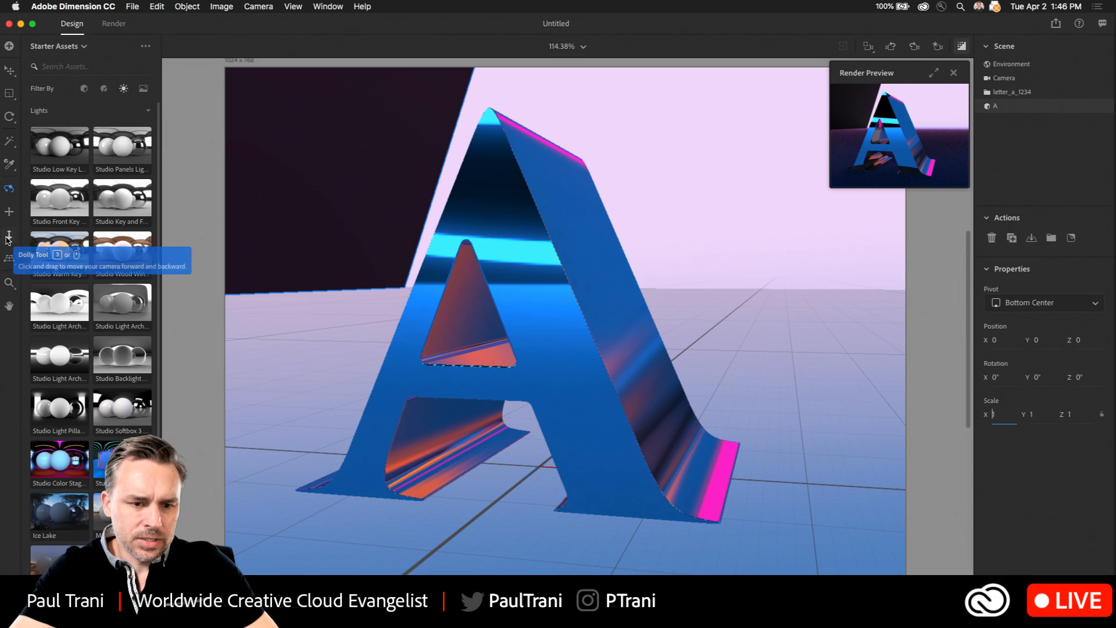
{"action": "left_click_drag", "start_coordinate": [401, 205], "coordinate": [493, 501]}
{"action": "left_click", "coordinate": [8, 70]}
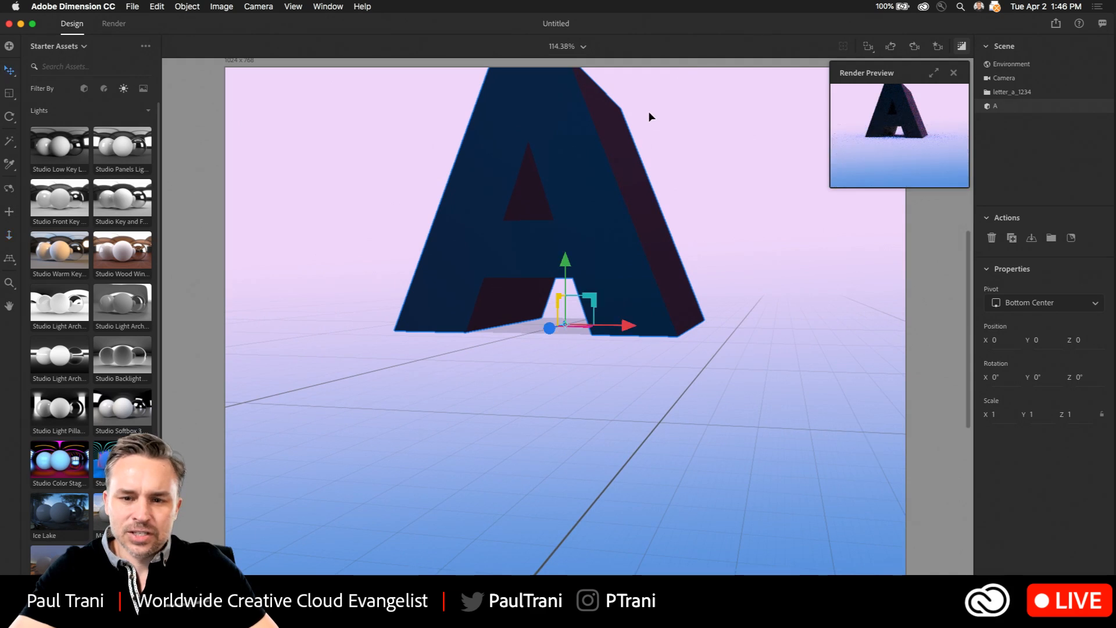
{"action": "left_click", "coordinate": [104, 89]}
{"action": "left_click_drag", "start_coordinate": [48, 147], "coordinate": [544, 168]}
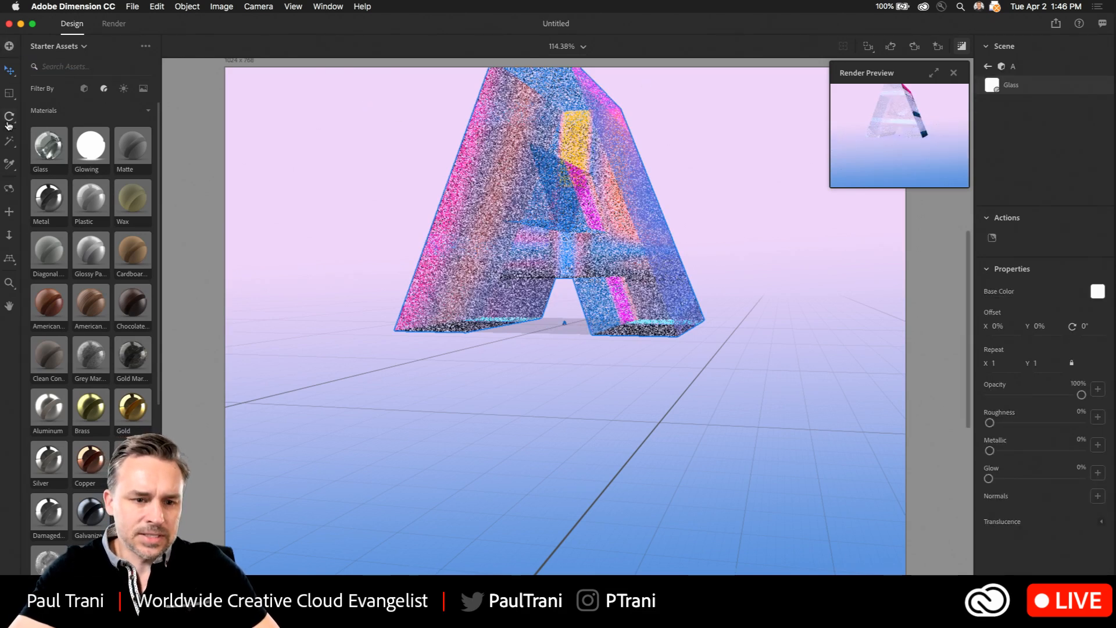
- Scale the glass A down uniformly to a tiny fraction of its size, and frame it with the camera
{"action": "left_click", "coordinate": [8, 94]}
{"action": "left_click_drag", "start_coordinate": [573, 170], "coordinate": [571, 188]}
{"action": "left_click", "coordinate": [583, 305]}
{"action": "left_click", "coordinate": [564, 310]}
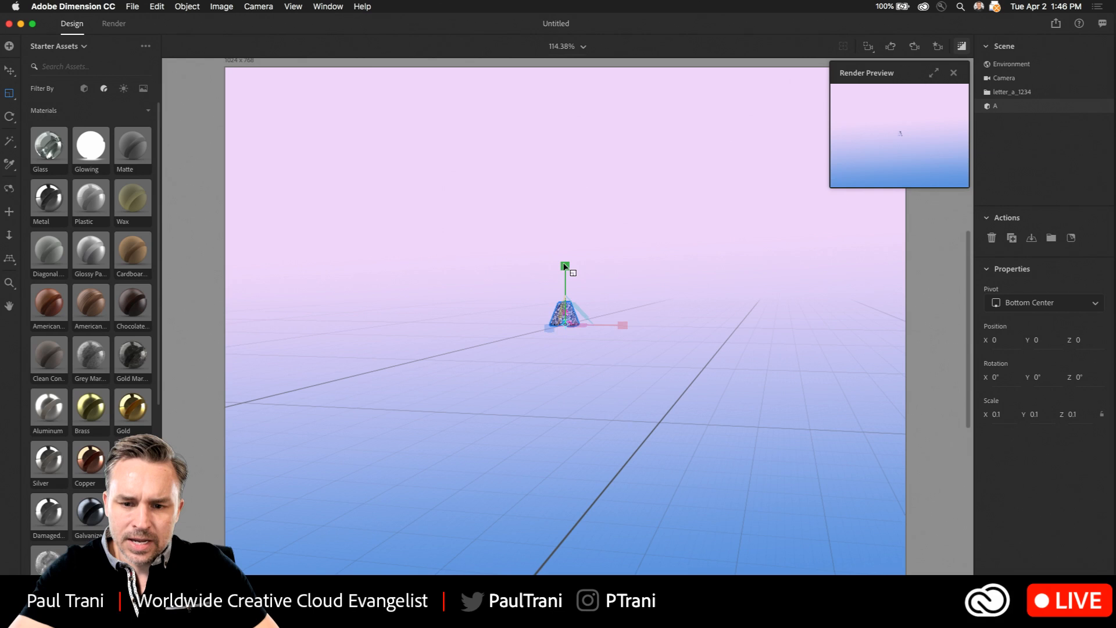
{"action": "left_click", "coordinate": [580, 300]}
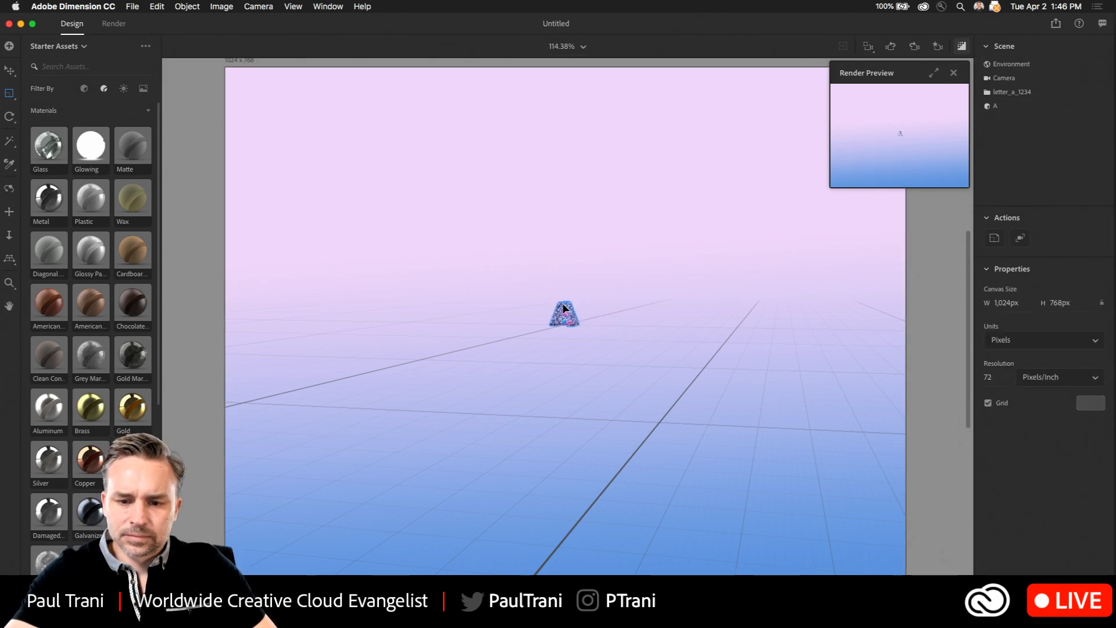
{"action": "left_click", "coordinate": [564, 309]}
{"action": "left_click_drag", "start_coordinate": [563, 267], "coordinate": [569, 307]}
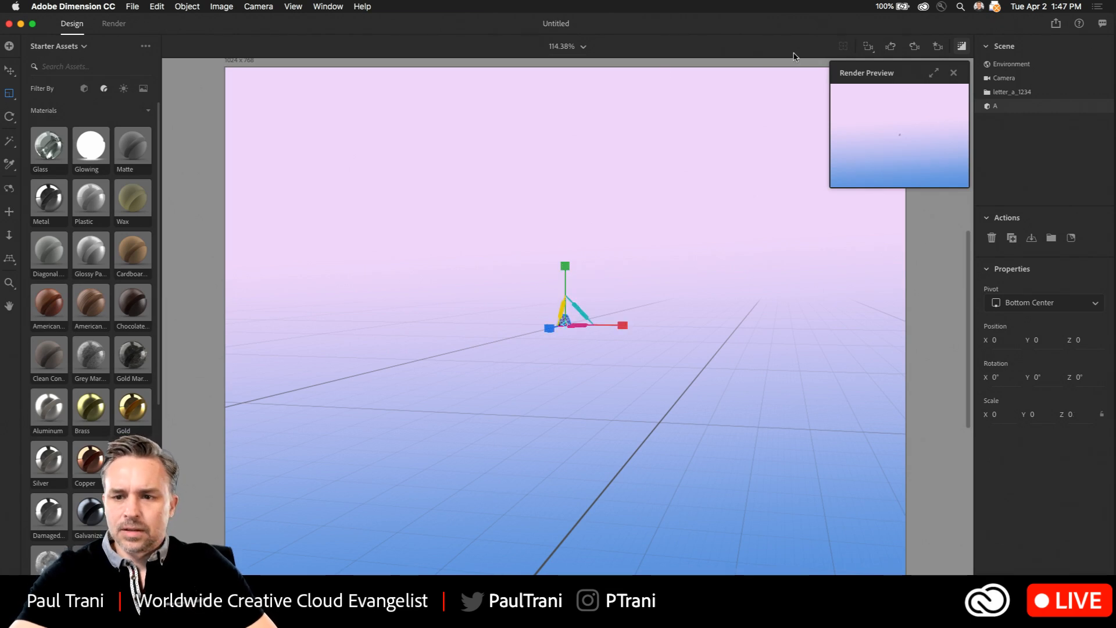
{"action": "left_click", "coordinate": [868, 47]}
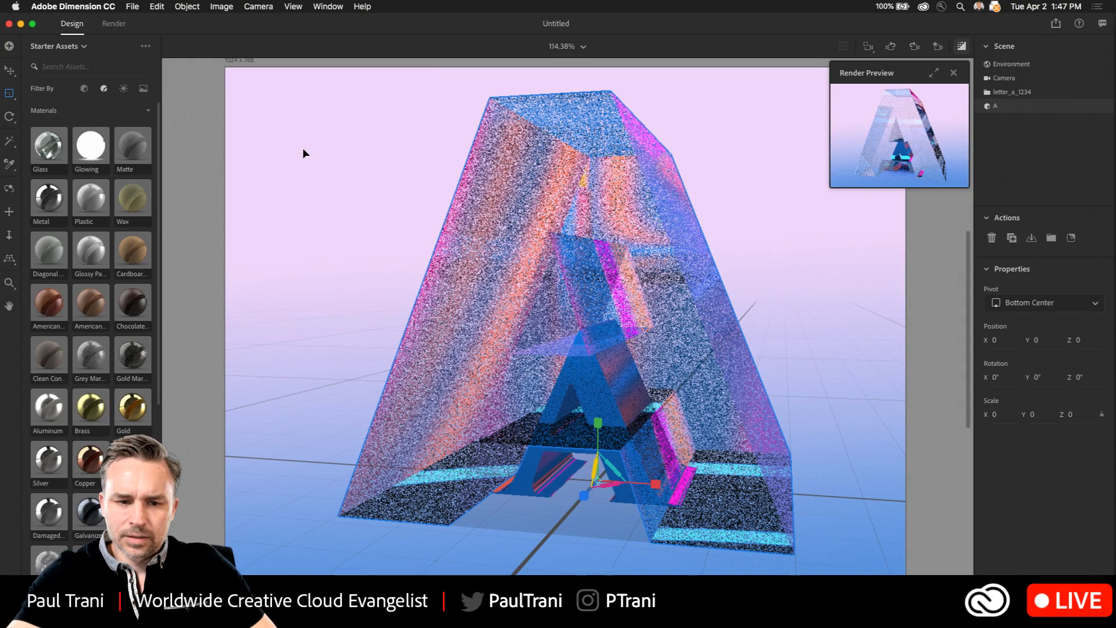
- Move the glass A slightly forward and sideways to about X 1.7 and Z 5.8
{"action": "left_click", "coordinate": [10, 71]}
{"action": "left_click_drag", "start_coordinate": [448, 339], "coordinate": [530, 352]}
{"action": "left_click_drag", "start_coordinate": [573, 279], "coordinate": [562, 204]}
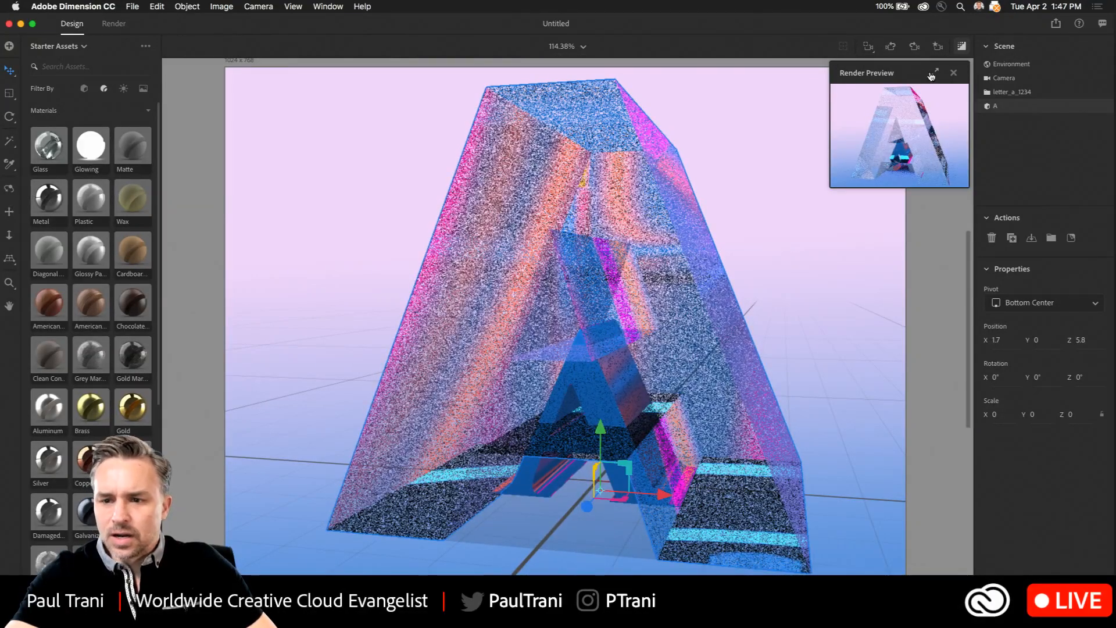
- Check the enlarged render preview, collapse it, and rotate the glass A about -19° around its Y axis
{"action": "left_click", "coordinate": [932, 73]}
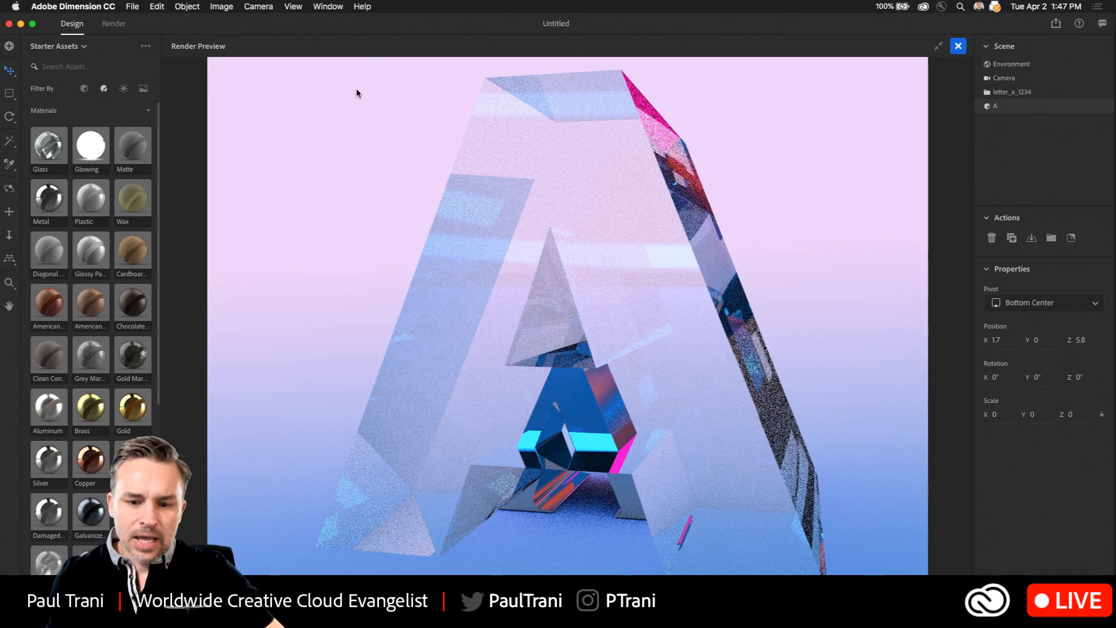
{"action": "left_click", "coordinate": [938, 47]}
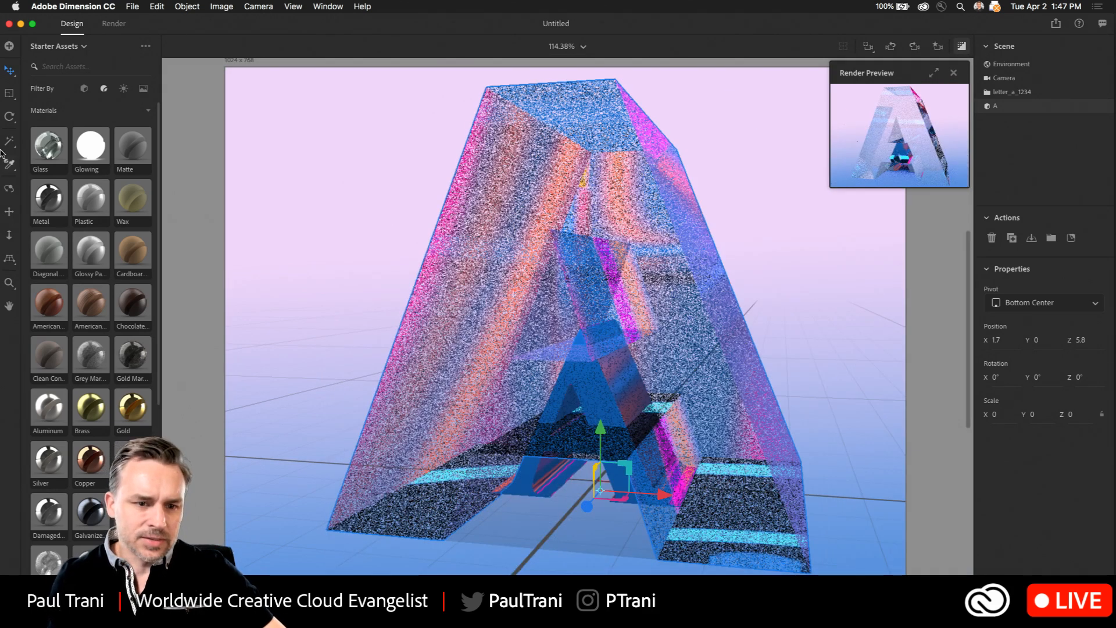
{"action": "left_click", "coordinate": [9, 116]}
{"action": "left_click_drag", "start_coordinate": [633, 511], "coordinate": [612, 514]}
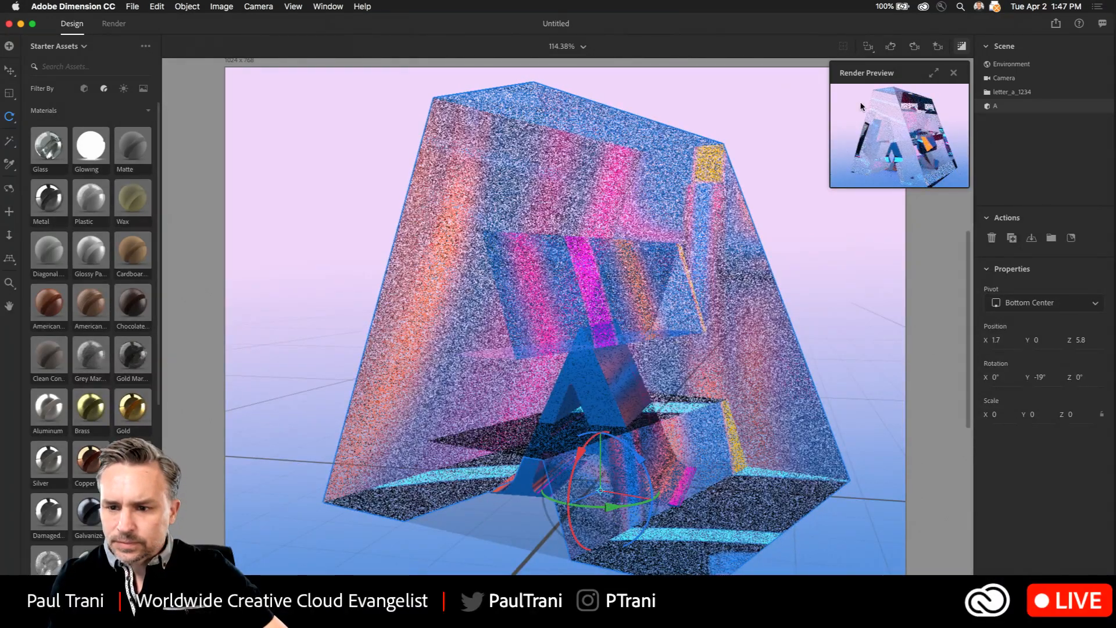
- Check the enlarged render preview of the glass A, and review the scene's Environment and Camera properties
{"action": "left_click", "coordinate": [933, 73]}
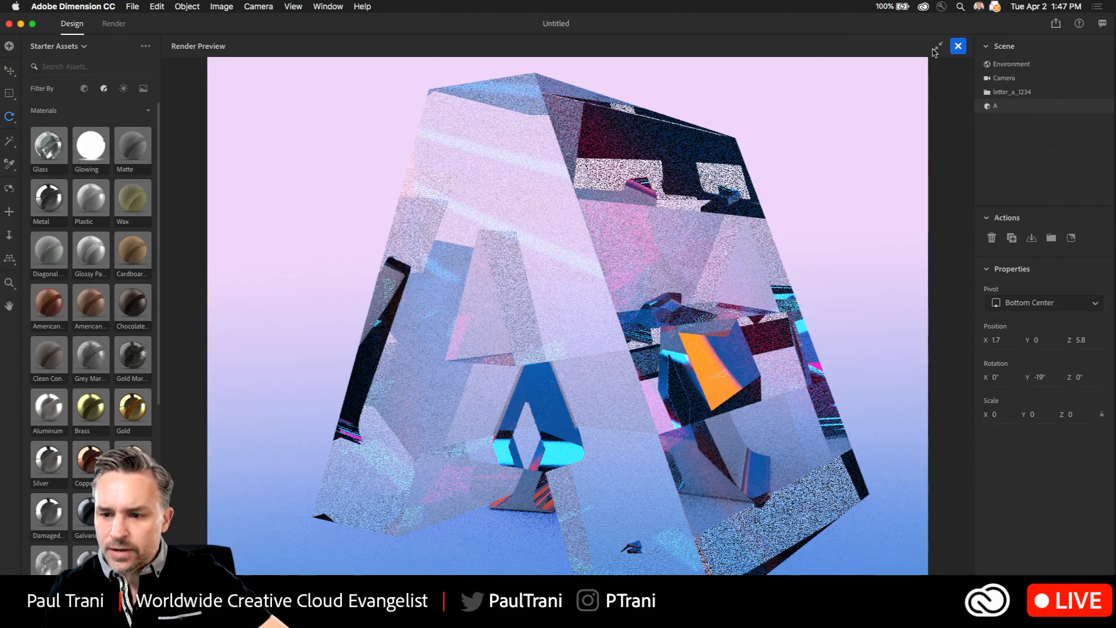
{"action": "left_click", "coordinate": [937, 48]}
{"action": "left_click", "coordinate": [1002, 61]}
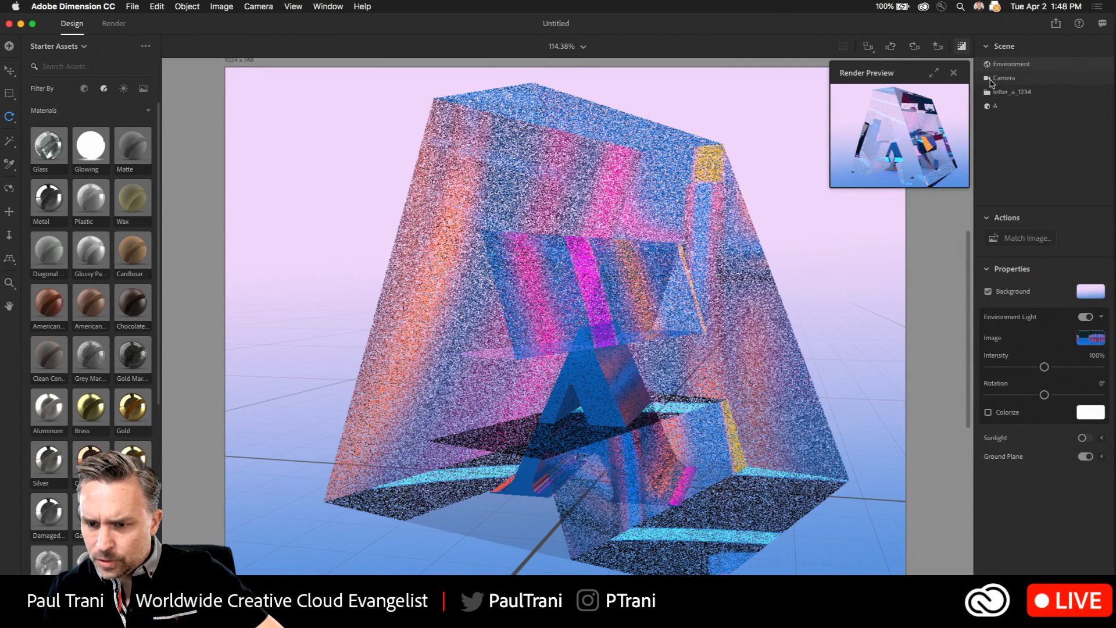
{"action": "left_click", "coordinate": [993, 78]}
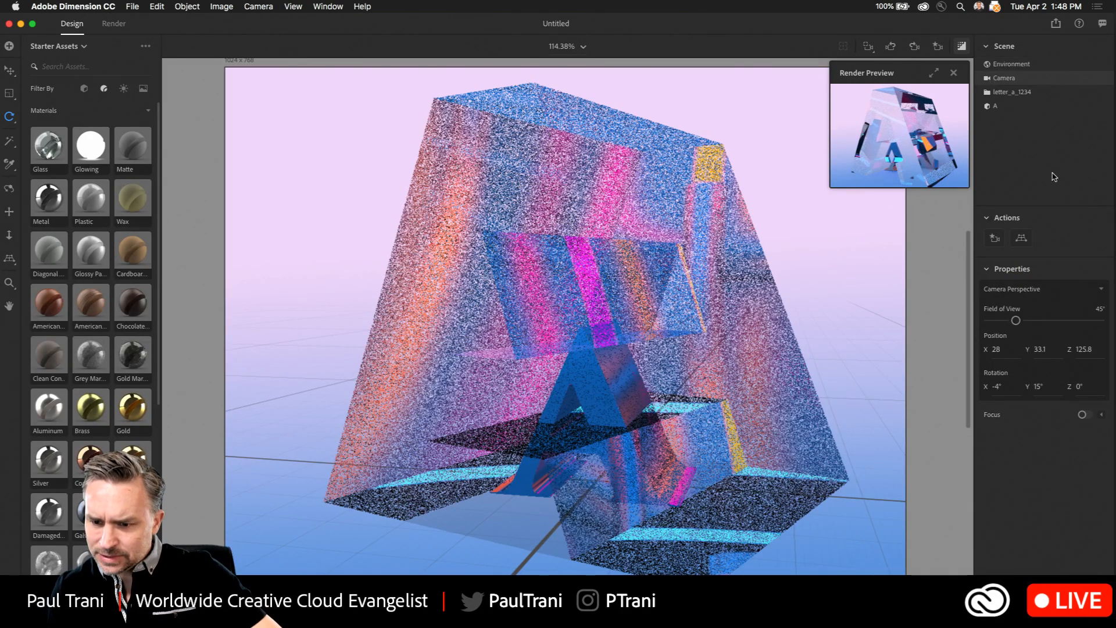
{"action": "left_click", "coordinate": [998, 65]}
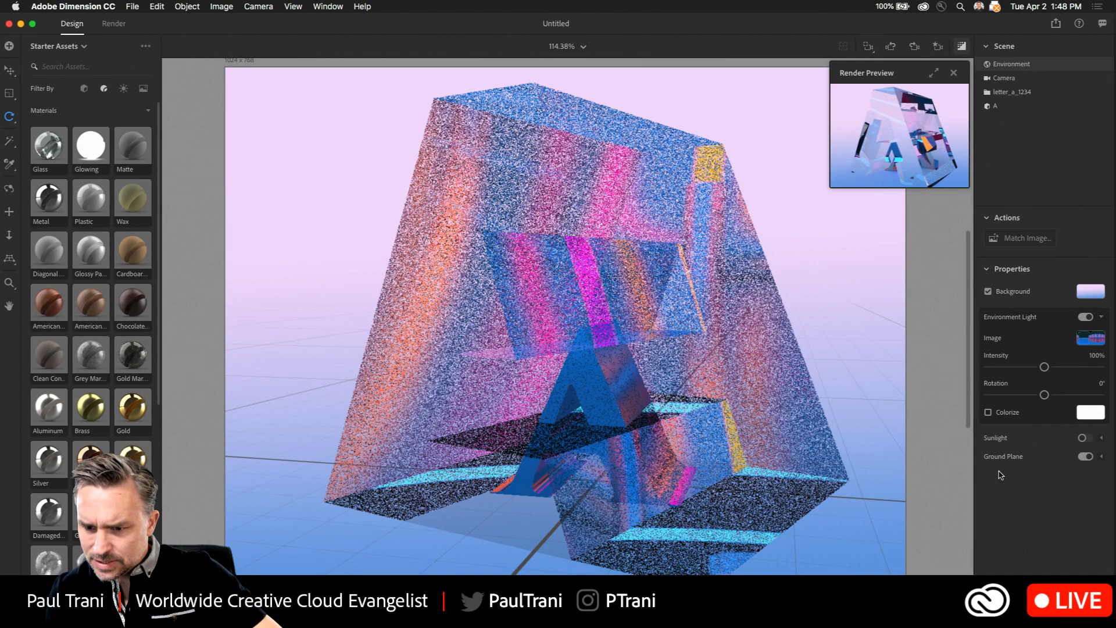
{"action": "left_click", "coordinate": [991, 78]}
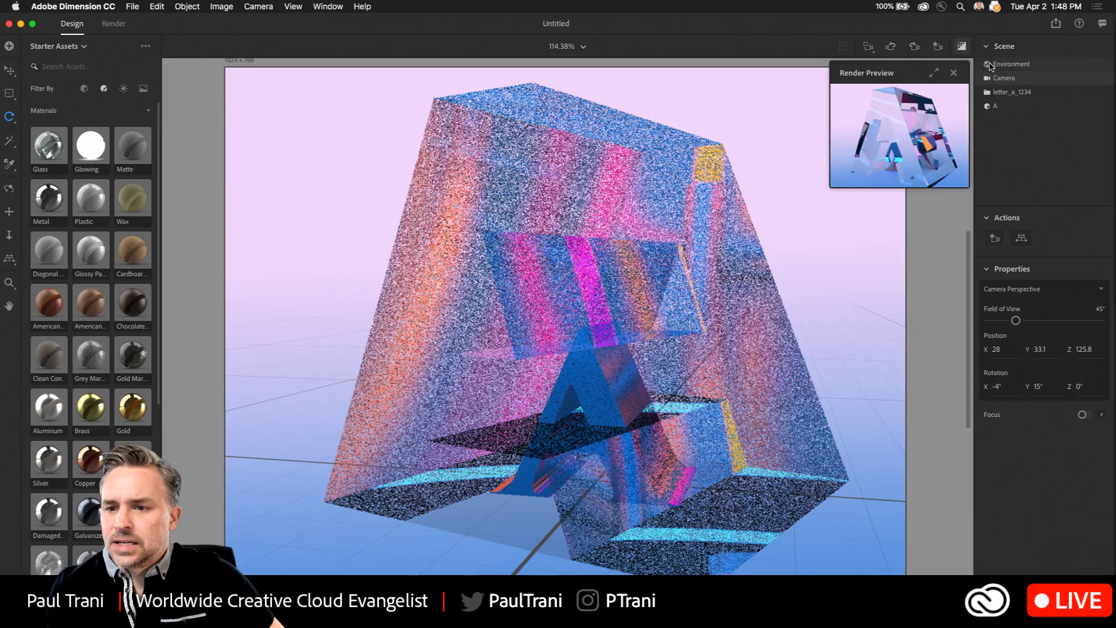
{"action": "left_click", "coordinate": [991, 65]}
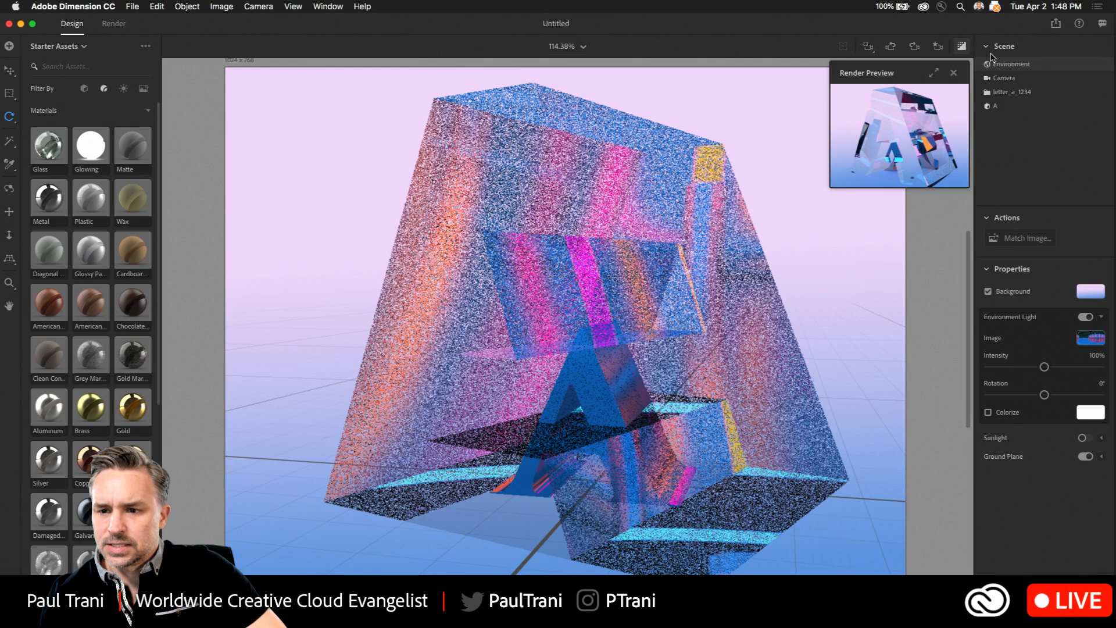
- Resize the canvas freehand to about 1897 × 1292 px
{"action": "left_click", "coordinate": [230, 7]}
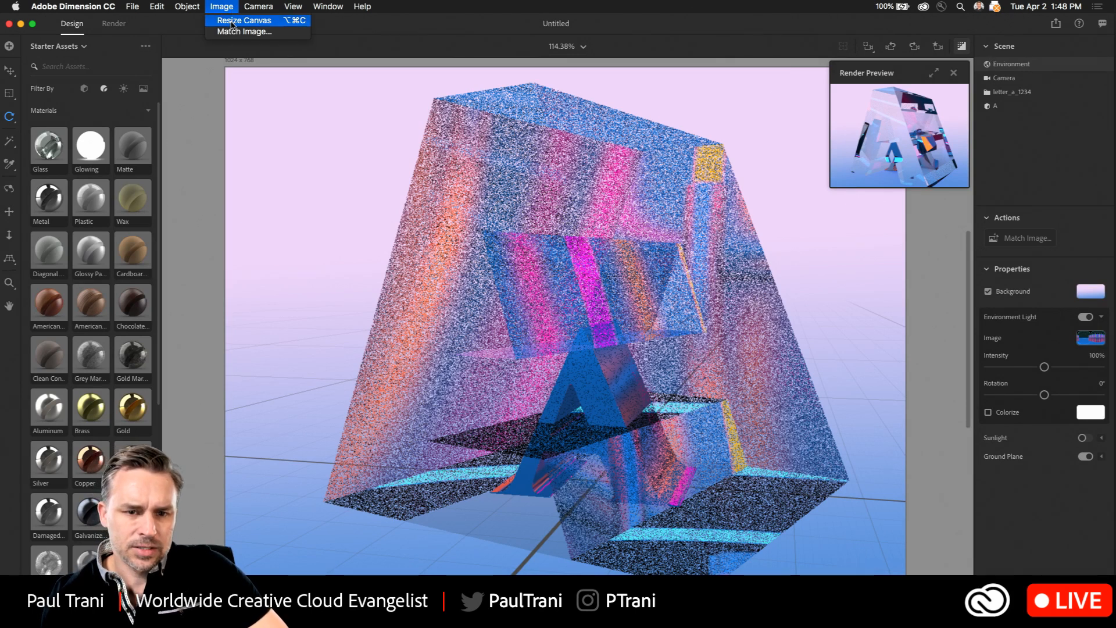
{"action": "left_click", "coordinate": [232, 22]}
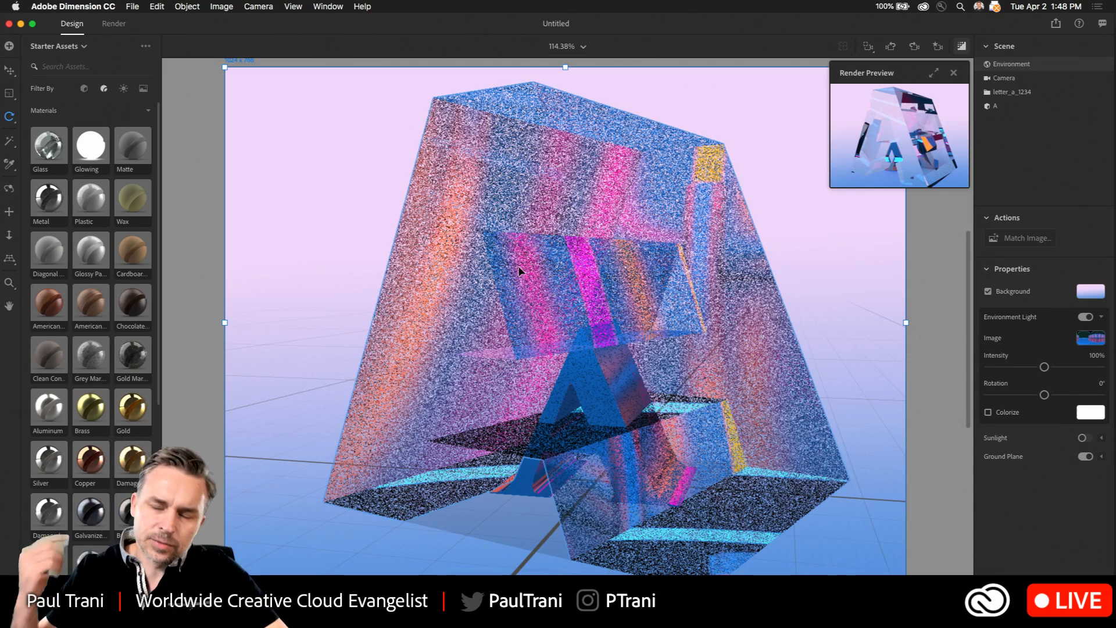
{"action": "key", "text": "super+minus"}
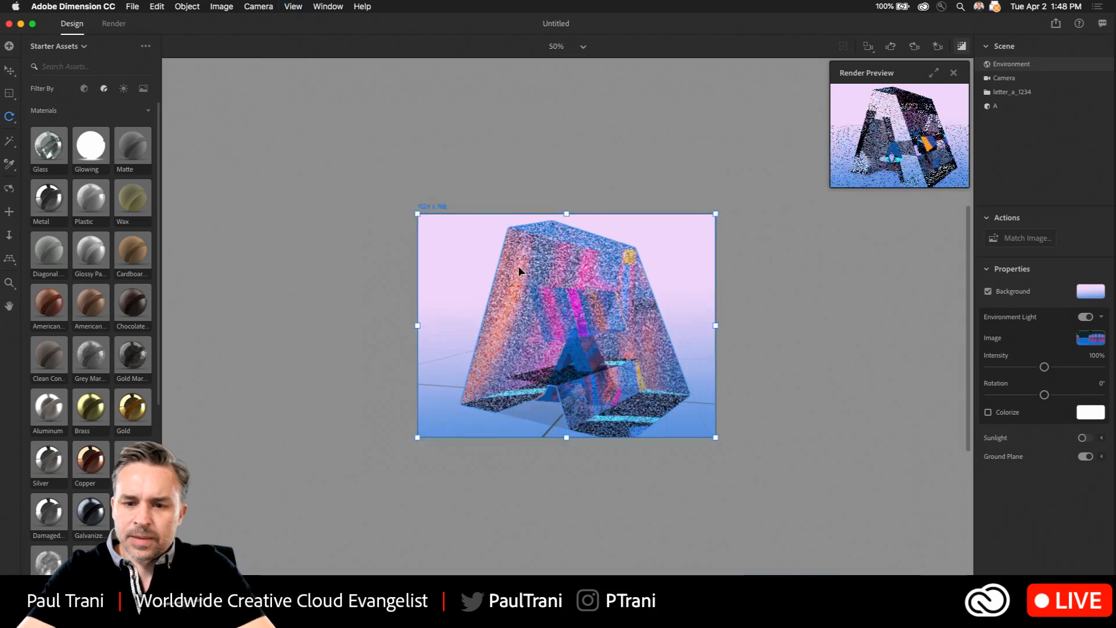
{"action": "key", "text": "super+minus"}
{"action": "key", "text": "super+minus"}
{"action": "key", "text": "super+minus"}
{"action": "key", "text": "super+minus"}
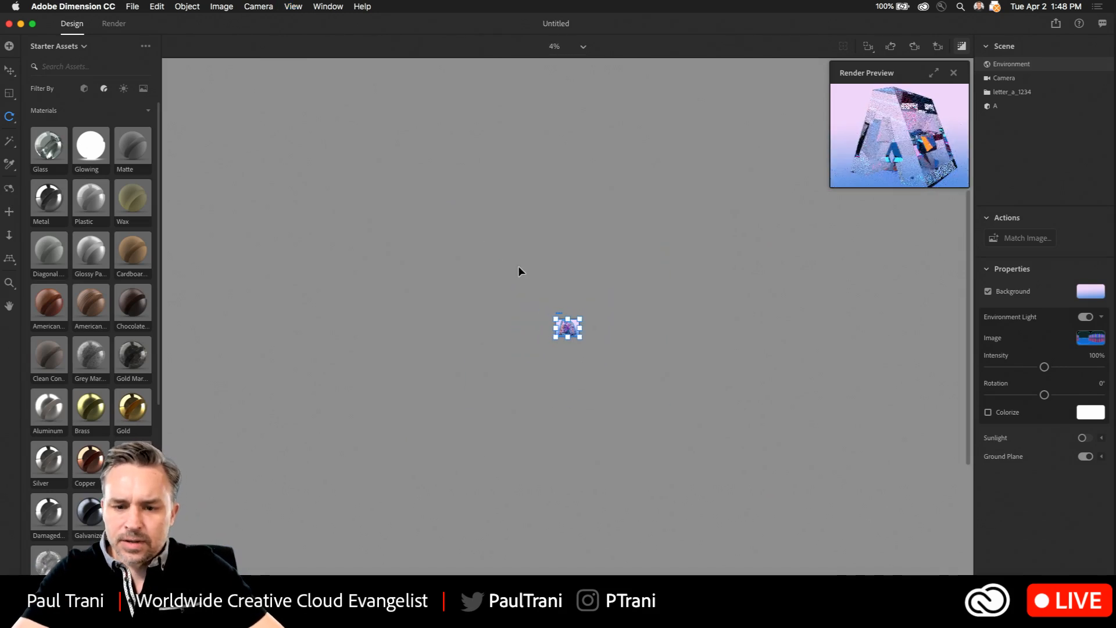
{"action": "mouse_move", "coordinate": [553, 317]}
{"action": "left_mouse_down"}
{"action": "mouse_move", "coordinate": [195, 62]}
{"action": "mouse_move", "coordinate": [342, 223]}
{"action": "mouse_move", "coordinate": [454, 309]}
{"action": "mouse_move", "coordinate": [535, 305]}
{"action": "left_mouse_up"}
- Examine the quality options in the render settings, leaving Low (Fast) selected
{"action": "left_click", "coordinate": [113, 23]}
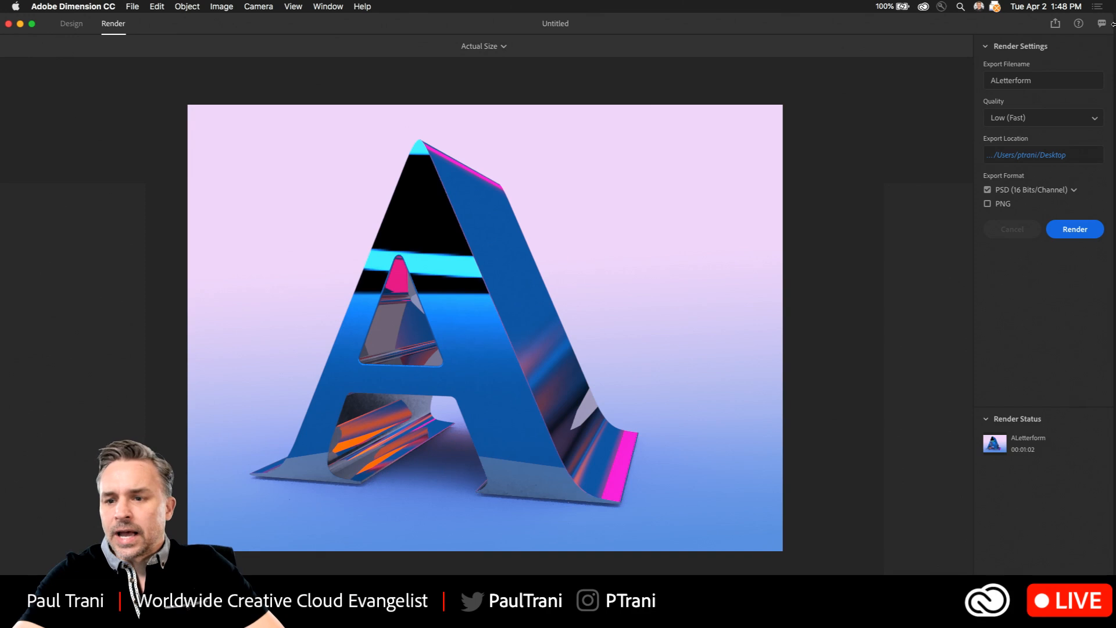
{"action": "left_click", "coordinate": [1092, 114]}
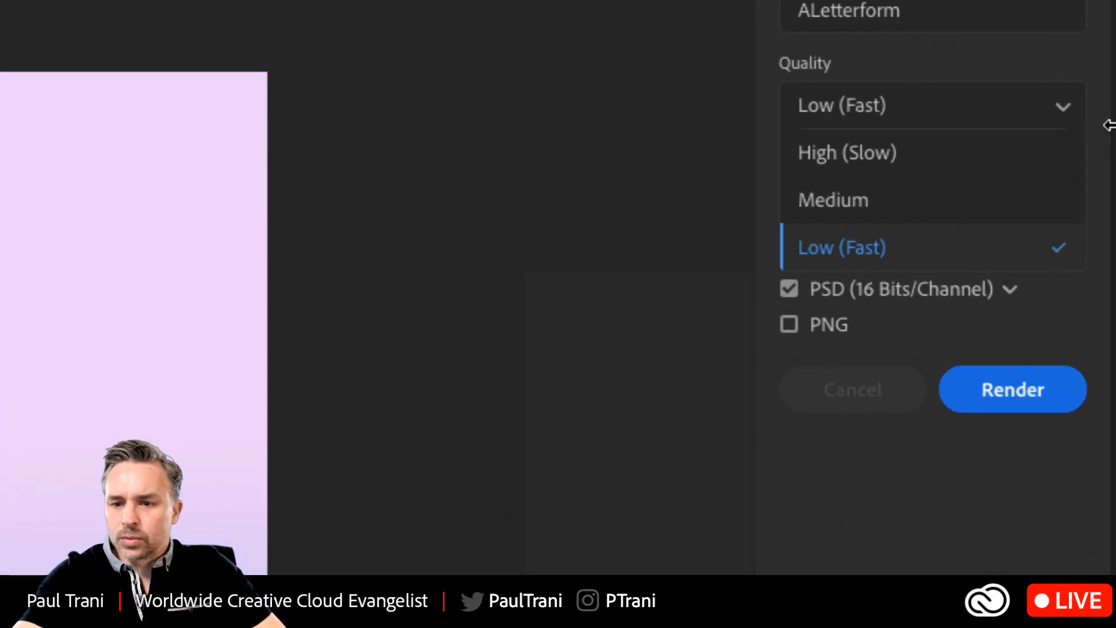
{"action": "left_click", "coordinate": [1108, 125]}
{"action": "left_click", "coordinate": [852, 105]}
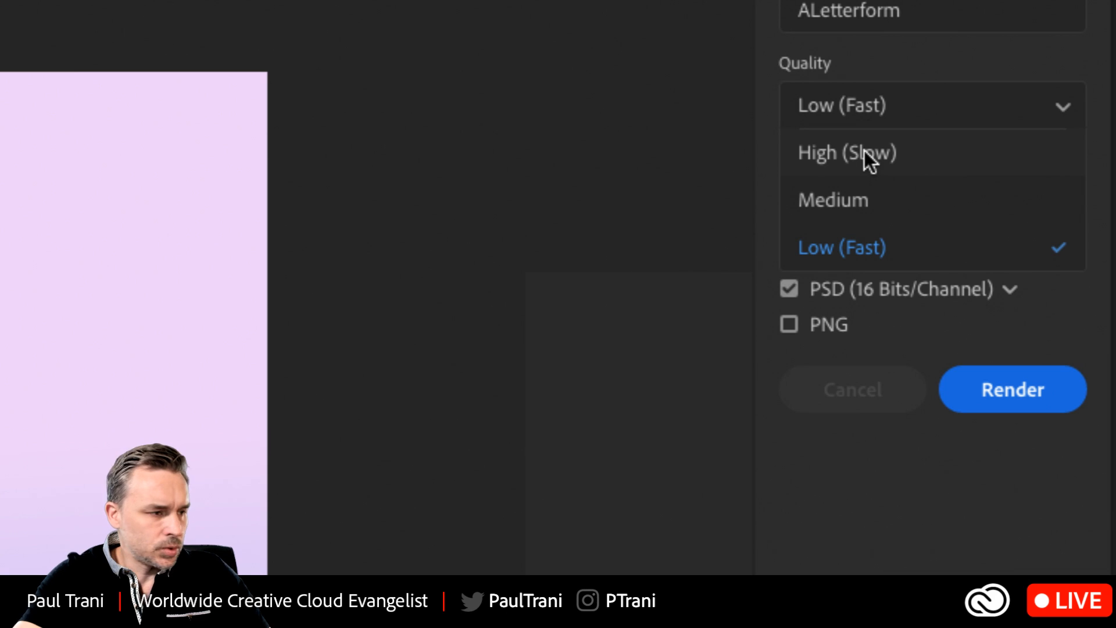
{"action": "left_click", "coordinate": [653, 151]}
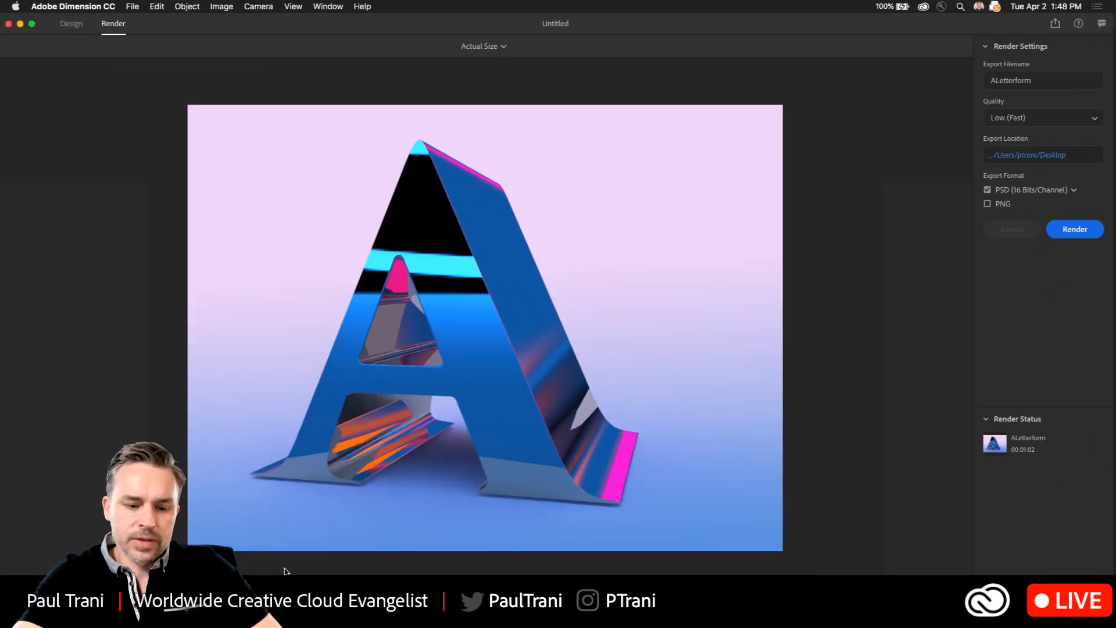
- Switch to Photoshop by opening the rendered ALetterform.psd from the Desktop folder, and collapse the 3D panel group
{"action": "left_click", "coordinate": [256, 608]}
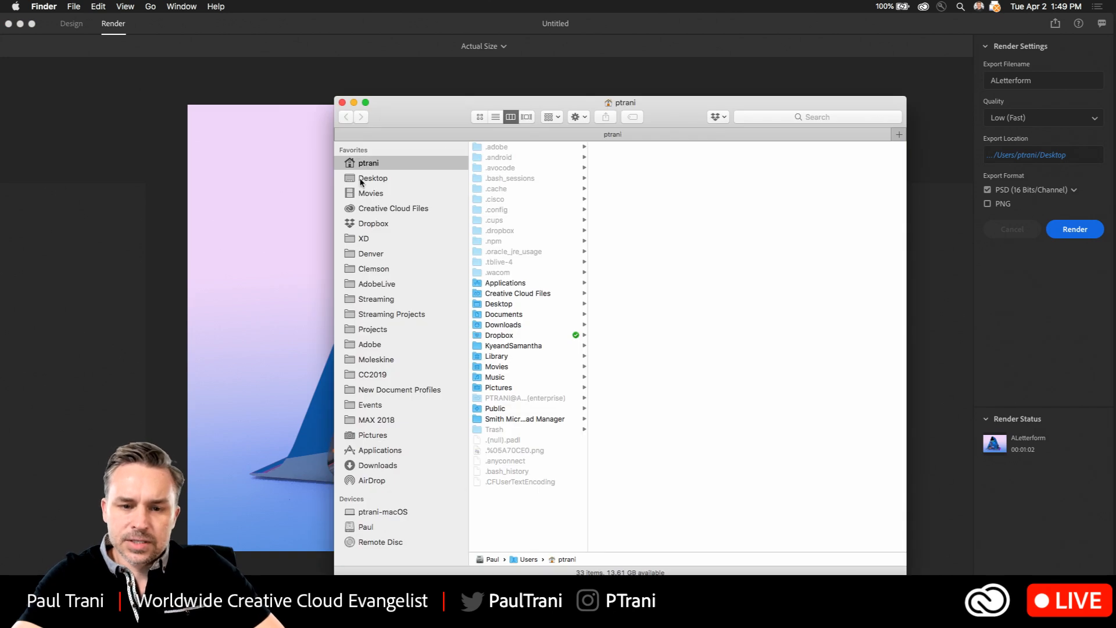
{"action": "left_click", "coordinate": [361, 180]}
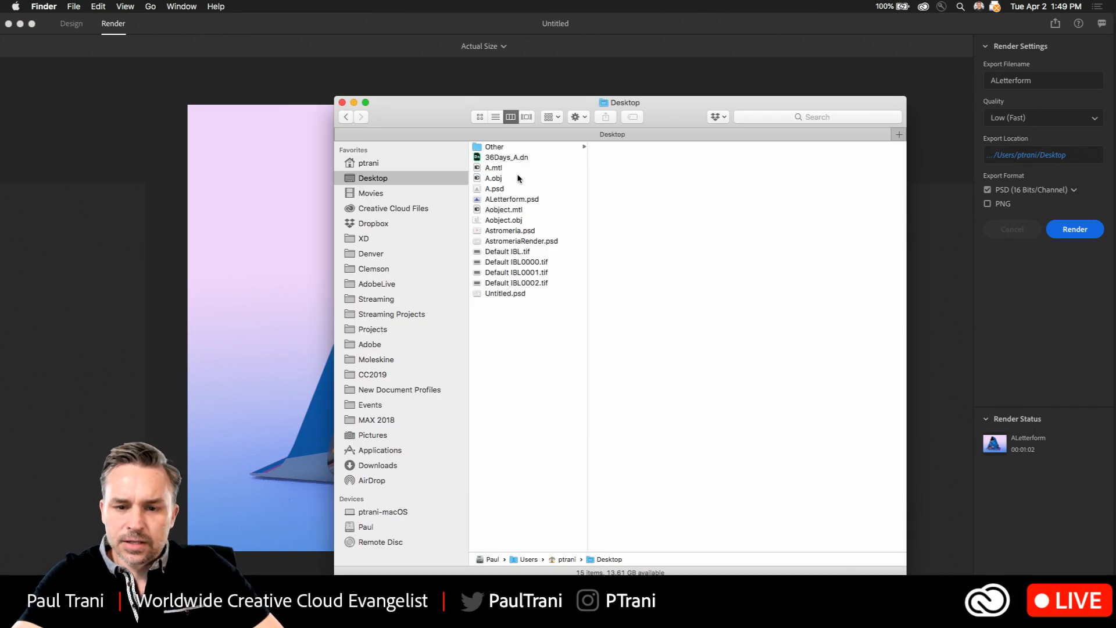
{"action": "left_click", "coordinate": [478, 200]}
{"action": "double_click", "coordinate": [477, 202]}
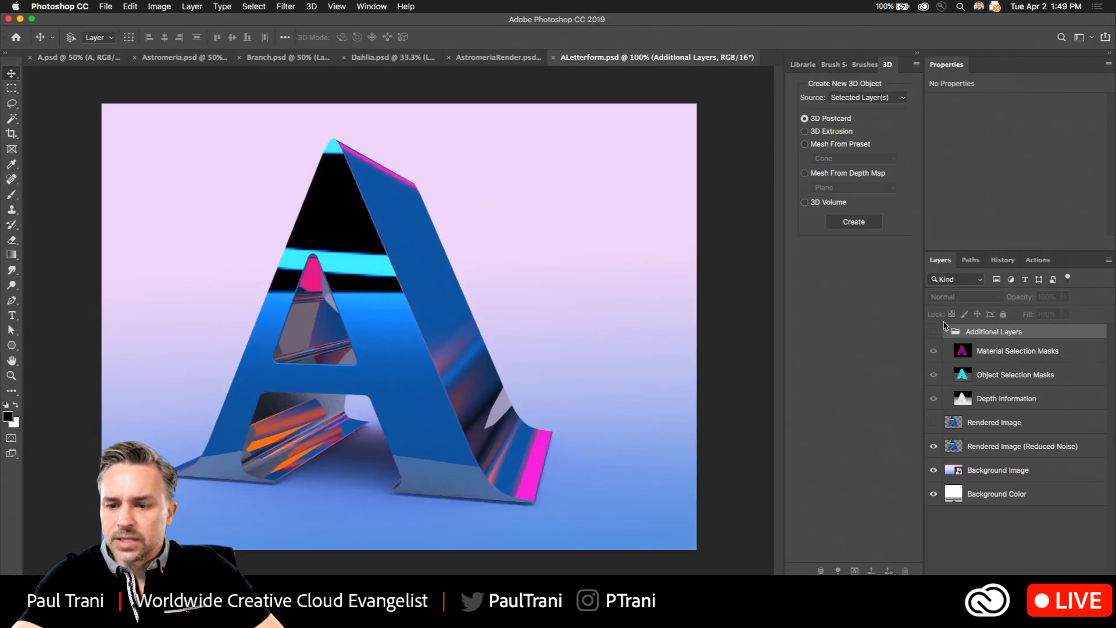
{"action": "left_click", "coordinate": [917, 53]}
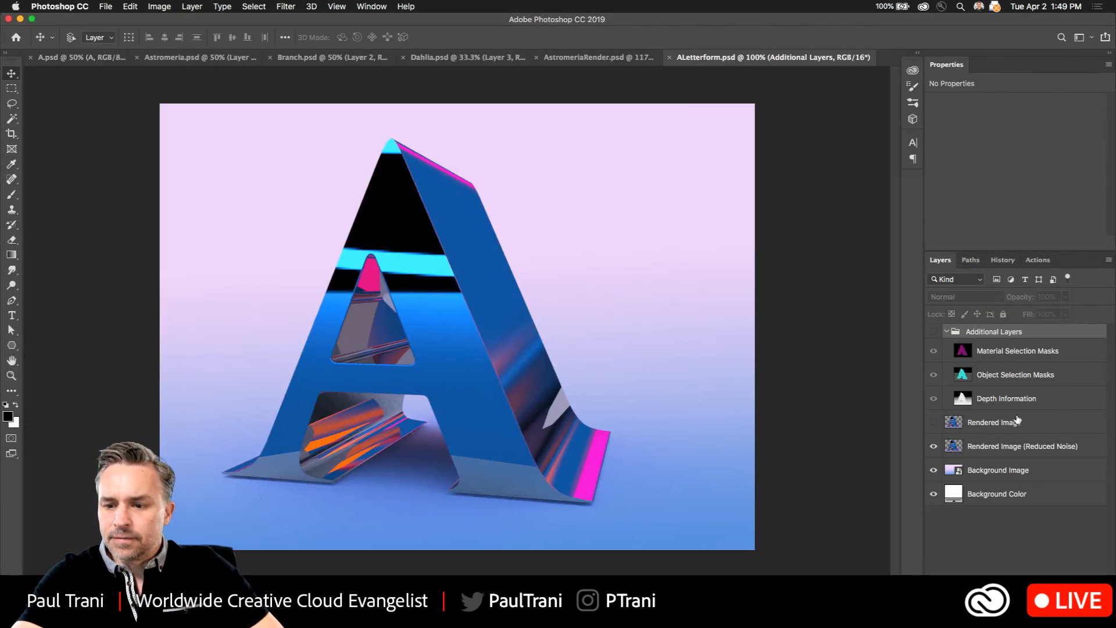
- Collapse the Additional Layers group, and inspect the Rendered Image (Reduced Noise) and Background Image layers by toggling their visibility
{"action": "left_click", "coordinate": [1020, 453]}
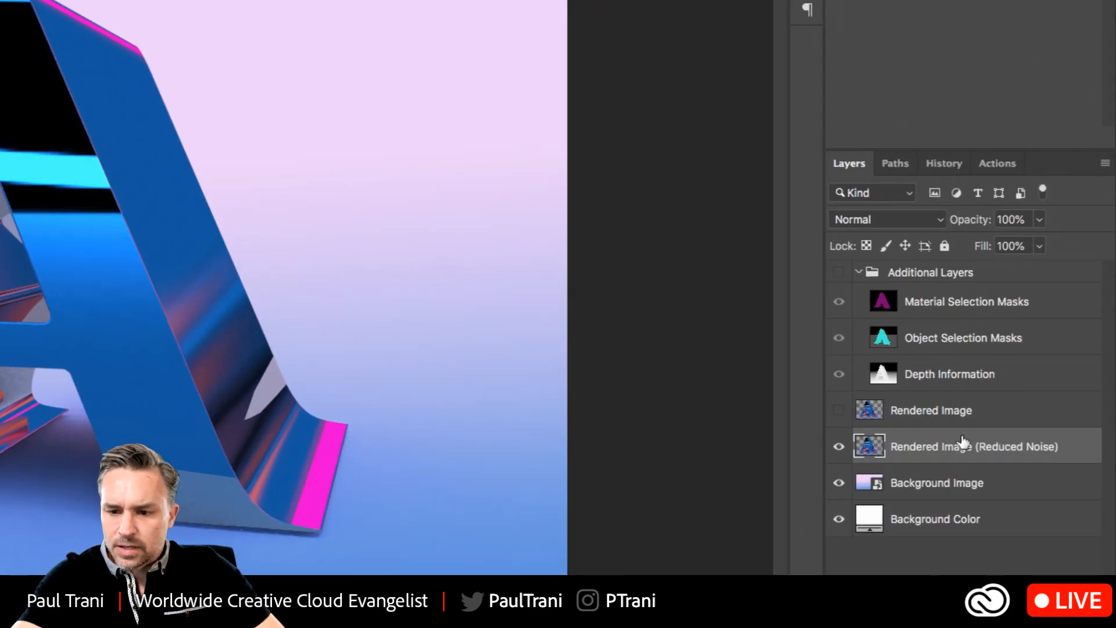
{"action": "left_click", "coordinate": [859, 272]}
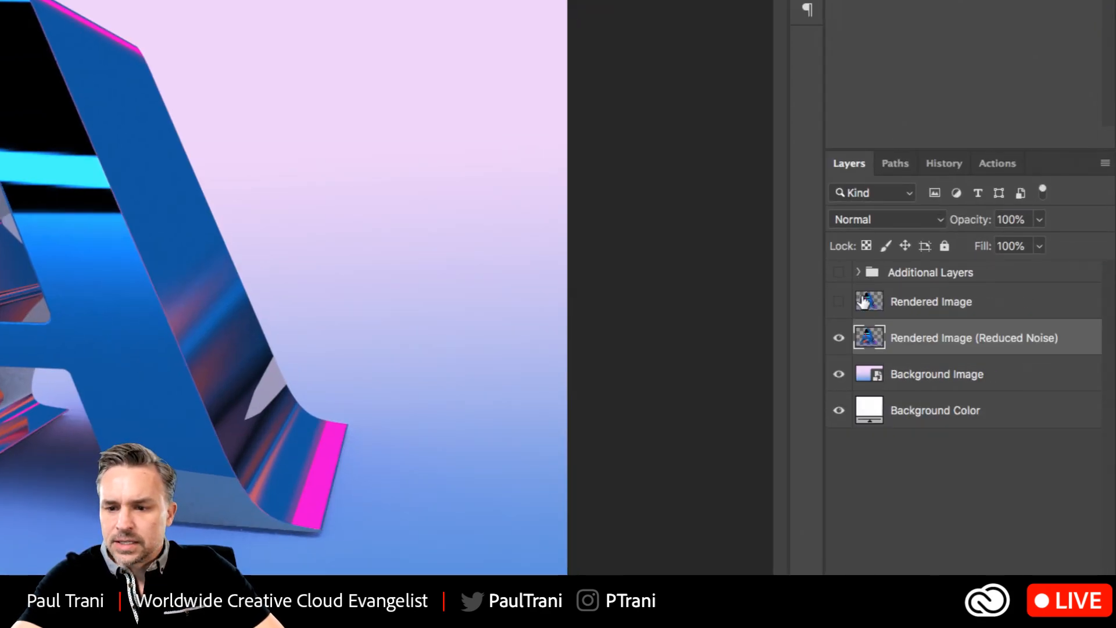
{"action": "left_click", "coordinate": [838, 337]}
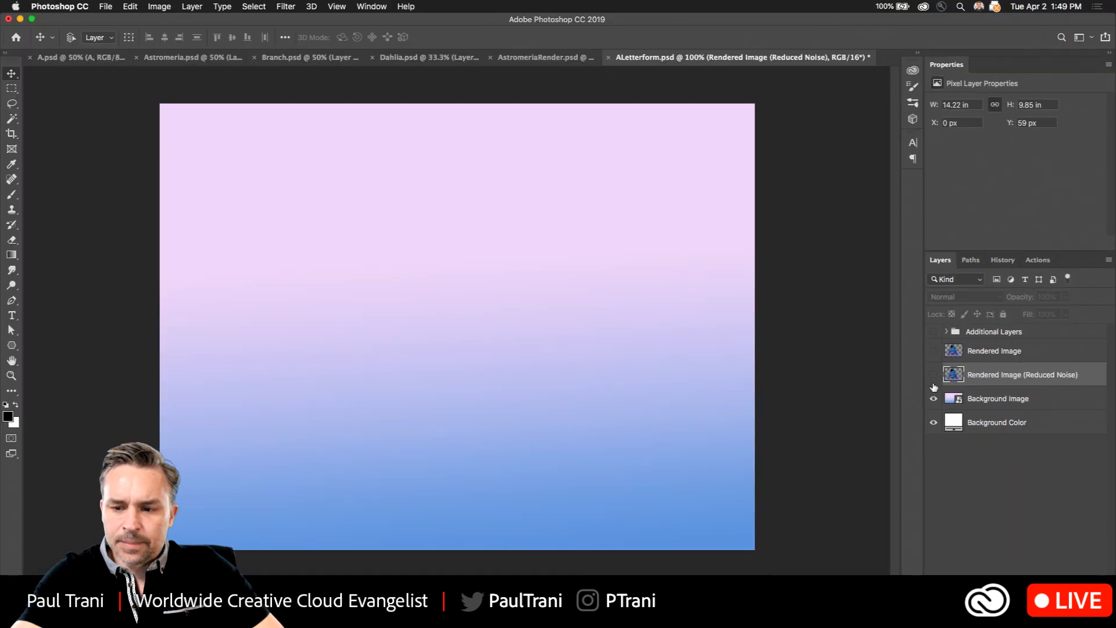
{"action": "left_click", "coordinate": [907, 367]}
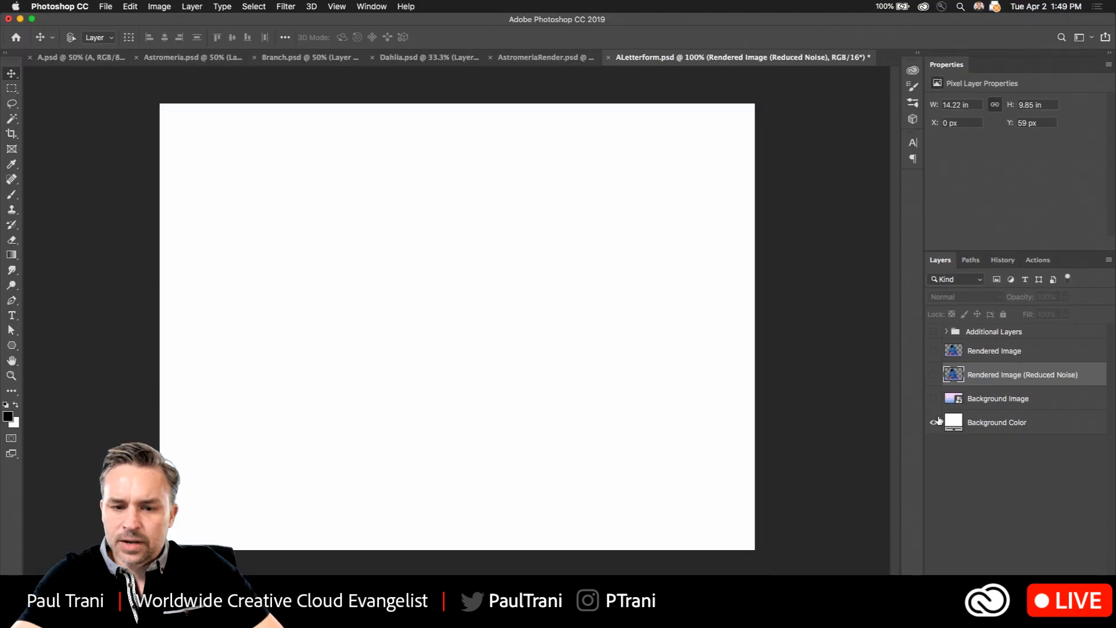
{"action": "left_click", "coordinate": [934, 399]}
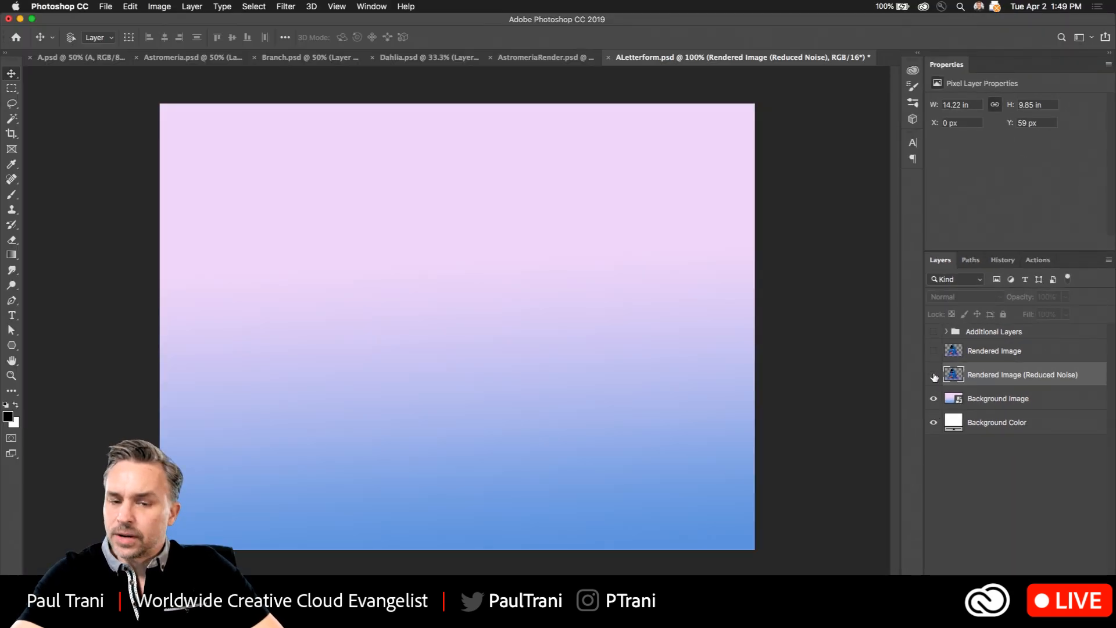
{"action": "left_click", "coordinate": [934, 375]}
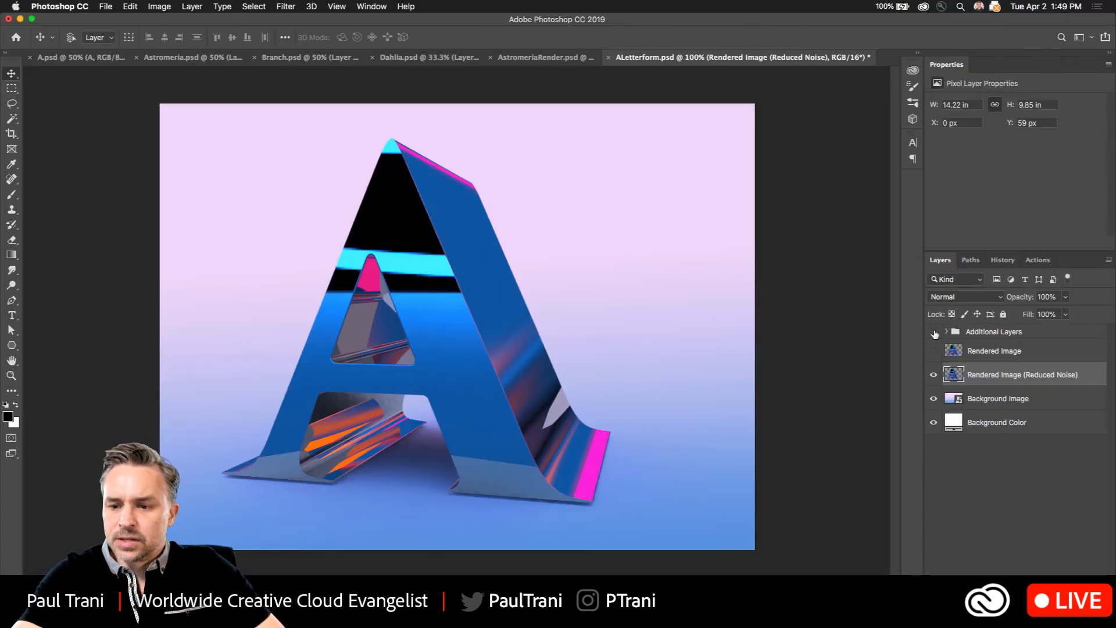
- Select the A with the Magic Wand on the Material Selection Masks layer, and hide the Additional Layers group again
{"action": "left_click", "coordinate": [934, 332]}
{"action": "left_click", "coordinate": [947, 332]}
{"action": "left_click", "coordinate": [965, 358]}
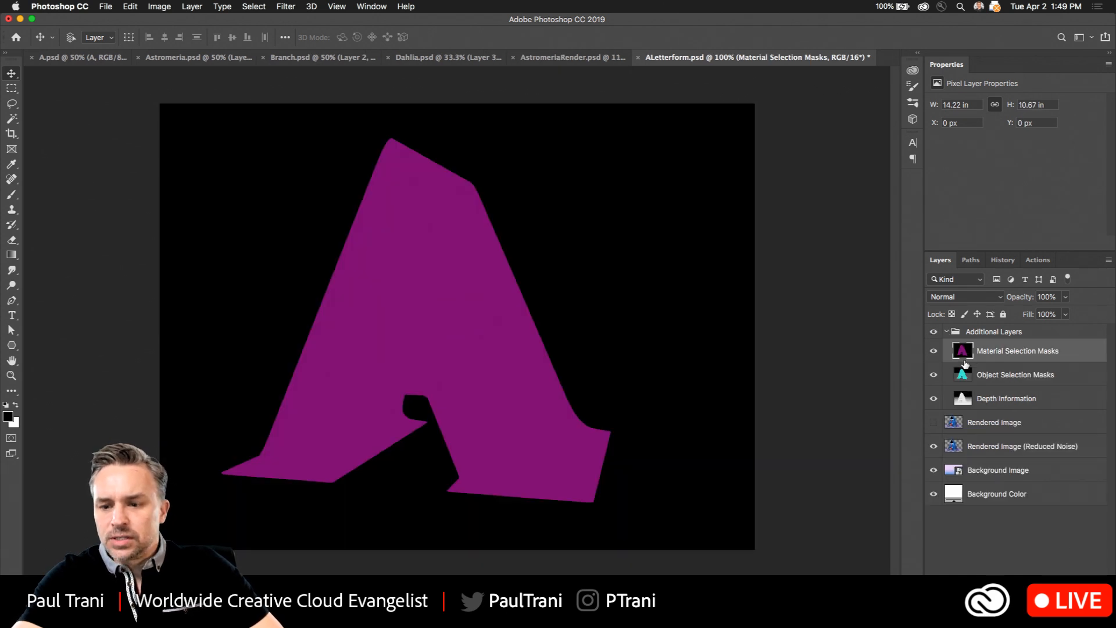
{"action": "left_click", "coordinate": [12, 118]}
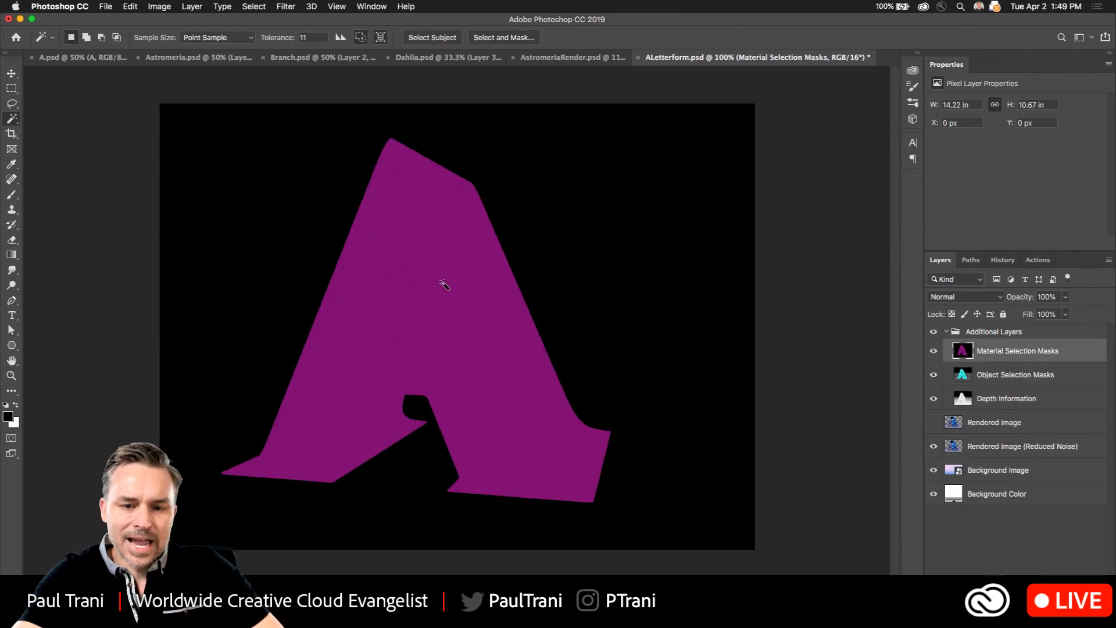
{"action": "left_click", "coordinate": [933, 332]}
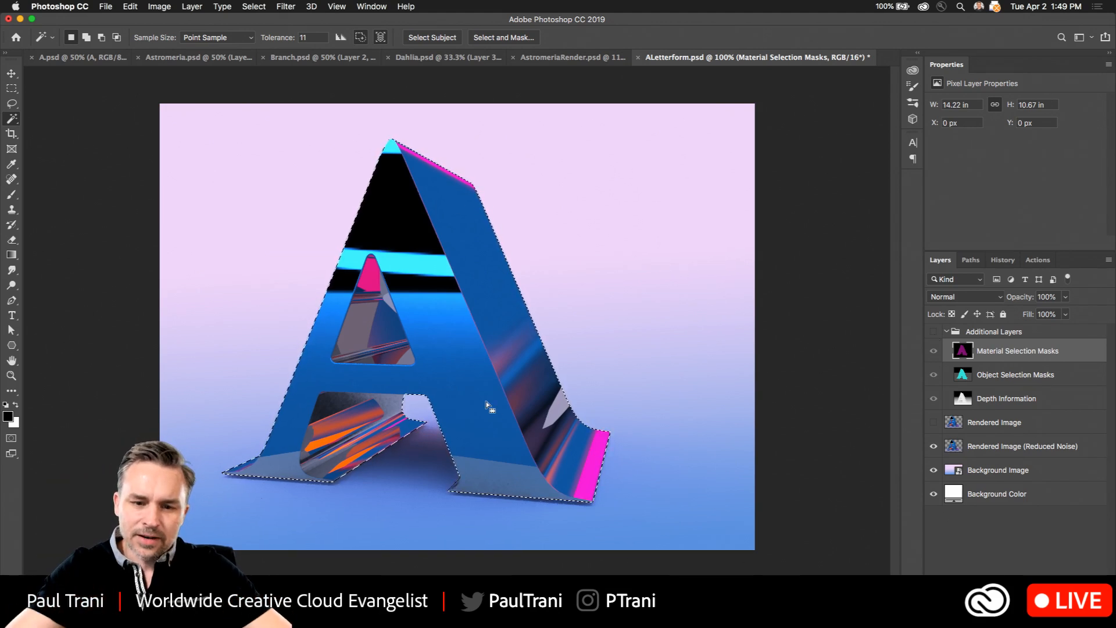
{"action": "left_click", "coordinate": [12, 89]}
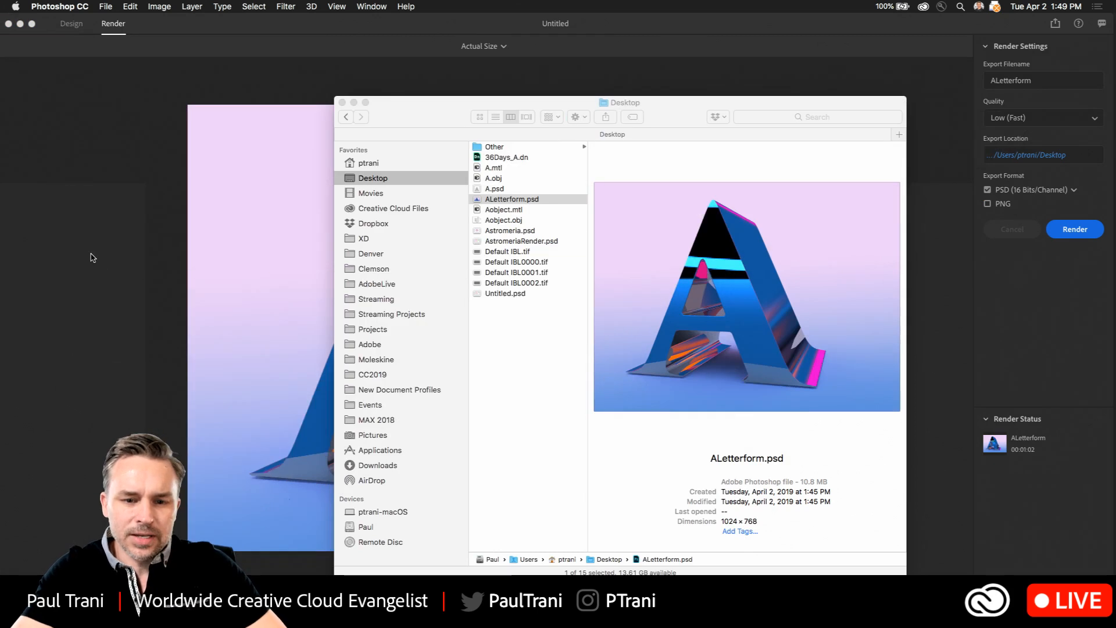
- Switch back to Dimension's design mode, fit the canvas in view, and delete the glass A from the scene
{"action": "left_click", "coordinate": [162, 244]}
{"action": "left_click", "coordinate": [71, 24]}
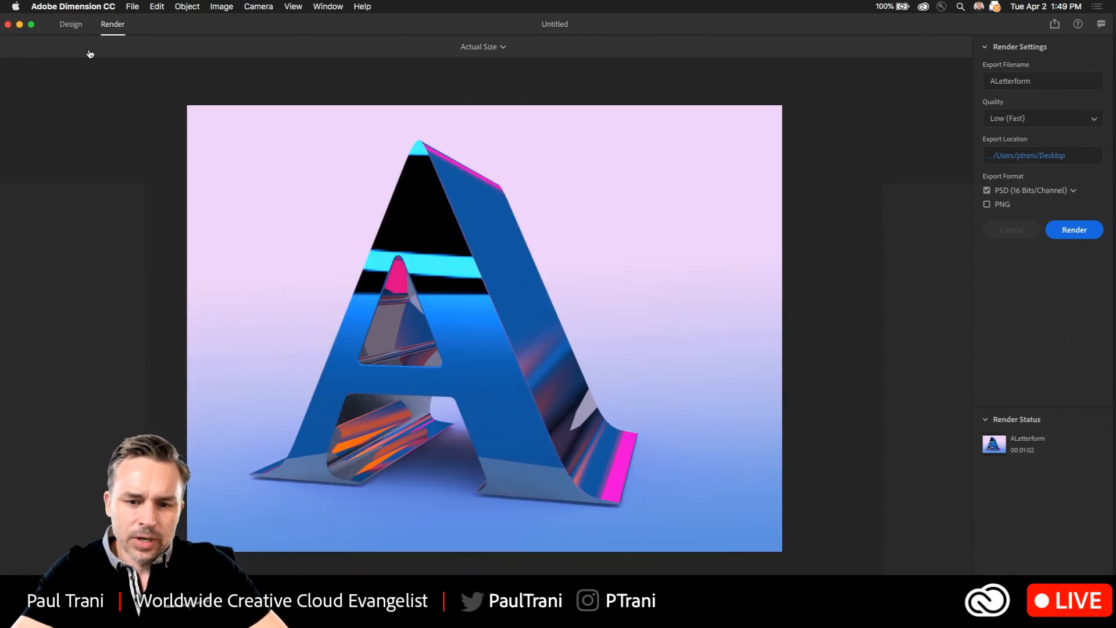
{"action": "left_click", "coordinate": [564, 260]}
{"action": "key", "text": "super+0"}
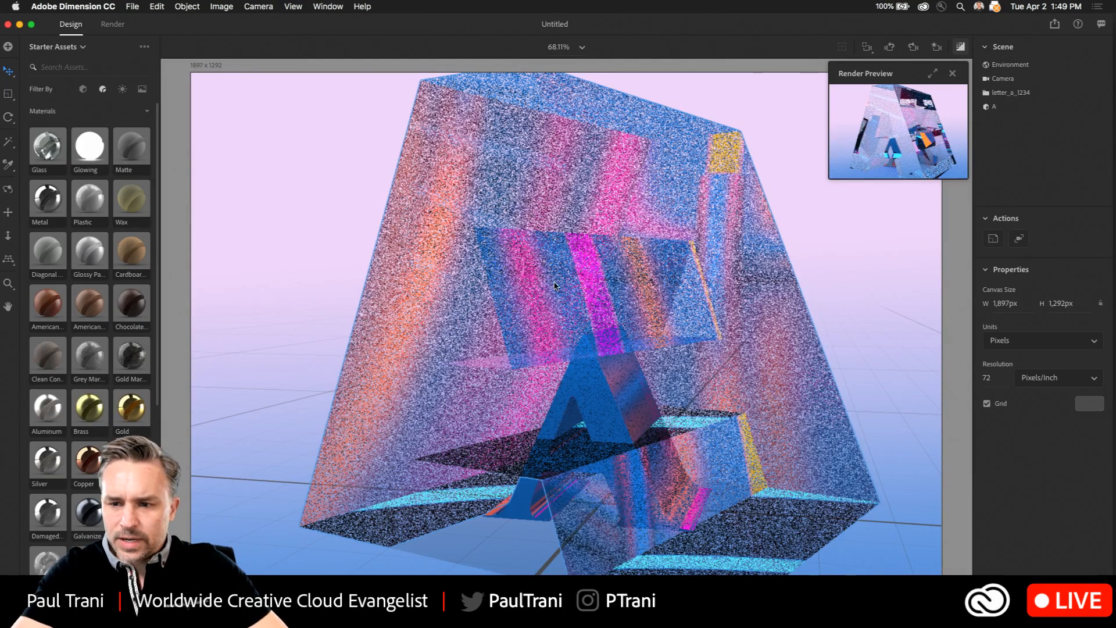
{"action": "left_click", "coordinate": [992, 108]}
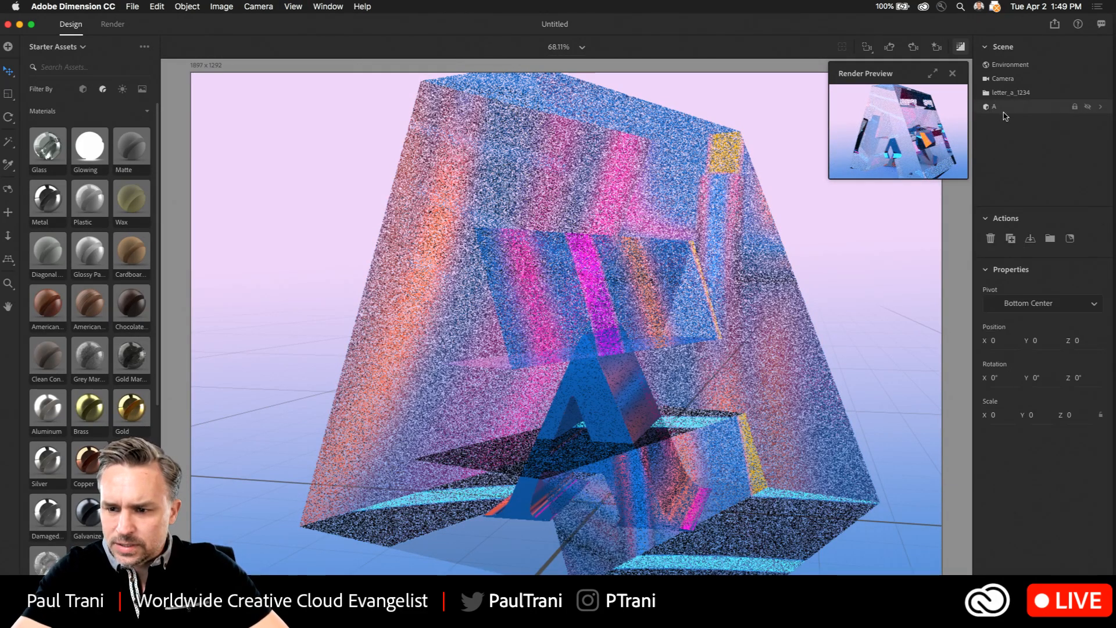
{"action": "left_click", "coordinate": [993, 239]}
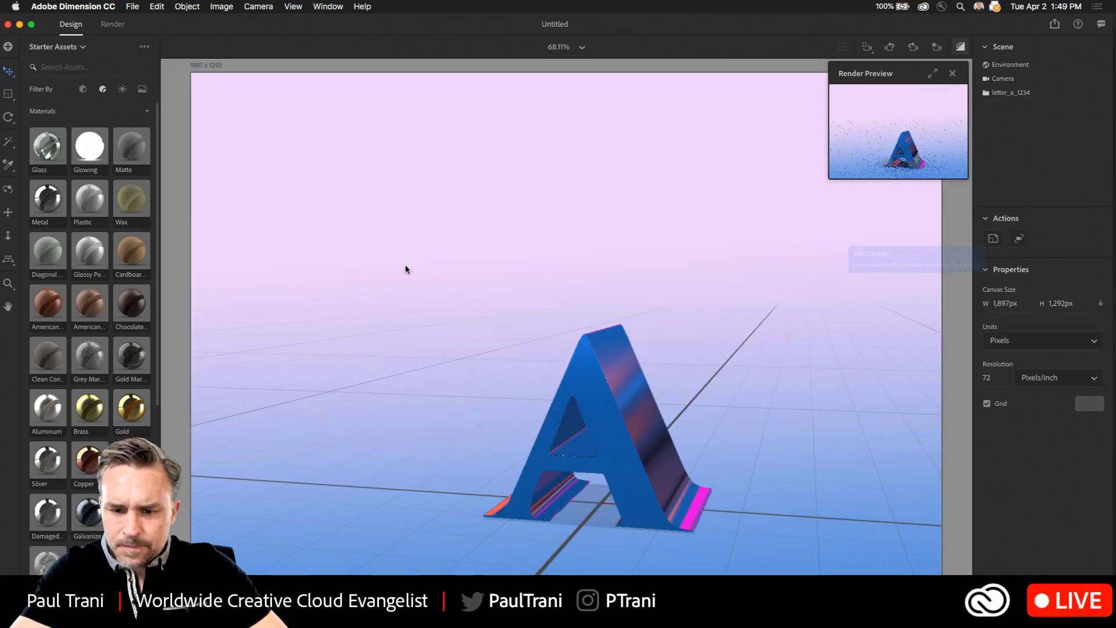
- Reframe the camera so the remaining letter A fills the canvas, and apply the Plastic material to the letter
{"action": "left_click", "coordinate": [405, 378]}
{"action": "left_click_drag", "start_coordinate": [543, 319], "coordinate": [508, 283]}
{"action": "key", "text": "3"}
{"action": "left_click", "coordinate": [867, 47]}
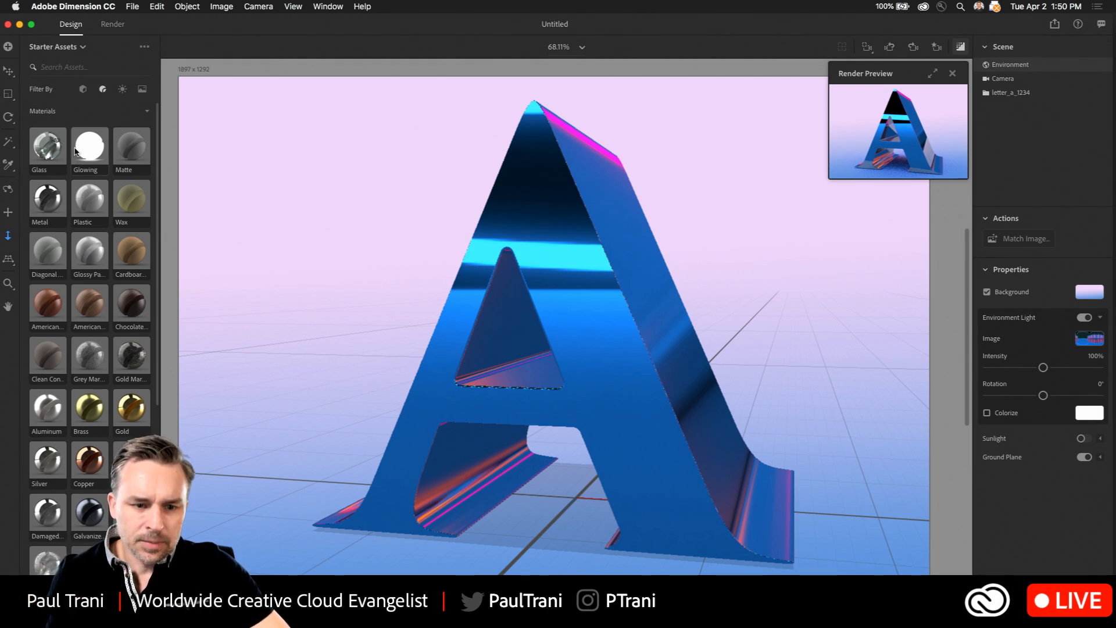
{"action": "left_click_drag", "start_coordinate": [110, 205], "coordinate": [577, 214]}
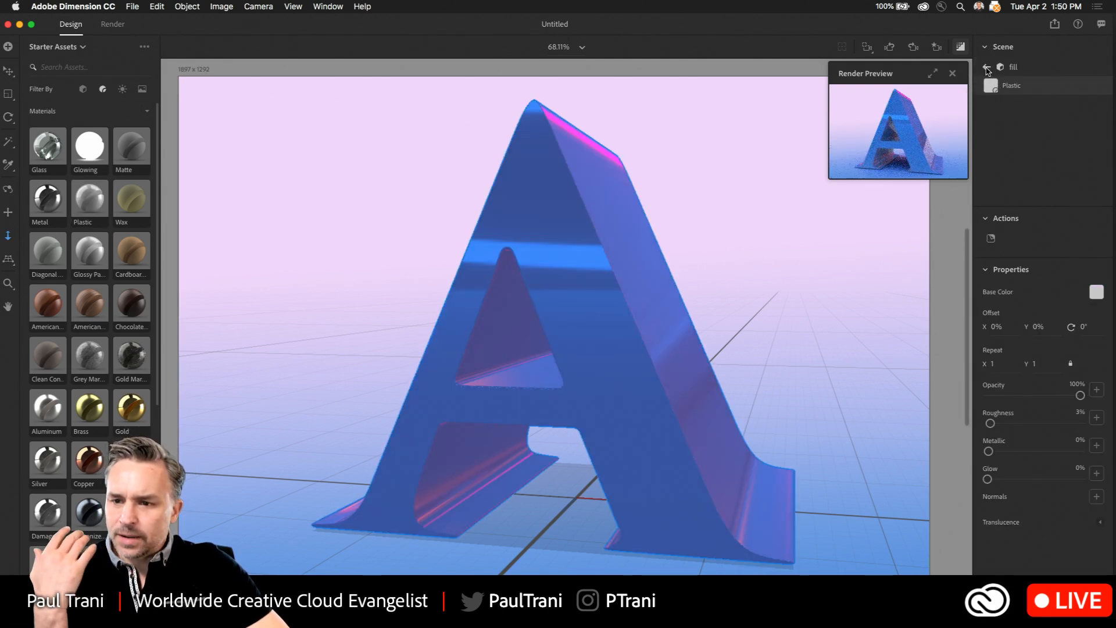
{"action": "left_click", "coordinate": [987, 68]}
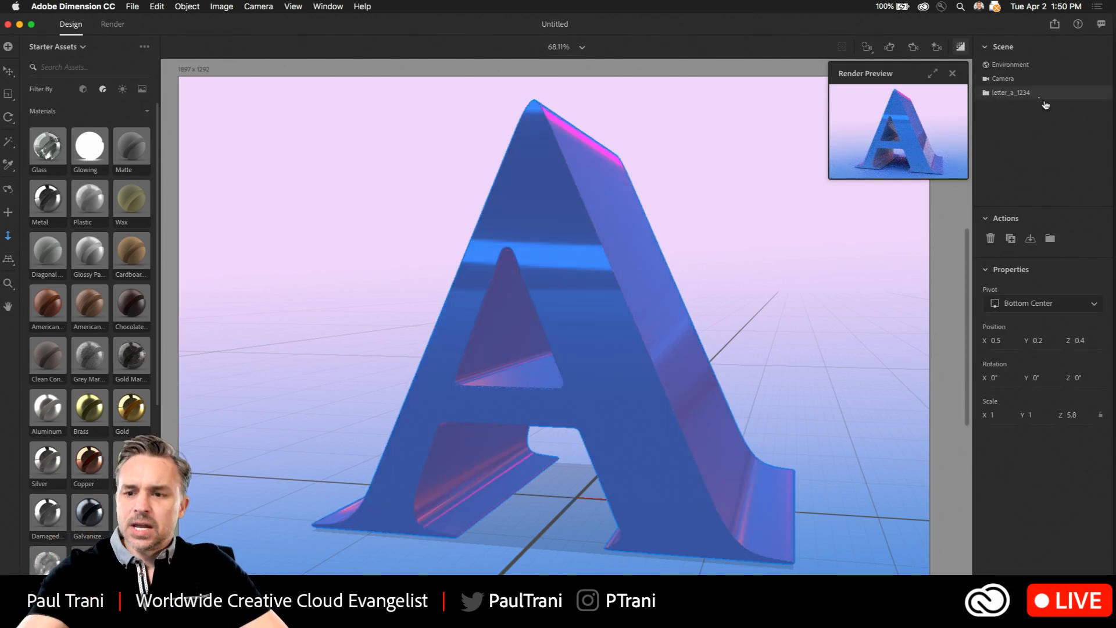
- Expand the letter_a_1234 group and inspect the Plastic material assigned to its fill mesh
{"action": "double_click", "coordinate": [1010, 93]}
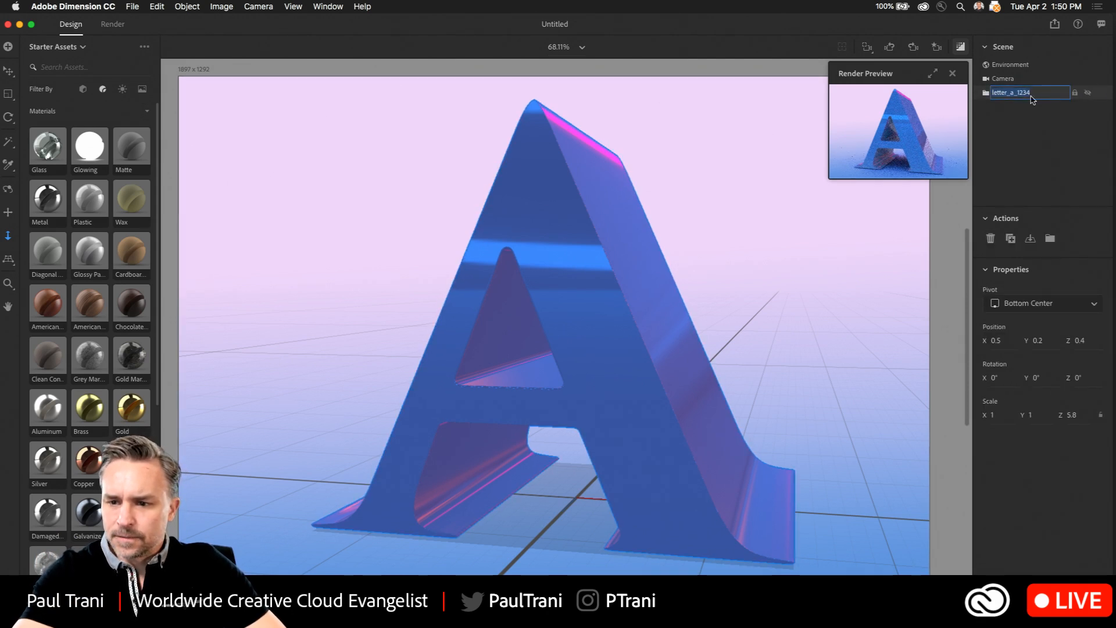
{"action": "left_click", "coordinate": [985, 94]}
{"action": "left_click", "coordinate": [985, 94]}
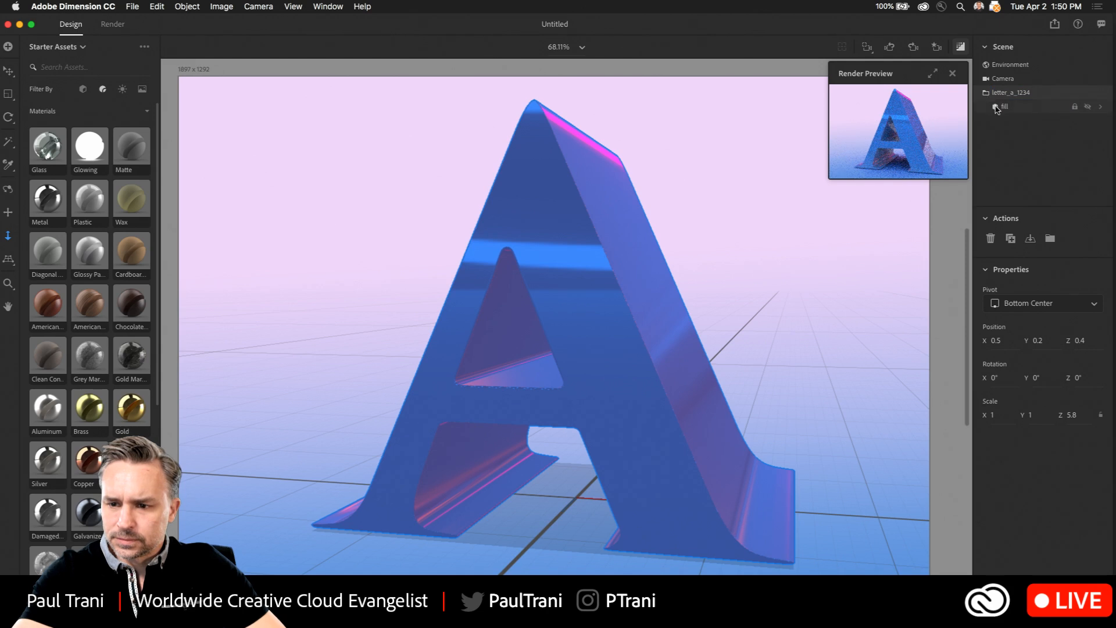
{"action": "left_click", "coordinate": [996, 109]}
{"action": "double_click", "coordinate": [995, 108]}
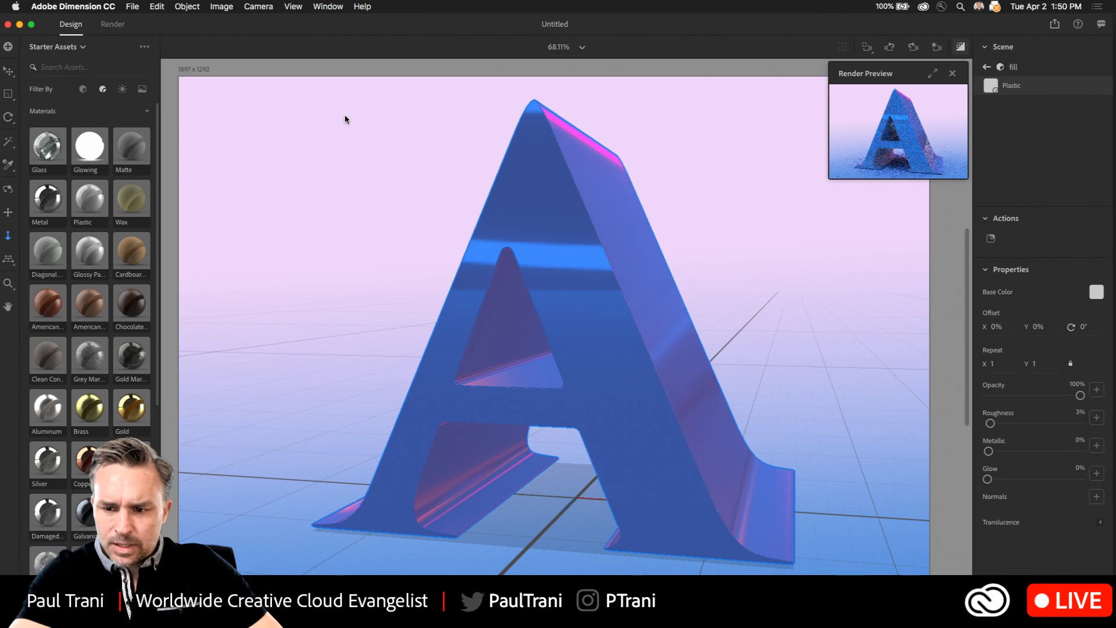
{"action": "left_click", "coordinate": [985, 68]}
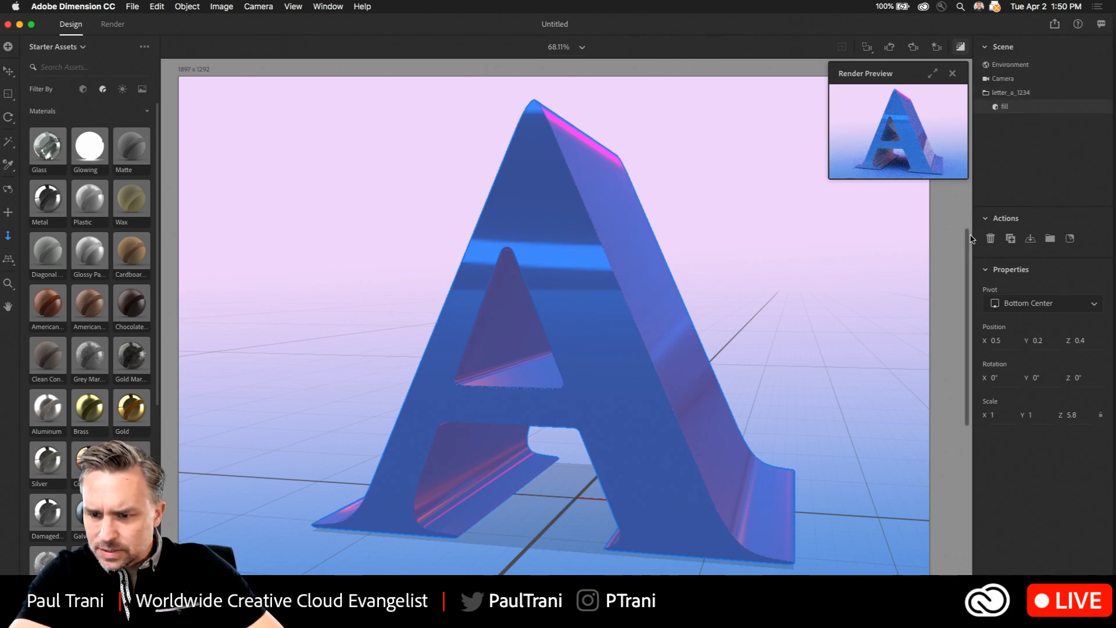
{"action": "left_click", "coordinate": [990, 238]}
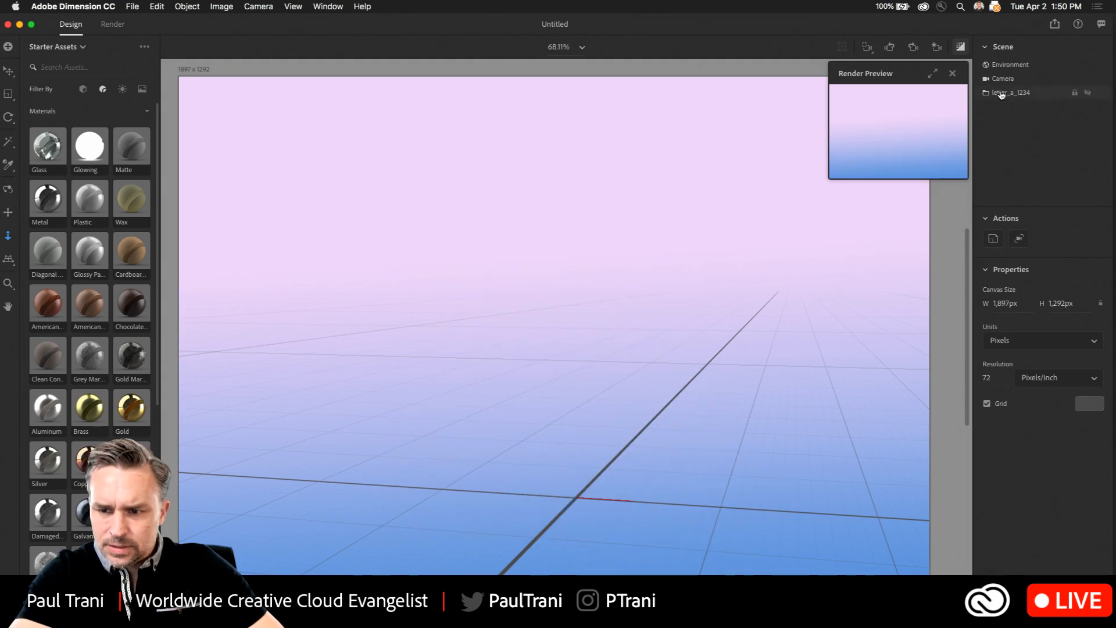
{"action": "left_click", "coordinate": [1001, 93]}
{"action": "left_click_drag", "start_coordinate": [89, 204], "coordinate": [588, 299]}
{"action": "key", "text": "super+z"}
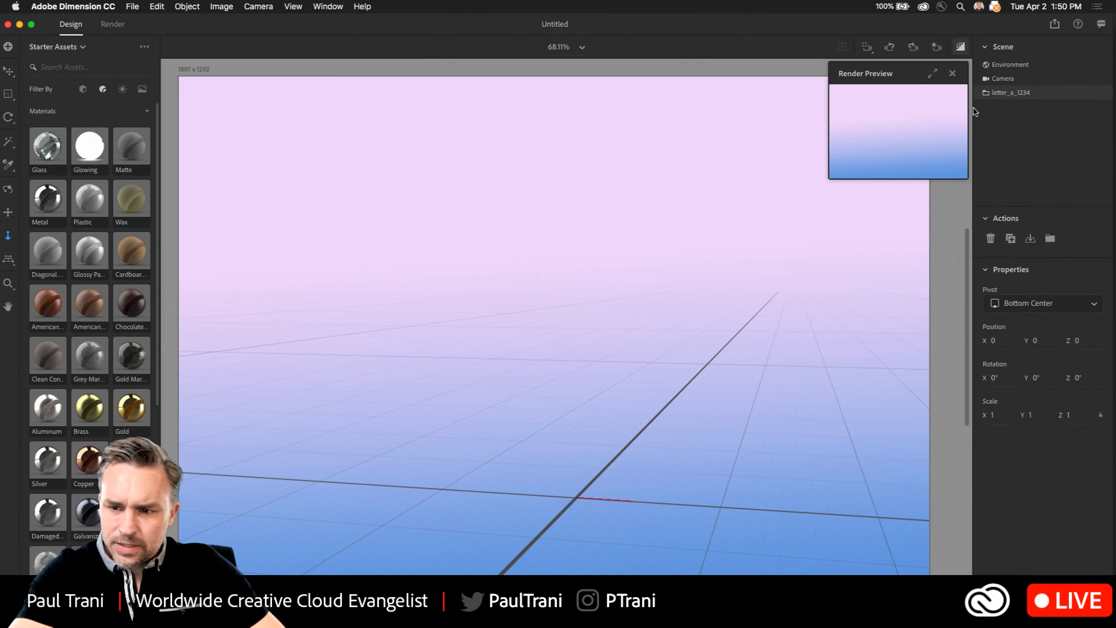
{"action": "key", "text": "super+z"}
{"action": "key", "text": "super+z"}
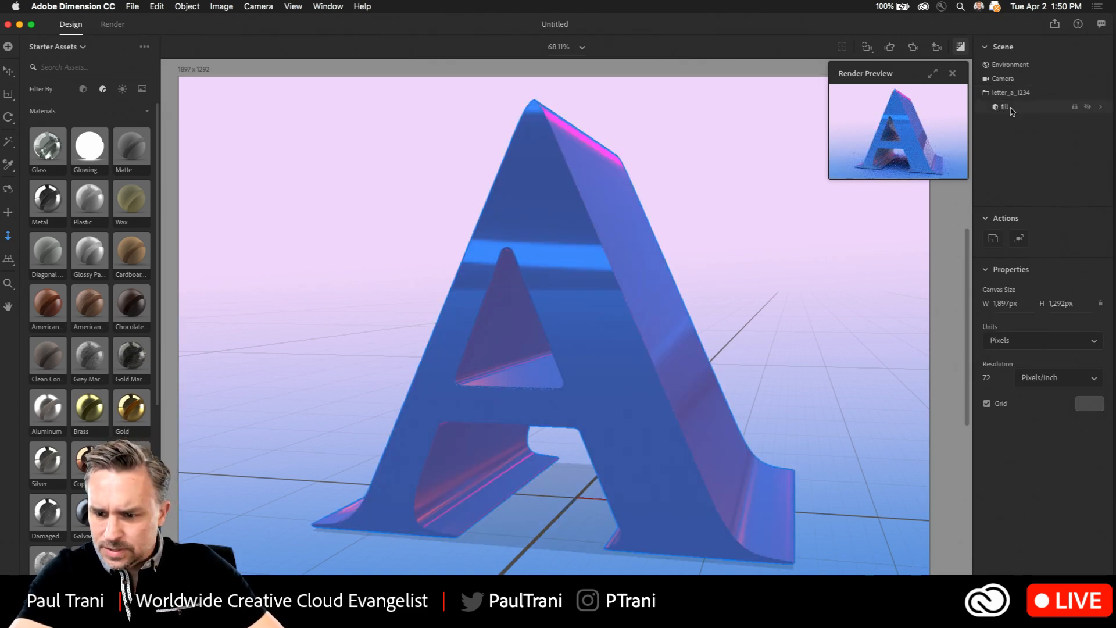
- Open the fill mesh's material and apply the Plastic starter material to it again
{"action": "left_click", "coordinate": [1005, 107]}
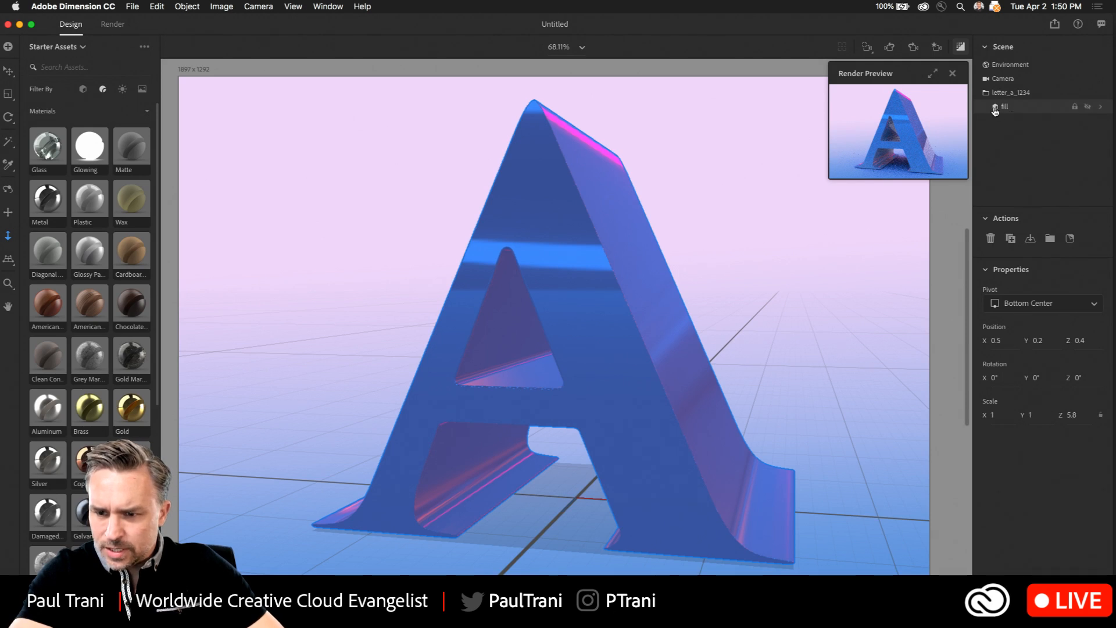
{"action": "double_click", "coordinate": [995, 108]}
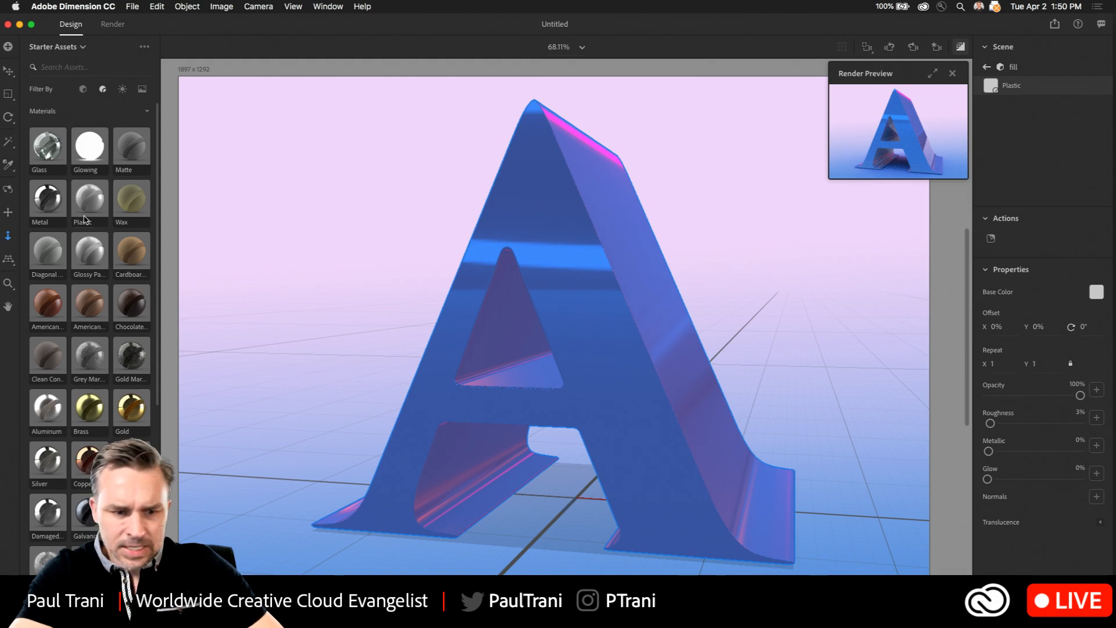
{"action": "left_click_drag", "start_coordinate": [81, 195], "coordinate": [588, 281]}
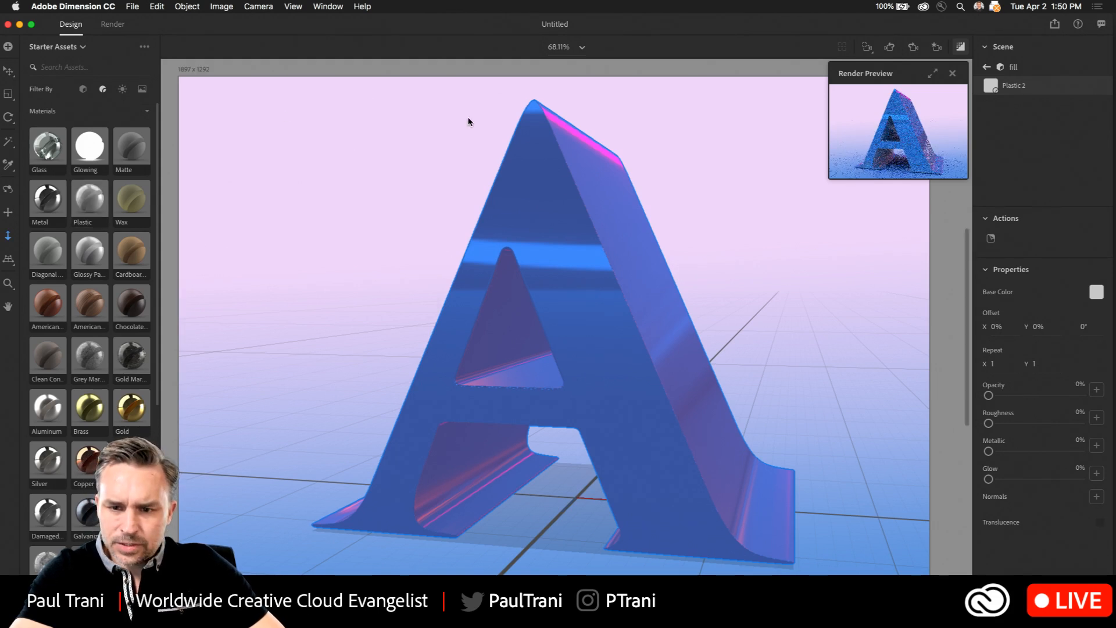
- Switch the assets to Libraries and look through the list of available libraries, keeping 36DaysofType
{"action": "left_click", "coordinate": [48, 47]}
{"action": "left_click", "coordinate": [49, 87]}
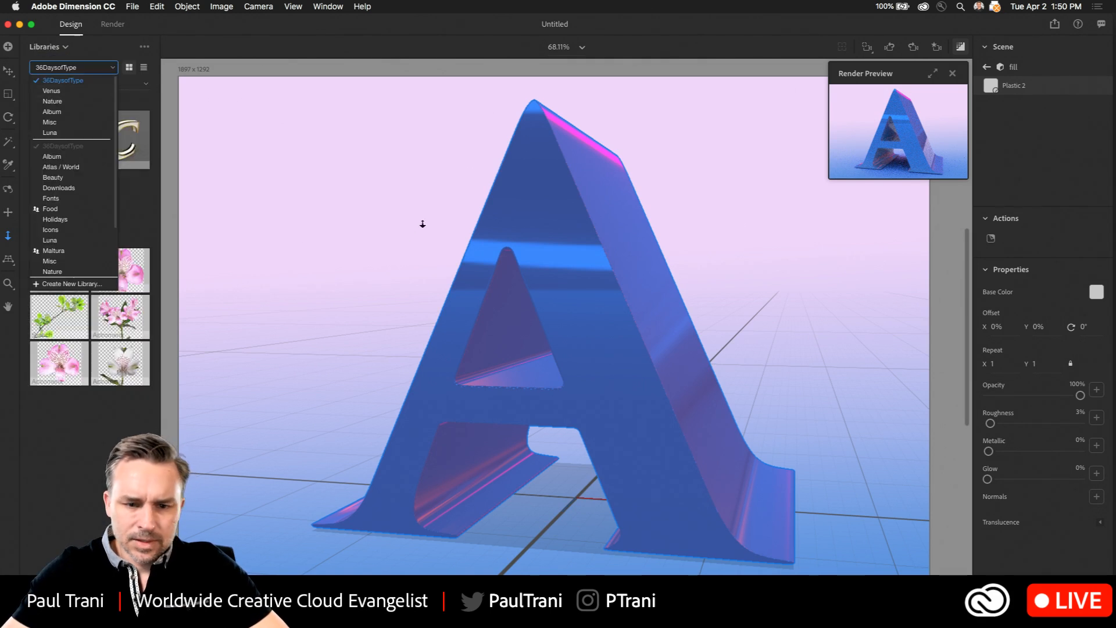
{"action": "left_click", "coordinate": [214, 87]}
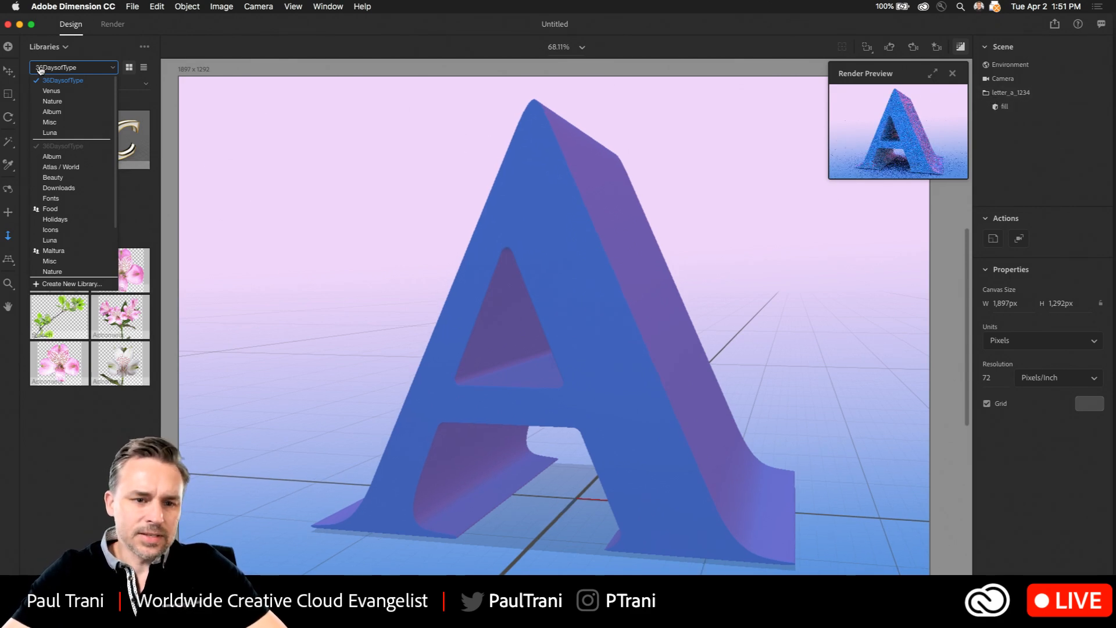
{"action": "left_click", "coordinate": [90, 73]}
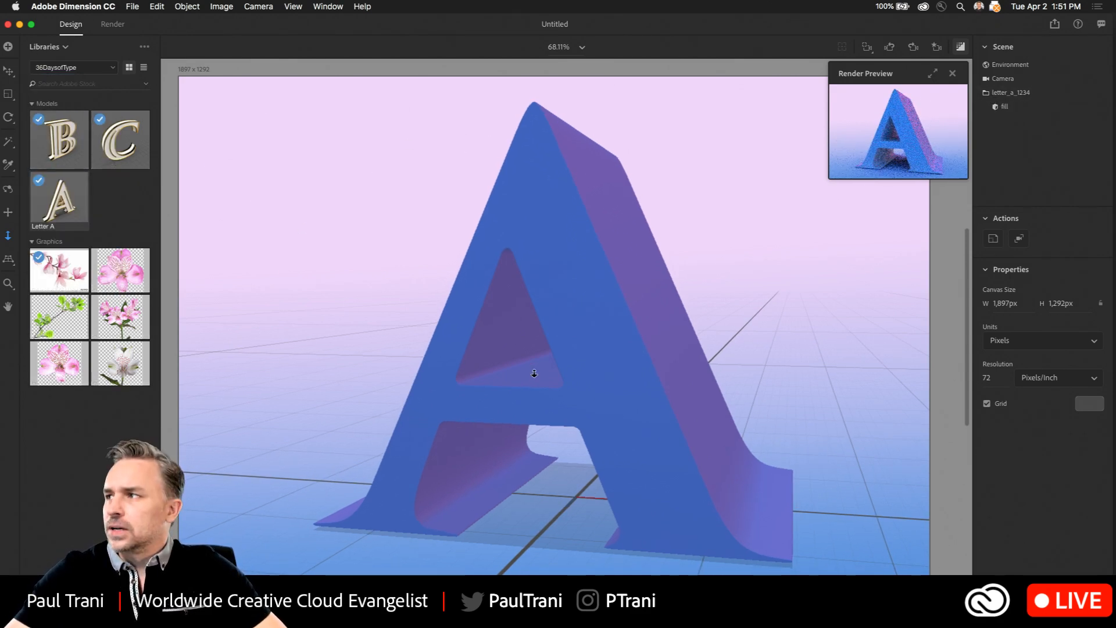
- Open the fill mesh's Default Material and set its base color to white
{"action": "left_click", "coordinate": [996, 108]}
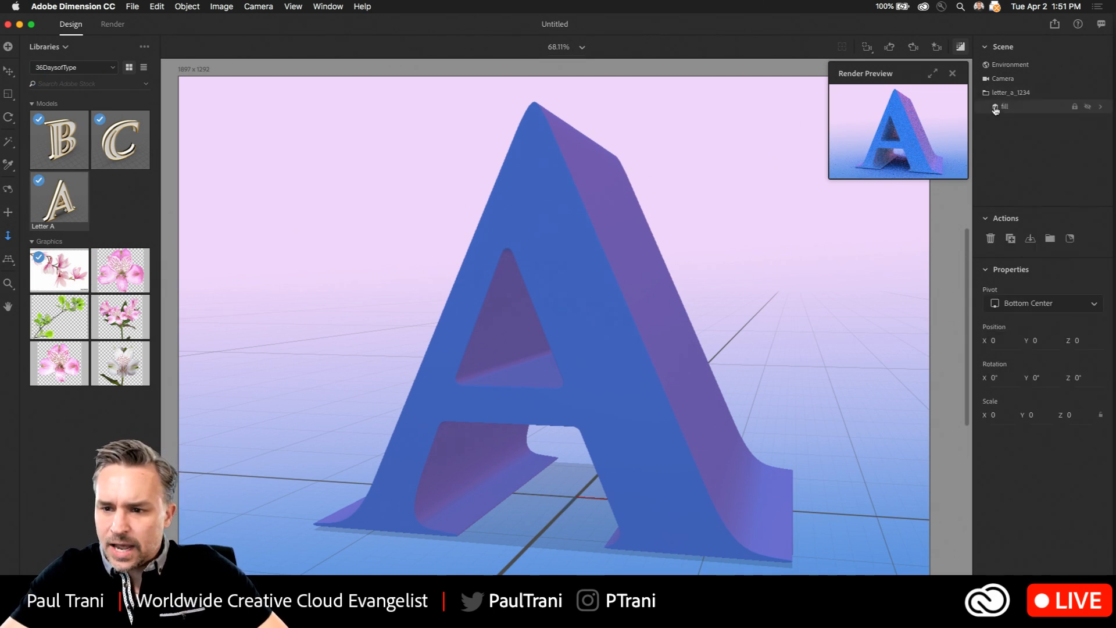
{"action": "double_click", "coordinate": [995, 108]}
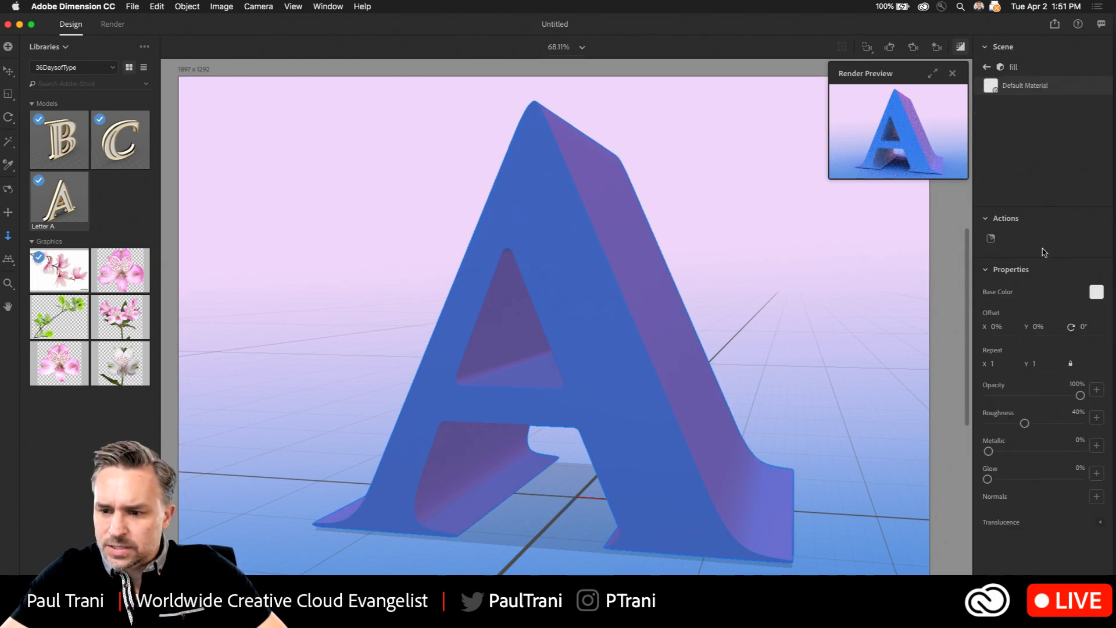
{"action": "left_click", "coordinate": [1091, 292]}
{"action": "mouse_move", "coordinate": [966, 287]}
{"action": "left_mouse_down"}
{"action": "mouse_move", "coordinate": [1042, 224]}
{"action": "mouse_move", "coordinate": [932, 222]}
{"action": "mouse_move", "coordinate": [1075, 225]}
{"action": "mouse_move", "coordinate": [932, 222]}
{"action": "left_mouse_up"}
{"action": "left_click", "coordinate": [707, 162]}
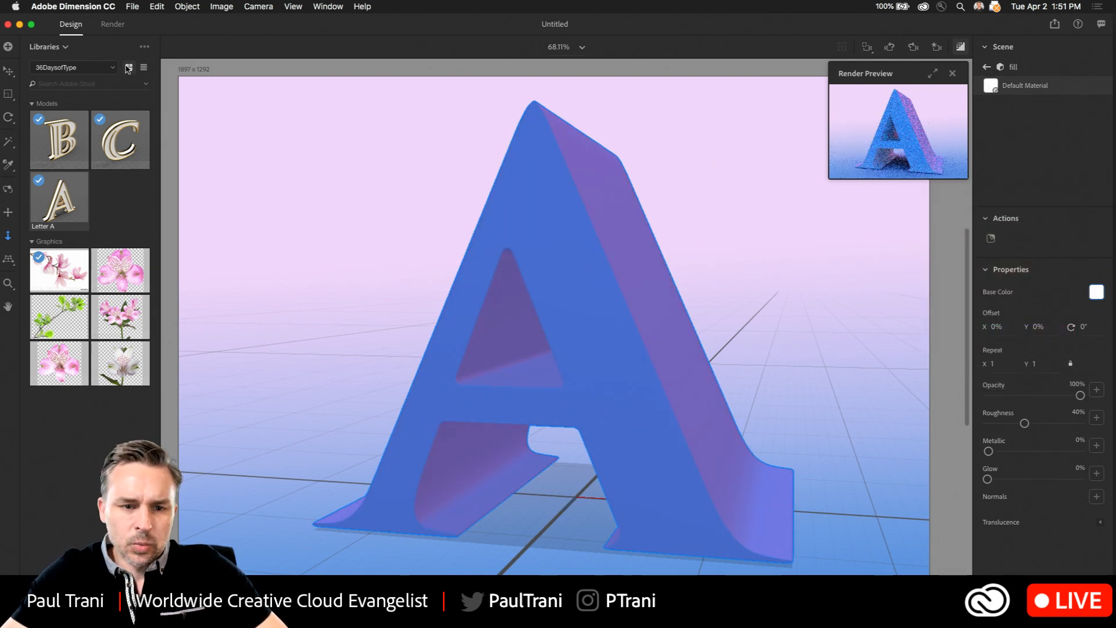
- Leave the material view and apply the Studio Key and F... light from the Starter Assets to the scene
{"action": "left_click", "coordinate": [45, 47]}
{"action": "left_click", "coordinate": [131, 75]}
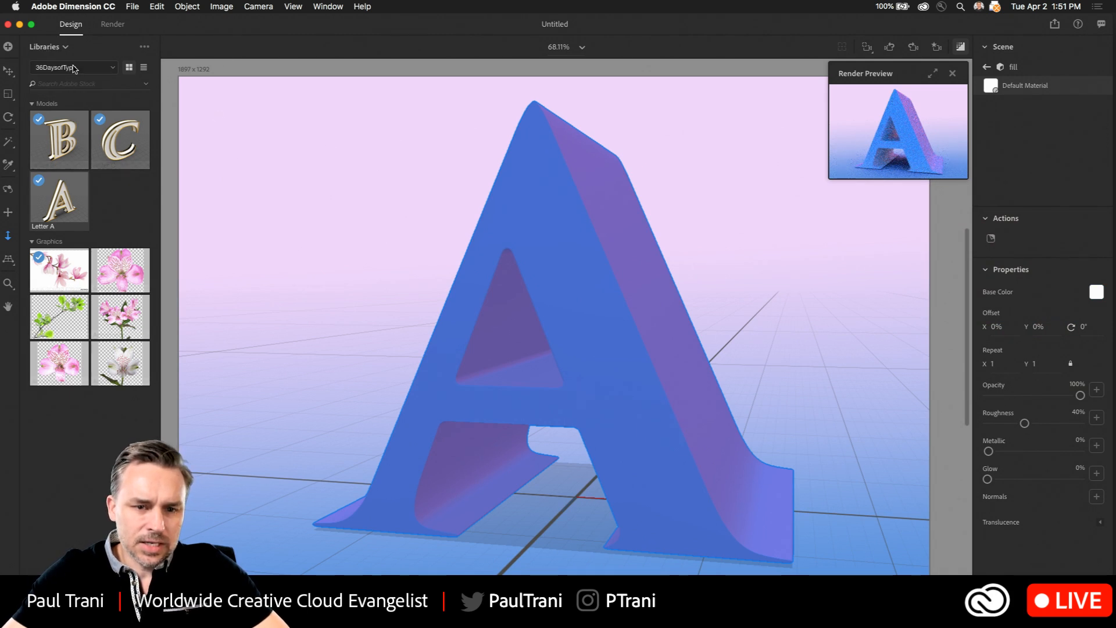
{"action": "left_click", "coordinate": [986, 67]}
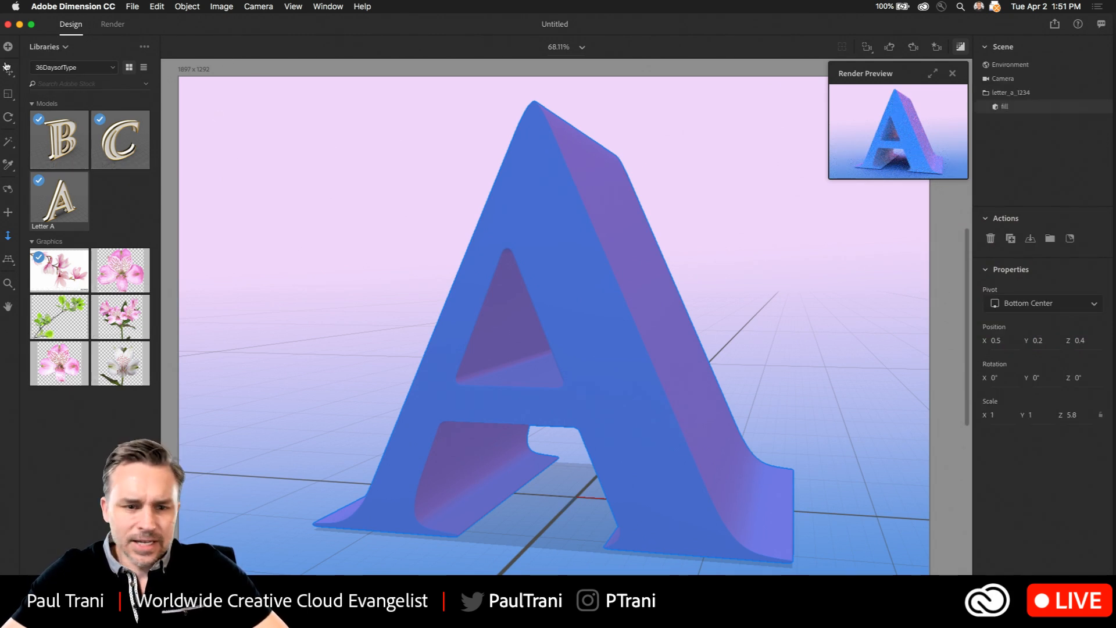
{"action": "left_click", "coordinate": [45, 47]}
{"action": "left_click", "coordinate": [45, 68]}
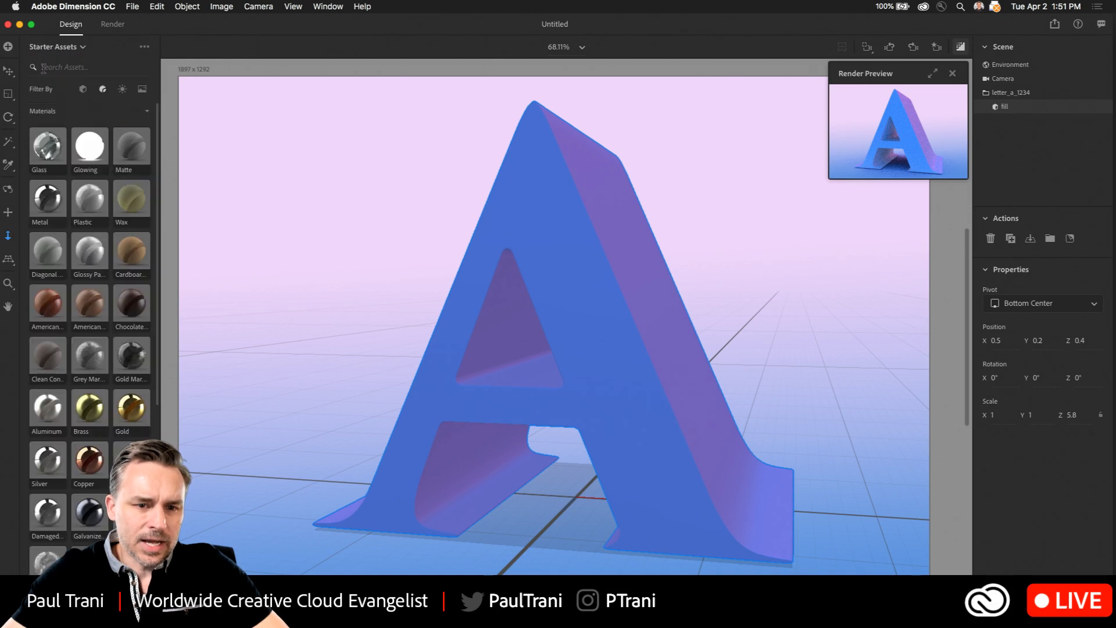
{"action": "left_click", "coordinate": [122, 89]}
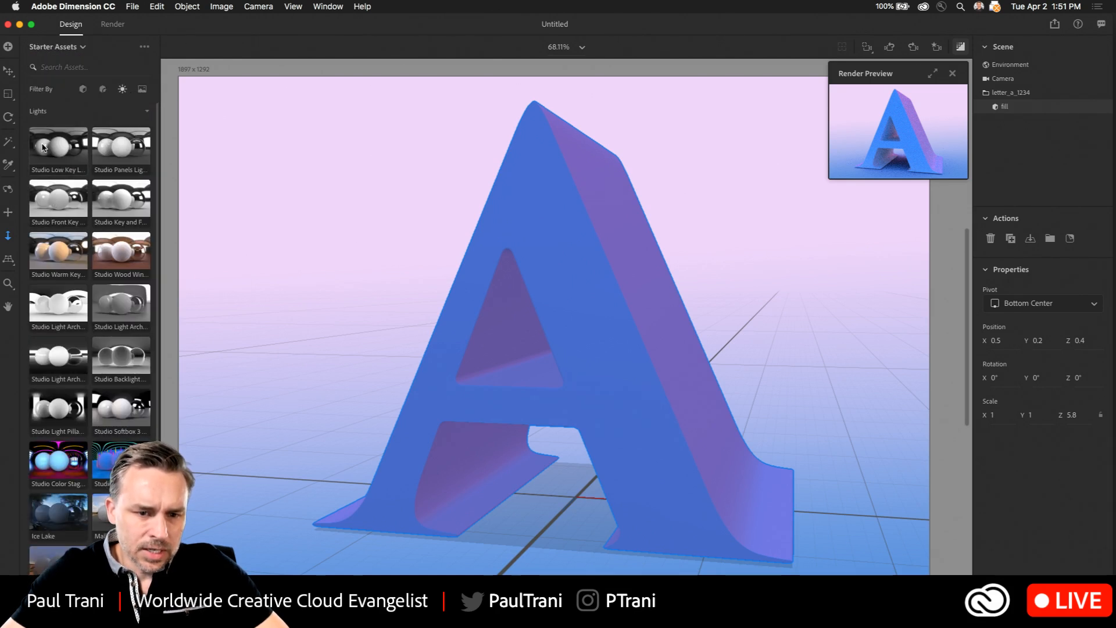
{"action": "left_click_drag", "start_coordinate": [122, 202], "coordinate": [343, 285]}
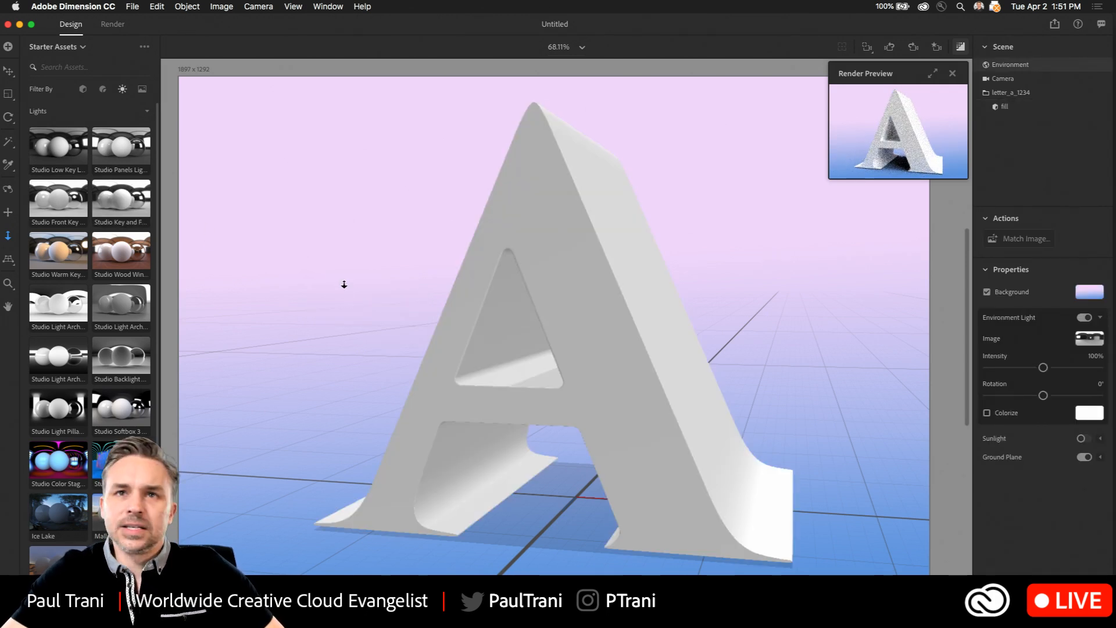
- Set the Branch graphic from the 36DaysofType library as the scene's background image
{"action": "left_click", "coordinate": [64, 49]}
{"action": "left_click", "coordinate": [50, 88]}
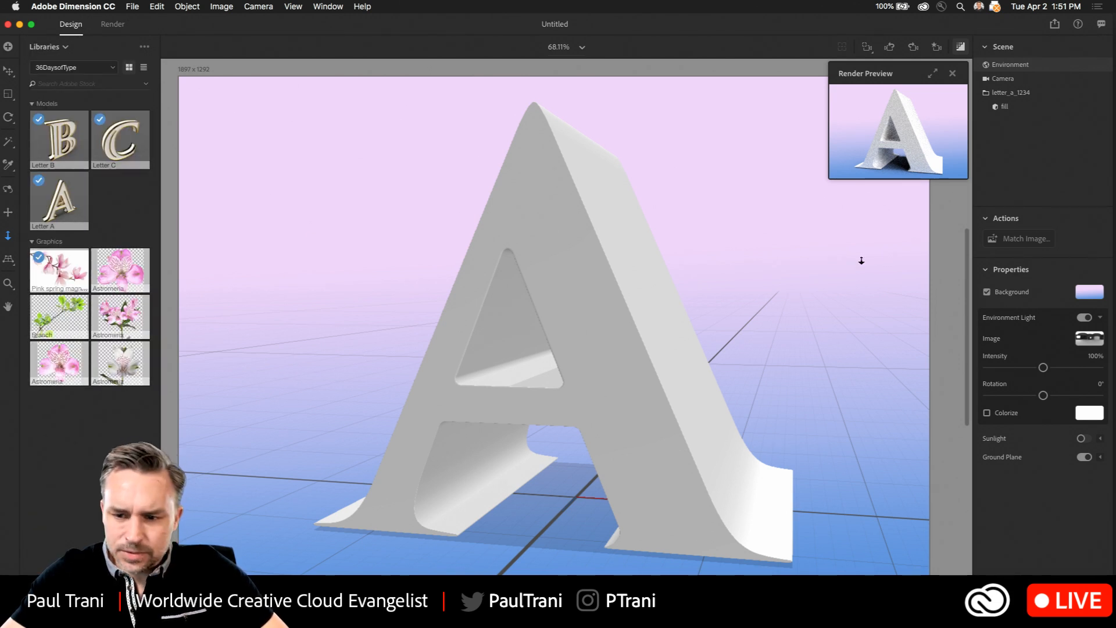
{"action": "left_click_drag", "start_coordinate": [118, 272], "coordinate": [341, 303]}
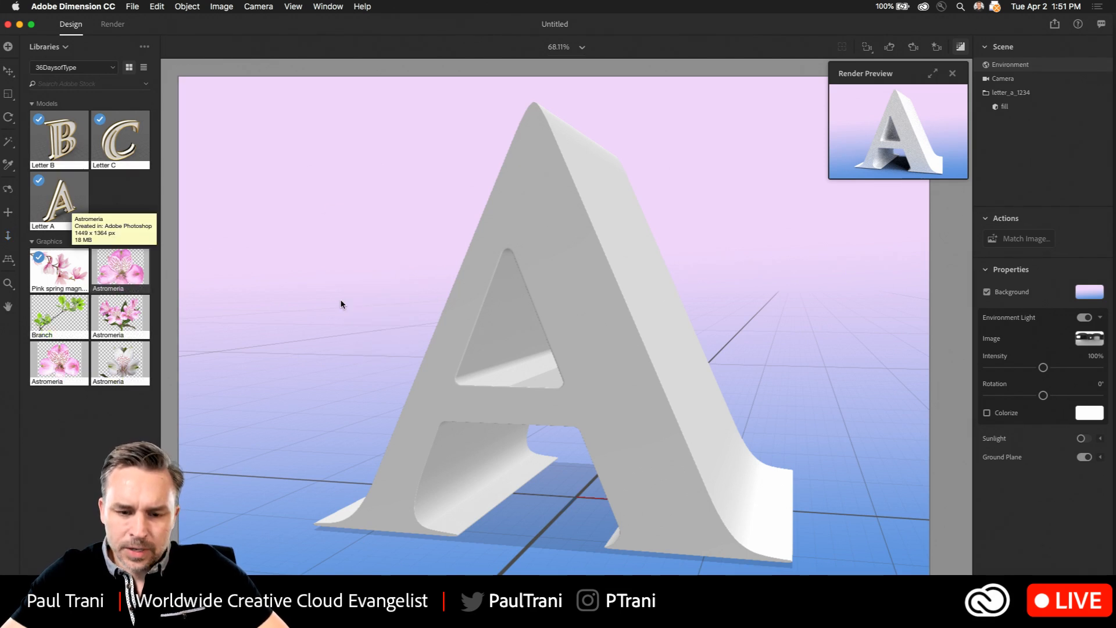
{"action": "left_click_drag", "start_coordinate": [413, 214], "coordinate": [418, 255]}
{"action": "left_click_drag", "start_coordinate": [60, 315], "coordinate": [378, 306]}
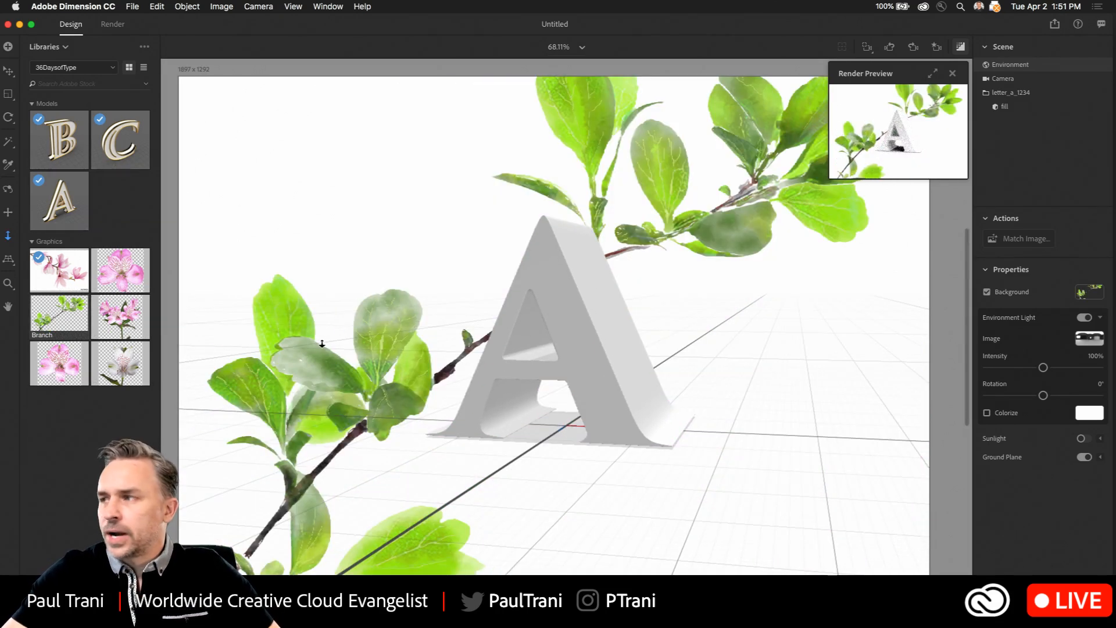
- Bring the camera closer to the letter and place the pink Astromeria graphic on its front face, checking it from several angles
{"action": "mouse_move", "coordinate": [325, 348]}
{"action": "left_mouse_down"}
{"action": "mouse_move", "coordinate": [322, 369]}
{"action": "mouse_move", "coordinate": [335, 343]}
{"action": "left_mouse_up"}
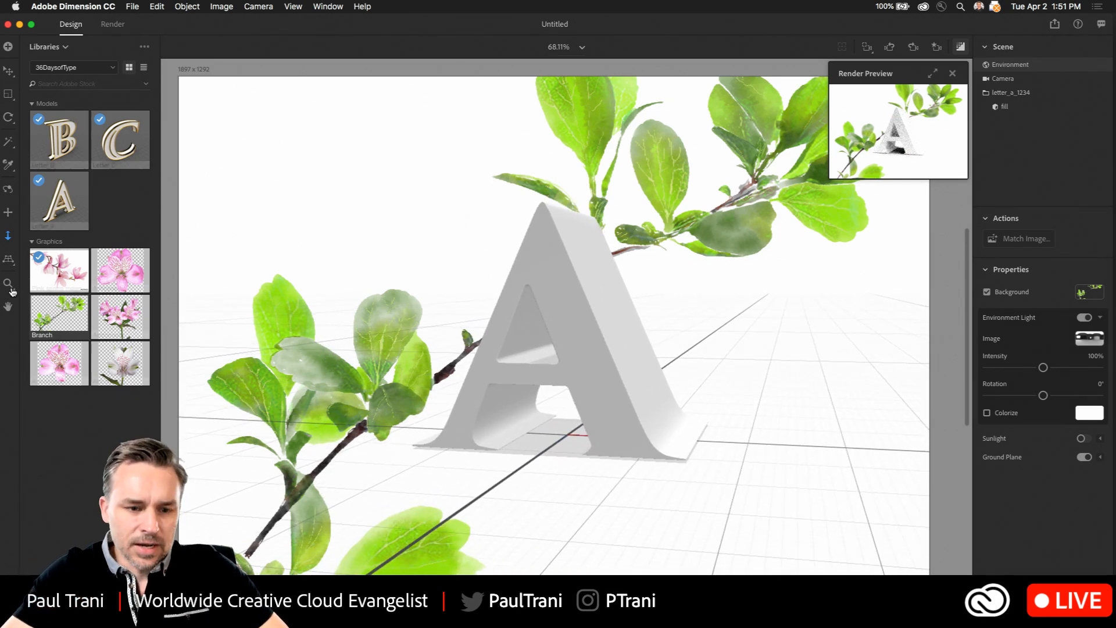
{"action": "mouse_move", "coordinate": [325, 302]}
{"action": "left_mouse_down"}
{"action": "mouse_move", "coordinate": [315, 377]}
{"action": "mouse_move", "coordinate": [318, 308]}
{"action": "left_mouse_up"}
{"action": "left_click_drag", "start_coordinate": [157, 271], "coordinate": [570, 329]}
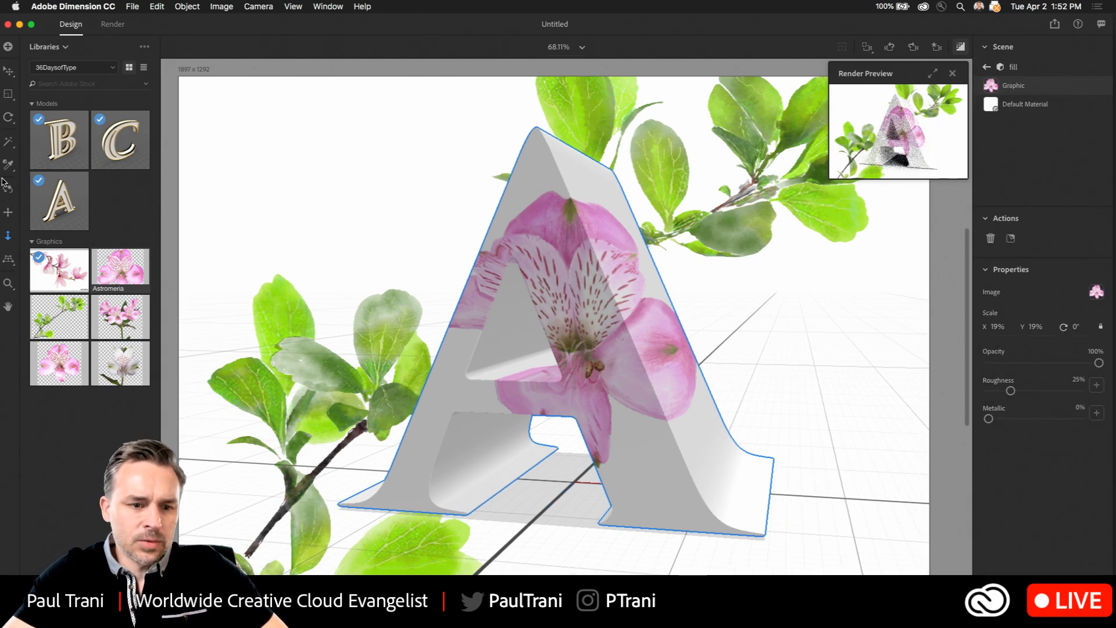
{"action": "left_click_drag", "start_coordinate": [387, 327], "coordinate": [273, 319]}
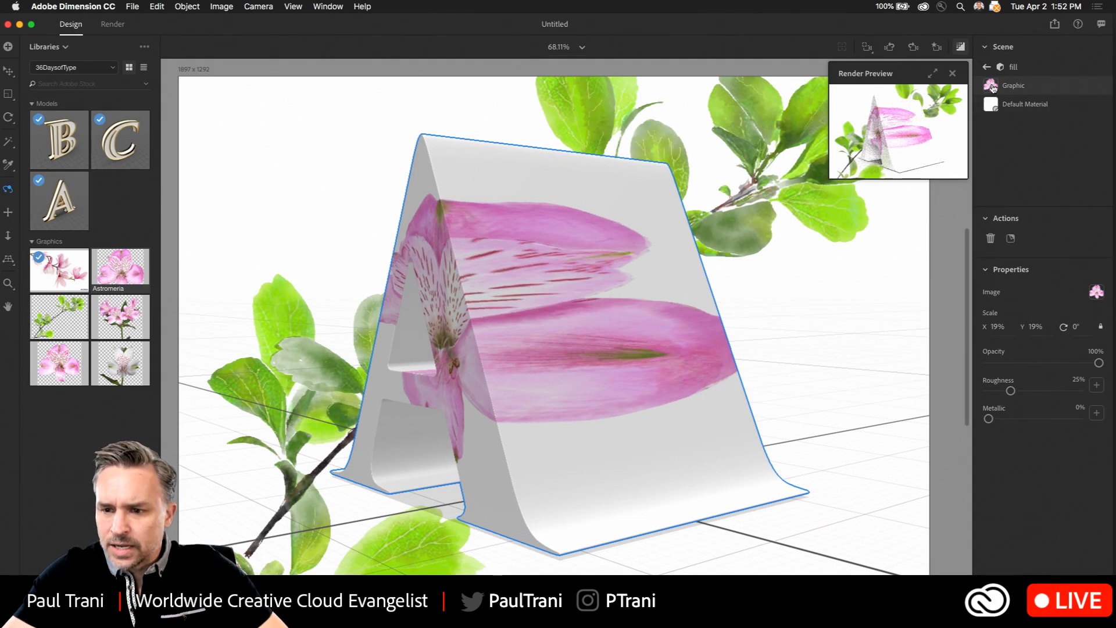
{"action": "left_click_drag", "start_coordinate": [448, 220], "coordinate": [333, 258]}
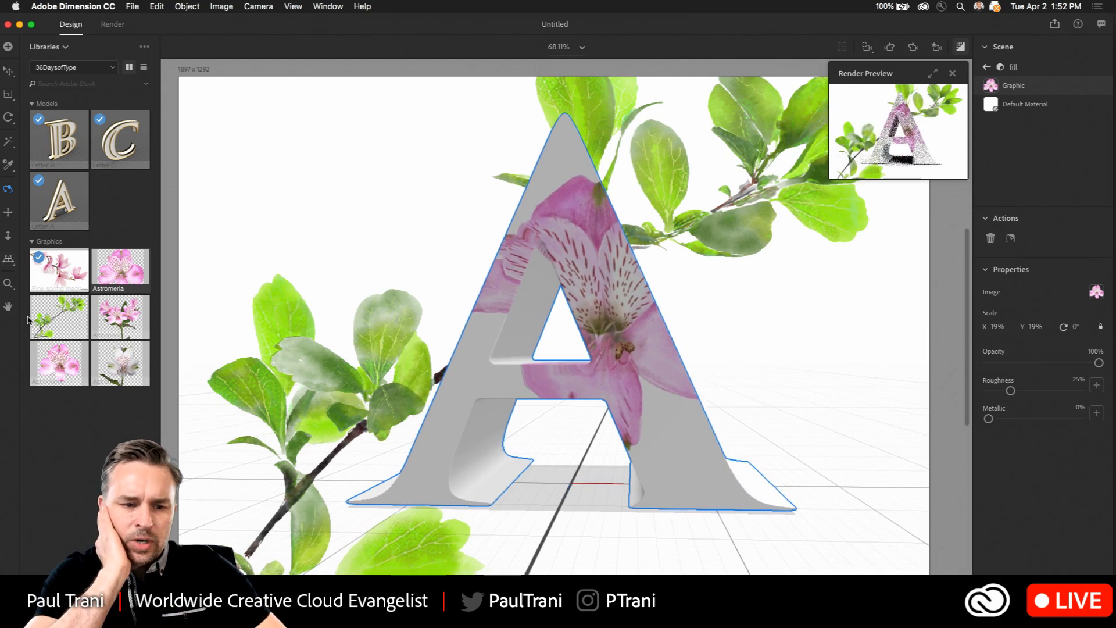
- Place the Branch graphic on the A's lower right leg and enlarge it to about 42.5% by 31.3%
{"action": "left_click_drag", "start_coordinate": [602, 347], "coordinate": [602, 347]}
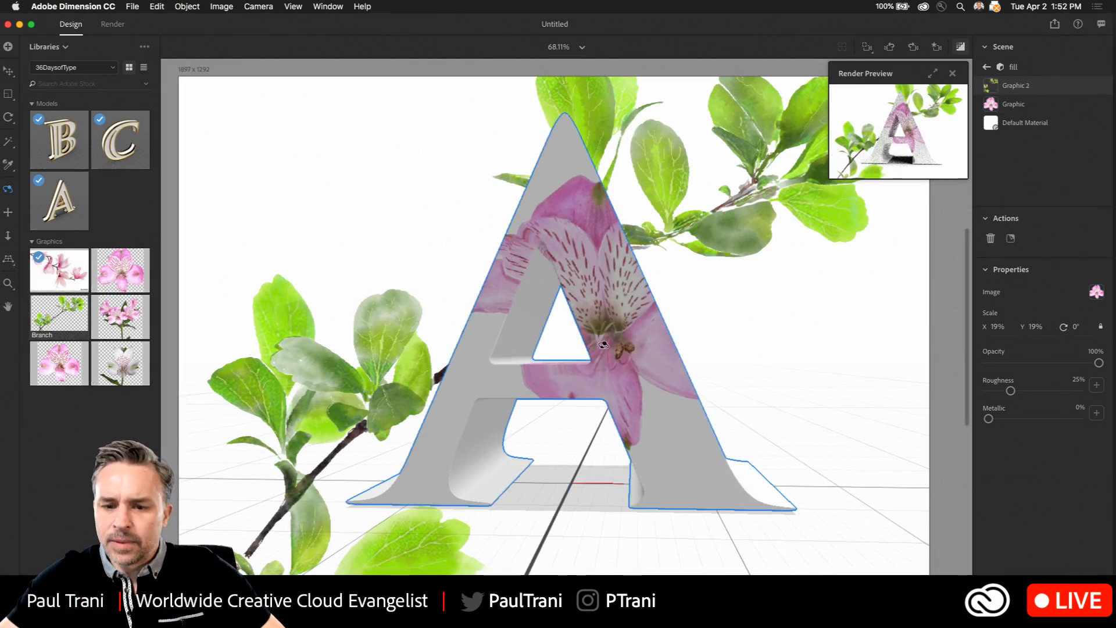
{"action": "left_click_drag", "start_coordinate": [596, 278], "coordinate": [621, 466]}
{"action": "key", "text": "v"}
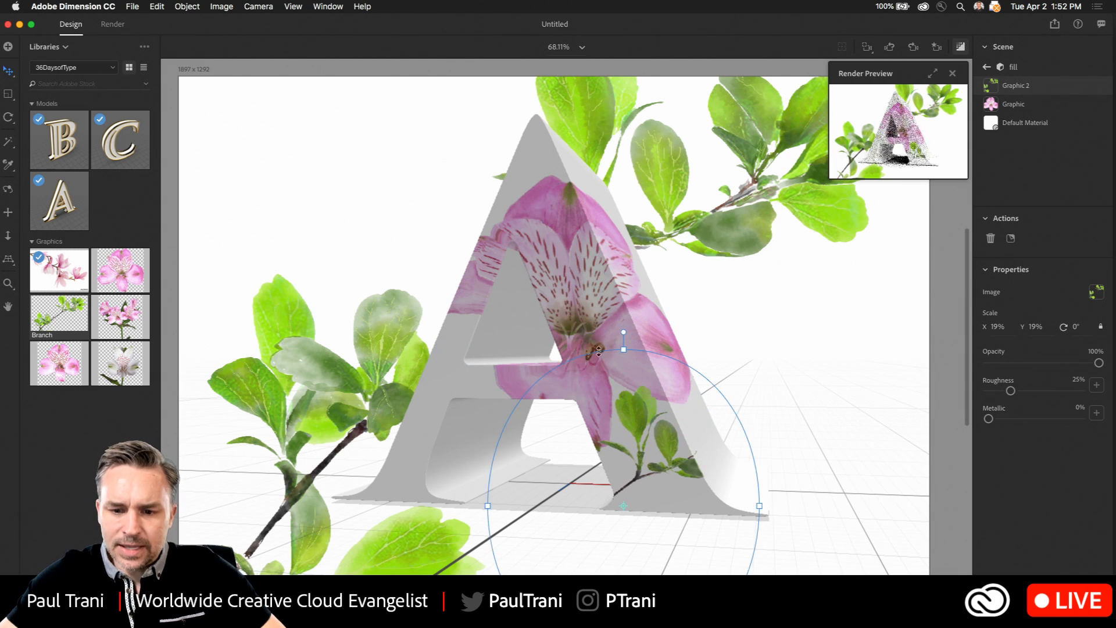
{"action": "left_click_drag", "start_coordinate": [625, 350], "coordinate": [626, 245]}
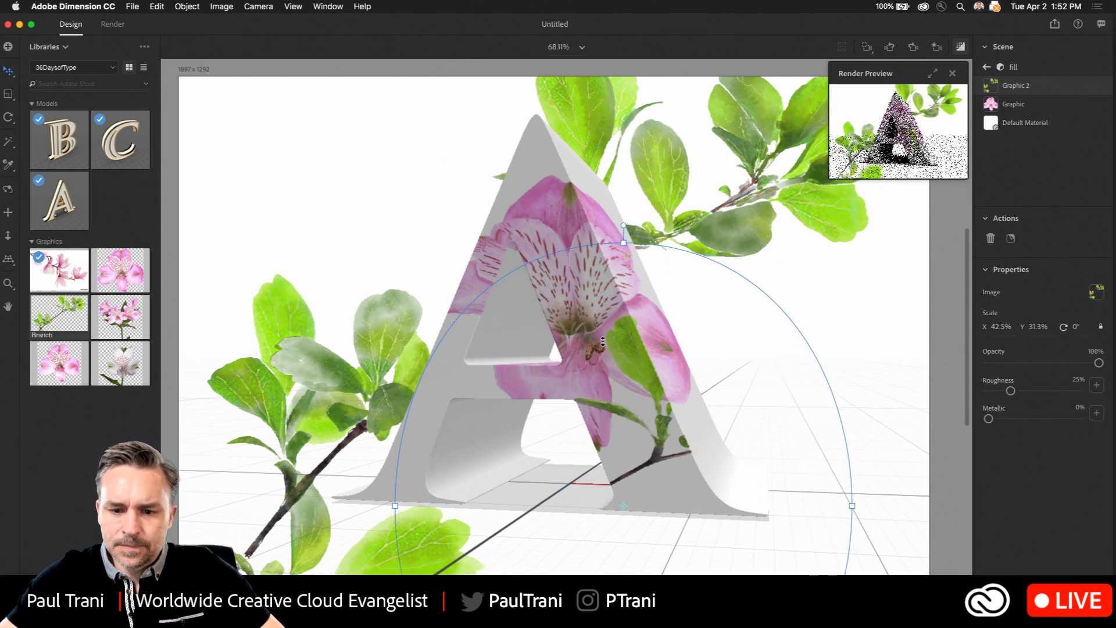
- Shrink the Astromeria graphic on the letter to about 11.4% by 14.7% and move it slightly up toward the A's right edge
{"action": "left_click", "coordinate": [538, 199]}
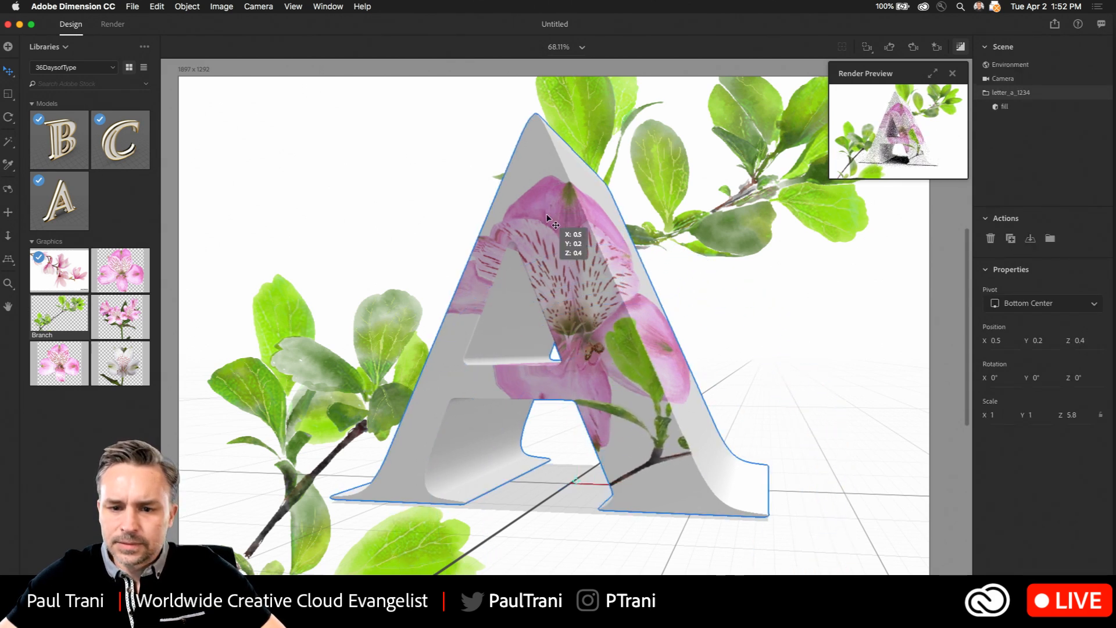
{"action": "double_click", "coordinate": [547, 220]}
{"action": "left_click_drag", "start_coordinate": [568, 162], "coordinate": [567, 198]}
{"action": "left_click_drag", "start_coordinate": [705, 309], "coordinate": [654, 310]}
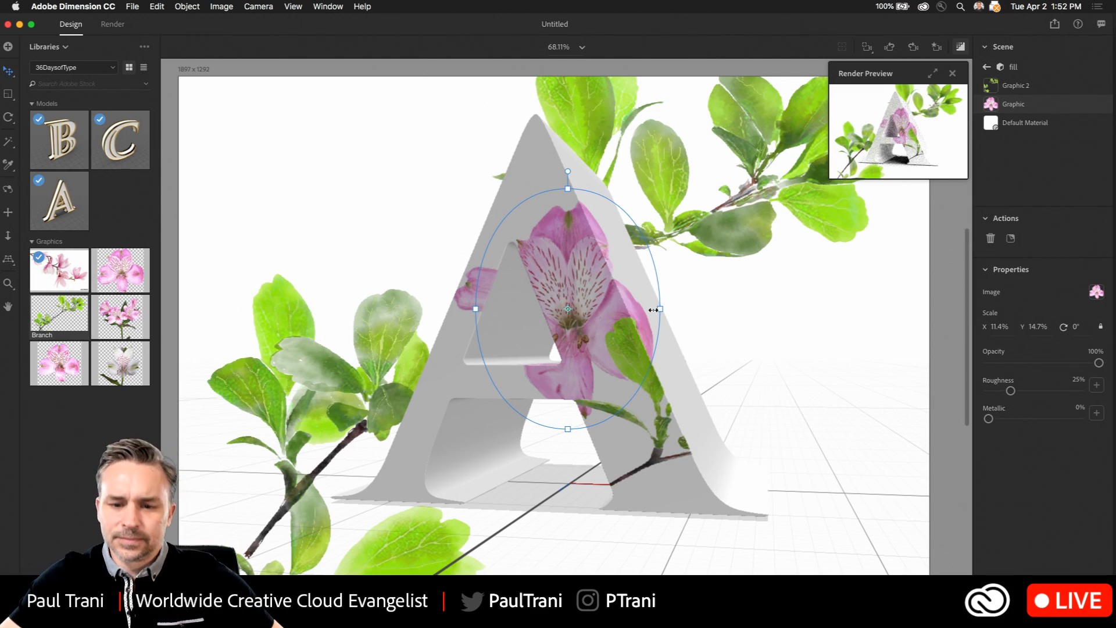
{"action": "left_click_drag", "start_coordinate": [569, 287], "coordinate": [587, 266]}
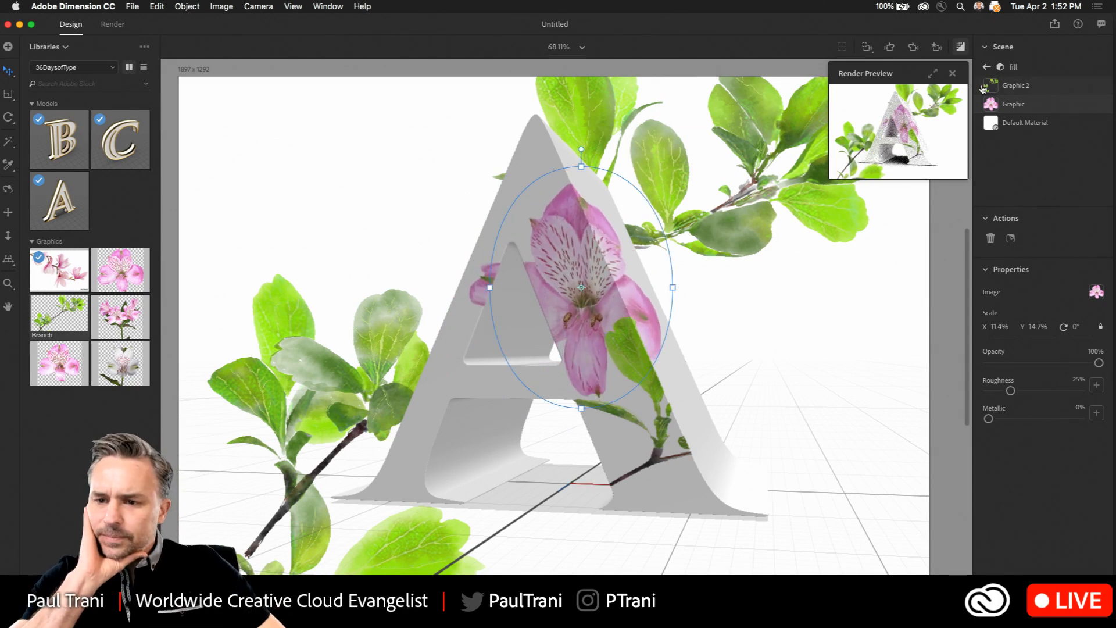
{"action": "left_click", "coordinate": [985, 47]}
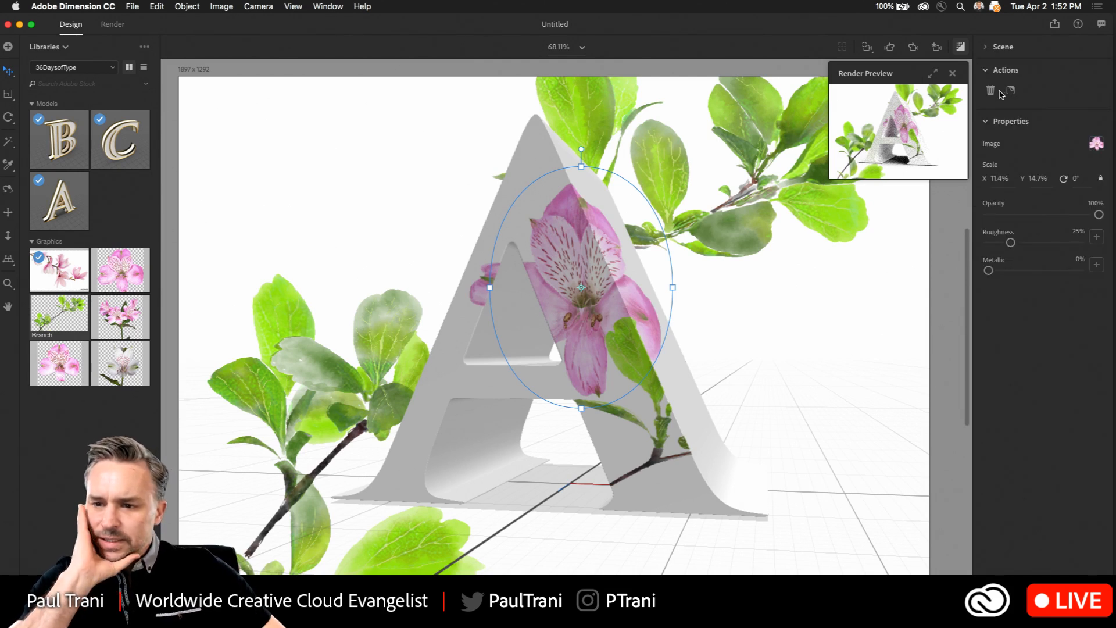
- Set the environment light's intensity to 144% and its rotation to about -15°
{"action": "left_click", "coordinate": [986, 47]}
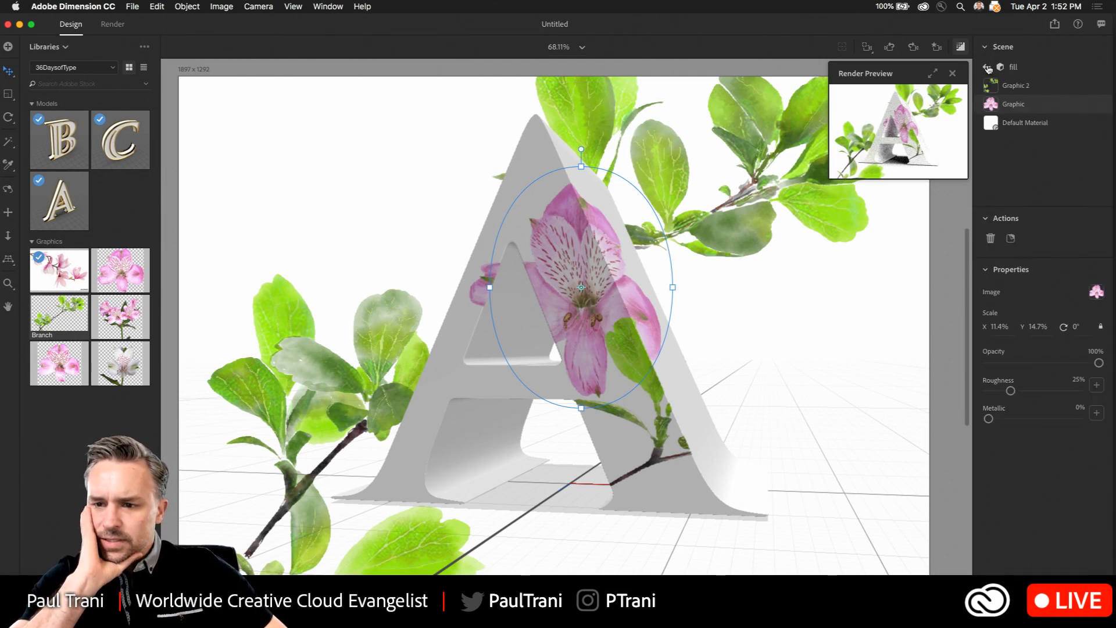
{"action": "left_click", "coordinate": [988, 68]}
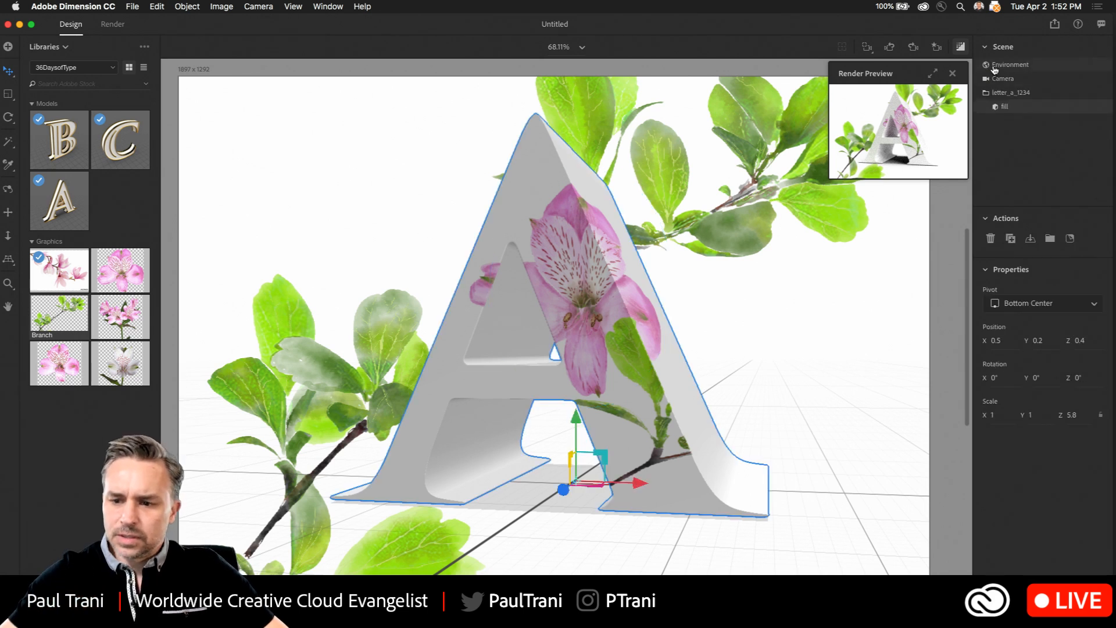
{"action": "left_click", "coordinate": [994, 67]}
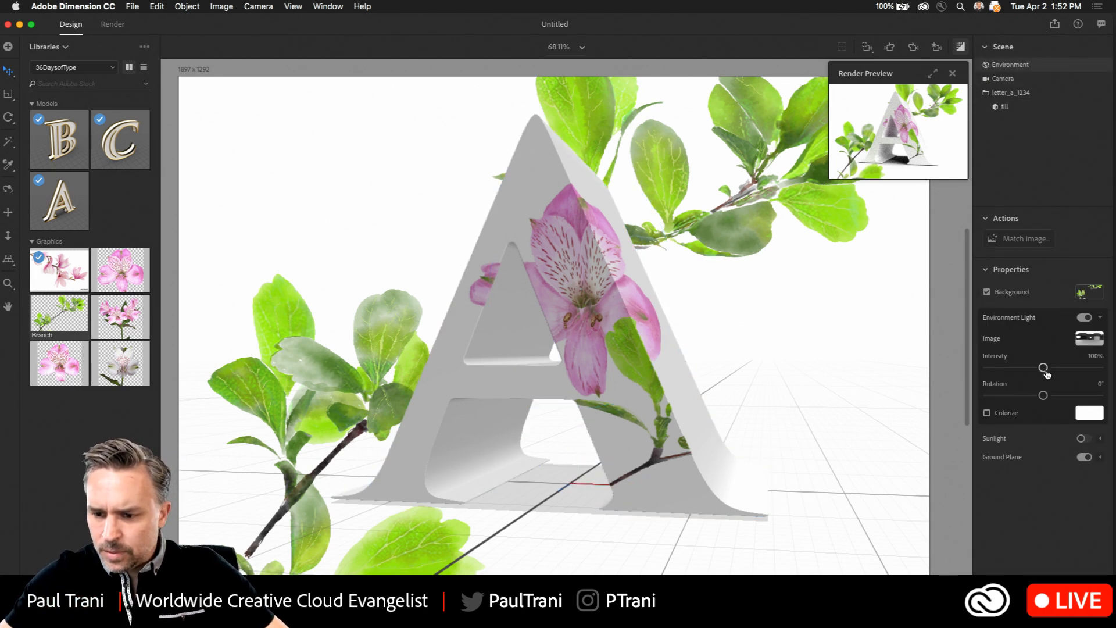
{"action": "mouse_move", "coordinate": [1043, 367]}
{"action": "left_mouse_down"}
{"action": "mouse_move", "coordinate": [1098, 368]}
{"action": "mouse_move", "coordinate": [1026, 370]}
{"action": "mouse_move", "coordinate": [1082, 369]}
{"action": "mouse_move", "coordinate": [1064, 370]}
{"action": "left_mouse_up"}
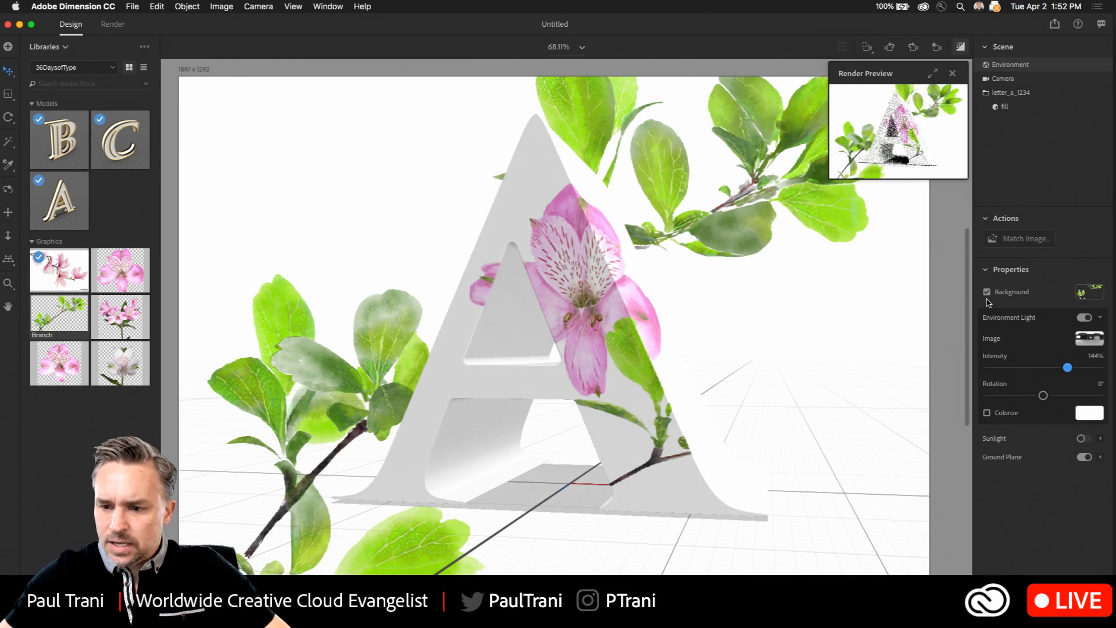
{"action": "mouse_move", "coordinate": [1042, 396]}
{"action": "left_mouse_down"}
{"action": "mouse_move", "coordinate": [1054, 396]}
{"action": "mouse_move", "coordinate": [1037, 395]}
{"action": "left_mouse_up"}
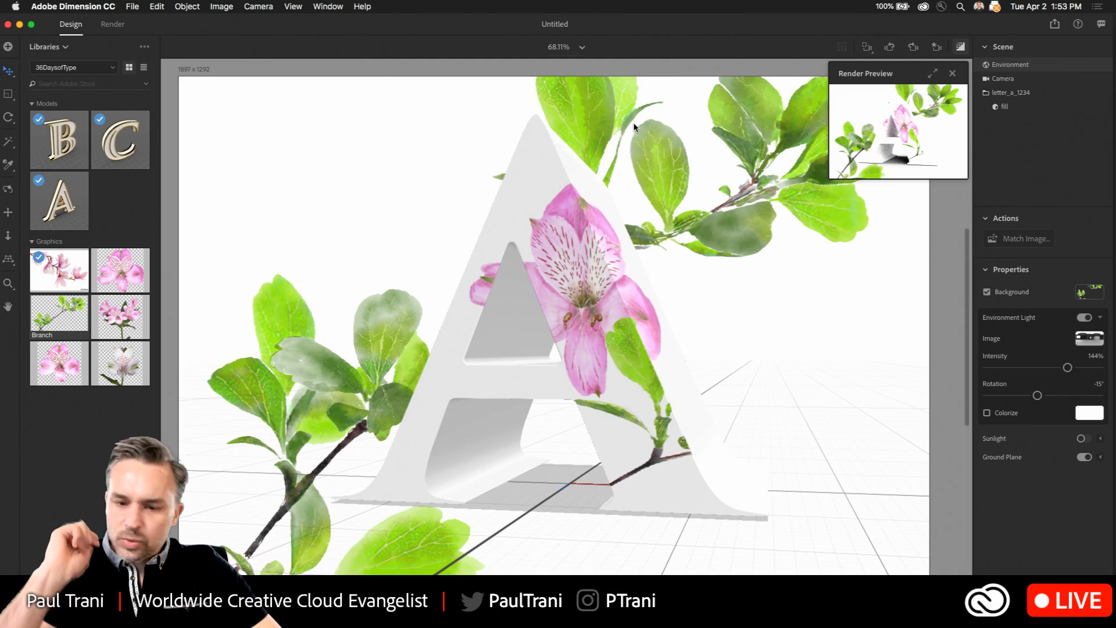
- Add a Plane from the Starter Assets models at the letter's base and tilt it nearly upright about the X axis
{"action": "left_click", "coordinate": [61, 67]}
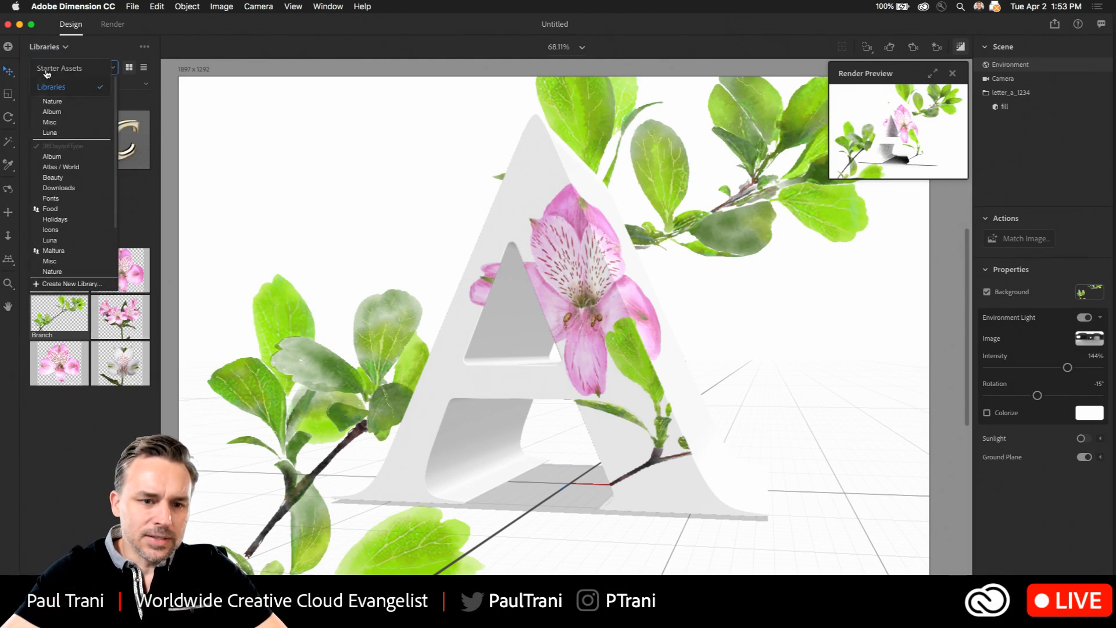
{"action": "left_click", "coordinate": [47, 69]}
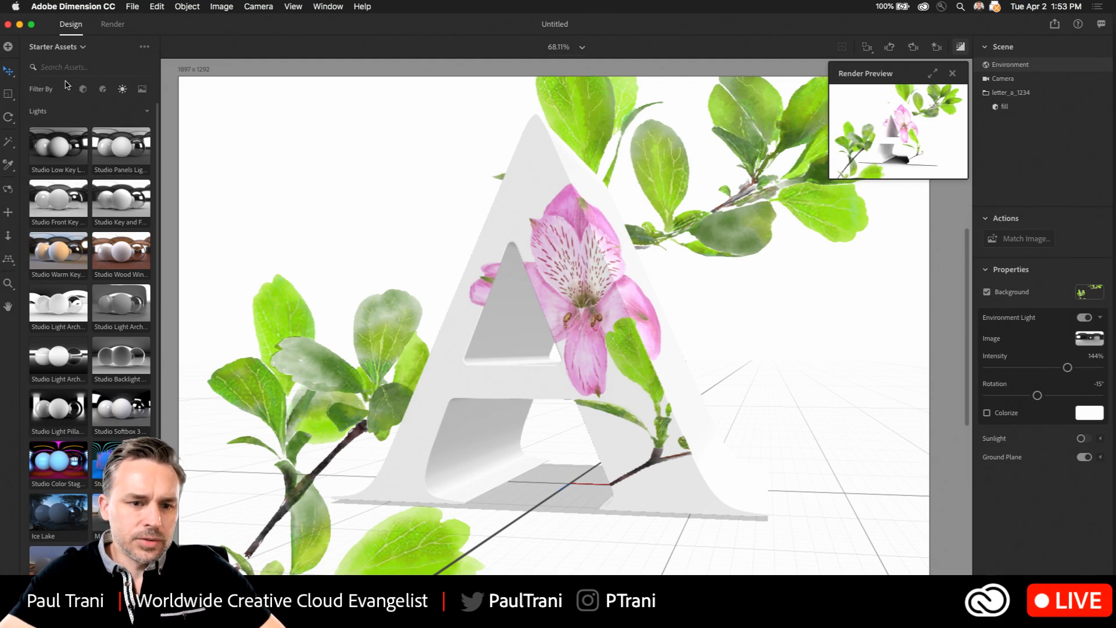
{"action": "left_click", "coordinate": [83, 89]}
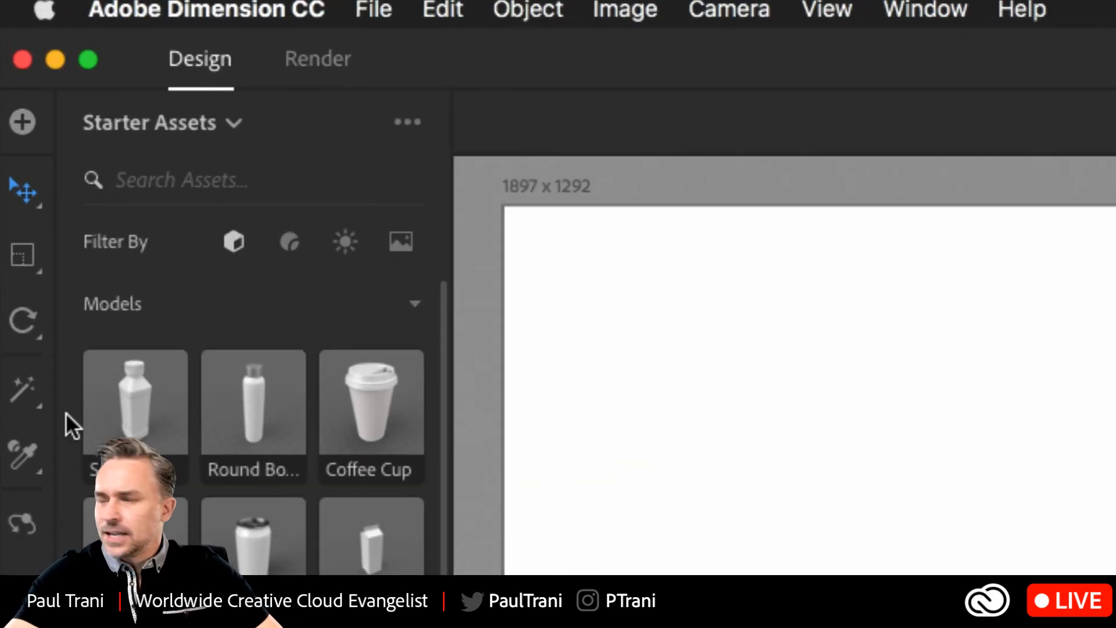
{"action": "scroll", "coordinate": [253, 436], "scroll_direction": "down", "scroll_amount": 10}
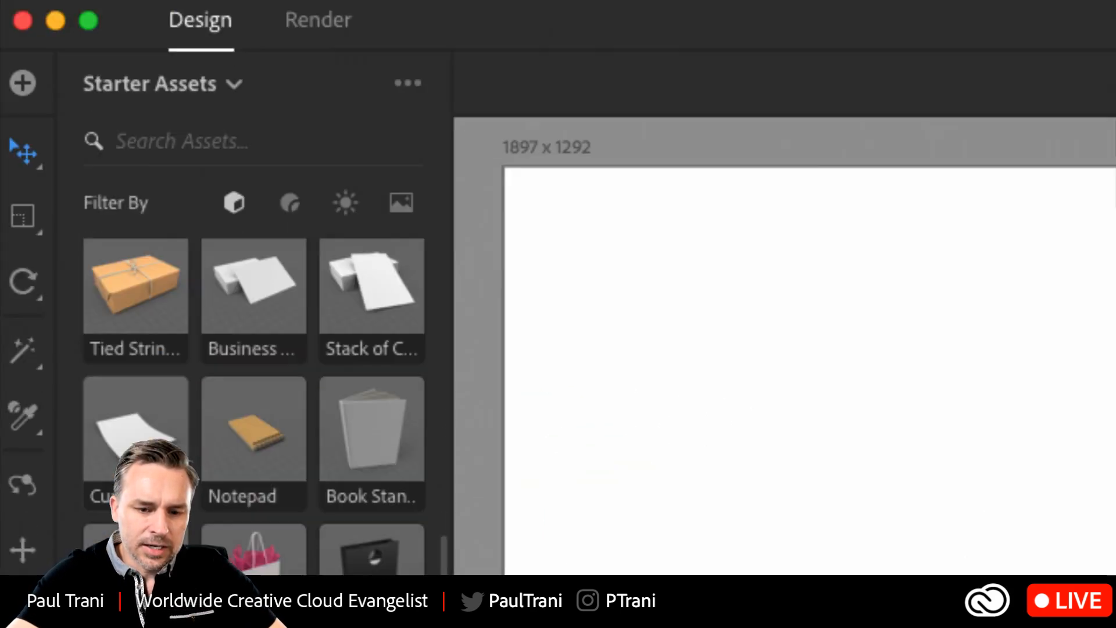
{"action": "scroll", "coordinate": [140, 331], "scroll_direction": "down", "scroll_amount": 12}
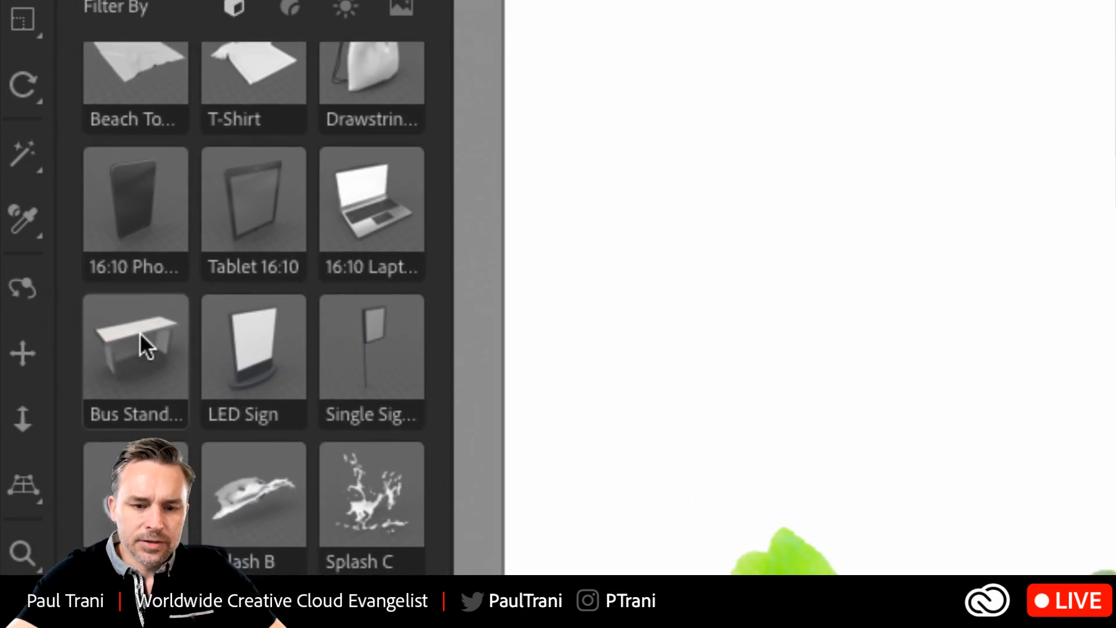
{"action": "scroll", "coordinate": [139, 336], "scroll_direction": "down", "scroll_amount": 3}
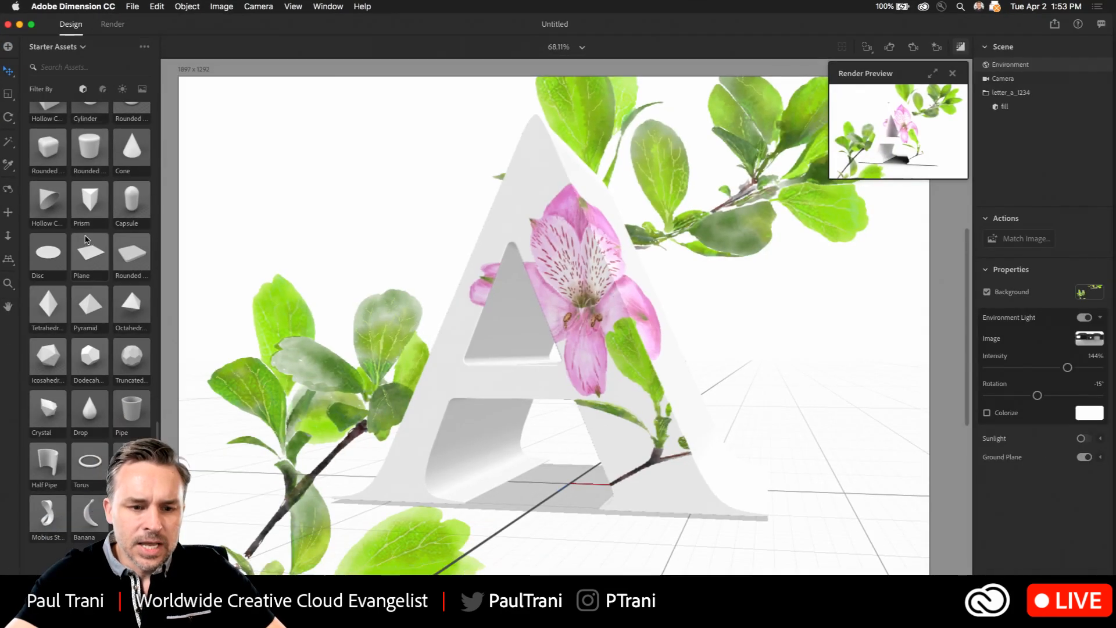
{"action": "left_click_drag", "start_coordinate": [84, 256], "coordinate": [558, 491]}
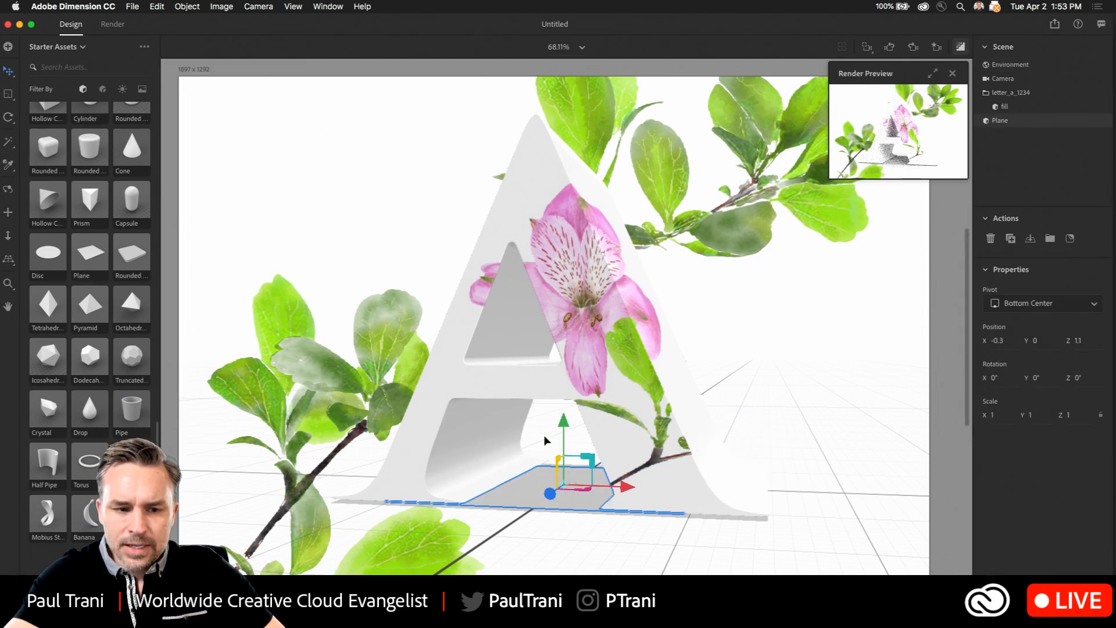
{"action": "key", "text": "r"}
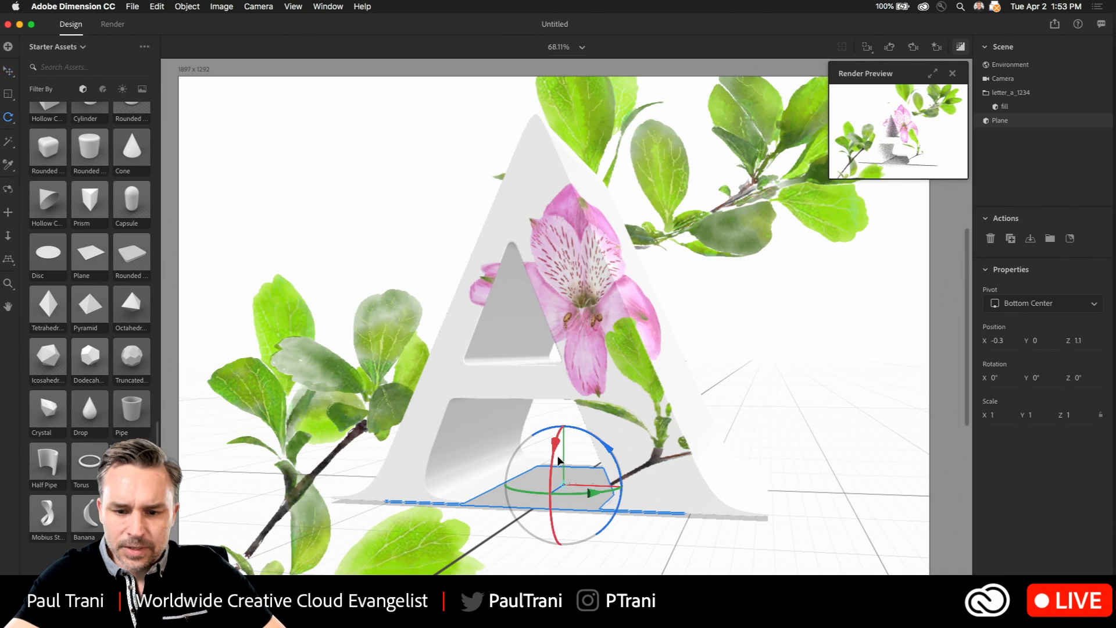
{"action": "left_click_drag", "start_coordinate": [557, 462], "coordinate": [524, 551]}
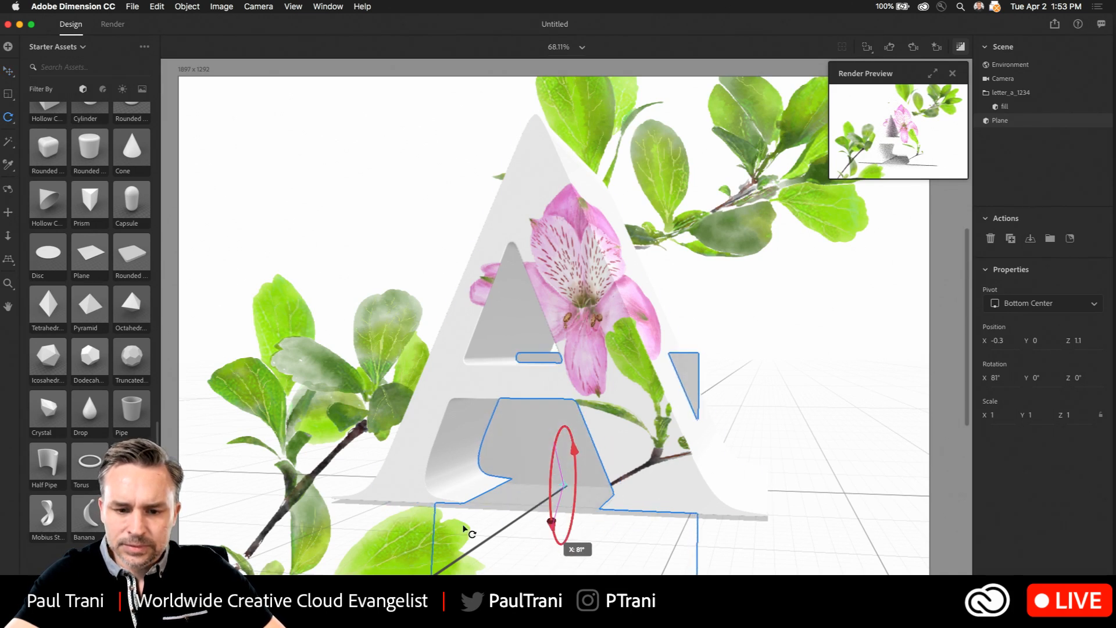
- Turn off the scene's background image and set the plane's position to 0, 0, 0 with an X rotation of 90°
{"action": "left_click", "coordinate": [677, 156]}
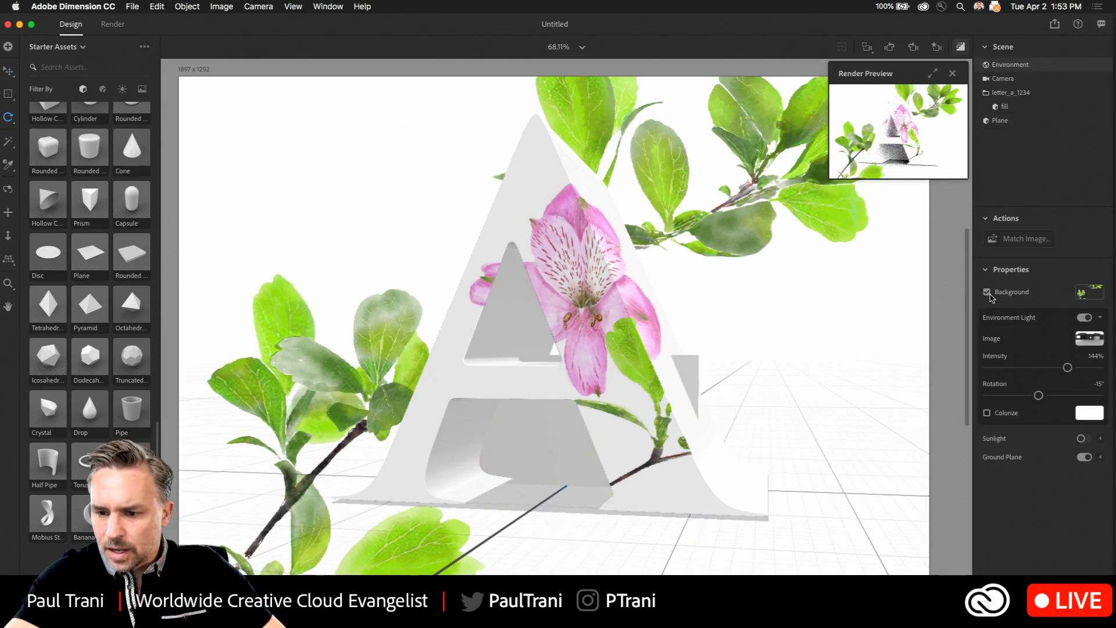
{"action": "left_click", "coordinate": [986, 291]}
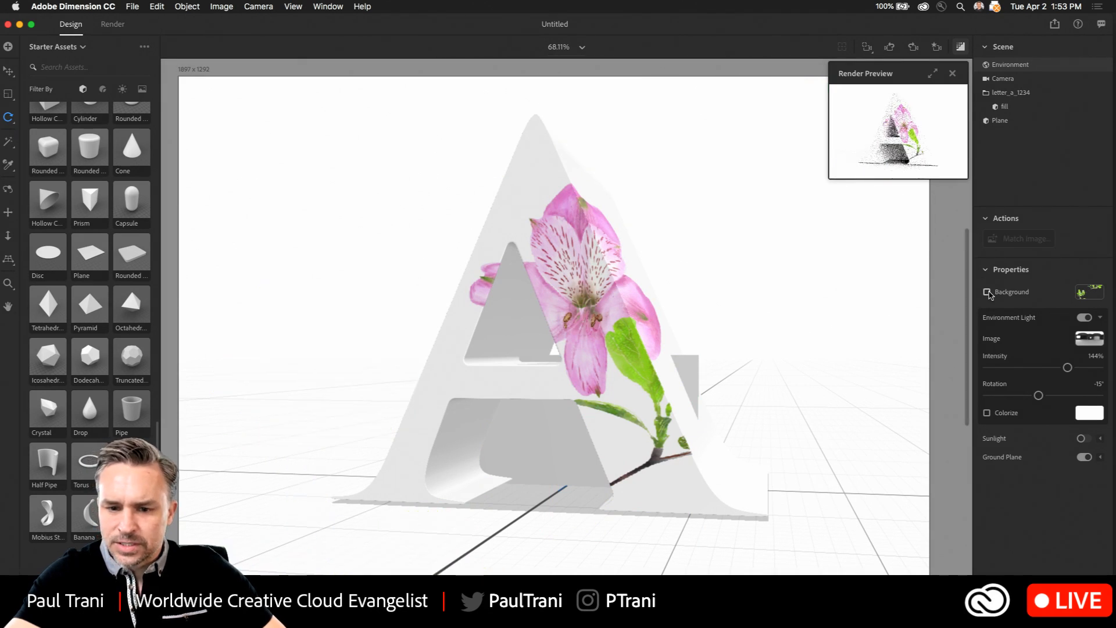
{"action": "left_click", "coordinate": [449, 451]}
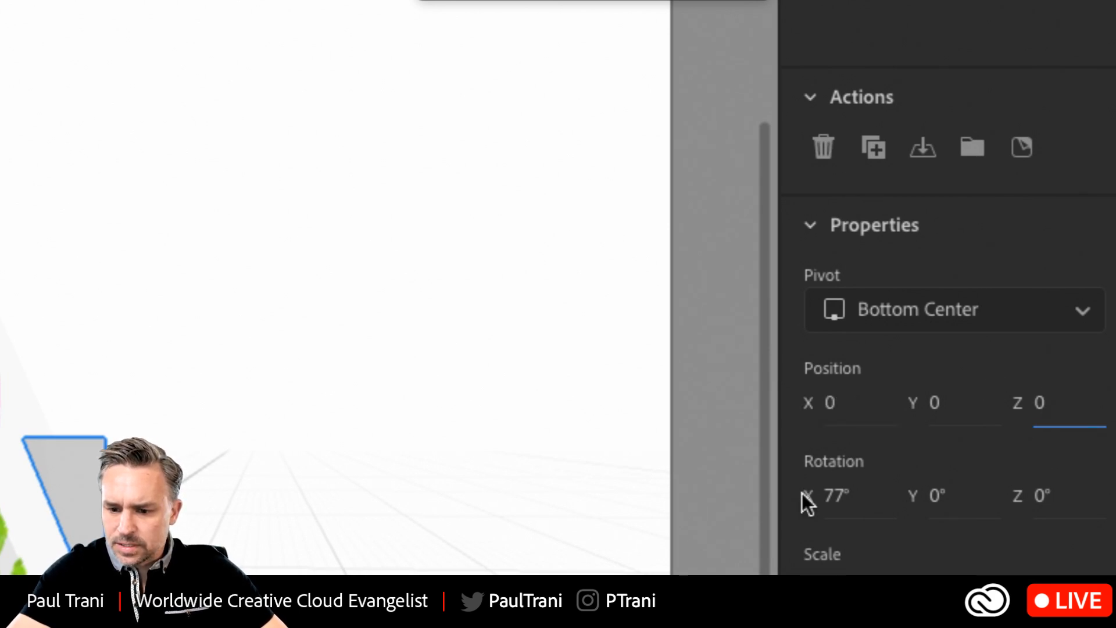
{"action": "left_click", "coordinate": [825, 495]}
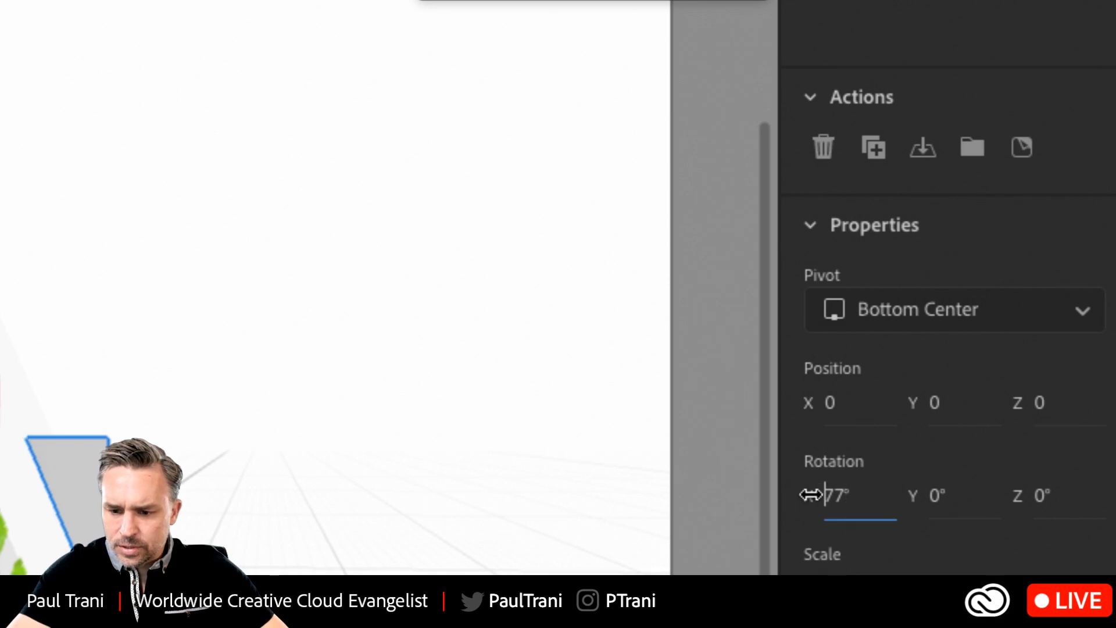
{"action": "key", "text": "Return"}
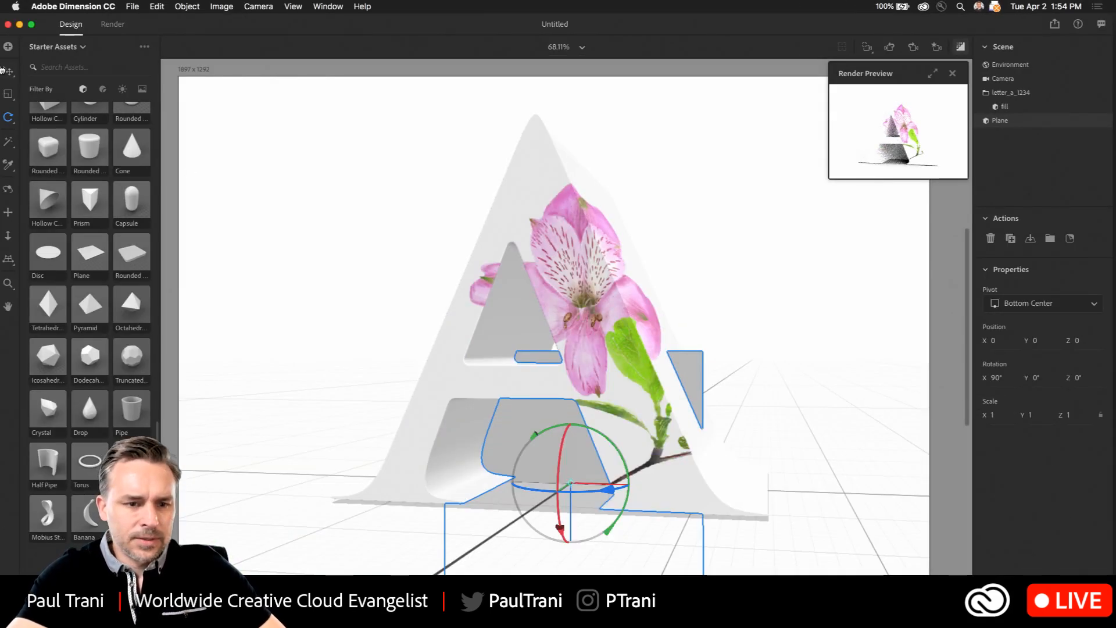
- Raise the plane to about Y 8.1 and scale it uniformly to about 3.1 so it forms a backdrop behind the letter
{"action": "left_click", "coordinate": [7, 72]}
{"action": "left_click_drag", "start_coordinate": [571, 550], "coordinate": [571, 440]}
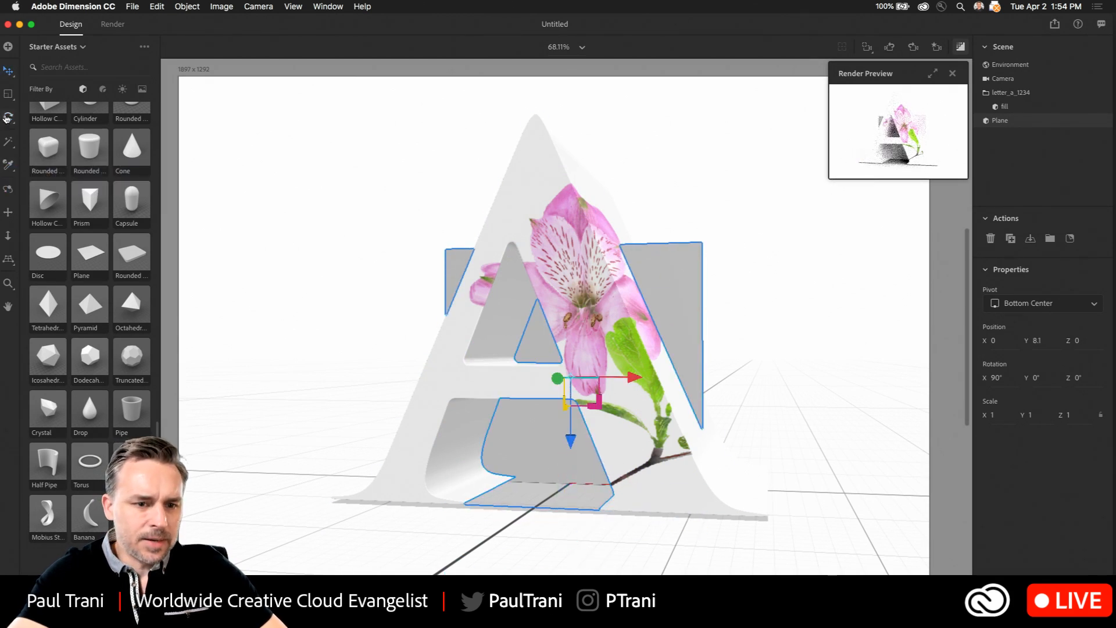
{"action": "left_click", "coordinate": [8, 94]}
{"action": "left_click_drag", "start_coordinate": [663, 287], "coordinate": [1114, 3]}
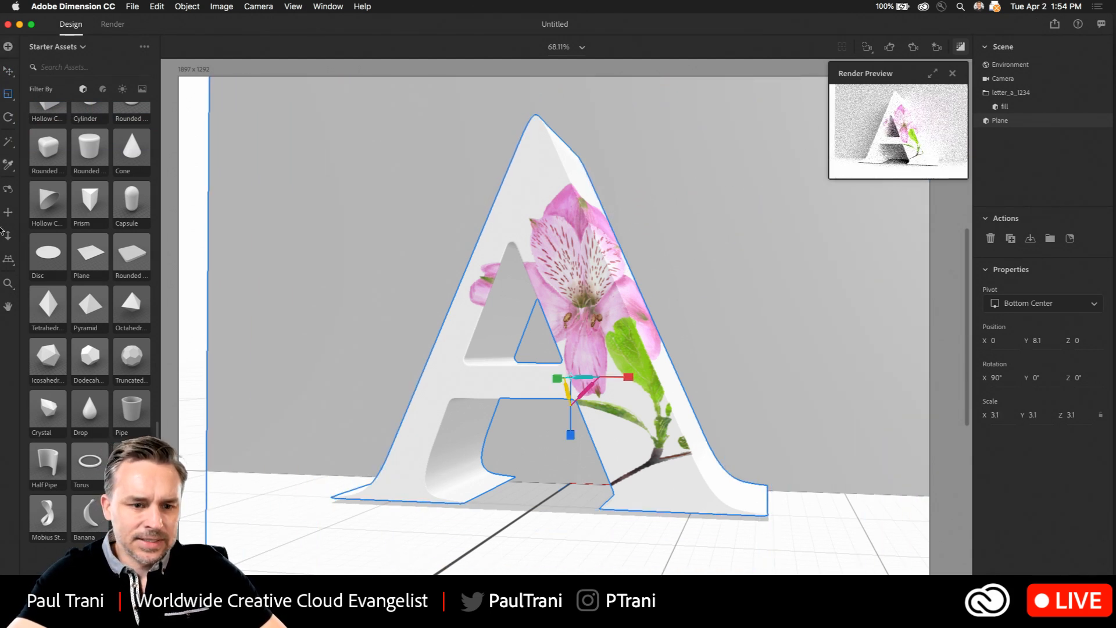
- Orbit the camera slightly so the letter faces it more directly, and turn off the environment's ground plane
{"action": "left_click", "coordinate": [8, 189]}
{"action": "left_click_drag", "start_coordinate": [396, 317], "coordinate": [417, 317]}
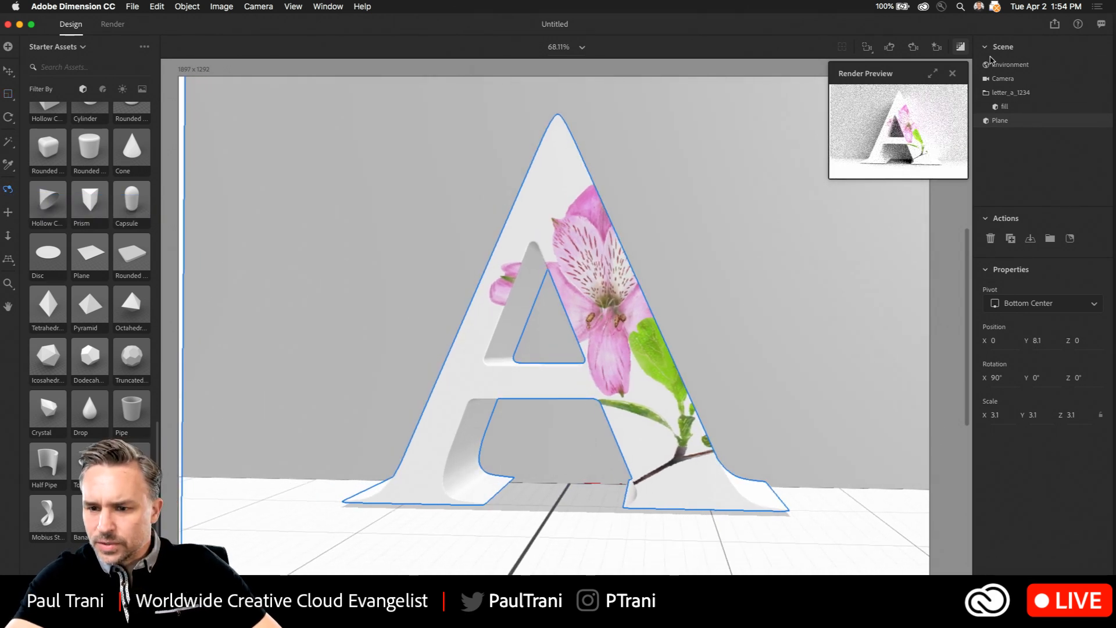
{"action": "left_click", "coordinate": [1000, 66]}
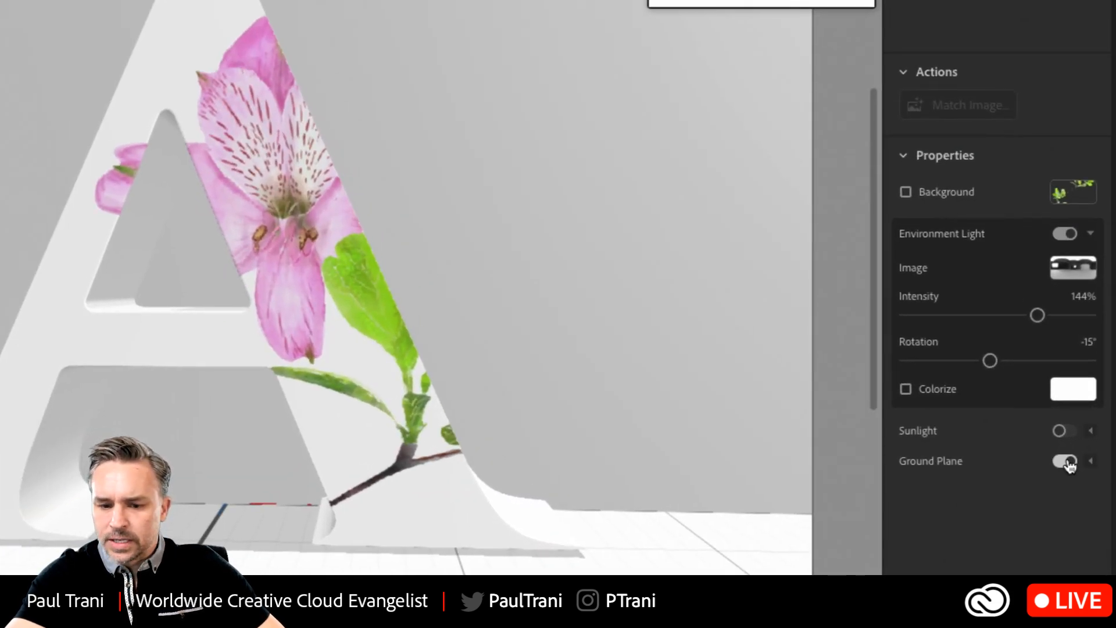
{"action": "left_click", "coordinate": [1065, 461]}
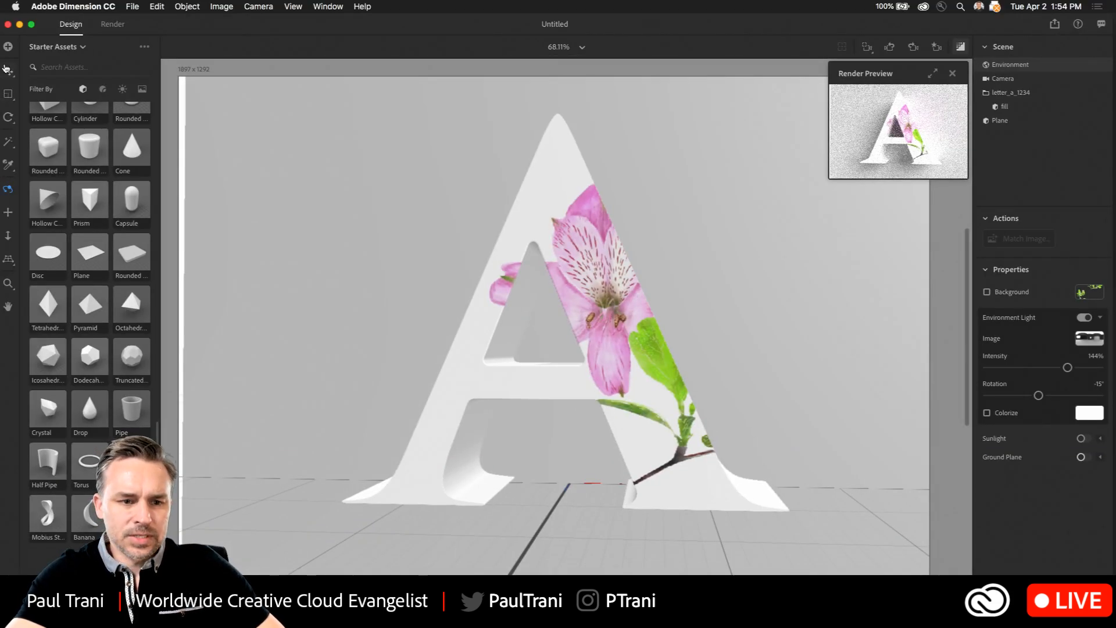
- Reframe the camera so the letter A is centered and larger, with the backdrop plane filling the canvas
{"action": "left_click", "coordinate": [6, 70]}
{"action": "left_click", "coordinate": [7, 191]}
{"action": "mouse_move", "coordinate": [411, 268]}
{"action": "left_mouse_down"}
{"action": "mouse_move", "coordinate": [391, 270]}
{"action": "mouse_move", "coordinate": [412, 268]}
{"action": "left_mouse_up"}
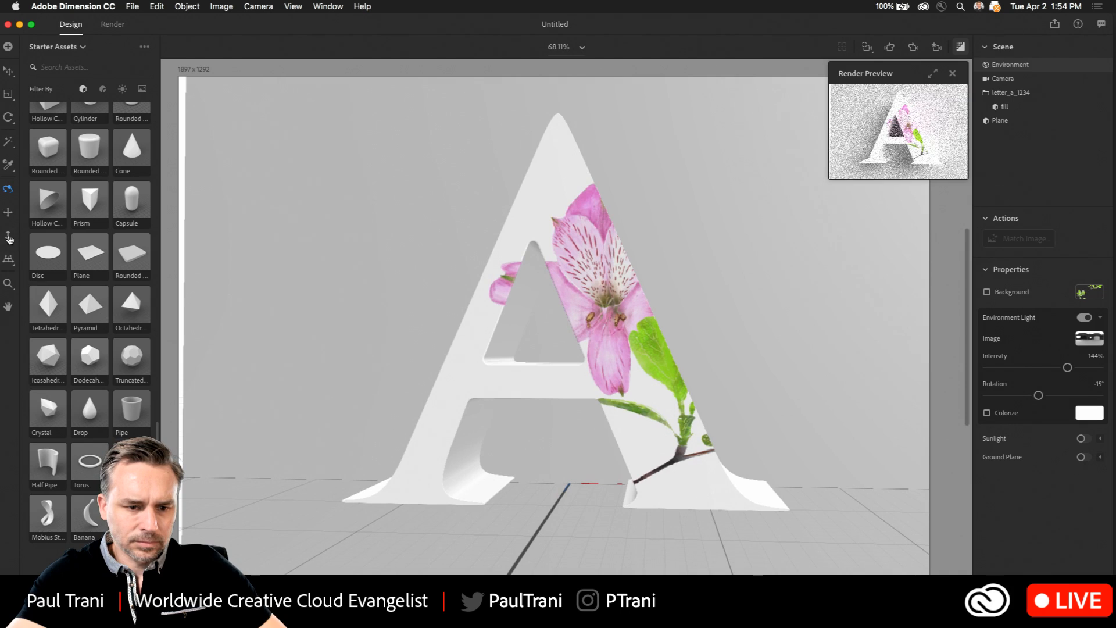
{"action": "mouse_move", "coordinate": [647, 357]}
{"action": "left_mouse_down"}
{"action": "mouse_move", "coordinate": [642, 344]}
{"action": "mouse_move", "coordinate": [638, 359]}
{"action": "left_mouse_up"}
{"action": "left_click", "coordinate": [8, 212]}
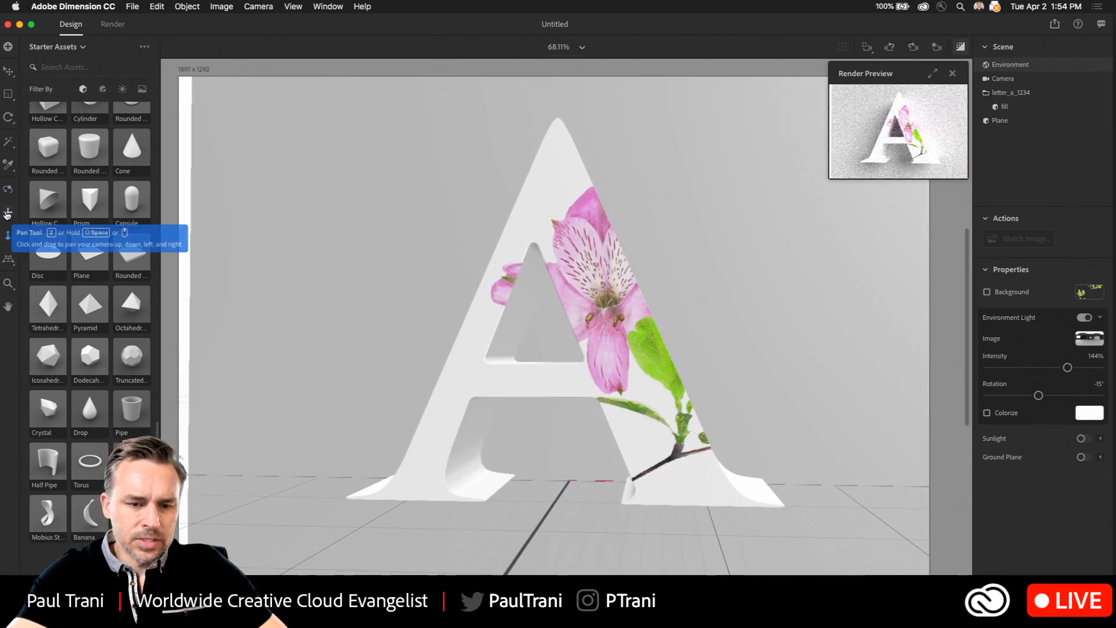
{"action": "left_click_drag", "start_coordinate": [361, 274], "coordinate": [353, 281]}
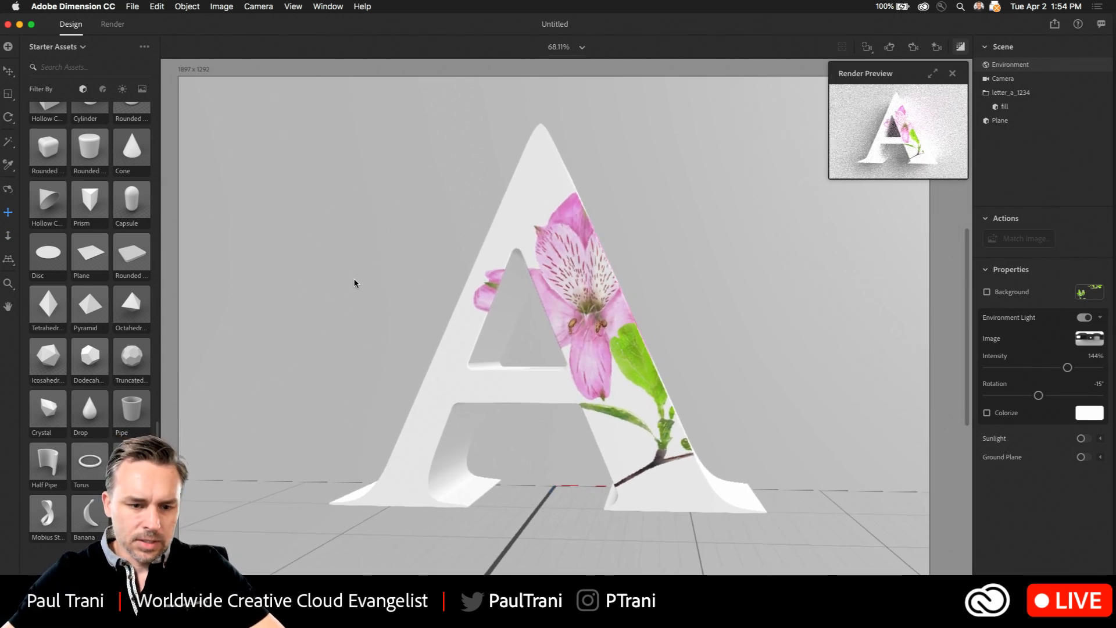
{"action": "left_click_drag", "start_coordinate": [245, 317], "coordinate": [249, 313]}
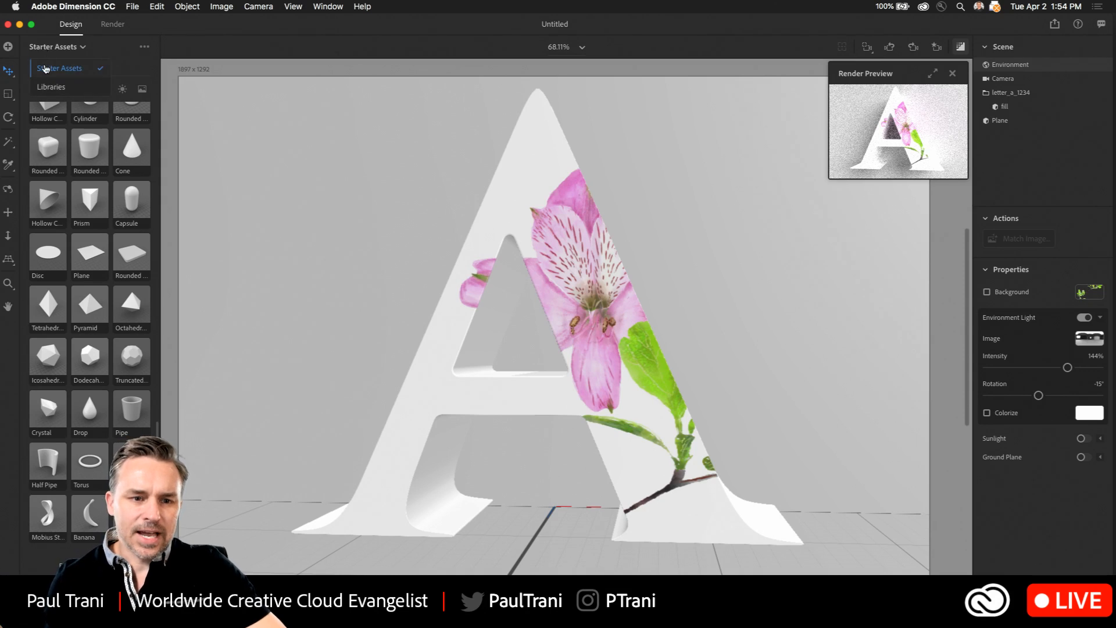
- Place the pink Astromeria graphic from the 36DaysofType library on the backdrop plane, scaled to about 9.7%, behind the A's left side
{"action": "left_click", "coordinate": [44, 87]}
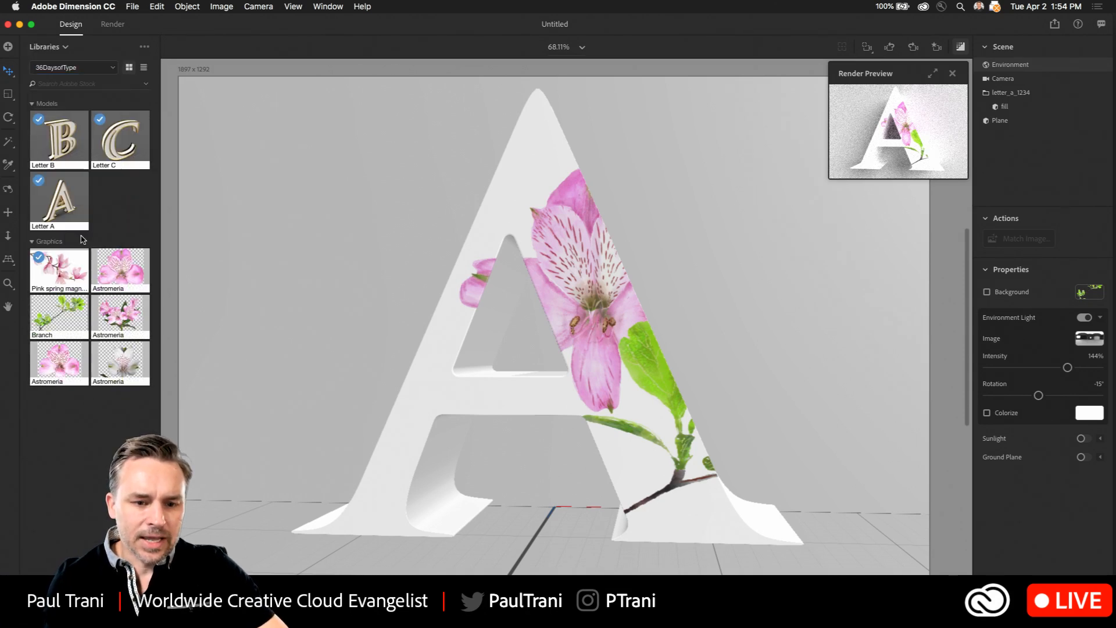
{"action": "left_click_drag", "start_coordinate": [126, 273], "coordinate": [268, 234]}
{"action": "left_click_drag", "start_coordinate": [605, 343], "coordinate": [322, 173]}
{"action": "left_click_drag", "start_coordinate": [728, 248], "coordinate": [385, 228]}
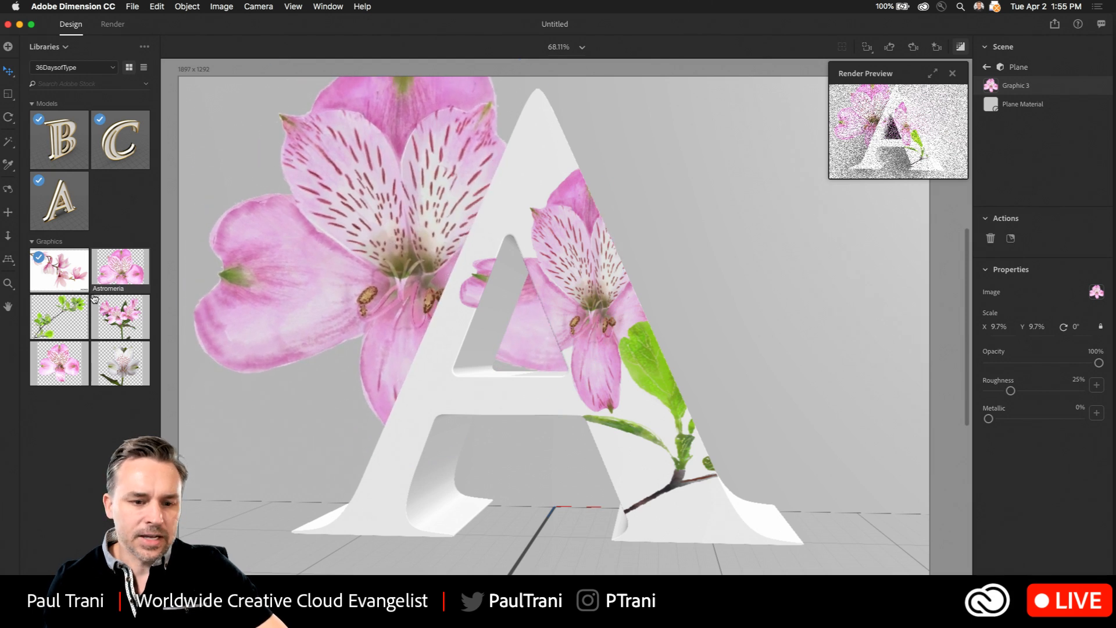
- Place the Branch graphic on the backdrop plane and enlarge it to about 14.1% so it extends past both sides of the letter
{"action": "left_click_drag", "start_coordinate": [58, 317], "coordinate": [235, 444]}
{"action": "left_click_drag", "start_coordinate": [463, 299], "coordinate": [615, 238]}
{"action": "left_click", "coordinate": [649, 246]}
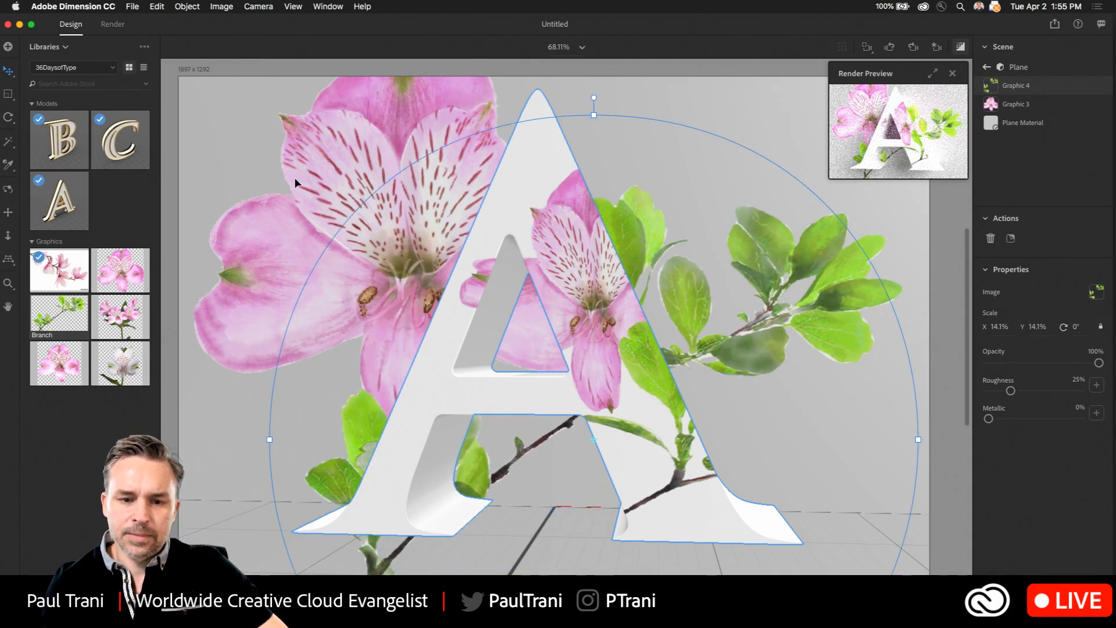
- Move the backdrop plane to about X -2, Z 6.2, closer behind the letter, and check it in the enlarged render preview
{"action": "left_click", "coordinate": [307, 196]}
{"action": "left_click_drag", "start_coordinate": [723, 360], "coordinate": [659, 293]}
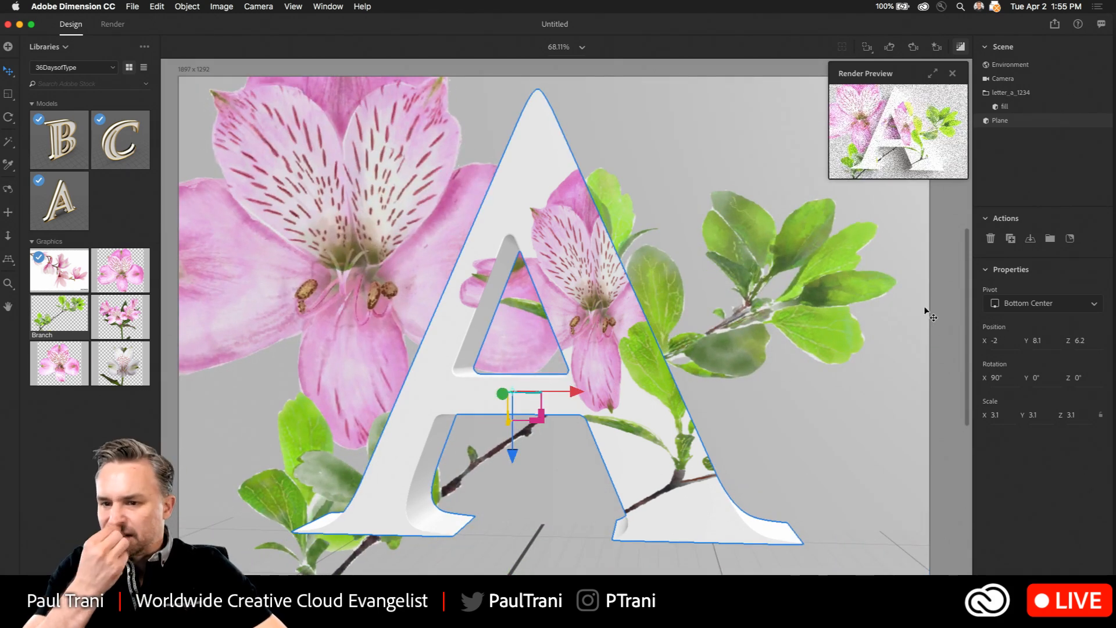
{"action": "left_click", "coordinate": [931, 75]}
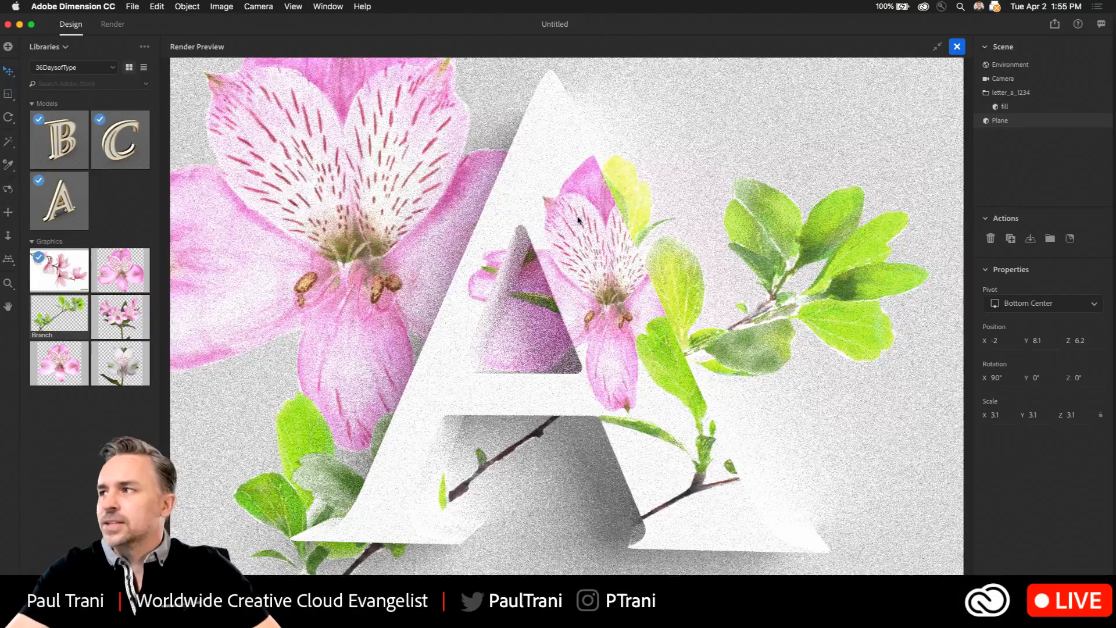
{"action": "left_click", "coordinate": [936, 47]}
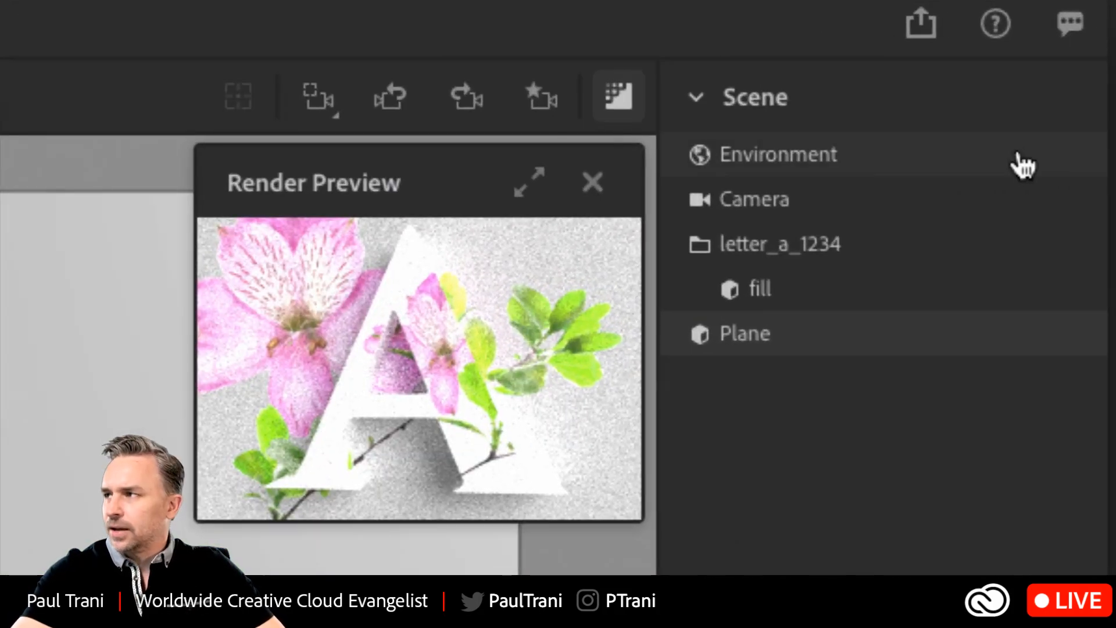
- Open the backdrop plane's material layers and move the pink flower graphic above the branch graphic
{"action": "double_click", "coordinate": [705, 330]}
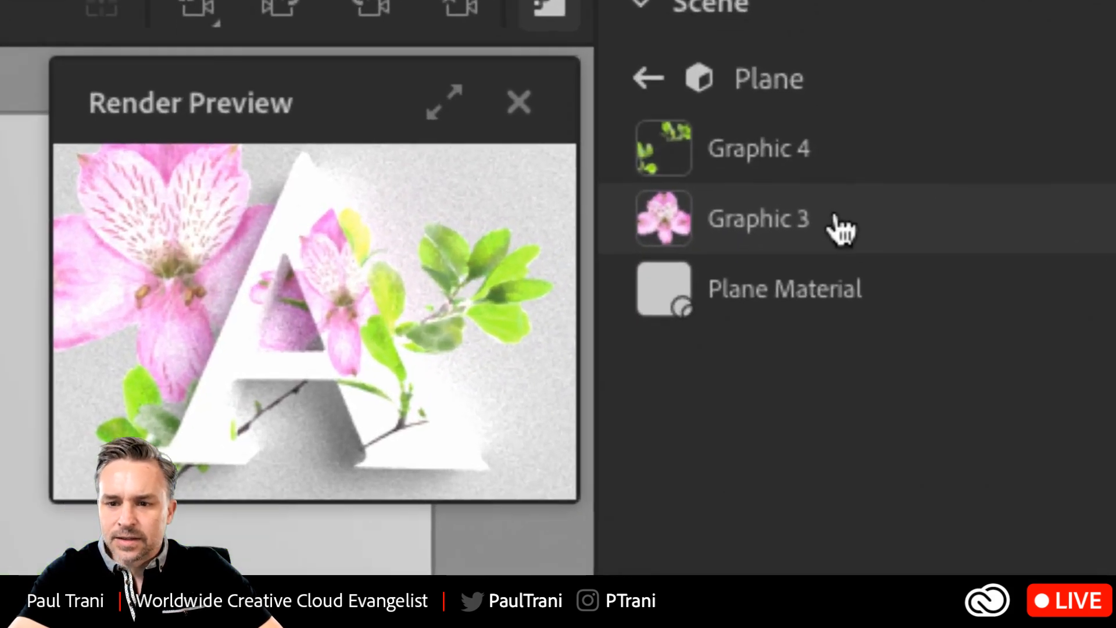
{"action": "left_click_drag", "start_coordinate": [1037, 107], "coordinate": [1042, 80]}
{"action": "left_click_drag", "start_coordinate": [859, 129], "coordinate": [862, 124]}
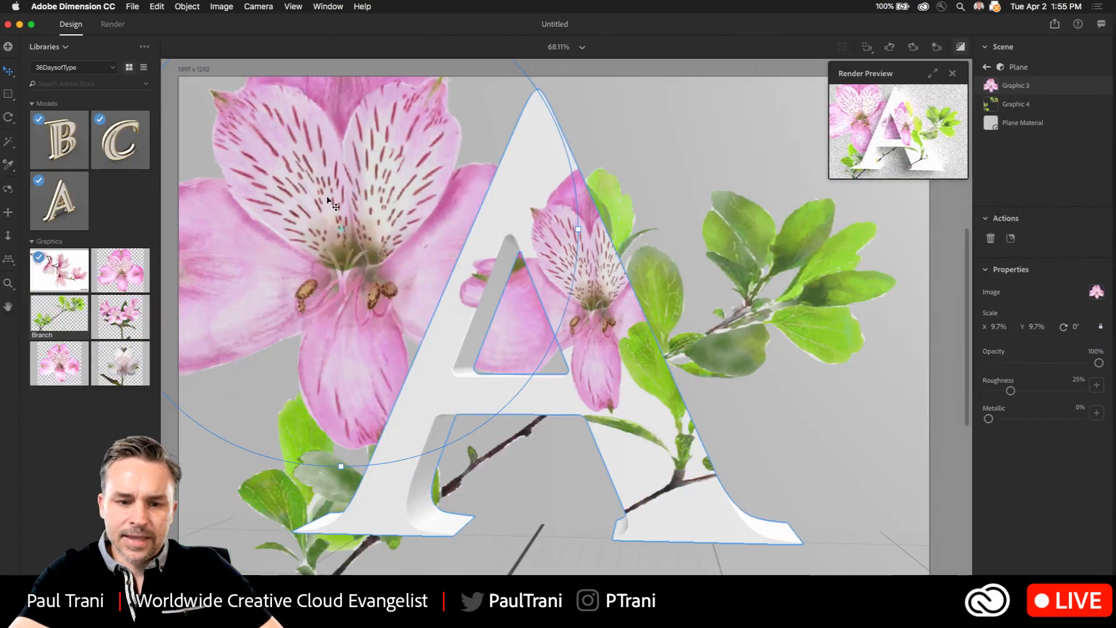
- Try the large flower graphic centered behind the letter A, try resizing its height, and undo the resize
{"action": "left_click_drag", "start_coordinate": [328, 200], "coordinate": [588, 202]}
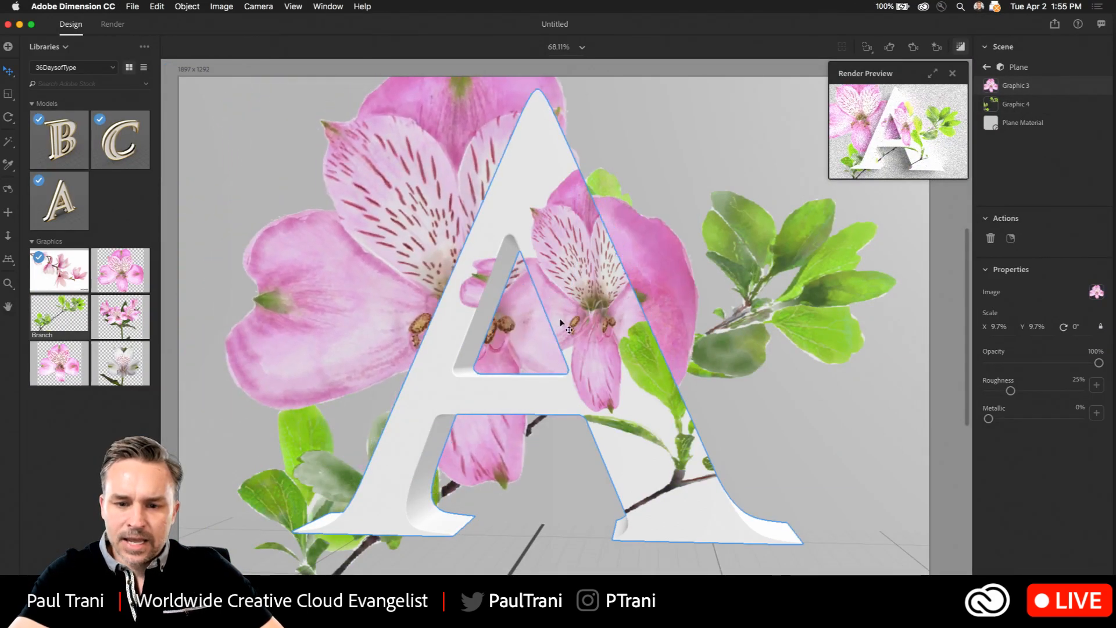
{"action": "left_click_drag", "start_coordinate": [562, 323], "coordinate": [613, 390]}
{"action": "left_click_drag", "start_coordinate": [511, 89], "coordinate": [516, 201]}
{"action": "key", "text": "super+z"}
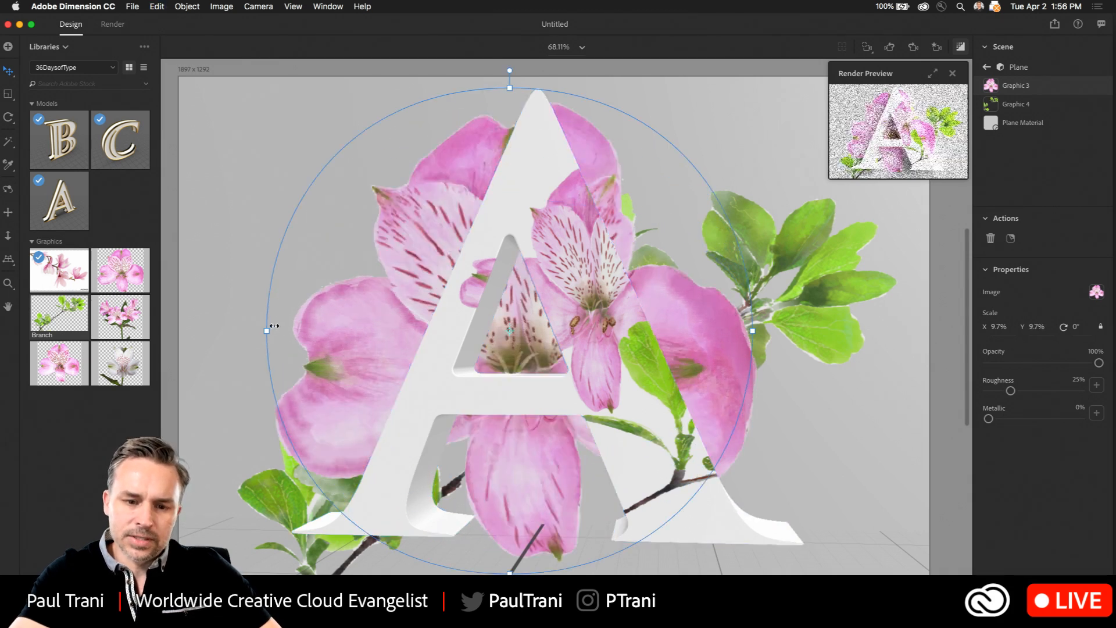
- Scale the plane's large flower to about 7.2% by 6.9% and place it behind the A's upper left side
{"action": "left_click_drag", "start_coordinate": [267, 333], "coordinate": [358, 332]}
{"action": "key", "text": "z"}
{"action": "key", "text": "super+z"}
{"action": "left_click", "coordinate": [8, 71]}
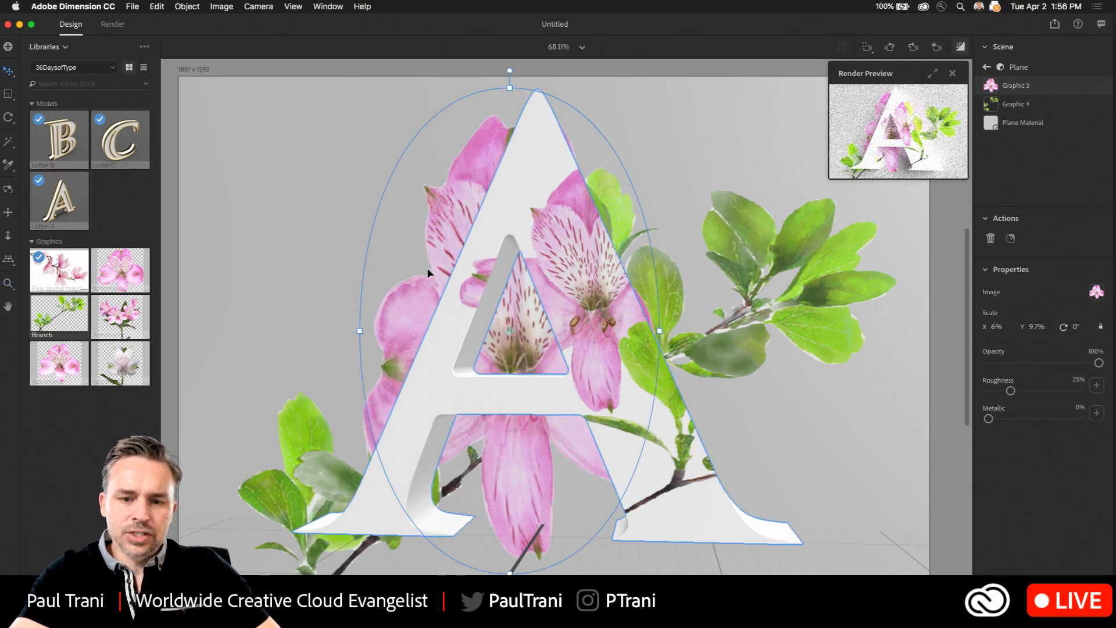
{"action": "left_click_drag", "start_coordinate": [360, 331], "coordinate": [329, 337]}
{"action": "left_click_drag", "start_coordinate": [453, 259], "coordinate": [337, 184]}
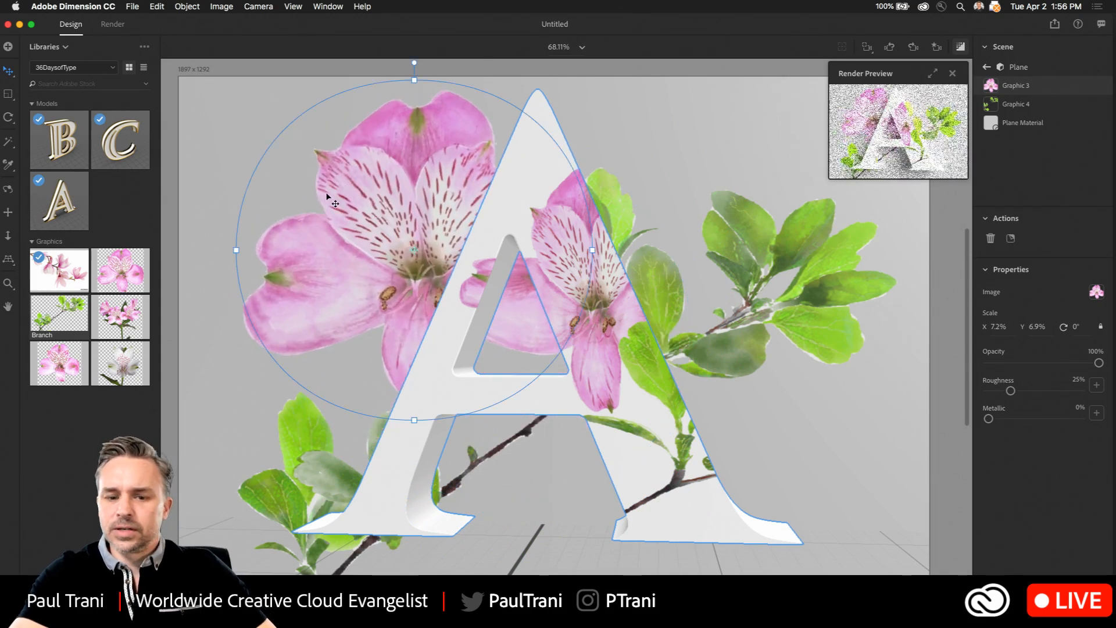
- Narrow the large flower to about 6.4% horizontally, shift it slightly down, and rotate it to about -21°
{"action": "left_click_drag", "start_coordinate": [349, 266], "coordinate": [345, 264]}
{"action": "left_click_drag", "start_coordinate": [233, 249], "coordinate": [249, 248]}
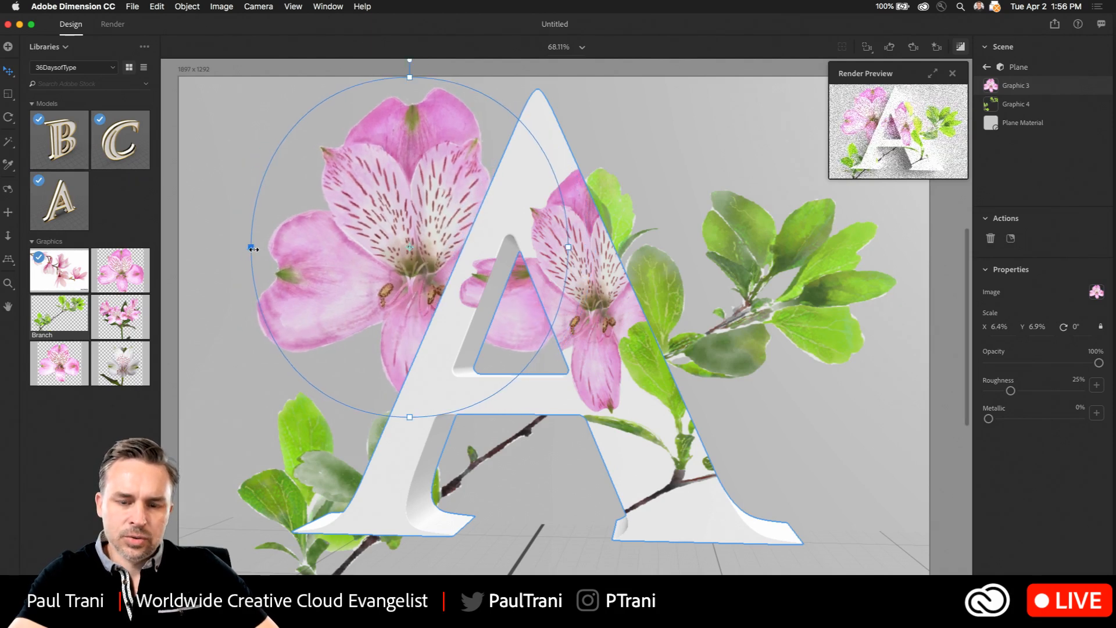
{"action": "left_click_drag", "start_coordinate": [391, 134], "coordinate": [389, 155]}
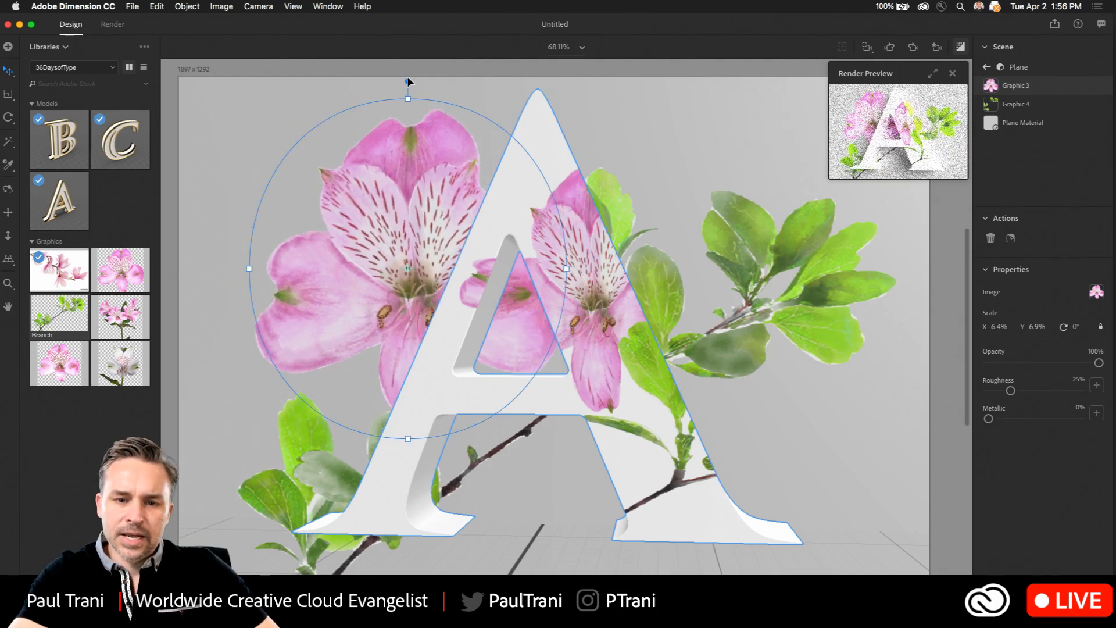
{"action": "left_click_drag", "start_coordinate": [407, 81], "coordinate": [322, 123]}
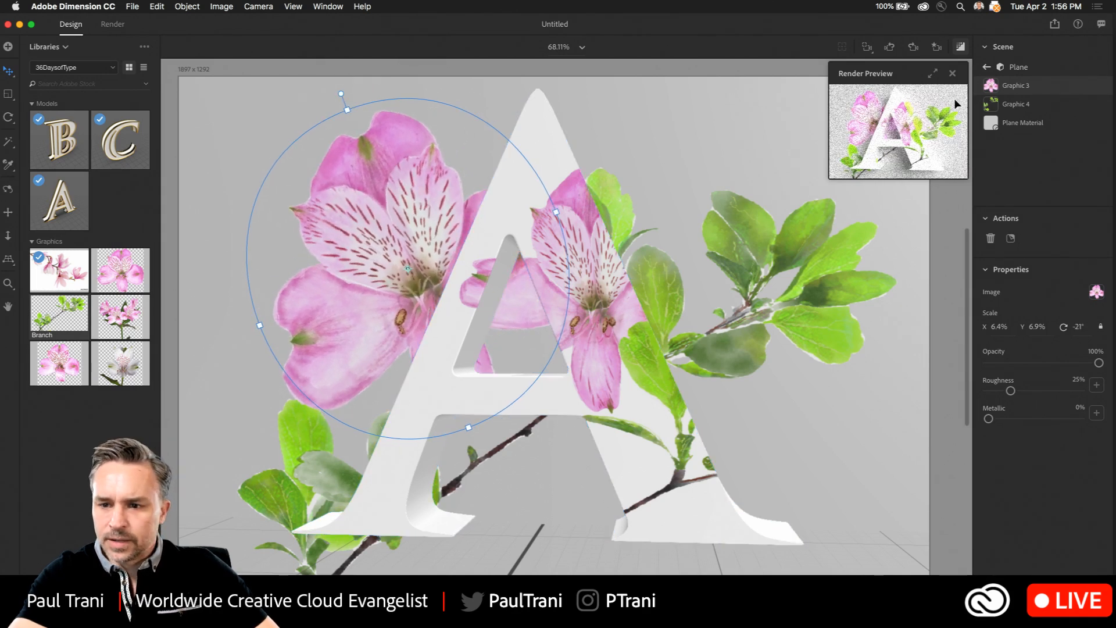
- Reduce the height of the letter fill's flower graphic to about 10.3%, rotate it to about 18°, and reposition it beside the A's opening
{"action": "left_click", "coordinate": [985, 66]}
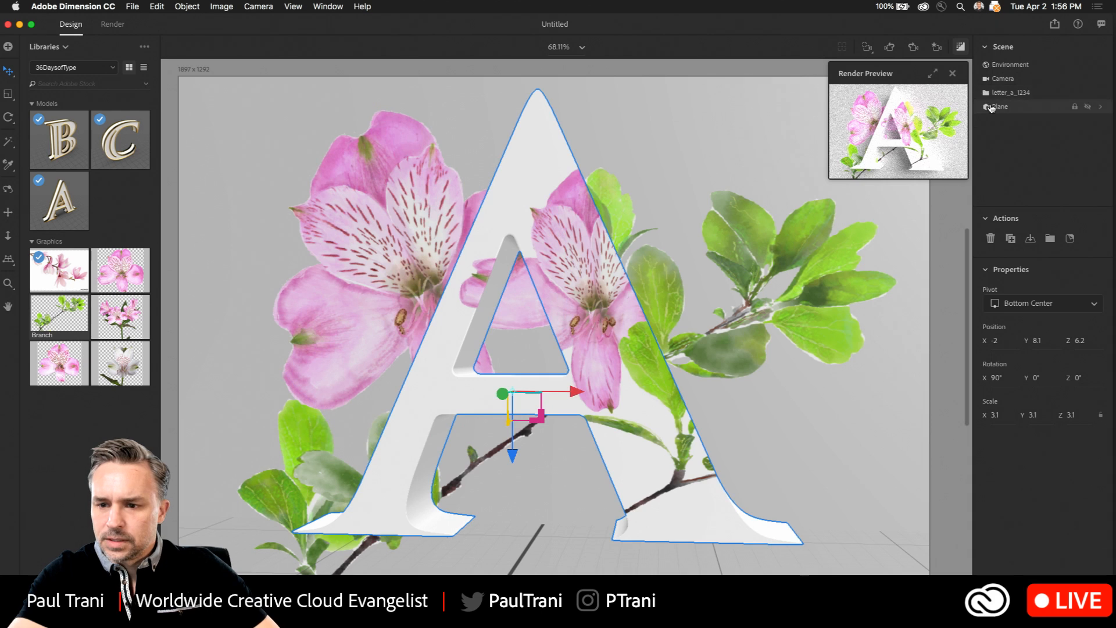
{"action": "left_click", "coordinate": [984, 93]}
{"action": "left_click", "coordinate": [999, 108]}
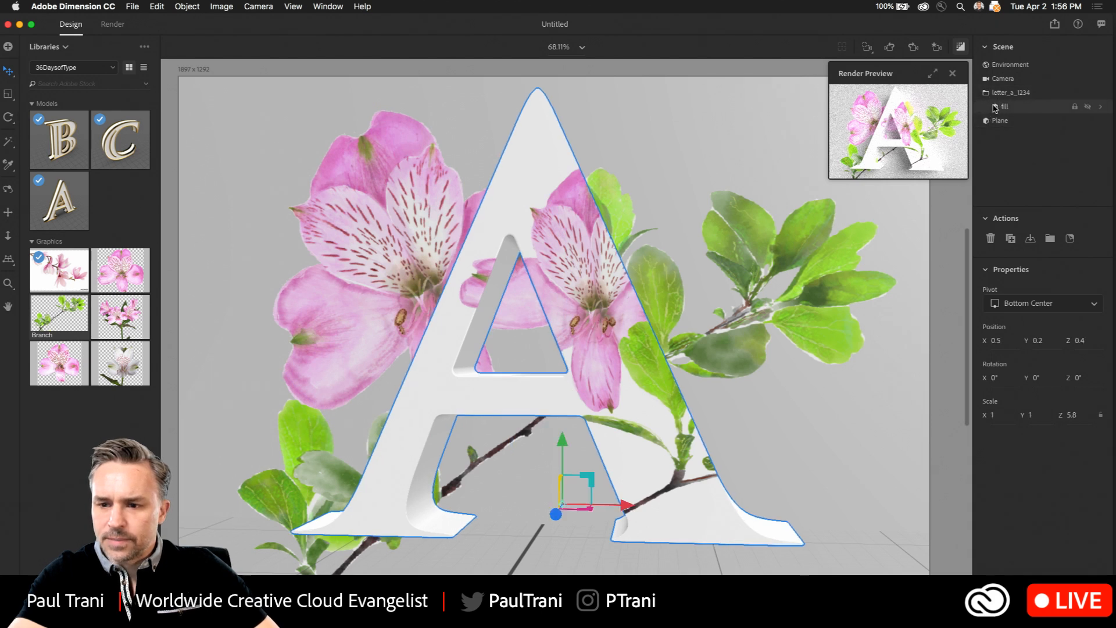
{"action": "double_click", "coordinate": [995, 108]}
{"action": "left_click_drag", "start_coordinate": [992, 106], "coordinate": [991, 82]}
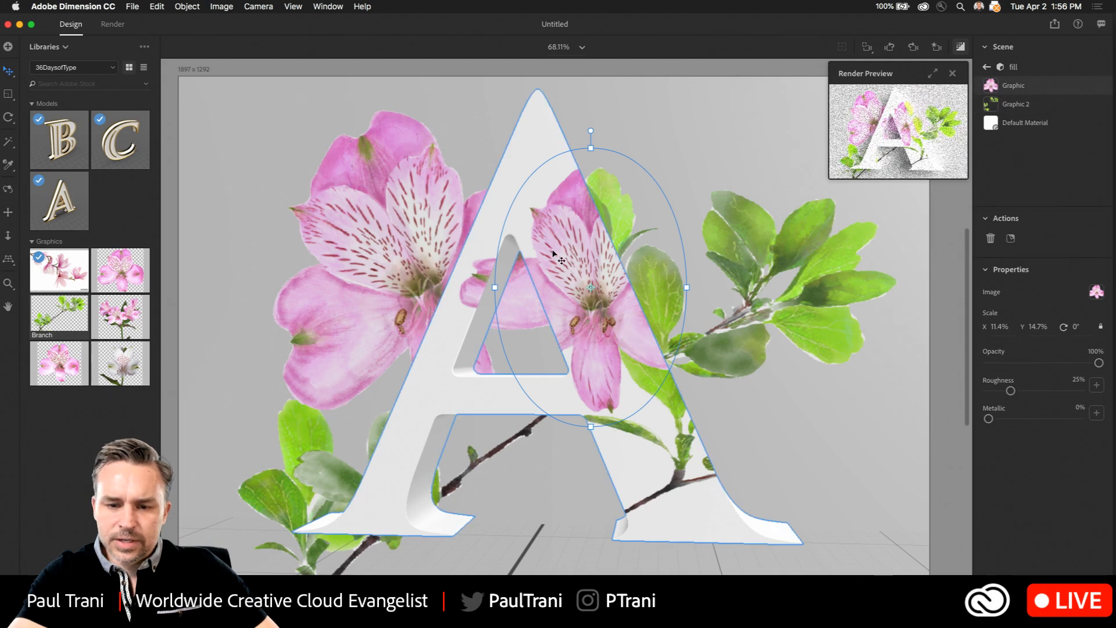
{"action": "left_click_drag", "start_coordinate": [590, 148], "coordinate": [621, 197]}
{"action": "left_click_drag", "start_coordinate": [556, 258], "coordinate": [552, 280]}
- Place another Astromeria graphic on the backdrop plane over the right-hand branch leaves, scaled to about 2.7% and rotated to about 21°
{"action": "left_click_drag", "start_coordinate": [124, 272], "coordinate": [761, 271]}
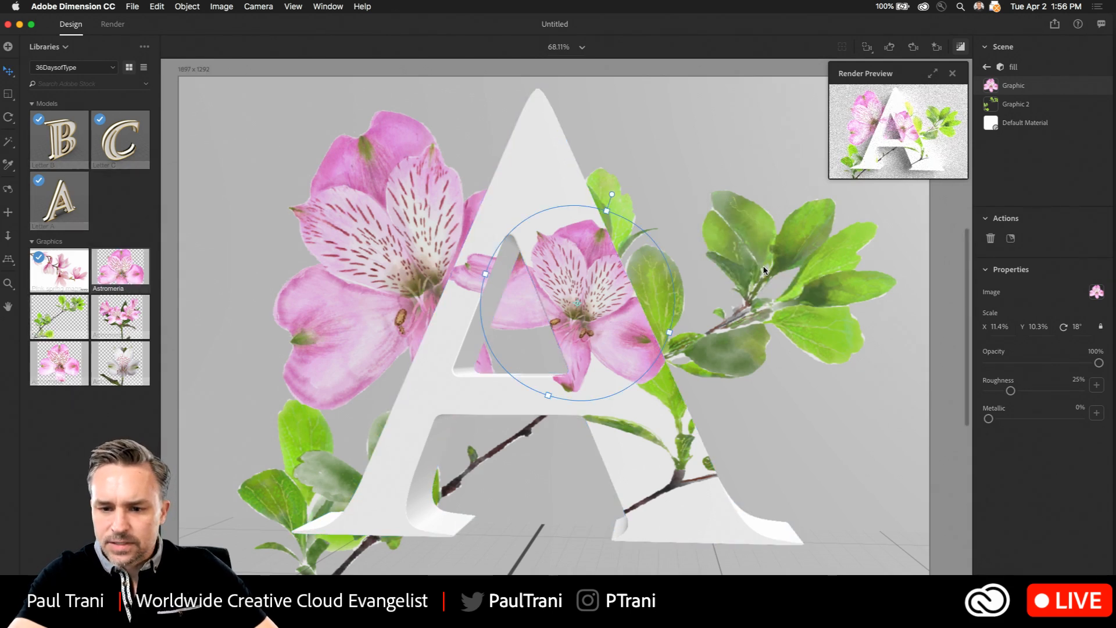
{"action": "left_click_drag", "start_coordinate": [399, 269], "coordinate": [695, 268]}
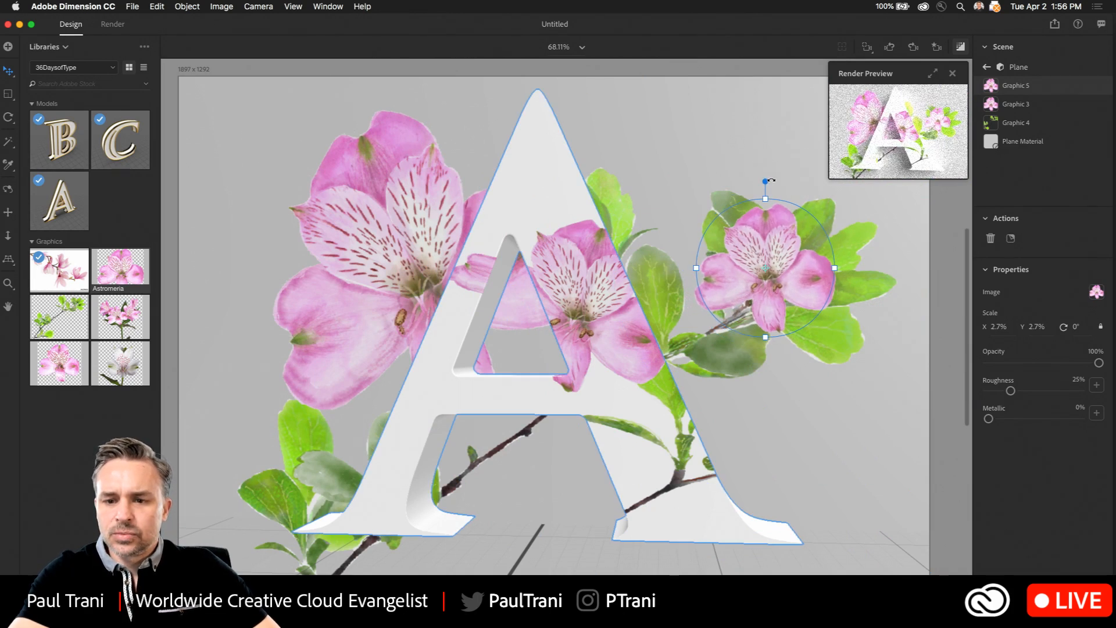
{"action": "left_click_drag", "start_coordinate": [766, 181], "coordinate": [796, 177]}
{"action": "left_click_drag", "start_coordinate": [735, 262], "coordinate": [747, 323]}
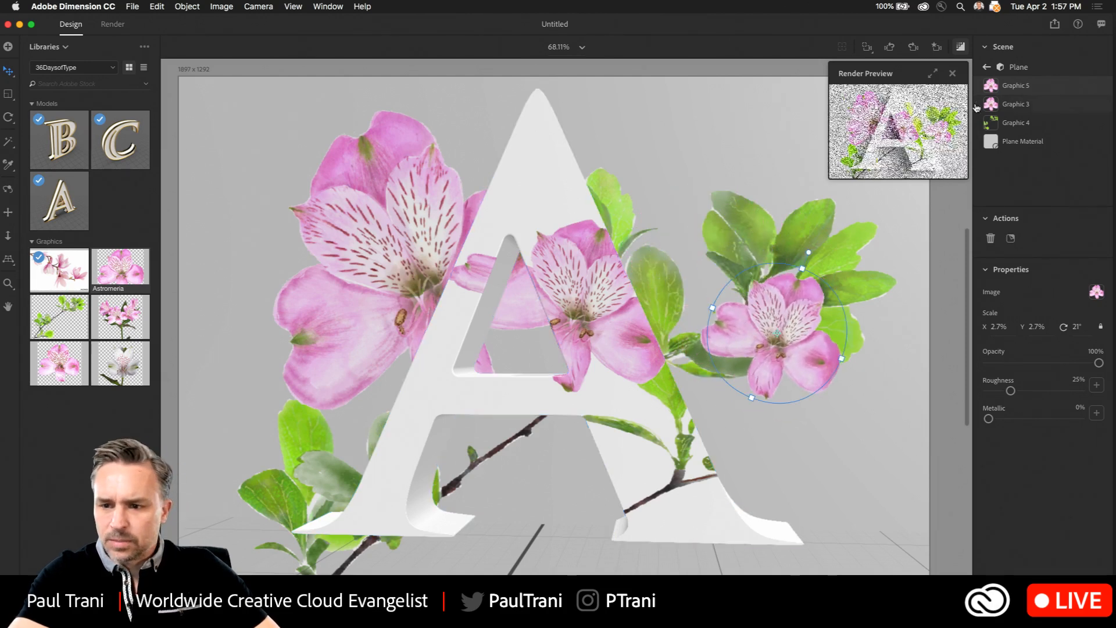
- Order the small flower graphic beneath the branch graphic and place it behind the upper right leaves
{"action": "left_click_drag", "start_coordinate": [995, 86], "coordinate": [1056, 134]}
{"action": "left_click_drag", "start_coordinate": [776, 373], "coordinate": [649, 400]}
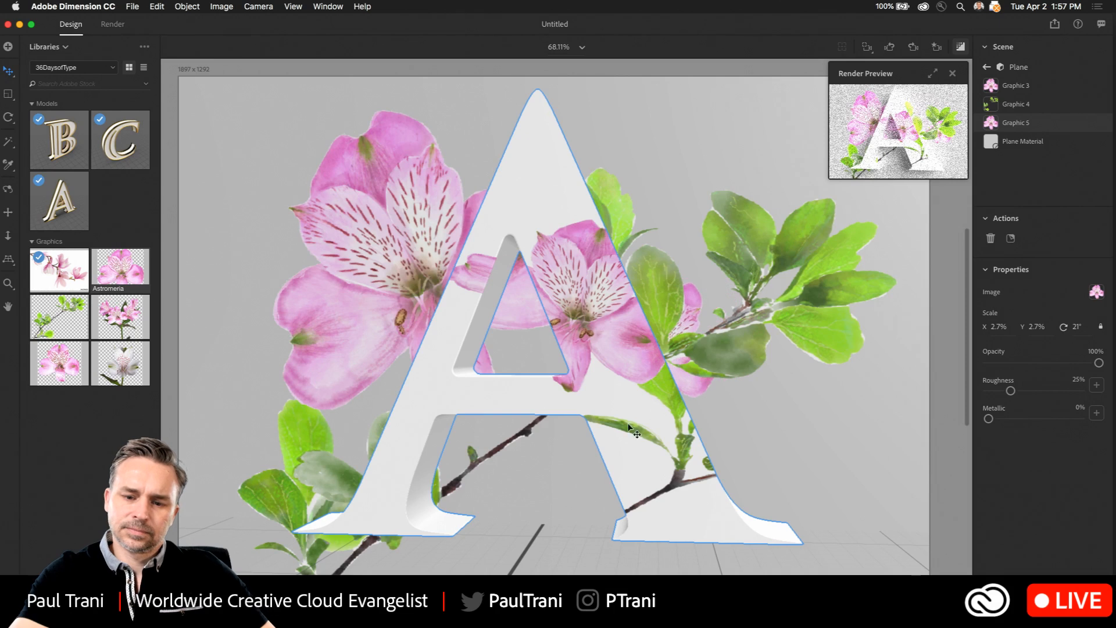
{"action": "left_click_drag", "start_coordinate": [589, 442], "coordinate": [794, 276]}
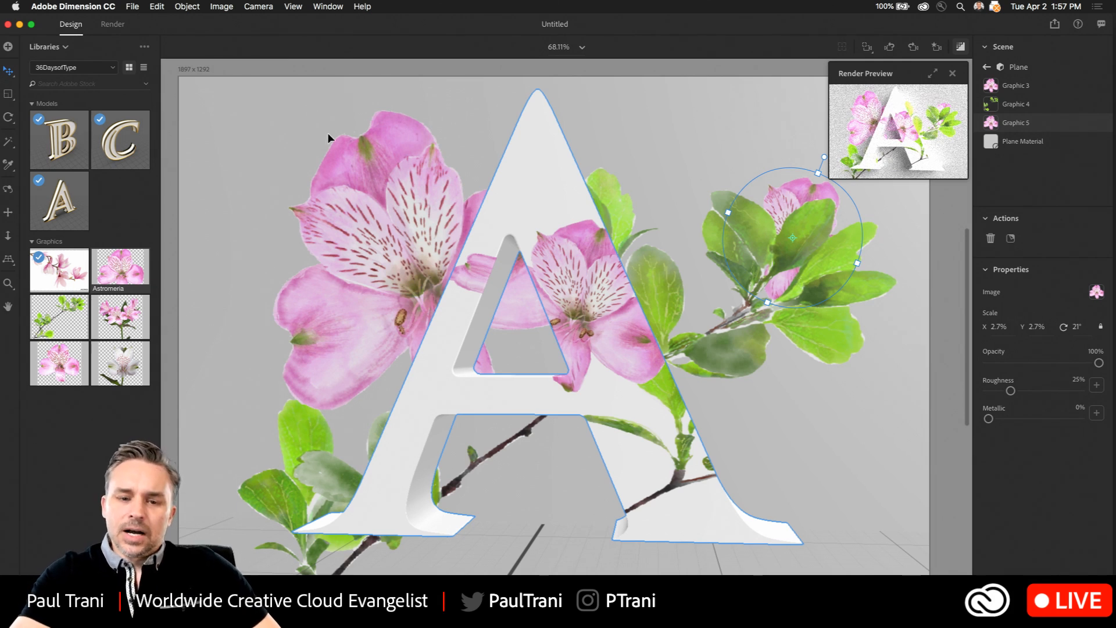
{"action": "left_click", "coordinate": [274, 112]}
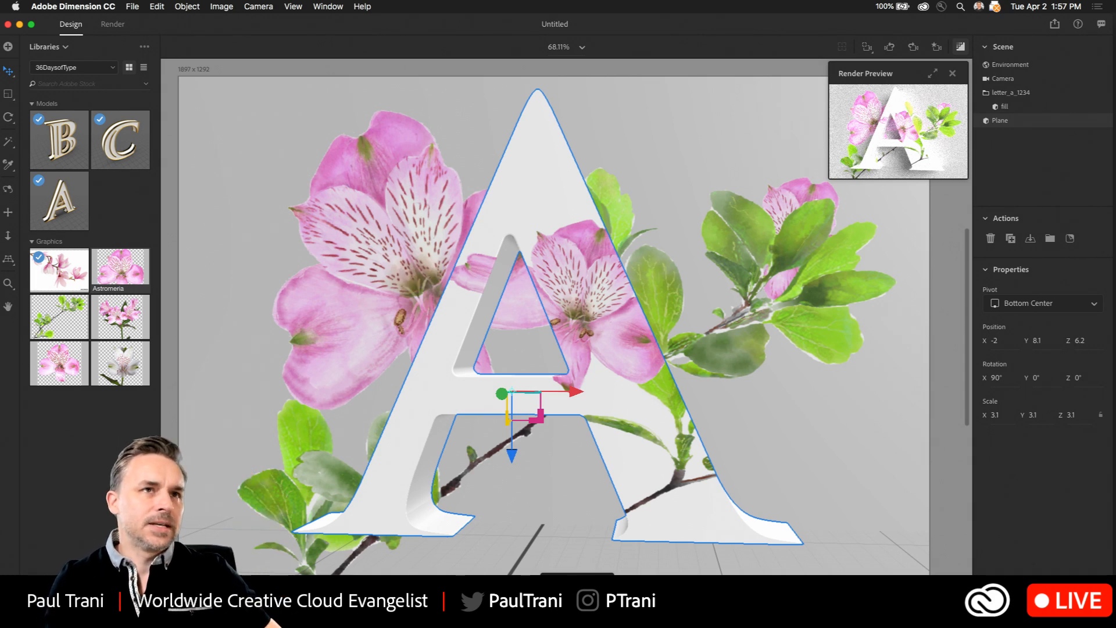
- Switch to Chrome, review the 36 Days of Type article and its letter calendar on Adobe Blog, and return to Dimension
{"action": "key", "text": "super+Tab"}
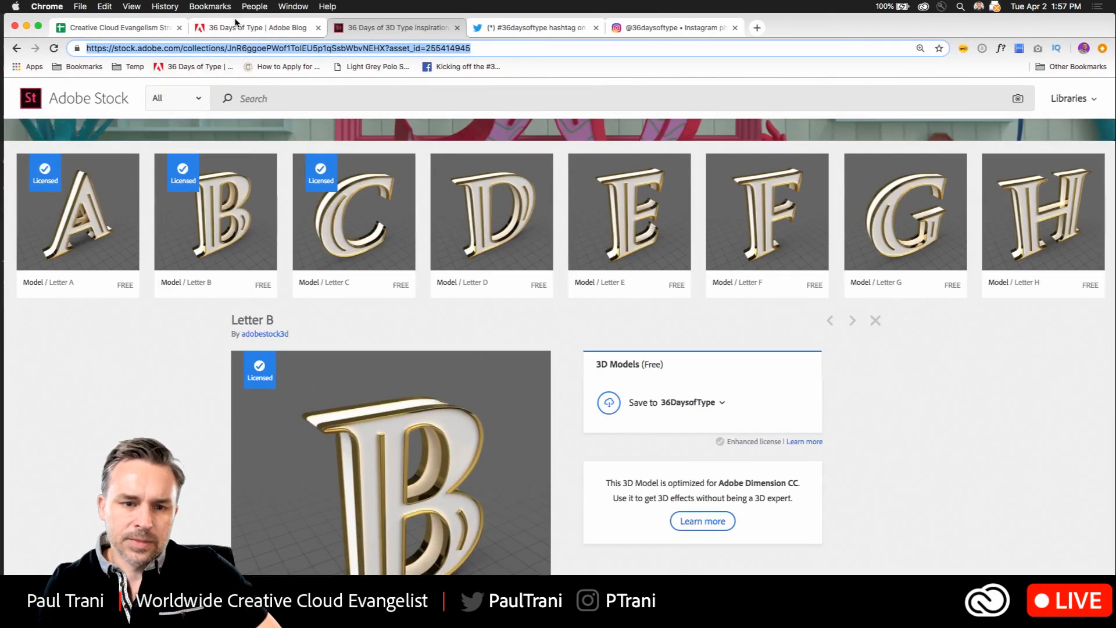
{"action": "left_click", "coordinate": [234, 29]}
{"action": "scroll", "coordinate": [452, 351], "scroll_direction": "down", "scroll_amount": 15}
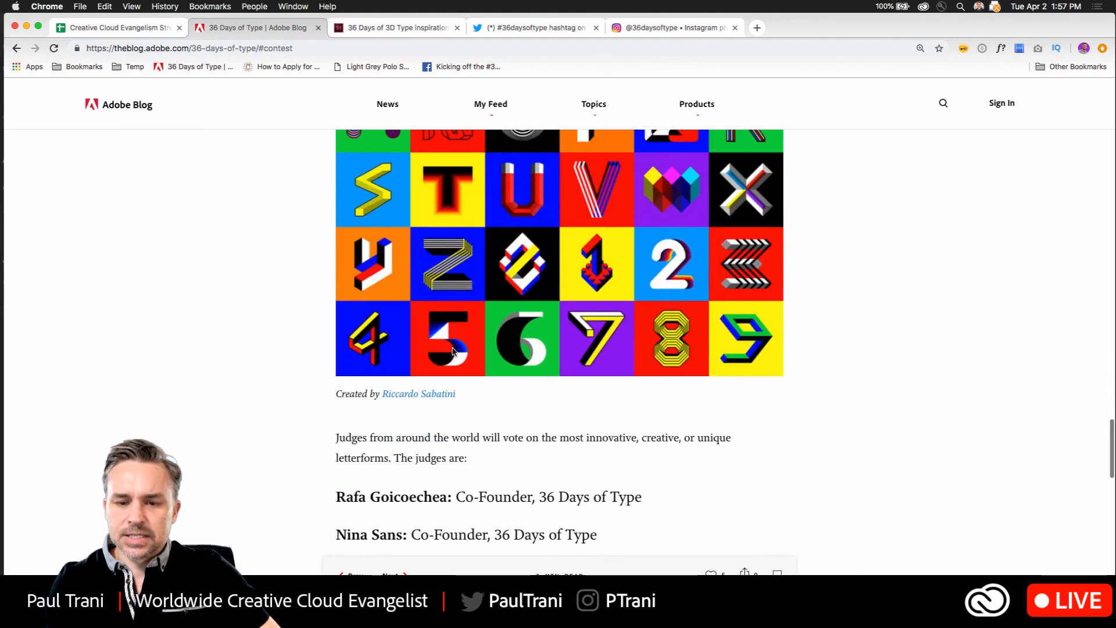
{"action": "scroll", "coordinate": [452, 352], "scroll_direction": "down", "scroll_amount": 3}
{"action": "scroll", "coordinate": [523, 398], "scroll_direction": "up", "scroll_amount": 12}
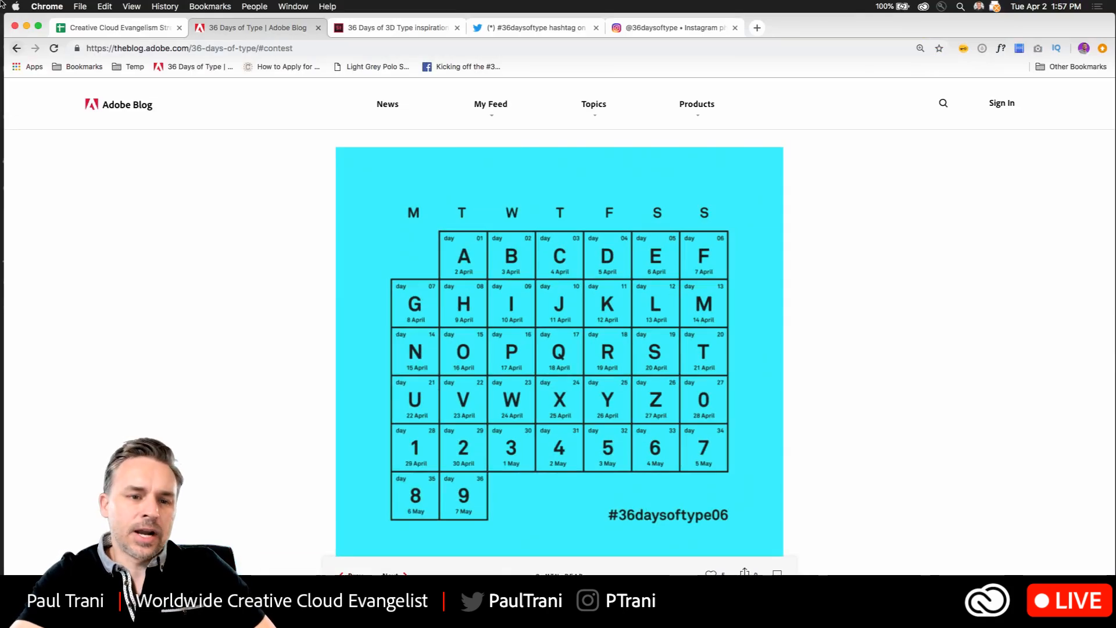
{"action": "left_click", "coordinate": [28, 26]}
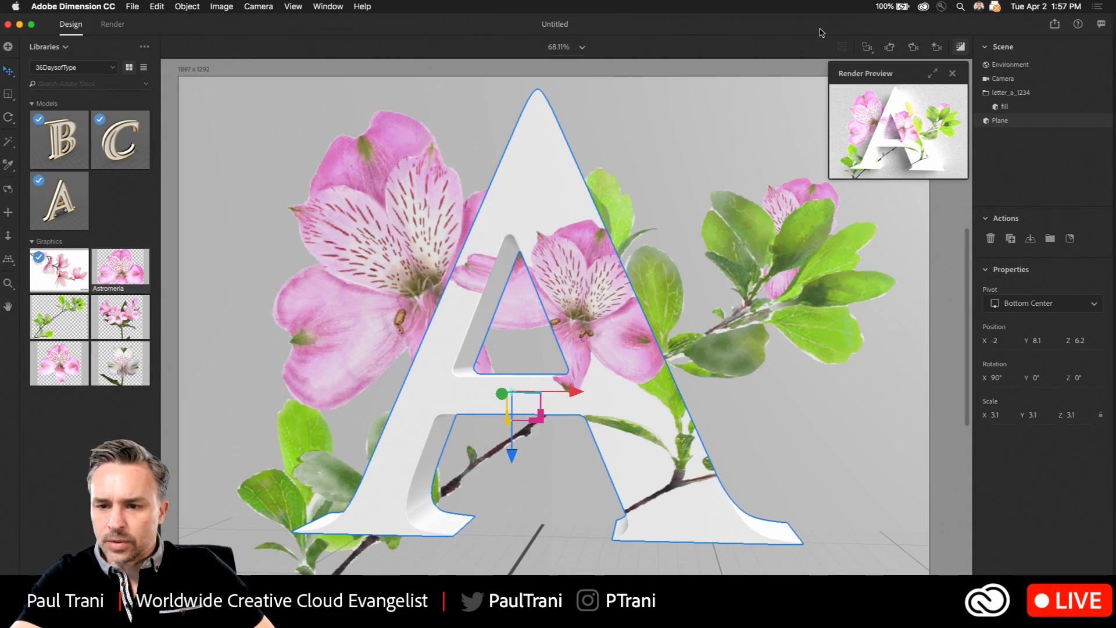
- Set the camera's X and Y rotation to 0° for a straight-on view
{"action": "left_click", "coordinate": [999, 79]}
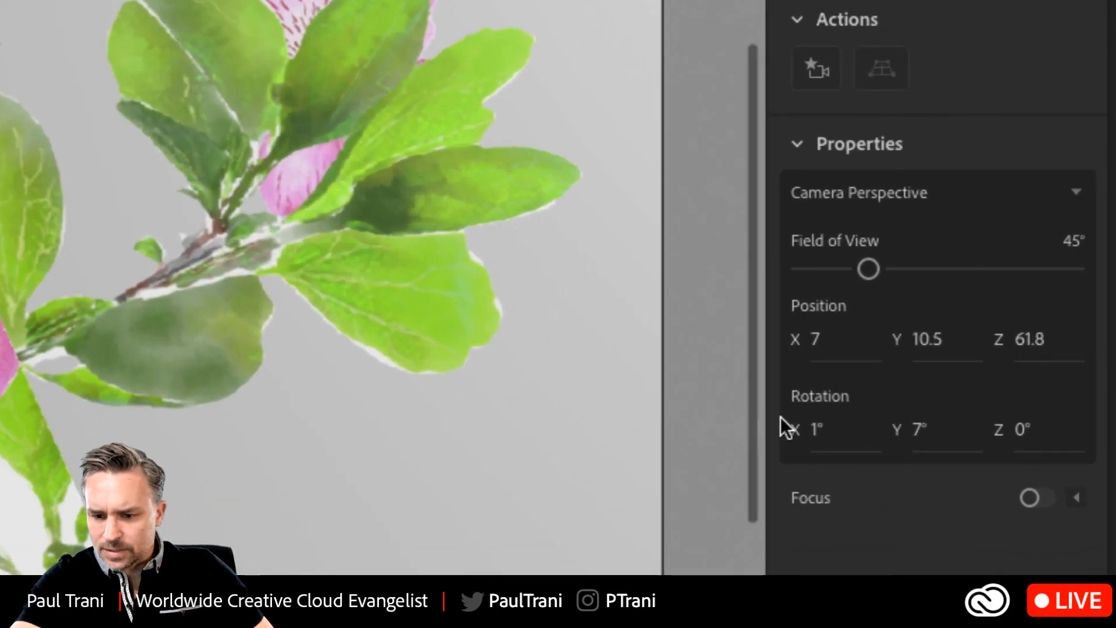
{"action": "left_click", "coordinate": [834, 429]}
{"action": "double_click", "coordinate": [814, 428]}
{"action": "type", "text": "0"}
{"action": "key", "text": "Tab"}
{"action": "type", "text": "0"}
{"action": "key", "text": "Return"}
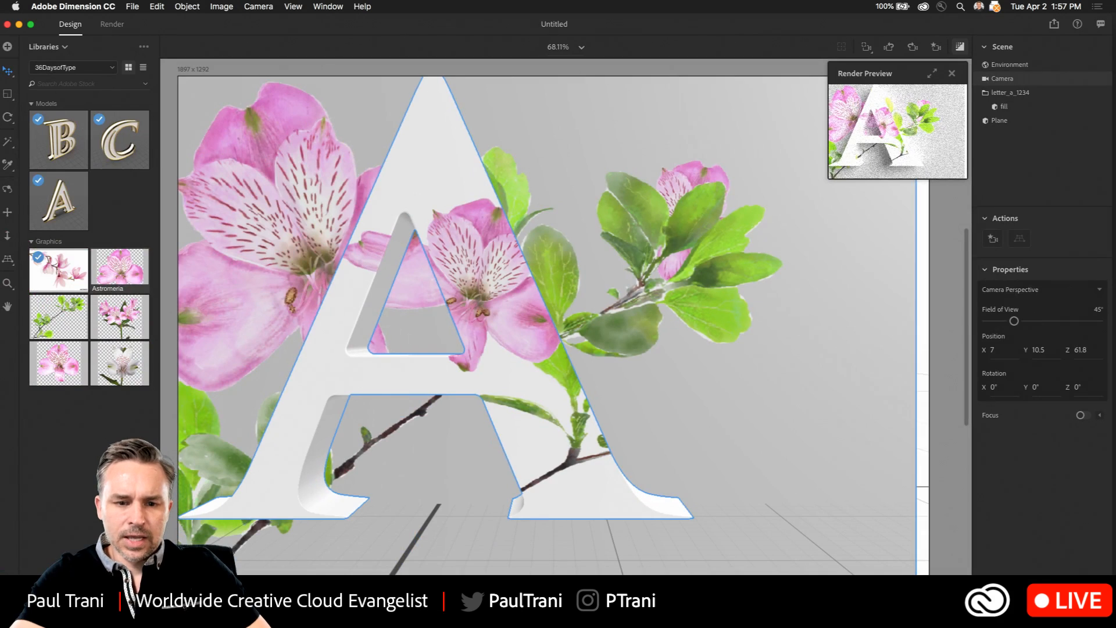
- Pan the camera to about X 0.2, Y 12.4 to center the letter, and check it in the enlarged render preview
{"action": "left_click", "coordinate": [8, 214]}
{"action": "left_click_drag", "start_coordinate": [290, 240], "coordinate": [387, 269]}
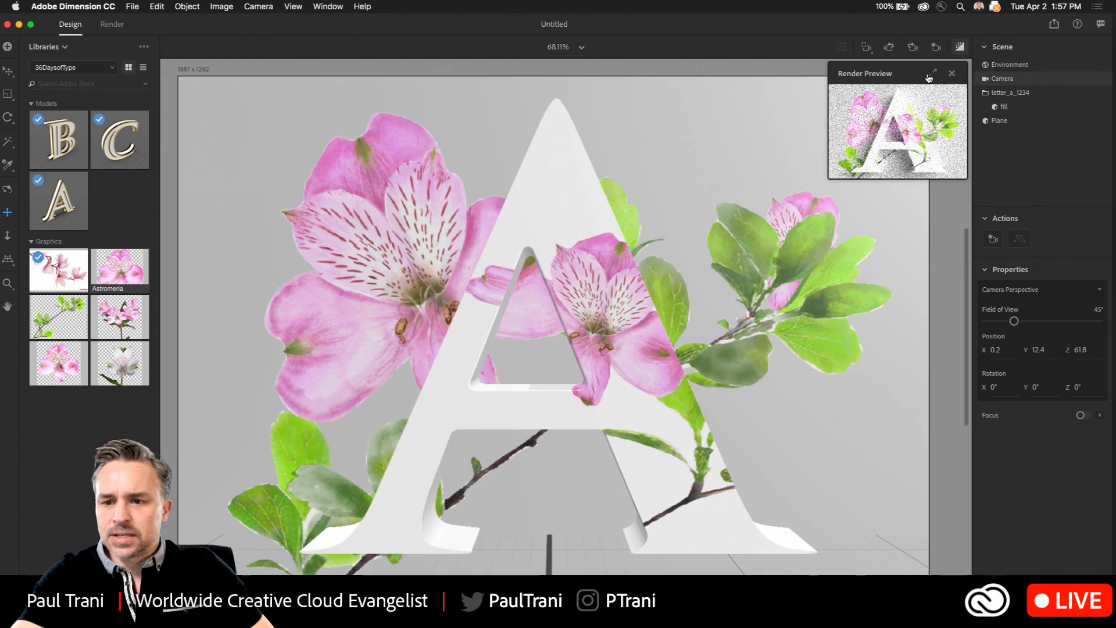
{"action": "left_click", "coordinate": [930, 74]}
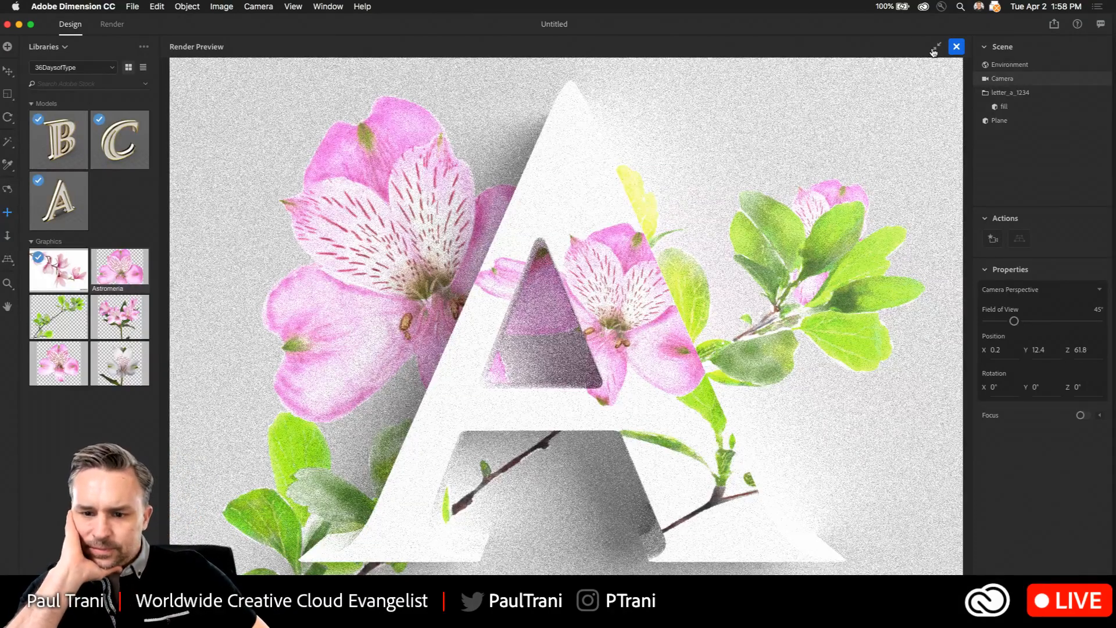
{"action": "left_click", "coordinate": [935, 49]}
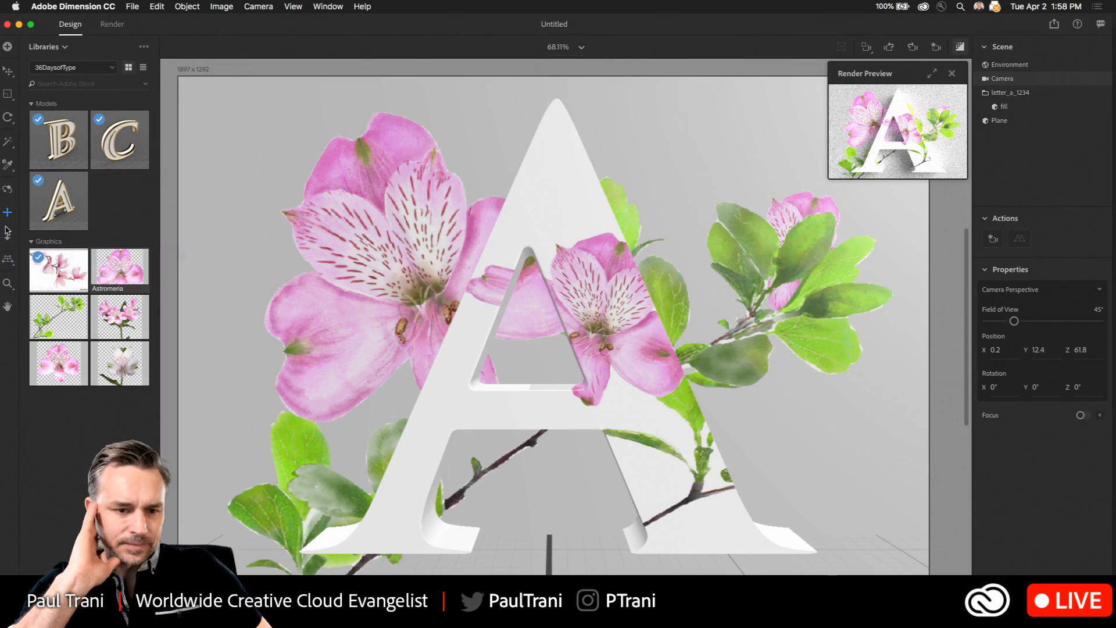
- Orbit the camera to about X -5°, Y 51° and examine the letter fill's flower graphic and its properties from the side
{"action": "left_click", "coordinate": [7, 189]}
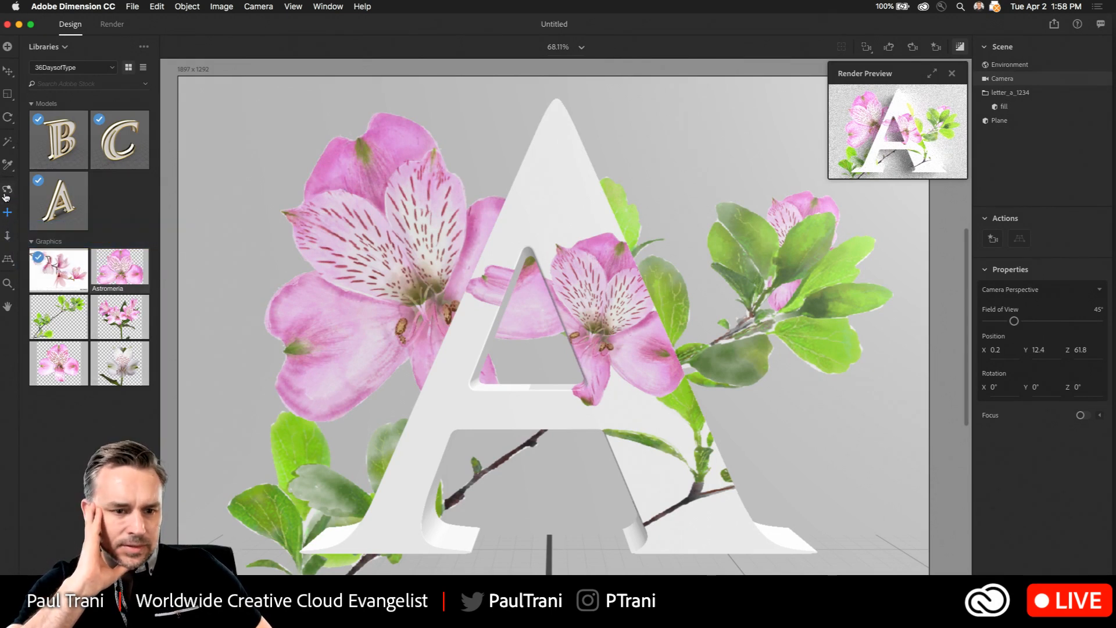
{"action": "left_click_drag", "start_coordinate": [636, 335], "coordinate": [728, 187]}
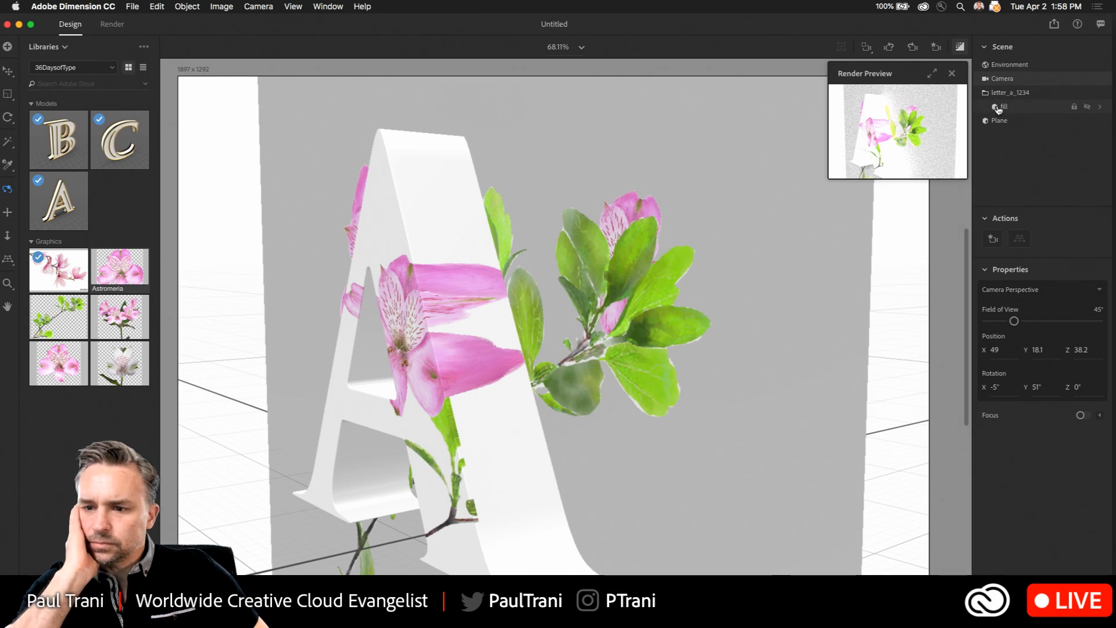
{"action": "double_click", "coordinate": [996, 108]}
{"action": "left_click", "coordinate": [991, 87]}
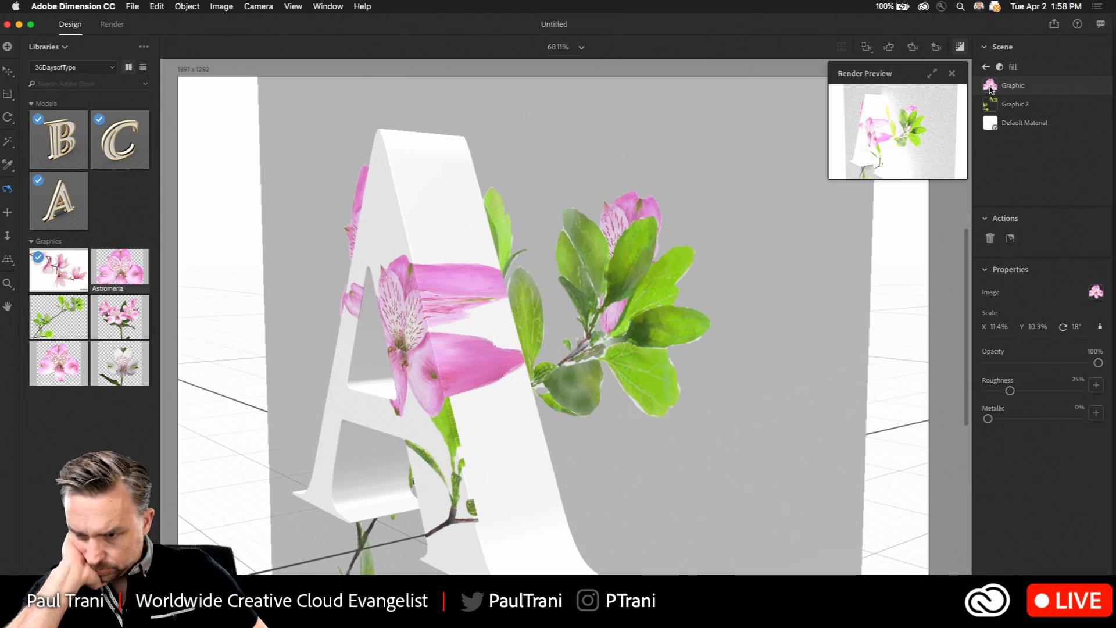
{"action": "left_click", "coordinate": [986, 66]}
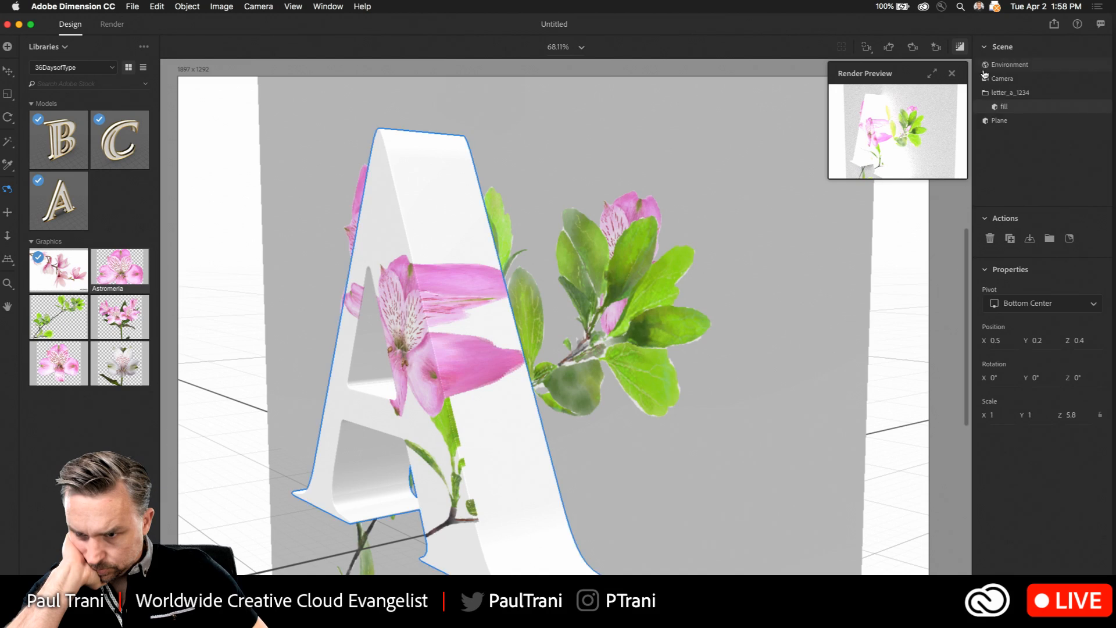
{"action": "double_click", "coordinate": [1002, 109]}
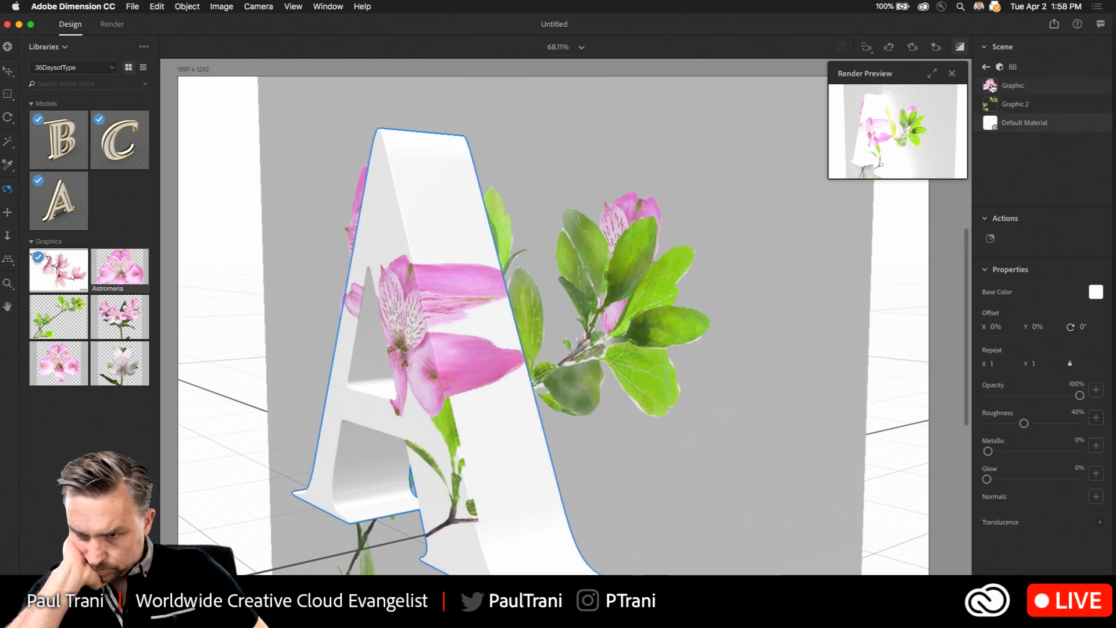
{"action": "left_click", "coordinate": [993, 86]}
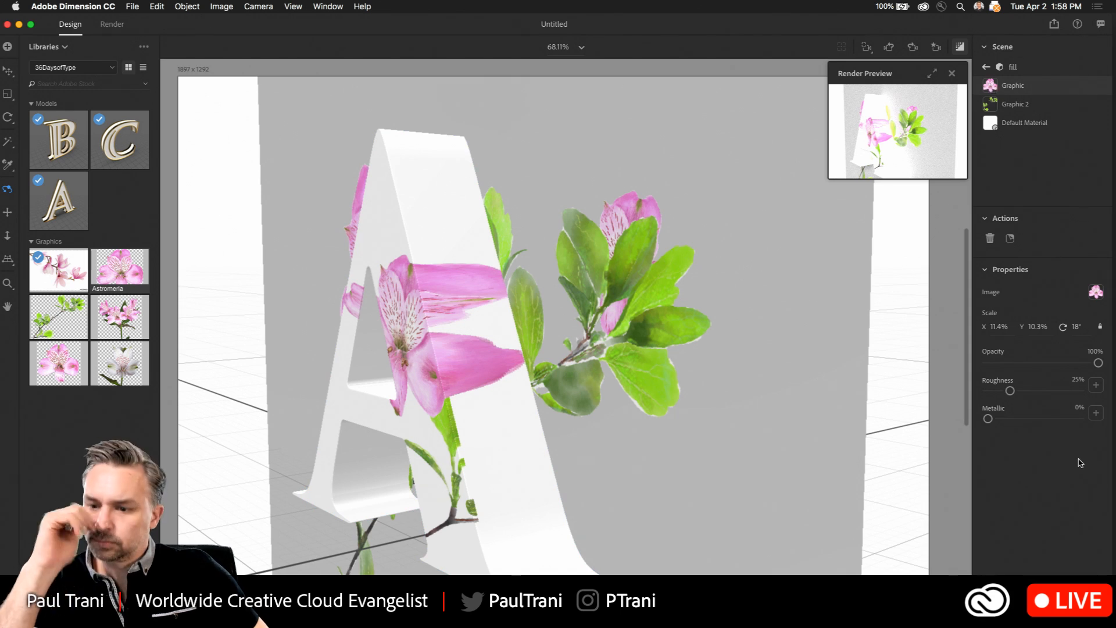
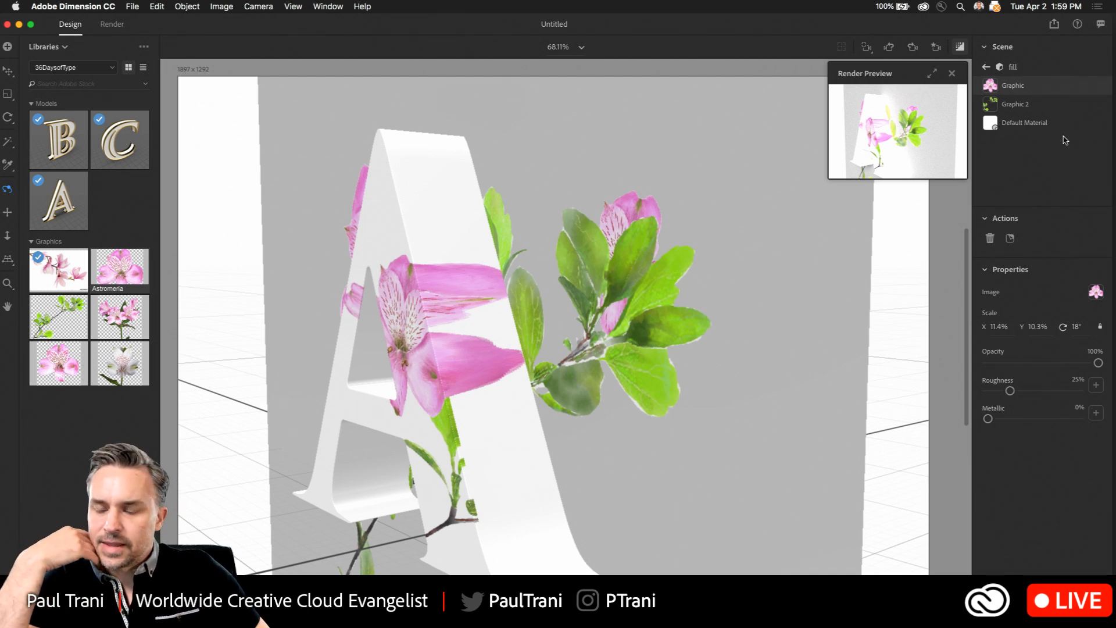
{"action": "left_click", "coordinate": [985, 69]}
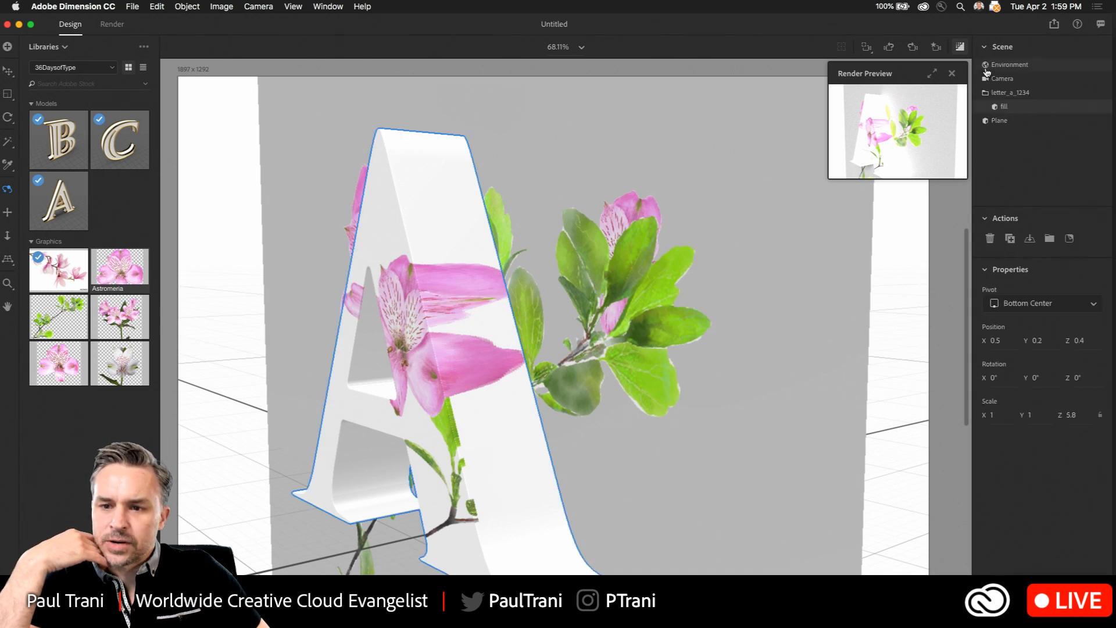
- Orbit the camera to about X -3°, Y 11° and move the letter's fill back to about Z -2.3, checking it in the render preview
{"action": "left_click", "coordinate": [1003, 79]}
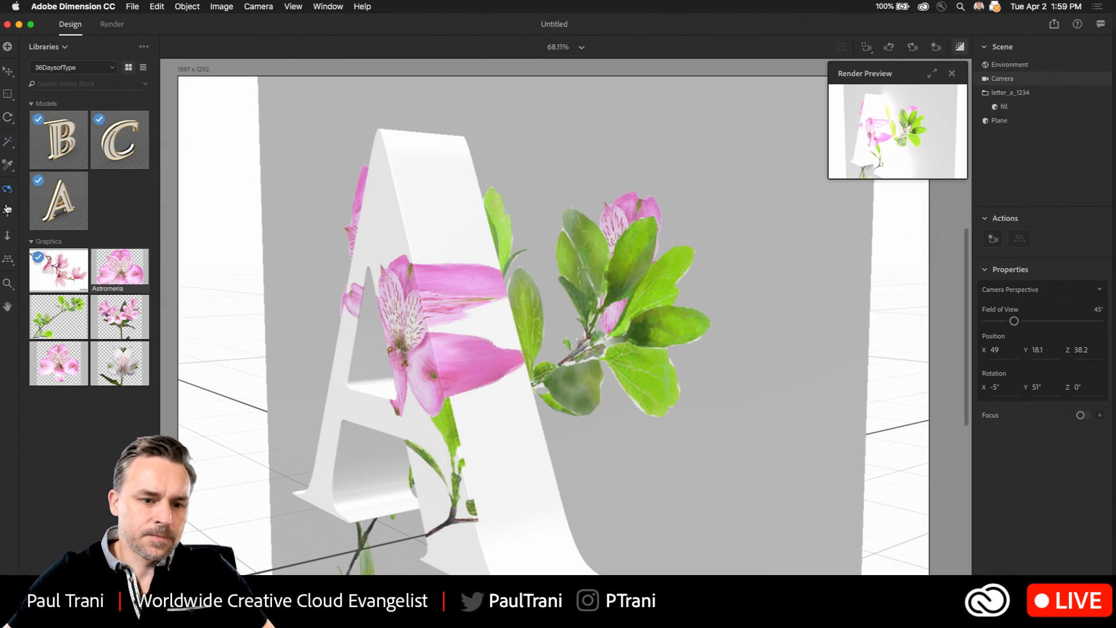
{"action": "left_click_drag", "start_coordinate": [276, 329], "coordinate": [364, 319]}
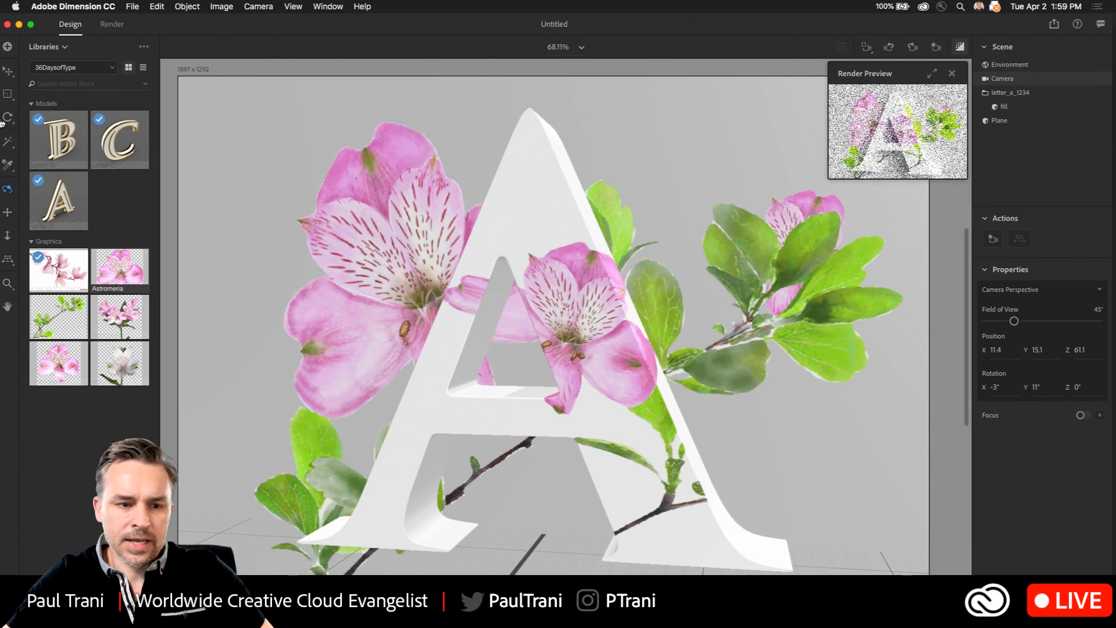
{"action": "left_click", "coordinate": [8, 71]}
{"action": "left_click", "coordinate": [545, 237]}
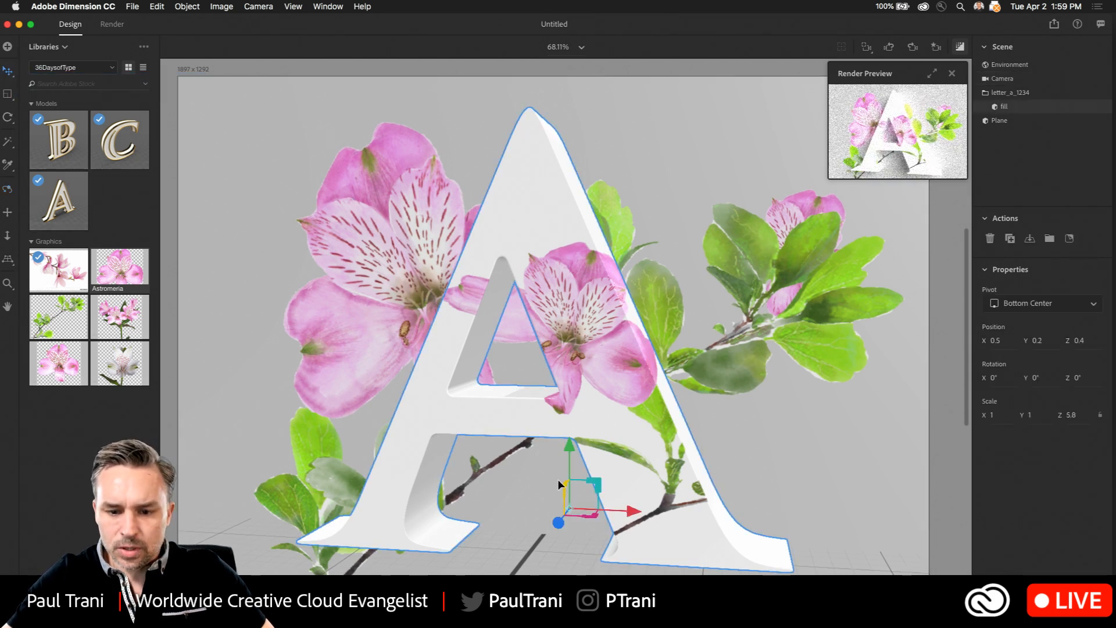
{"action": "left_click_drag", "start_coordinate": [558, 521], "coordinate": [564, 516]}
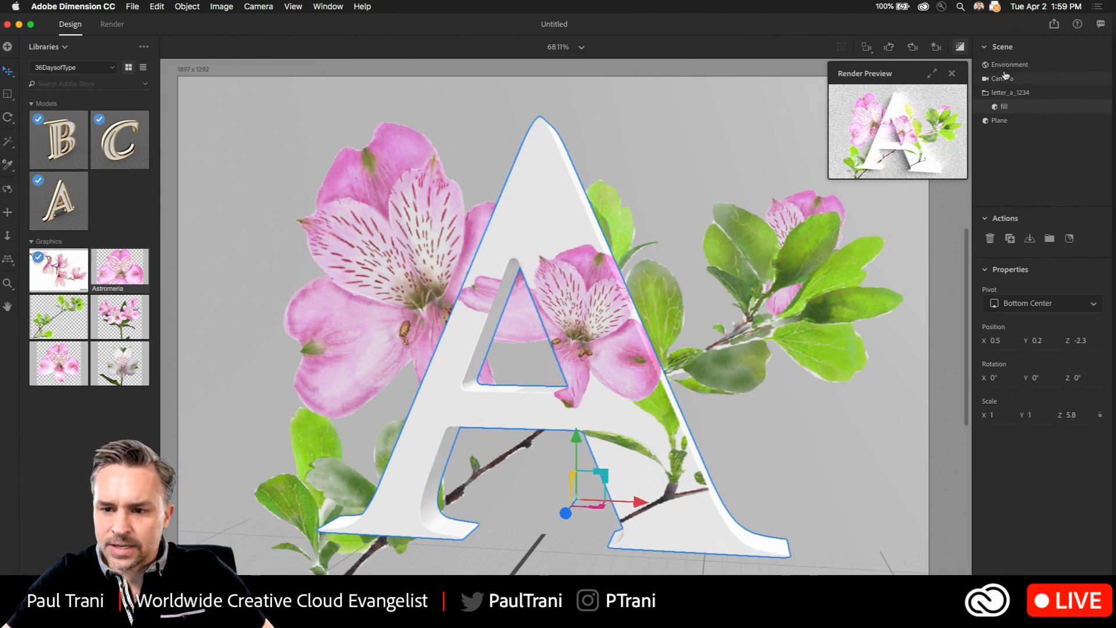
{"action": "left_click", "coordinate": [932, 73]}
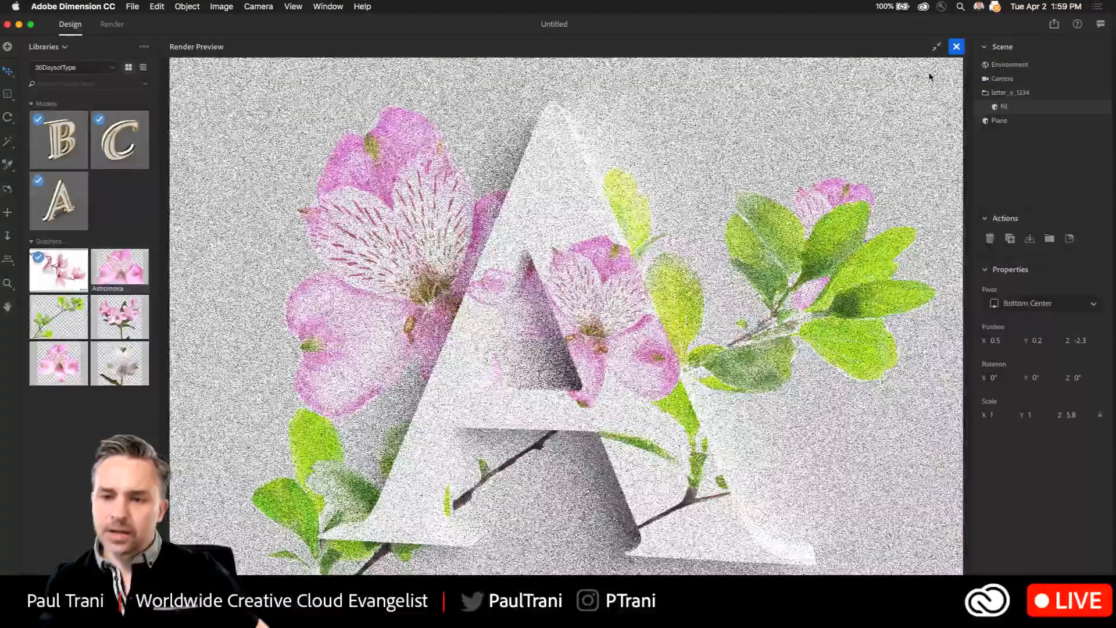
{"action": "left_click", "coordinate": [936, 46]}
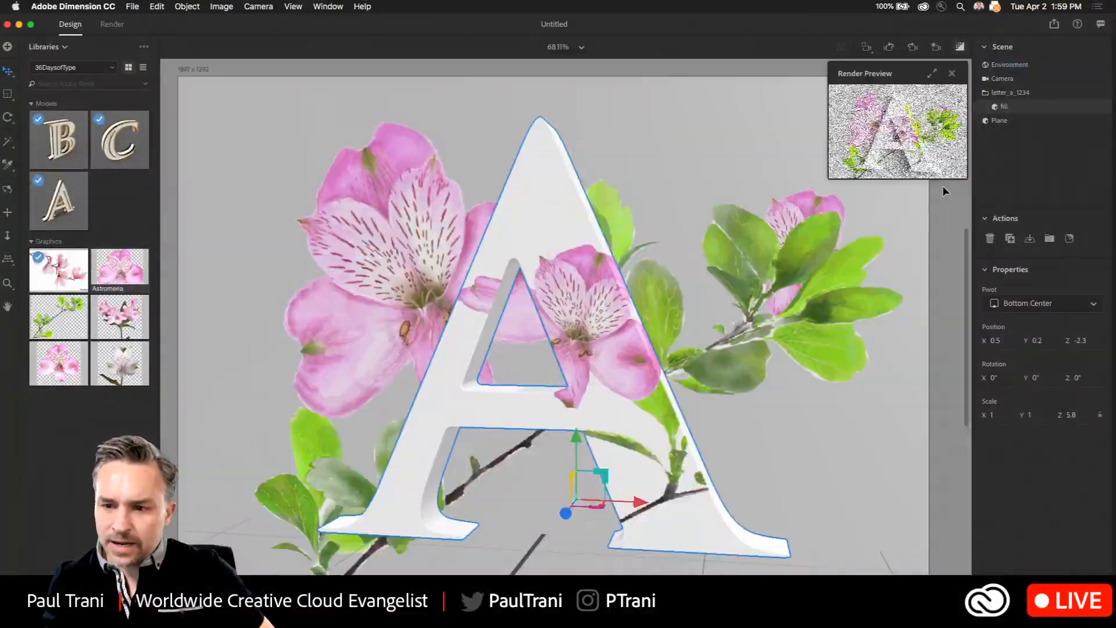
- Set the camera's X rotation to 0° and pan it to about X 11.7, Y 12.1 to reframe the letter
{"action": "left_click", "coordinate": [1002, 78]}
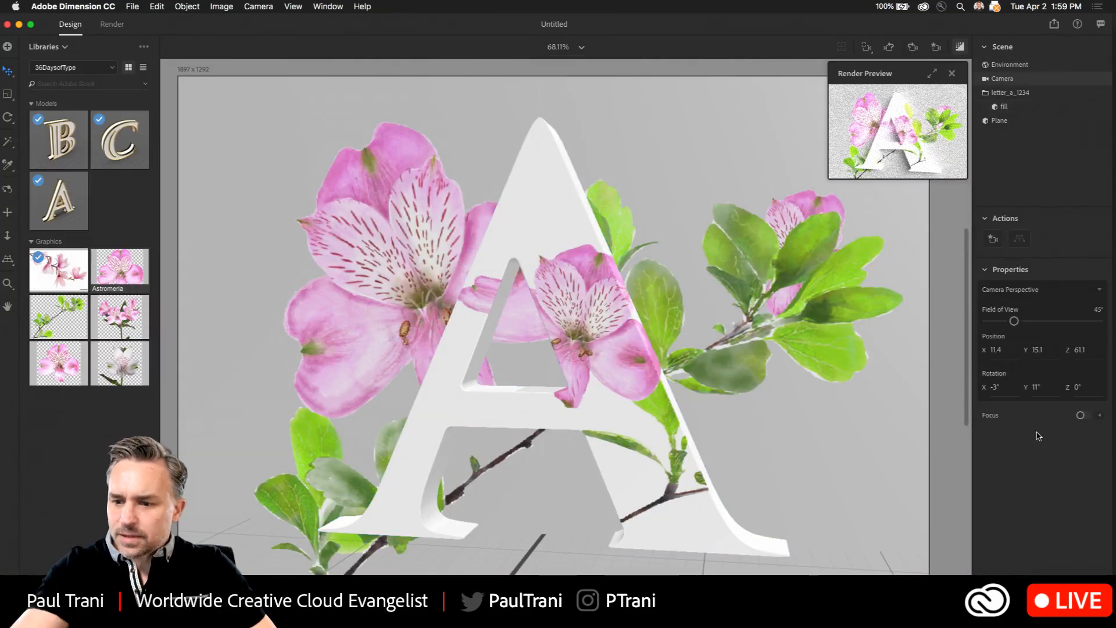
{"action": "left_click", "coordinate": [997, 386]}
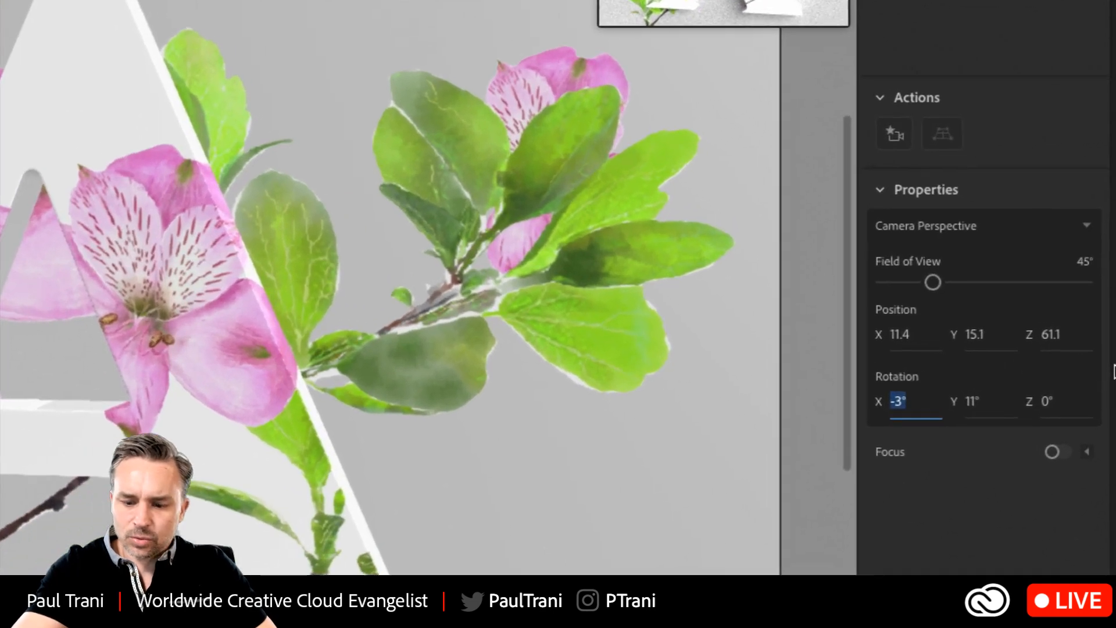
{"action": "type", "text": "0"}
{"action": "key", "text": "Return"}
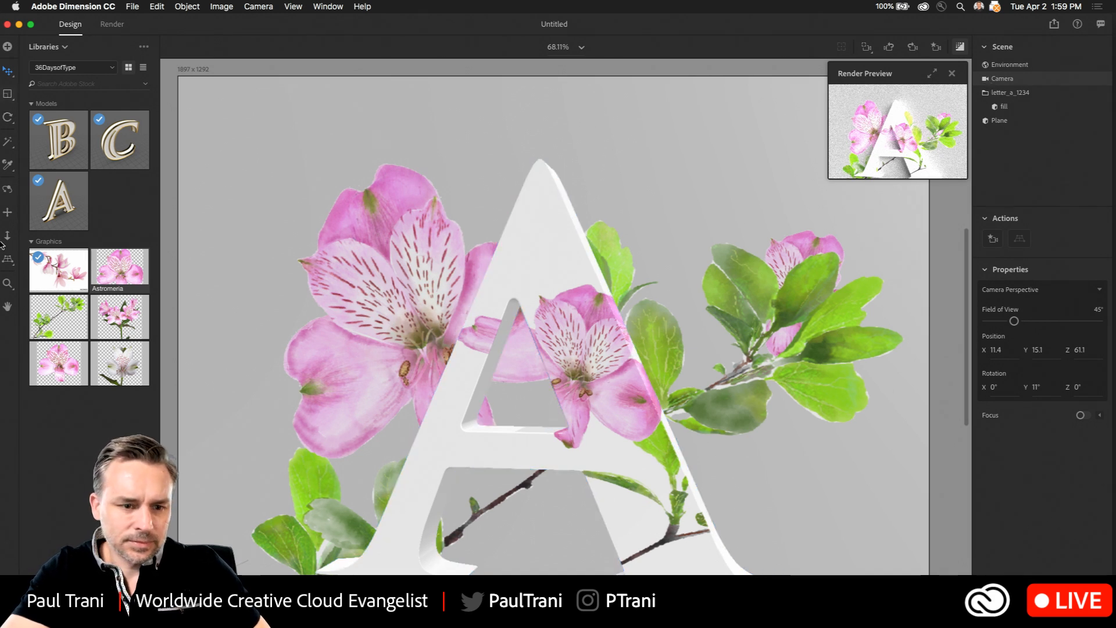
{"action": "left_click", "coordinate": [9, 213]}
{"action": "left_click_drag", "start_coordinate": [433, 356], "coordinate": [431, 333]}
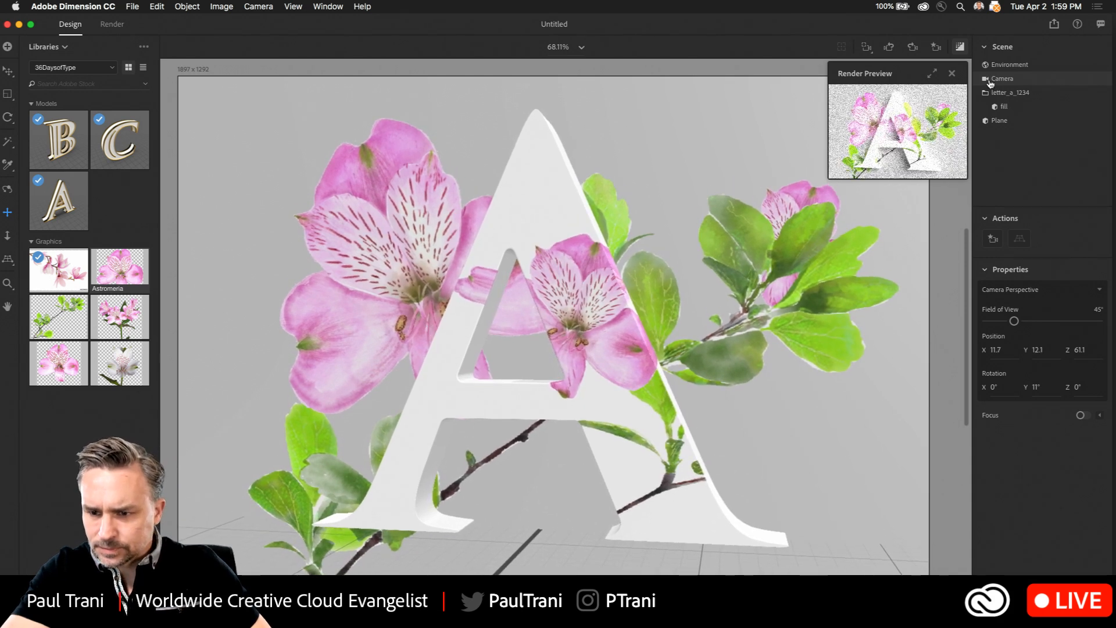
- Set the camera's Y rotation to 0°, pan it to about X 0.7, Y 12.4 to center the letter, and enlarge the render preview
{"action": "left_click", "coordinate": [1042, 385]}
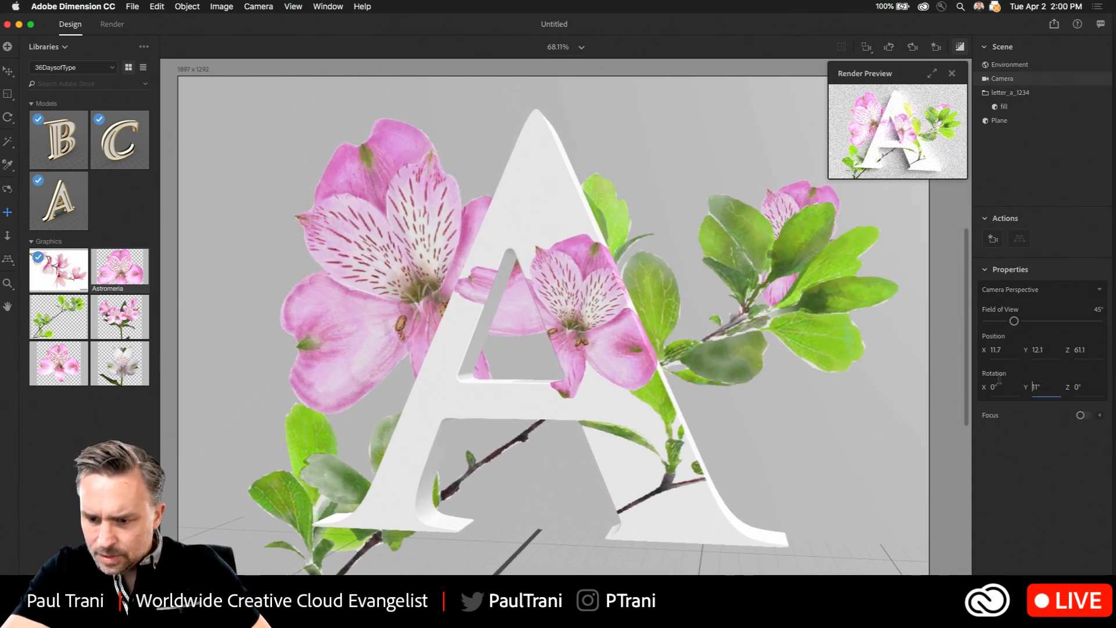
{"action": "left_click_drag", "start_coordinate": [1041, 387], "coordinate": [1029, 388]}
{"action": "type", "text": "0"}
{"action": "key", "text": "Return"}
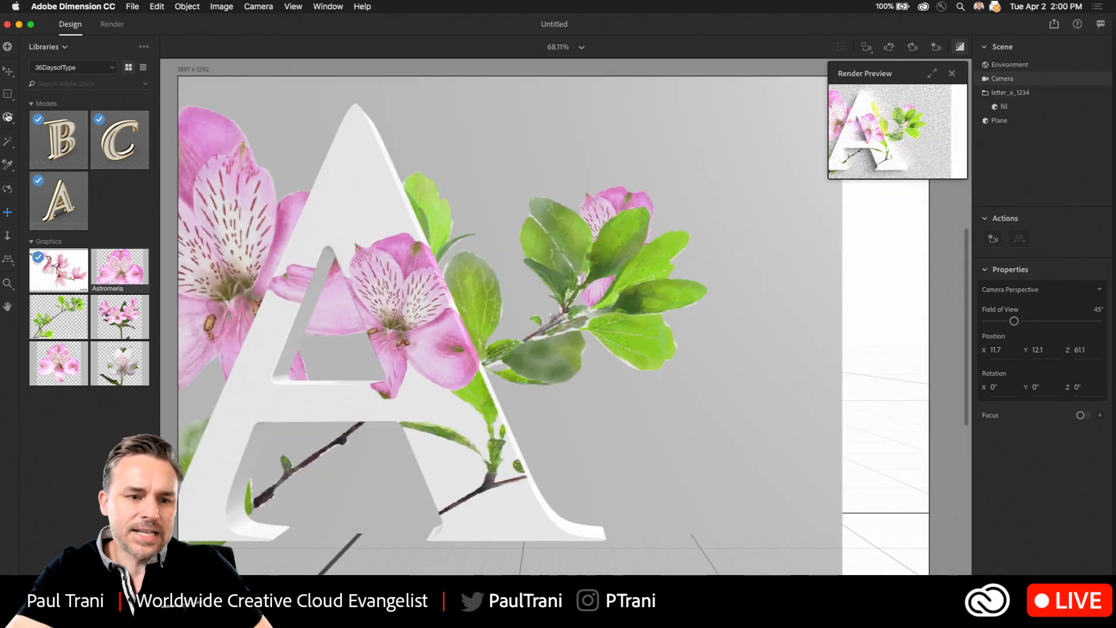
{"action": "left_click_drag", "start_coordinate": [266, 290], "coordinate": [437, 296]}
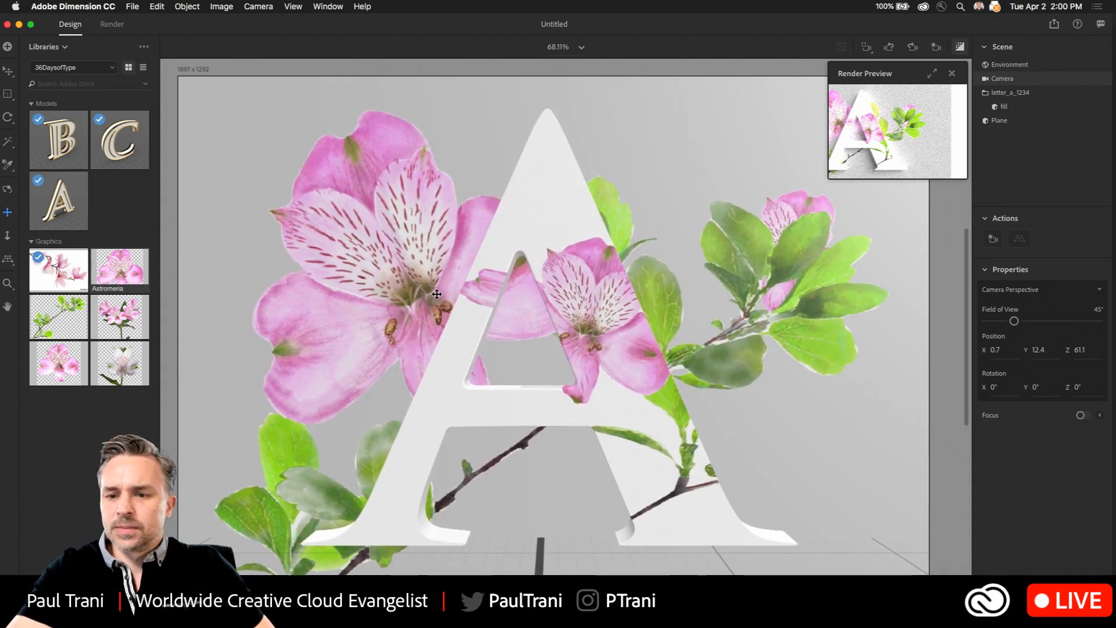
{"action": "left_click", "coordinate": [930, 77]}
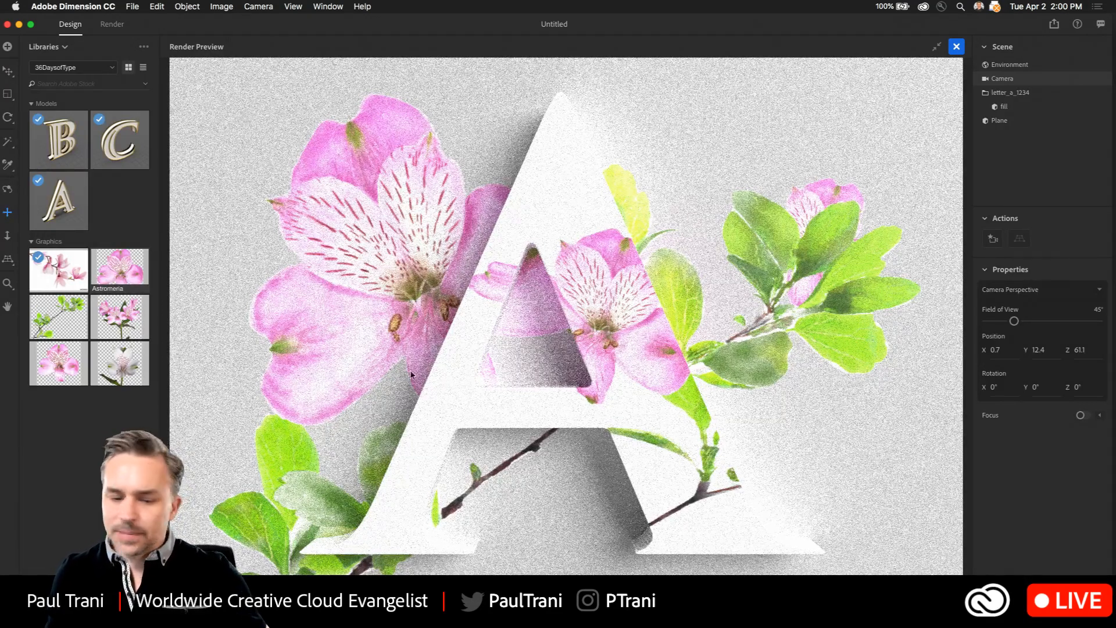
- Switch to Finder, preview the letter artwork PSD files on the Desktop, and open Untitled.psd in Photoshop
{"action": "key", "text": "super+Tab"}
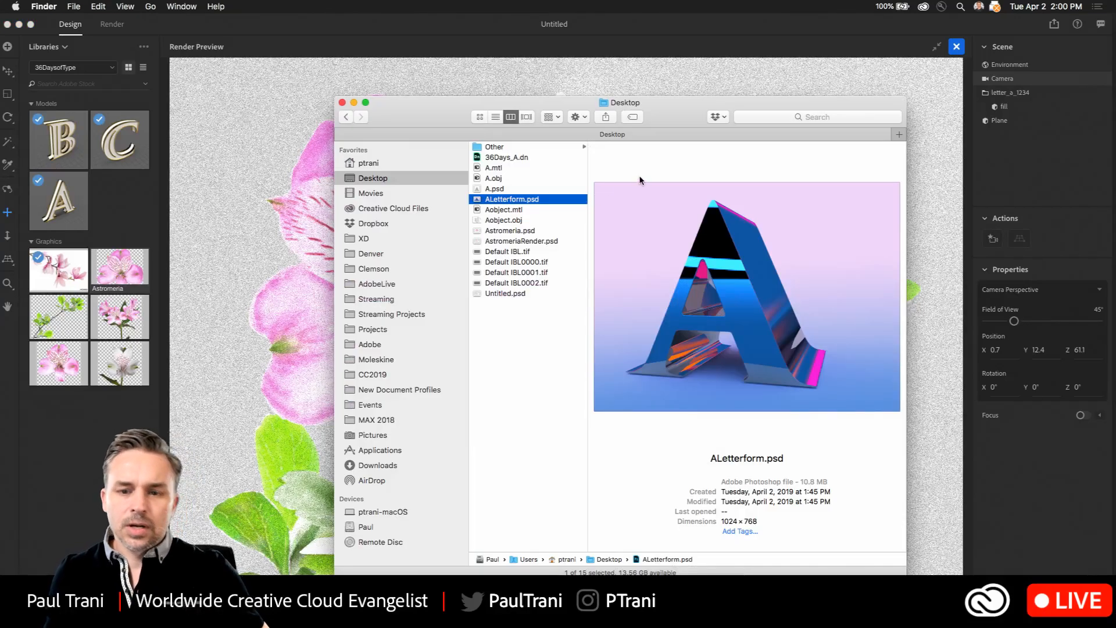
{"action": "left_click_drag", "start_coordinate": [333, 96], "coordinate": [224, 69]}
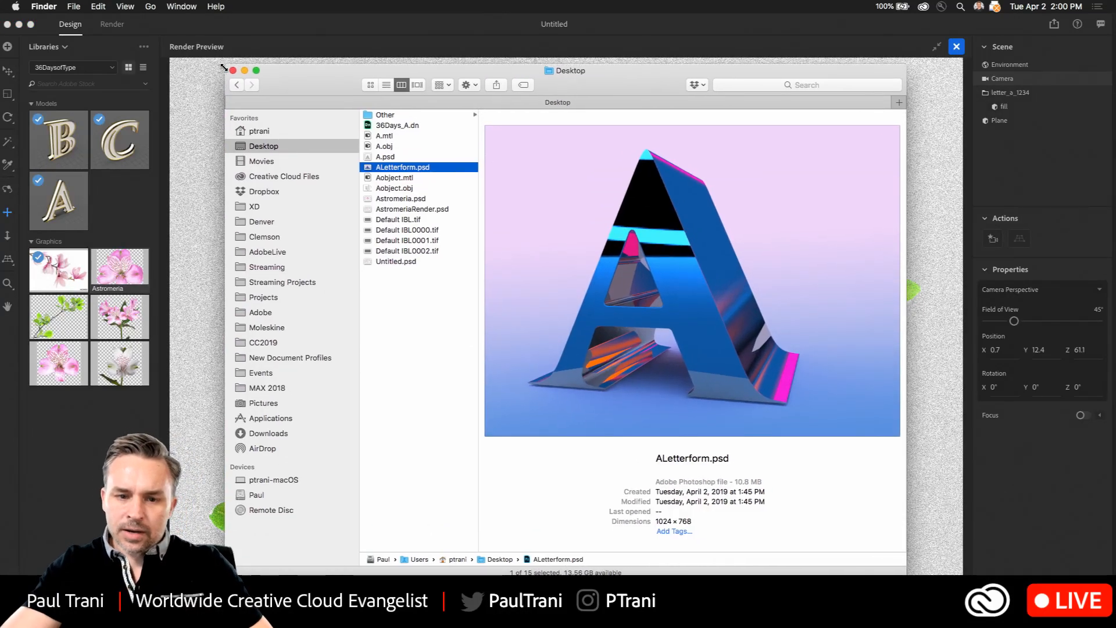
{"action": "key", "text": "space"}
{"action": "key", "text": "space"}
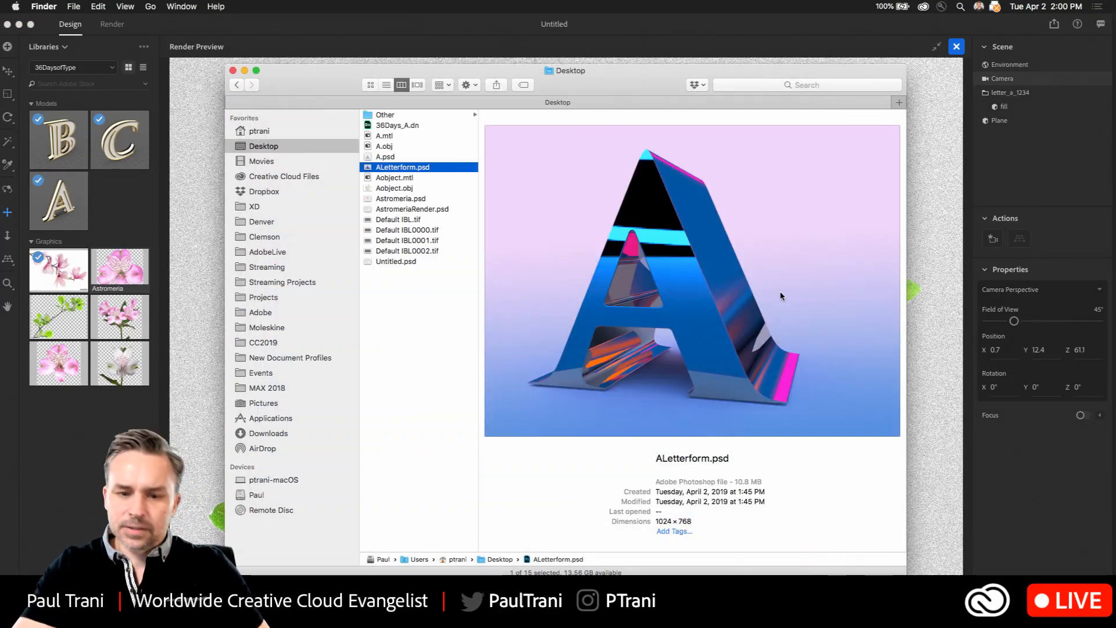
{"action": "left_click", "coordinate": [369, 263]}
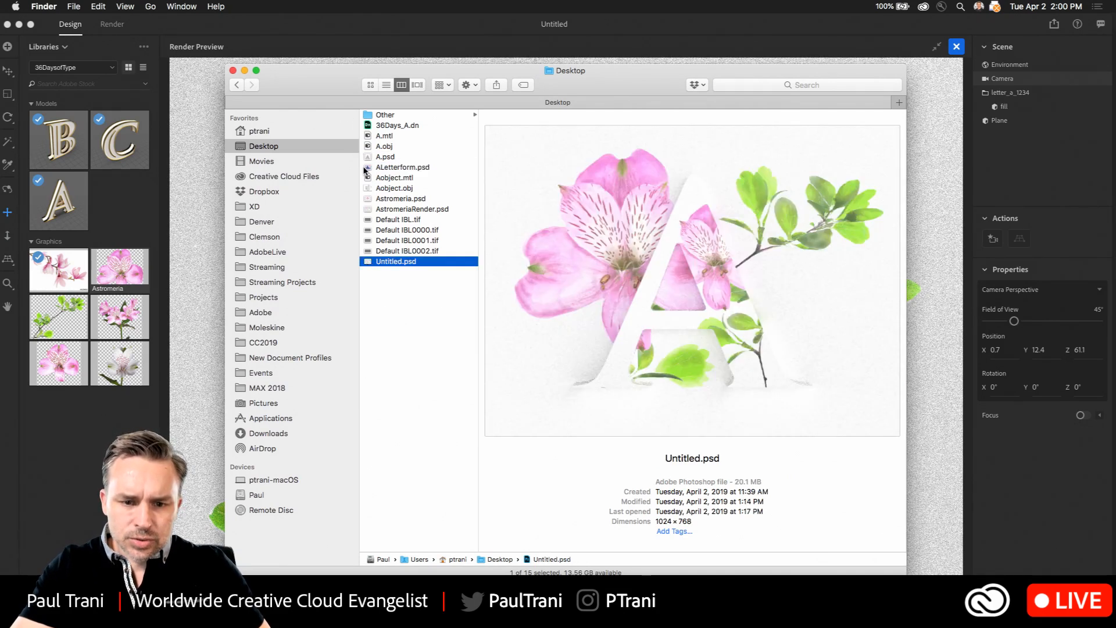
{"action": "left_click", "coordinate": [367, 200]}
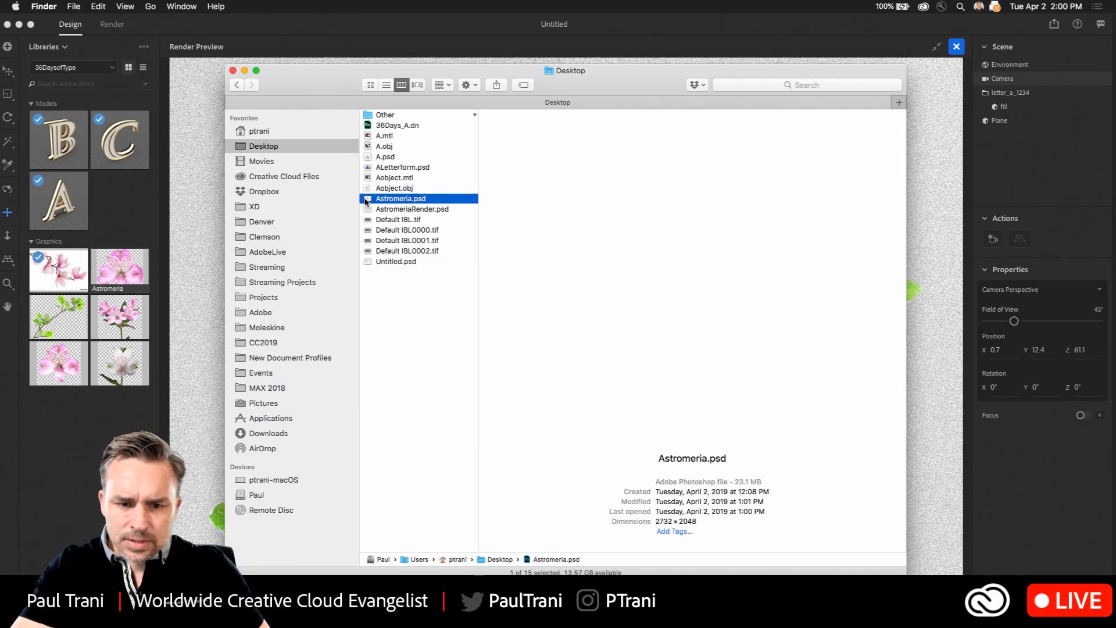
{"action": "left_click", "coordinate": [371, 262]}
{"action": "double_click", "coordinate": [371, 262]}
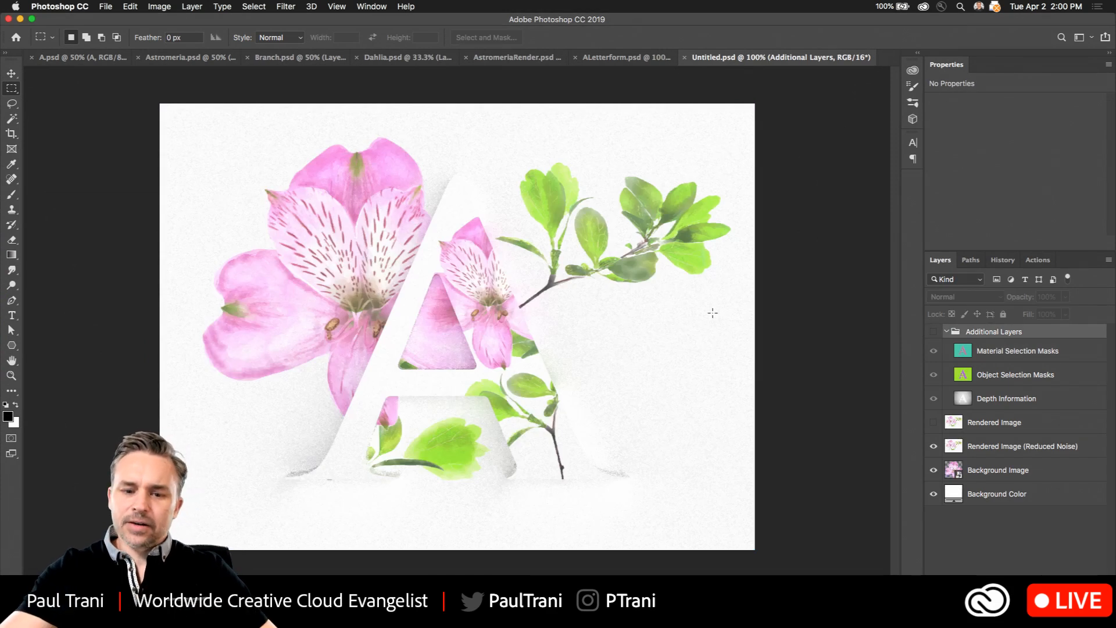
- Examine the rendered artwork in Untitled.psd up close around the flower petals and the letter's upper edge
{"action": "scroll", "coordinate": [401, 296], "scroll_direction": "up", "scroll_amount": 5, "text": "alt"}
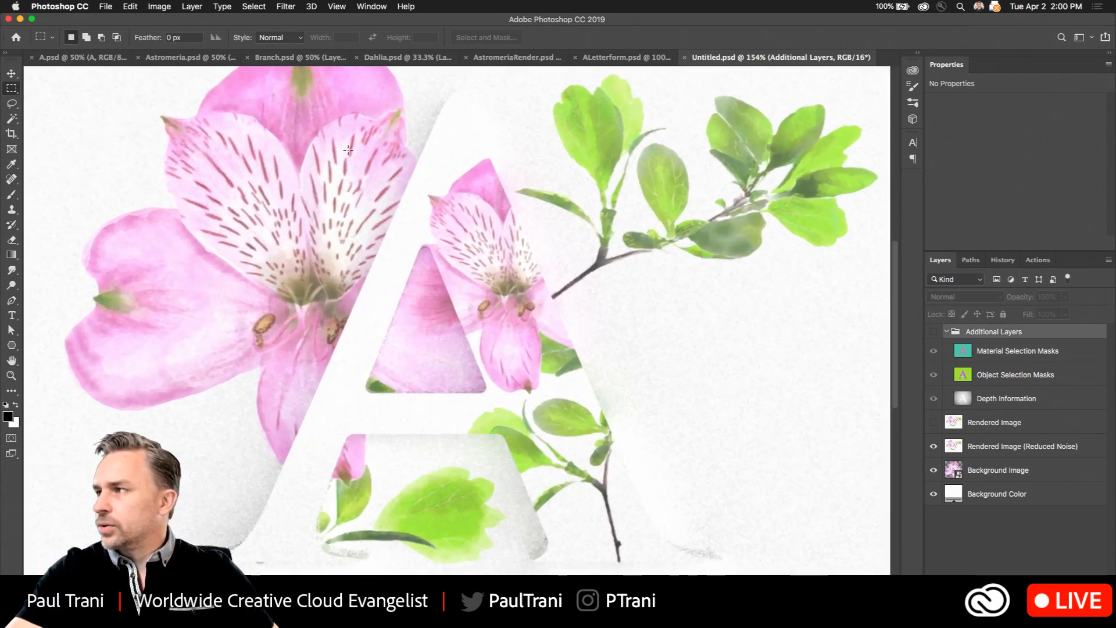
{"action": "scroll", "coordinate": [395, 151], "scroll_direction": "up", "scroll_amount": 5}
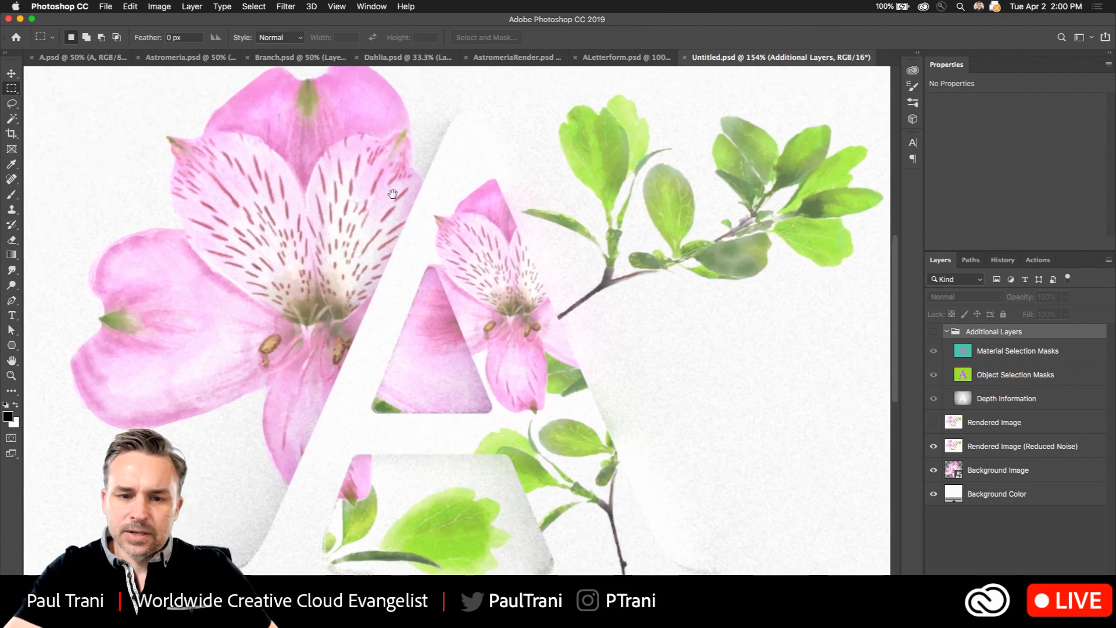
{"action": "scroll", "coordinate": [417, 198], "scroll_direction": "up", "scroll_amount": 5, "text": "alt"}
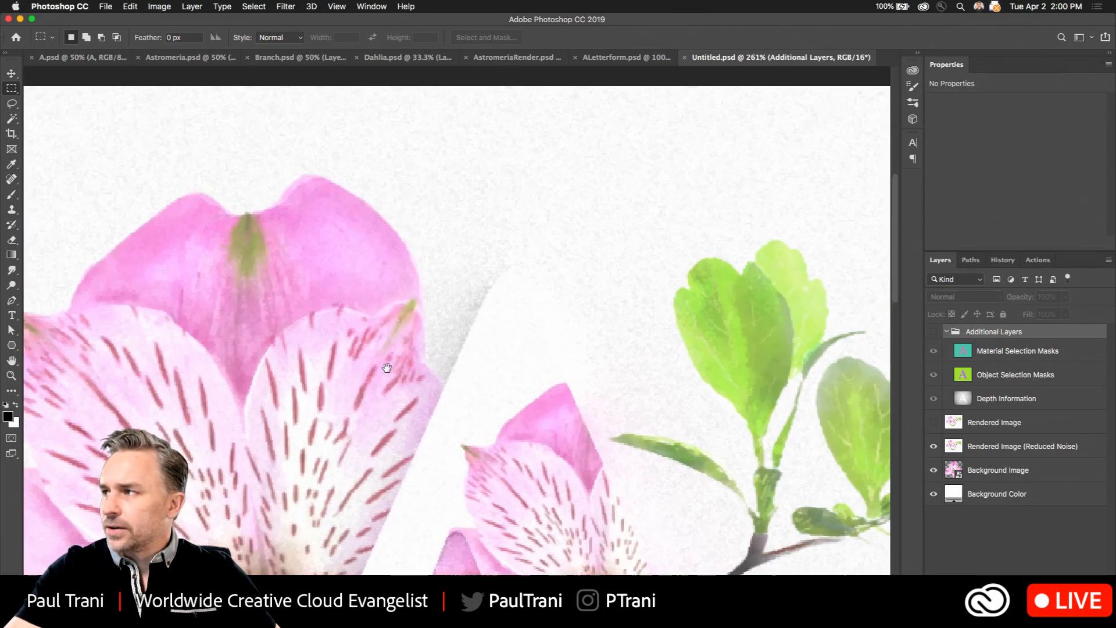
{"action": "scroll", "coordinate": [409, 327], "scroll_direction": "up", "scroll_amount": 5, "text": "alt"}
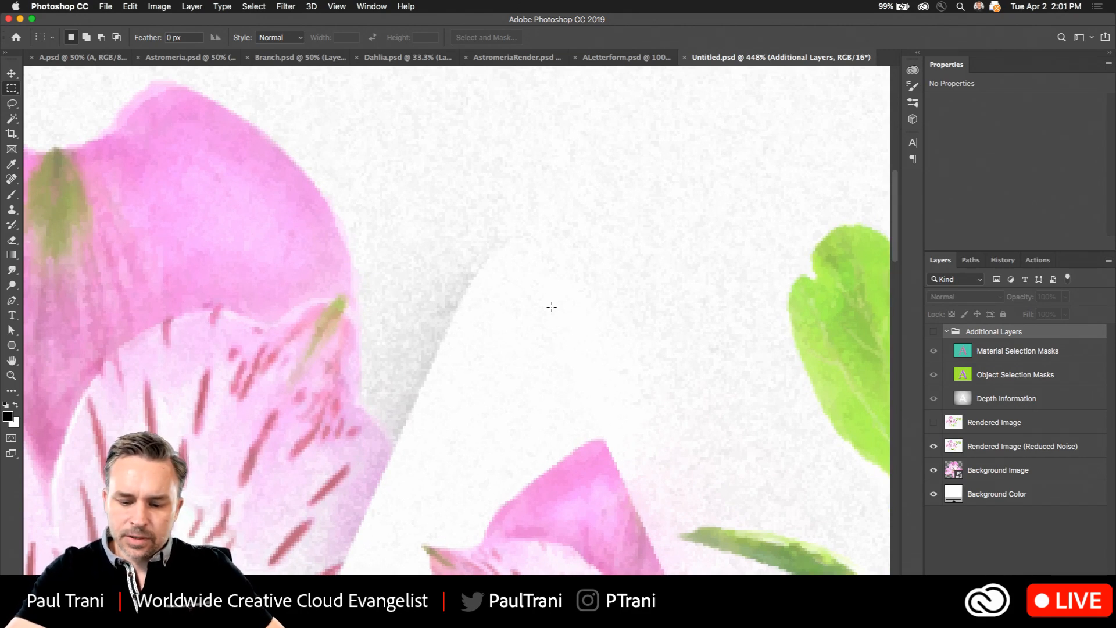
{"action": "key", "text": "super+0"}
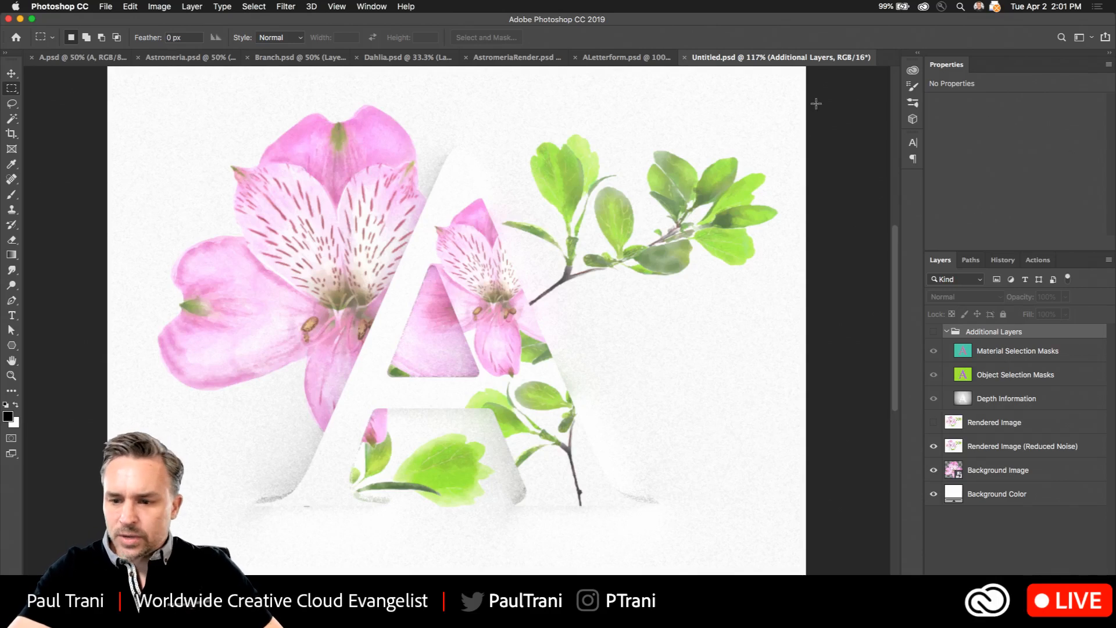
- Inspect the rendered image layers and temporarily show the Additional Layers group to view its Material Selection Masks layer
{"action": "left_click", "coordinate": [988, 430]}
{"action": "left_click", "coordinate": [998, 454]}
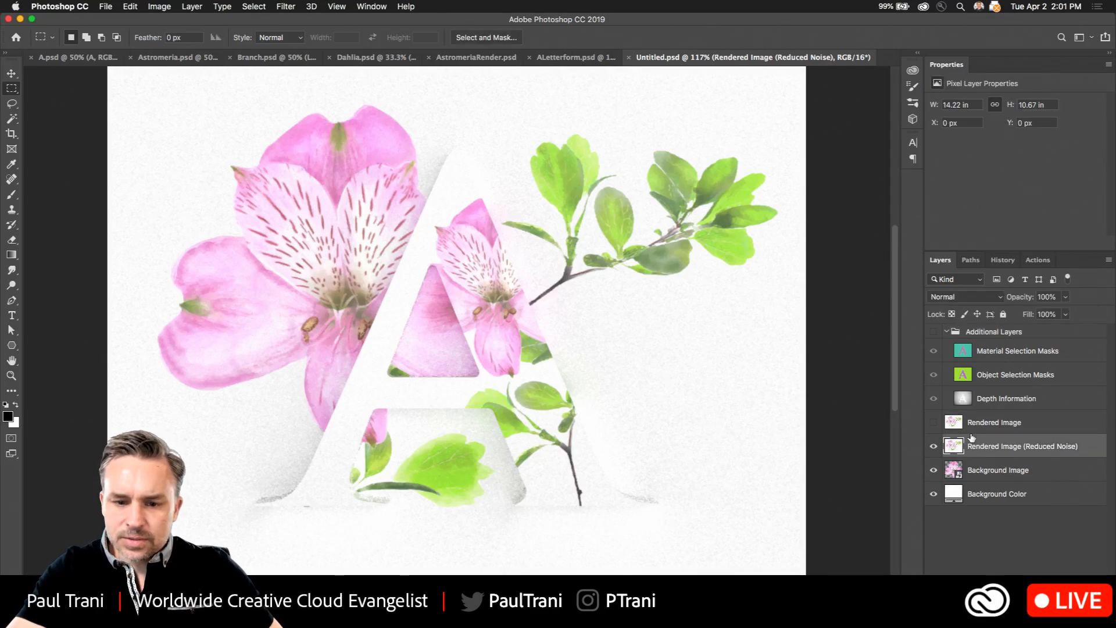
{"action": "left_click", "coordinate": [933, 332]}
{"action": "left_click", "coordinate": [982, 334]}
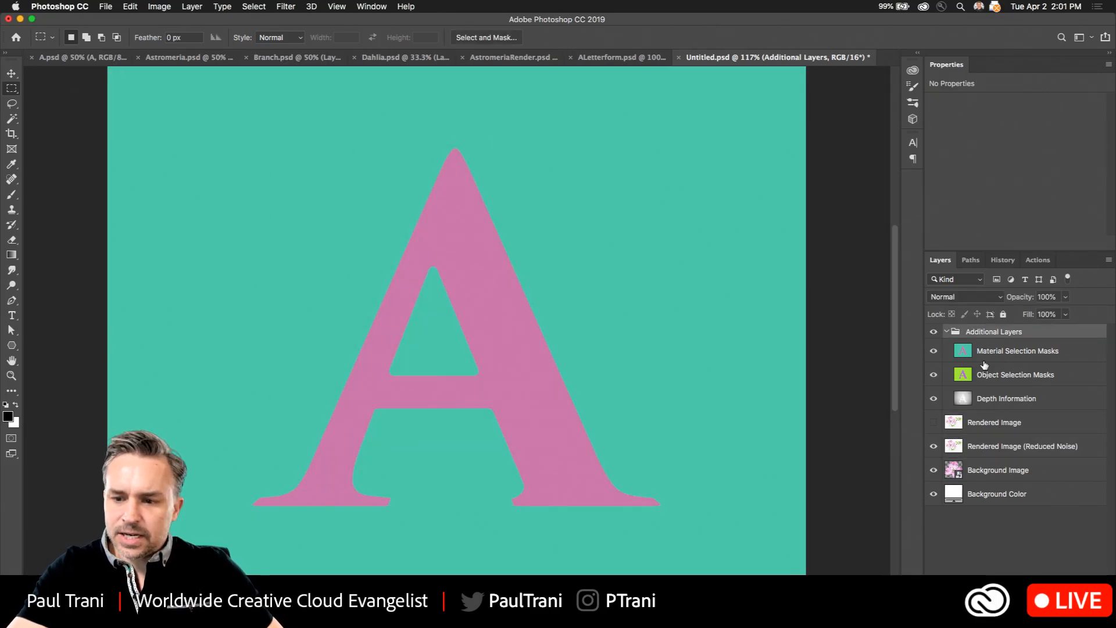
{"action": "left_click", "coordinate": [985, 354]}
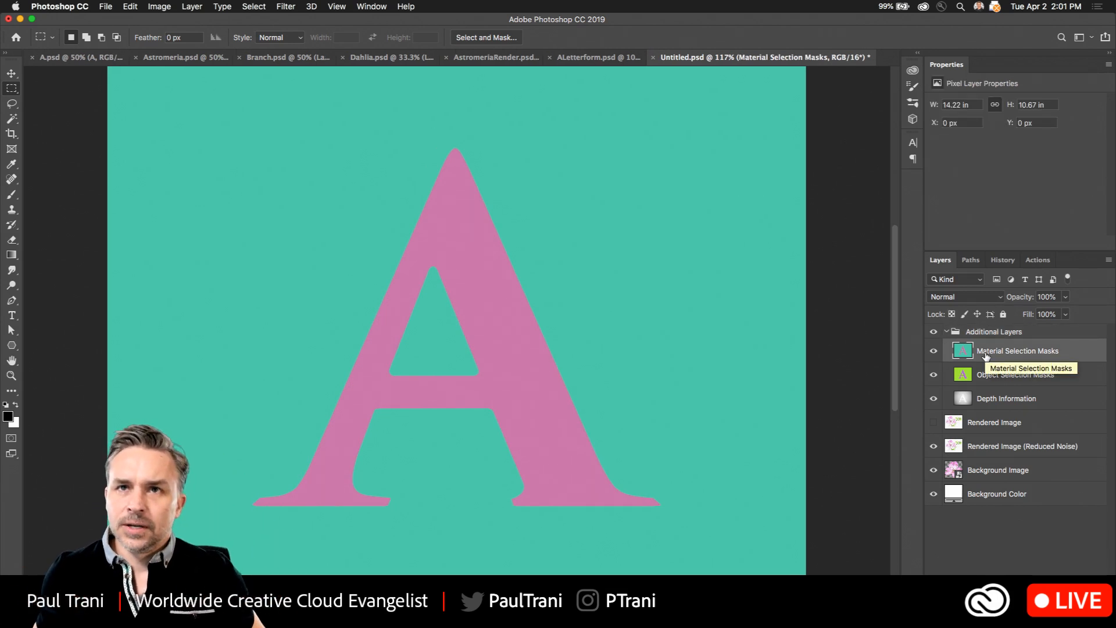
{"action": "left_click", "coordinate": [933, 332]}
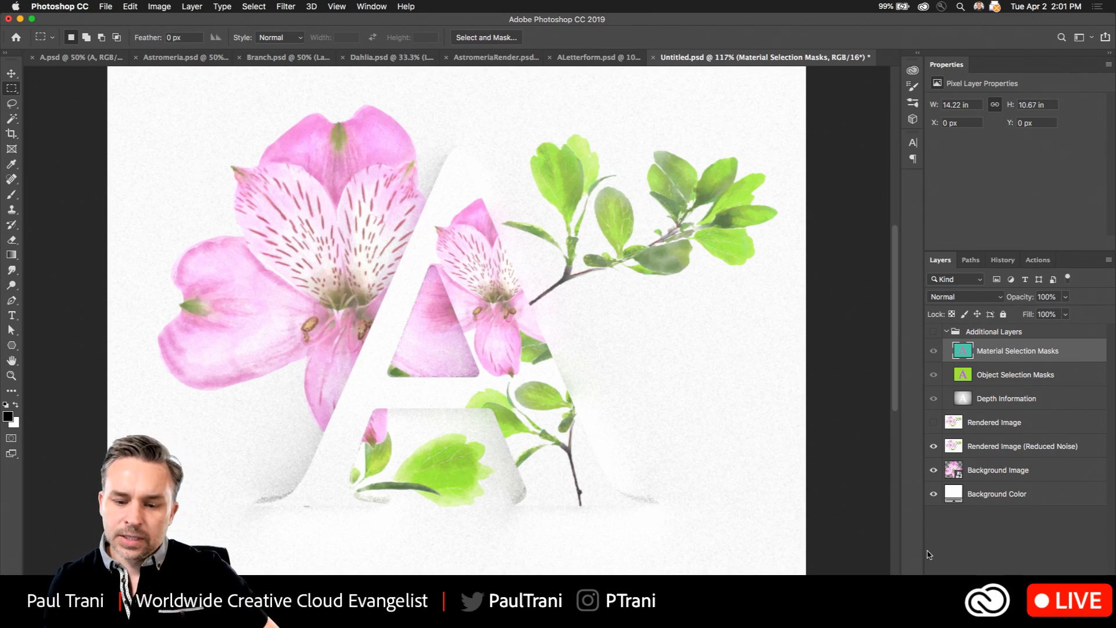
- Switch to Chrome and browse the free letter models in the 36 Days of 3D Type collection on Adobe Stock
{"action": "left_click", "coordinate": [577, 610]}
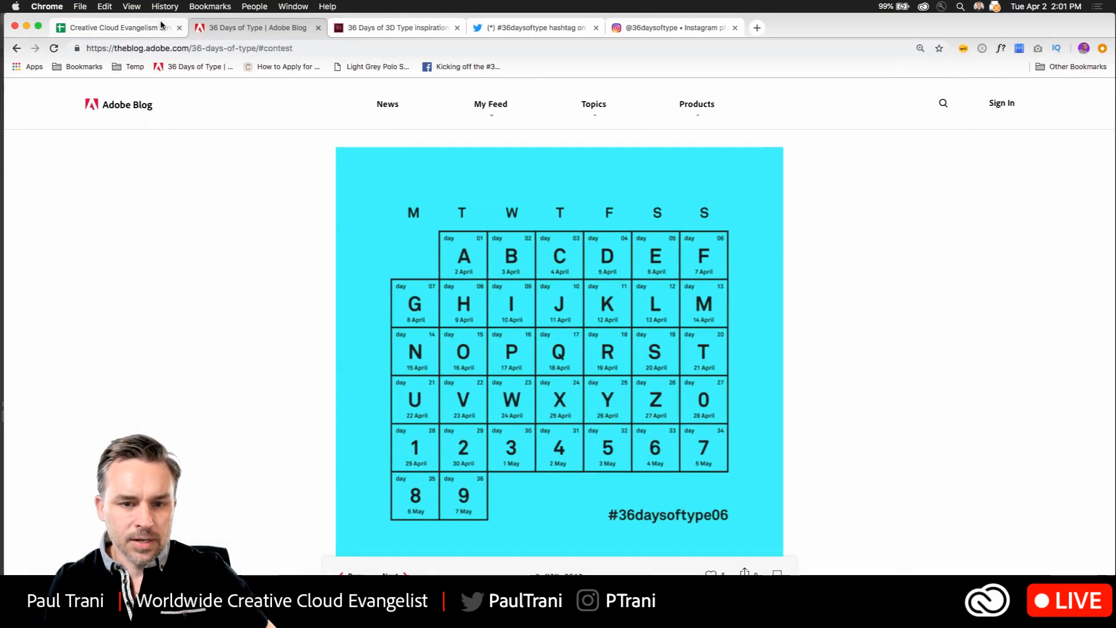
{"action": "left_click", "coordinate": [389, 27]}
{"action": "scroll", "coordinate": [384, 347], "scroll_direction": "up", "scroll_amount": 4}
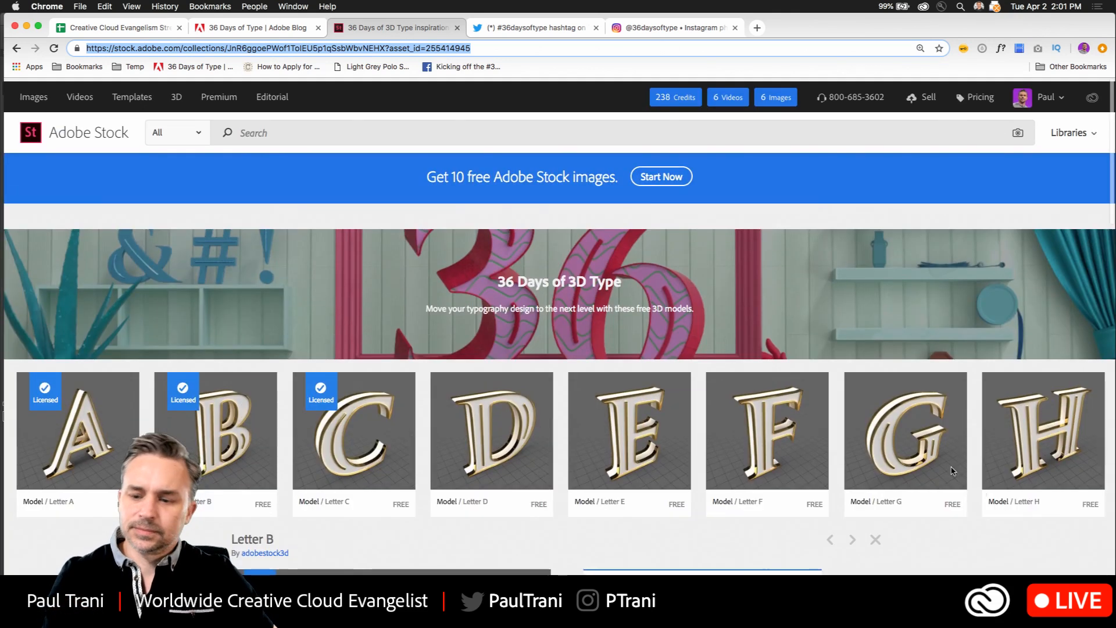
{"action": "left_click", "coordinate": [874, 535]}
{"action": "scroll", "coordinate": [874, 539], "scroll_direction": "down", "scroll_amount": 5}
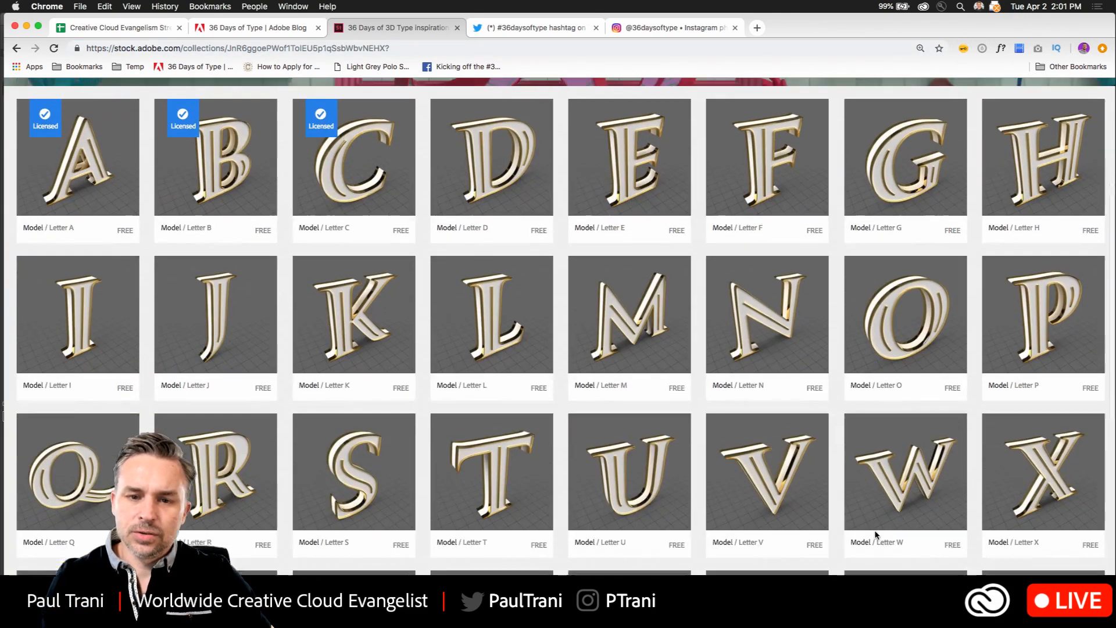
{"action": "scroll", "coordinate": [874, 531], "scroll_direction": "up", "scroll_amount": 1}
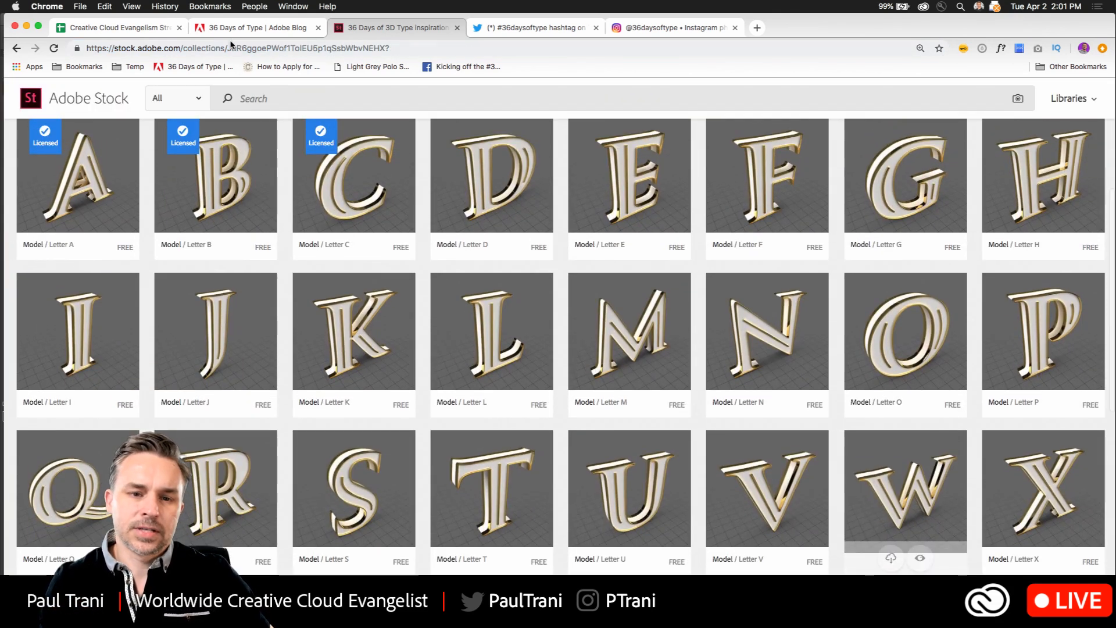
{"action": "left_click", "coordinate": [259, 28]}
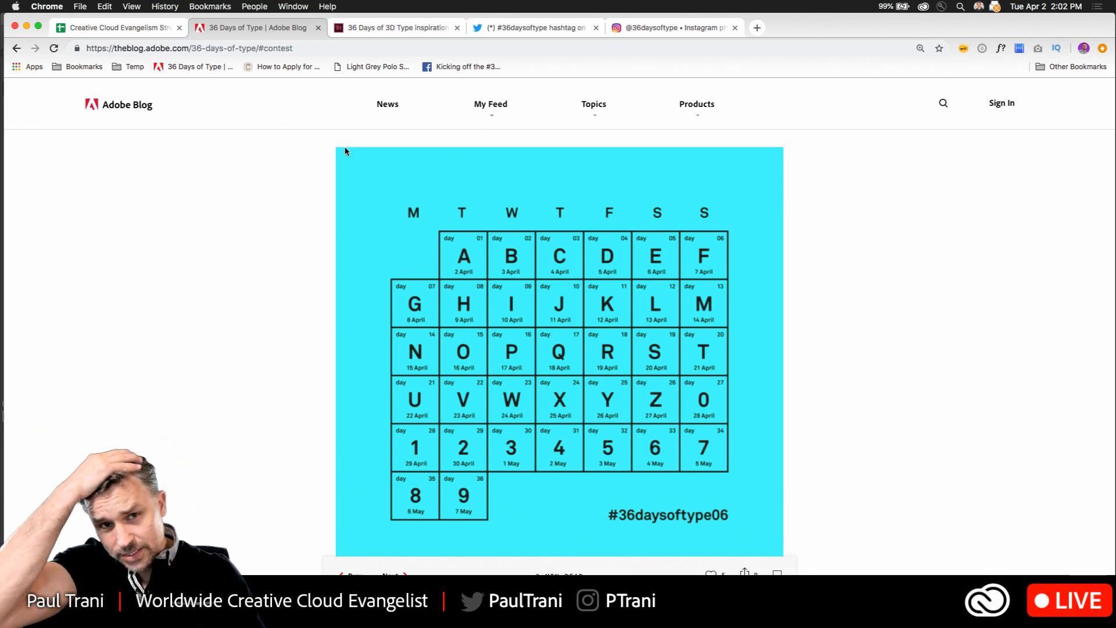
{"action": "left_click", "coordinate": [641, 30]}
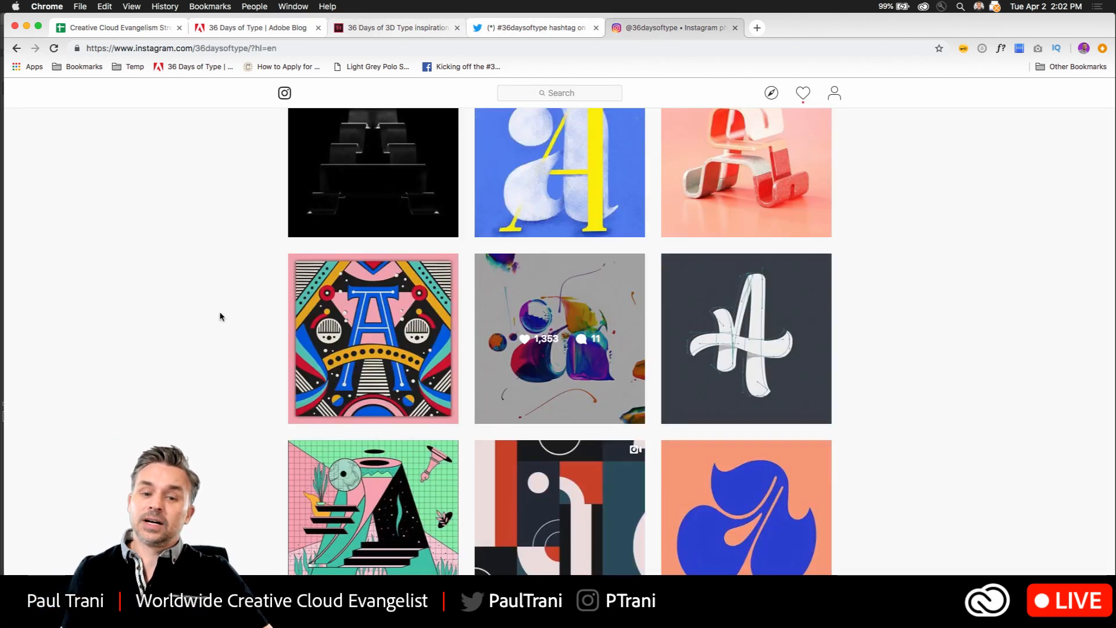
- View the signed-in account's own Instagram profile and look through its latest posts
{"action": "scroll", "coordinate": [219, 315], "scroll_direction": "up", "scroll_amount": 6}
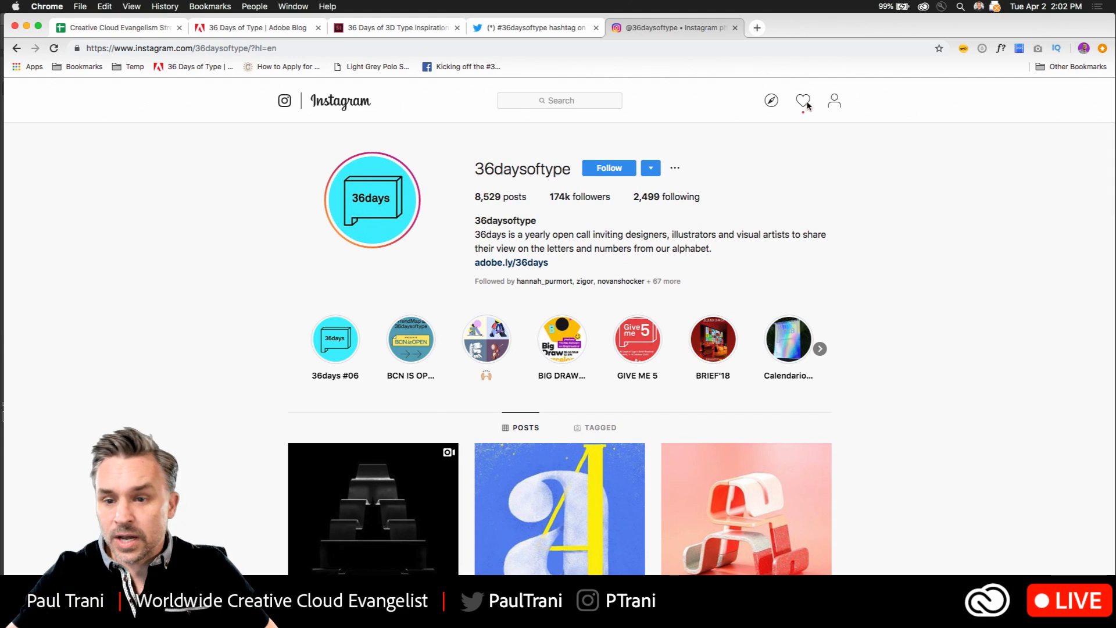
{"action": "left_click", "coordinate": [837, 105]}
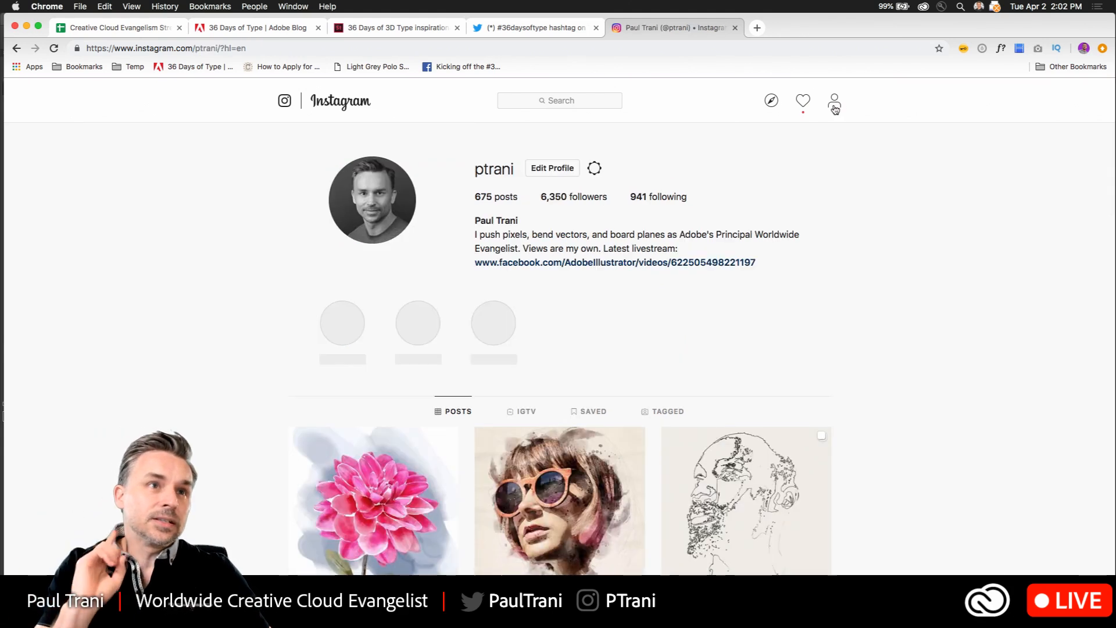
{"action": "mouse_move", "coordinate": [1113, 327]}
{"action": "left_mouse_down"}
{"action": "mouse_move", "coordinate": [859, 331]}
{"action": "mouse_move", "coordinate": [1112, 336]}
{"action": "left_mouse_up"}
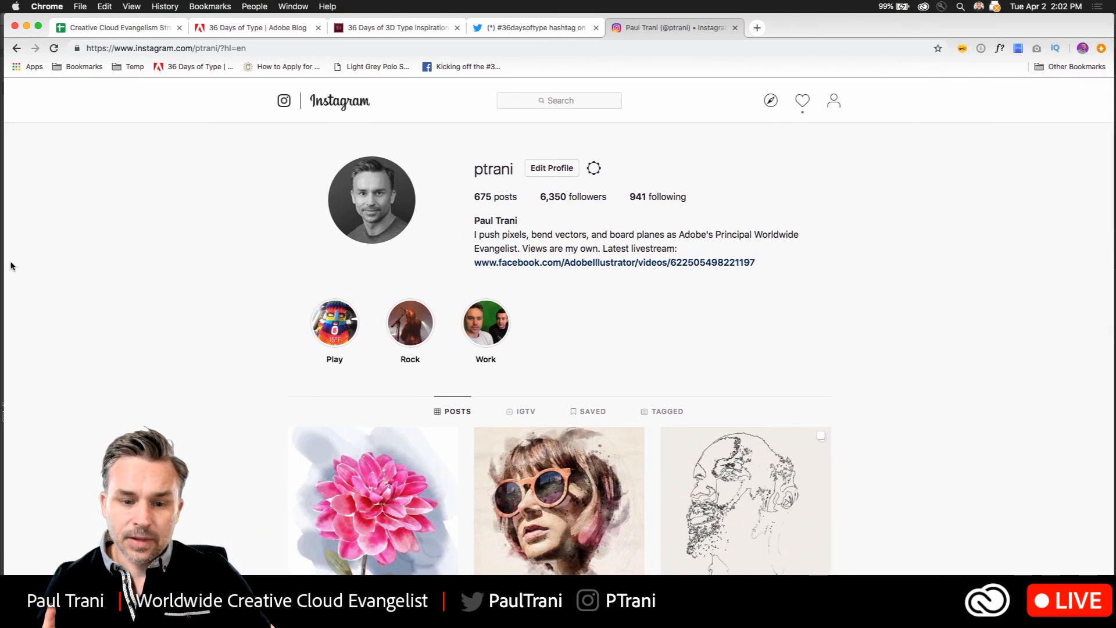
{"action": "scroll", "coordinate": [298, 293], "scroll_direction": "down", "scroll_amount": 3}
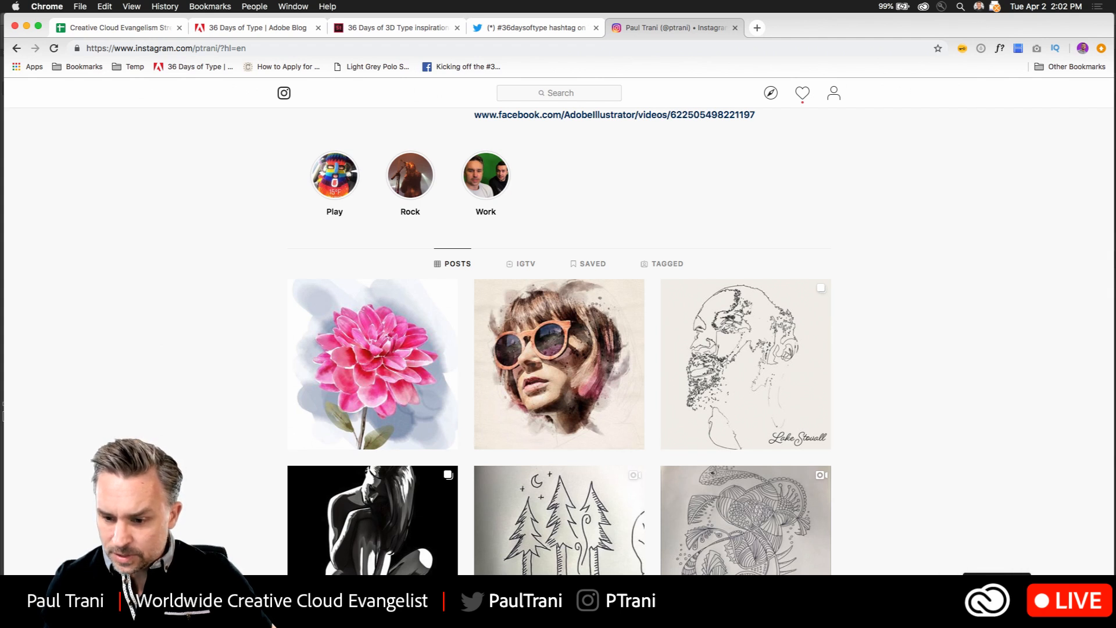
- Open the Windowed app with the Instagram feed, narrow the Chrome window, and place Windowed beside it
{"action": "left_click", "coordinate": [922, 603]}
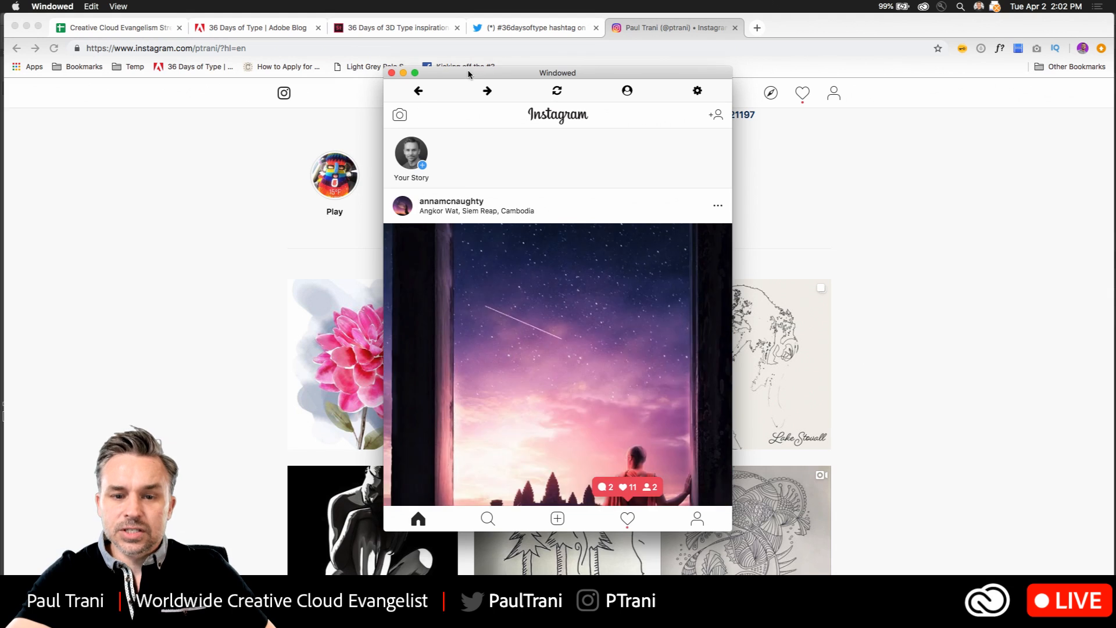
{"action": "left_click_drag", "start_coordinate": [467, 74], "coordinate": [701, 83]}
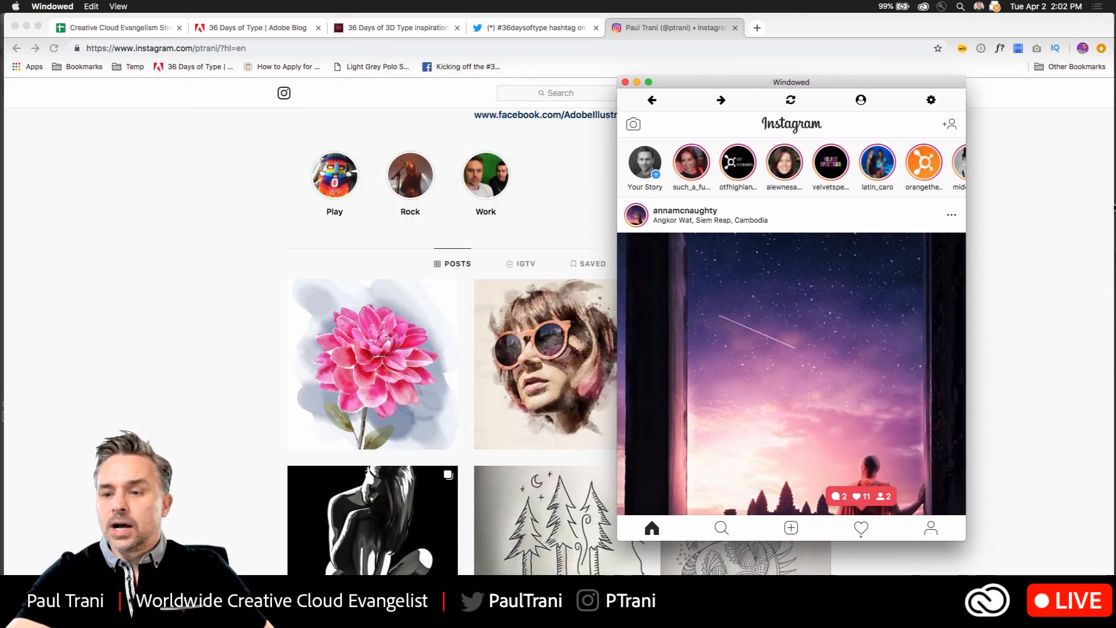
{"action": "left_click_drag", "start_coordinate": [1106, 199], "coordinate": [681, 194]}
{"action": "left_click_drag", "start_coordinate": [787, 81], "coordinate": [869, 76]}
{"action": "scroll", "coordinate": [759, 227], "scroll_direction": "down", "scroll_amount": 2}
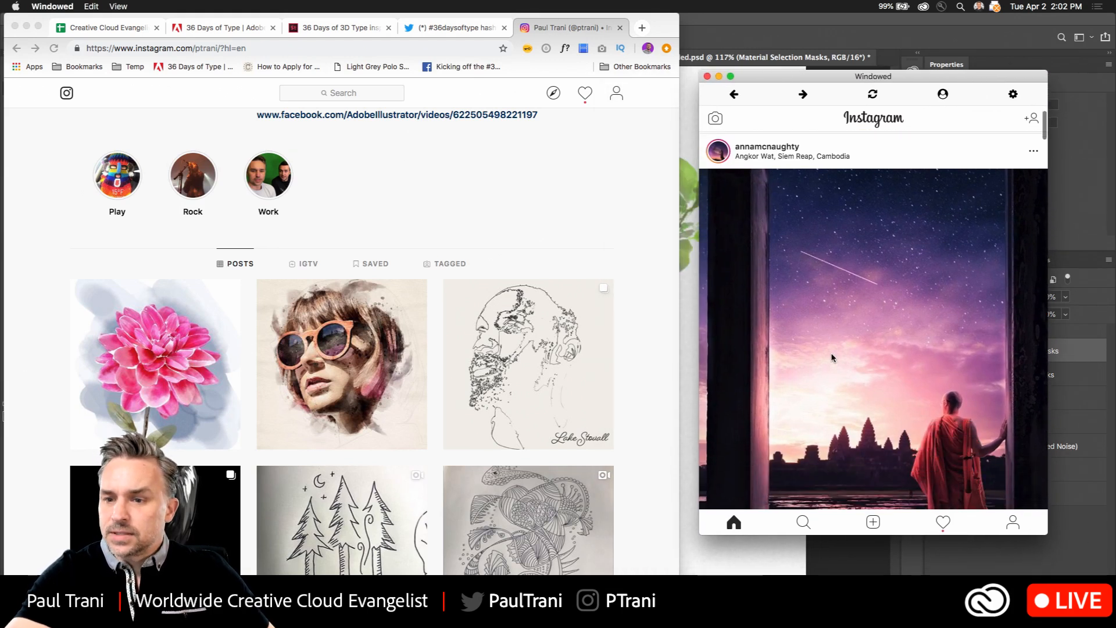
{"action": "left_click_drag", "start_coordinate": [812, 80], "coordinate": [770, 83]}
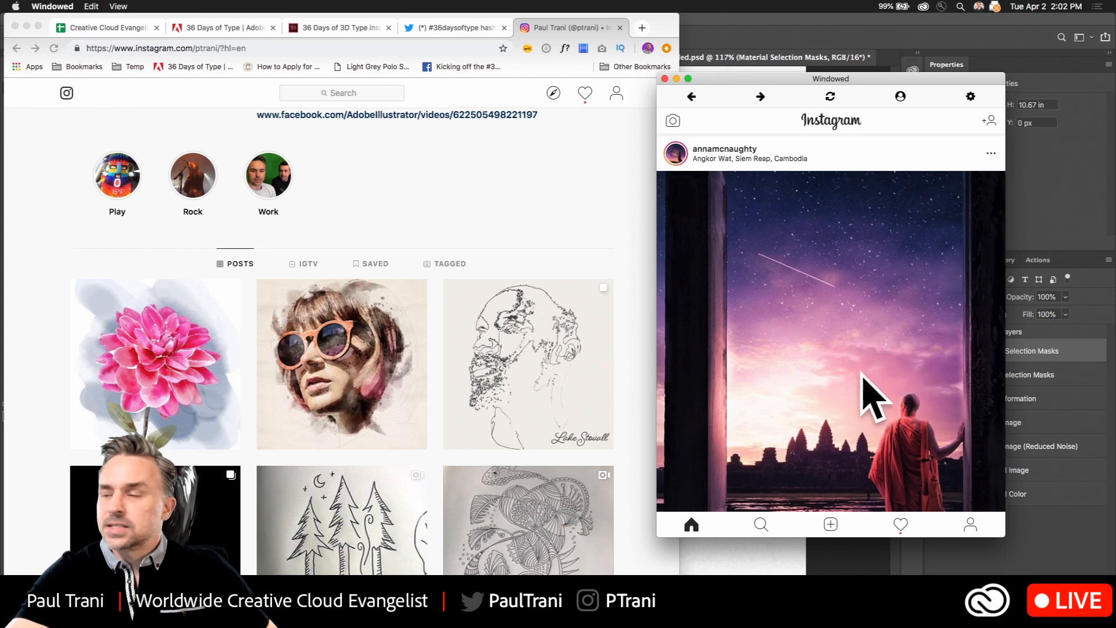
{"action": "key", "text": "ctrl+Up"}
{"action": "left_click", "coordinate": [988, 221]}
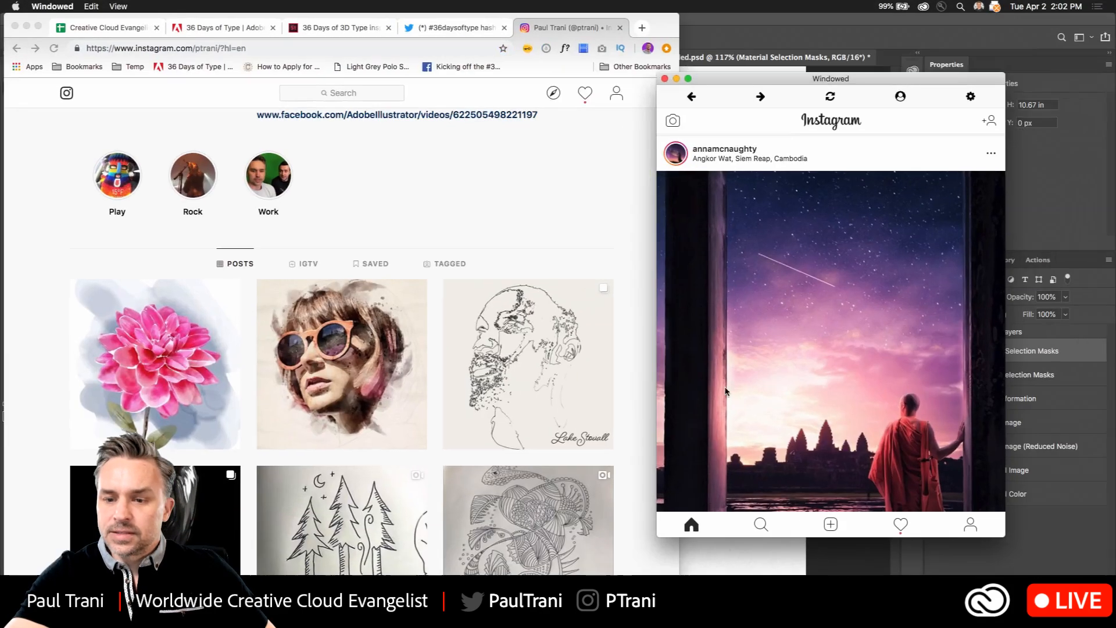
- Browse the Desktop folder for an image for a new Instagram post, cancel the selection, and return to Untitled.psd in Photoshop
{"action": "left_click", "coordinate": [831, 525]}
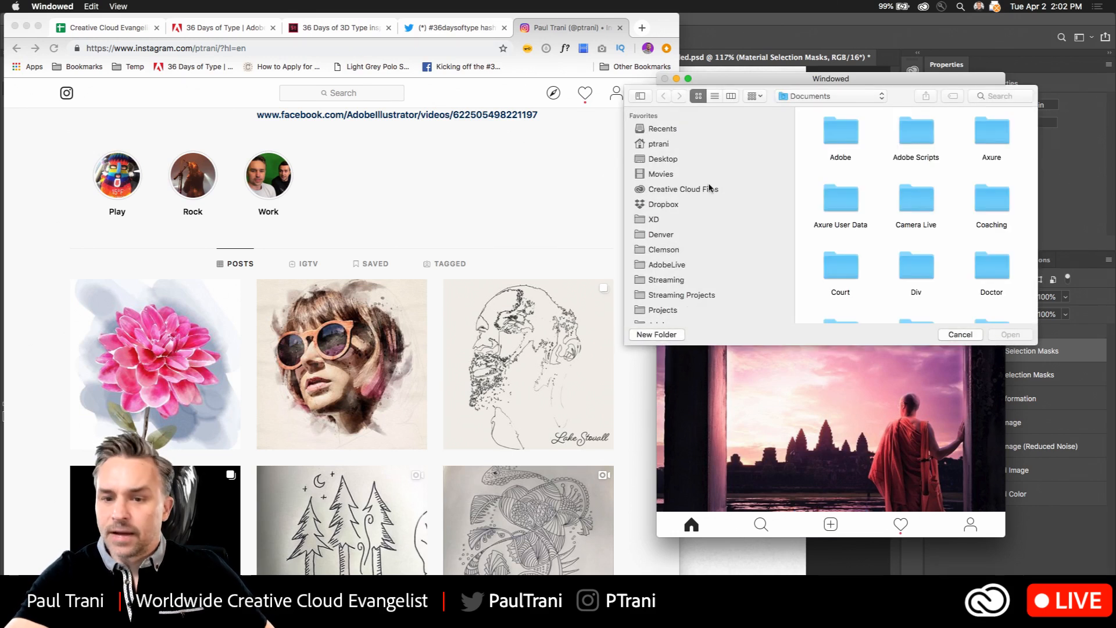
{"action": "left_click", "coordinate": [648, 159]}
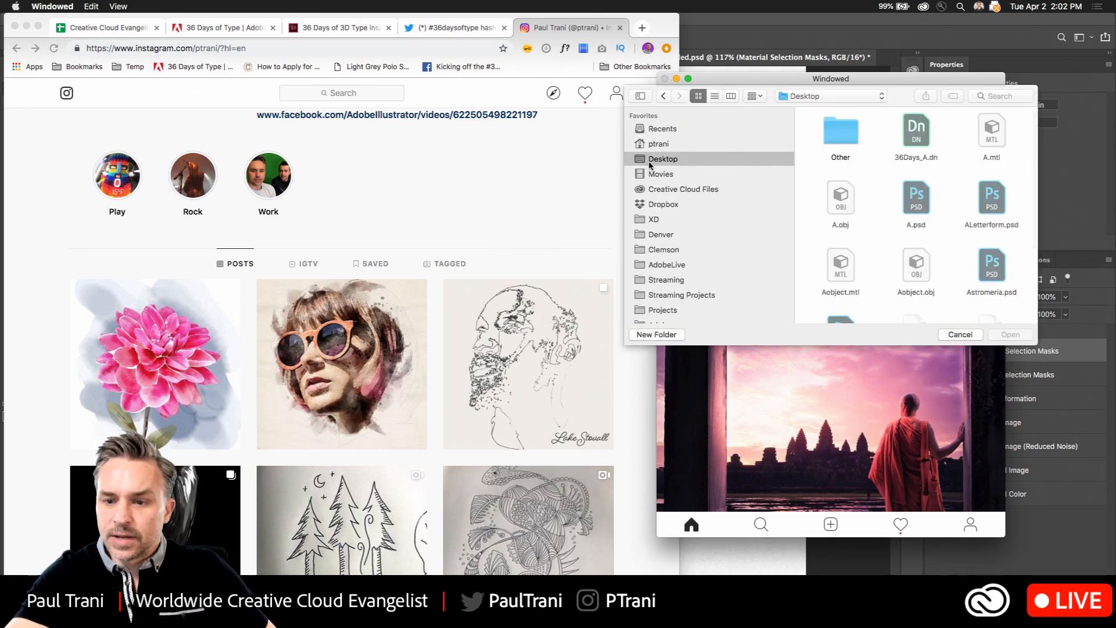
{"action": "scroll", "coordinate": [892, 192], "scroll_direction": "down", "scroll_amount": 3}
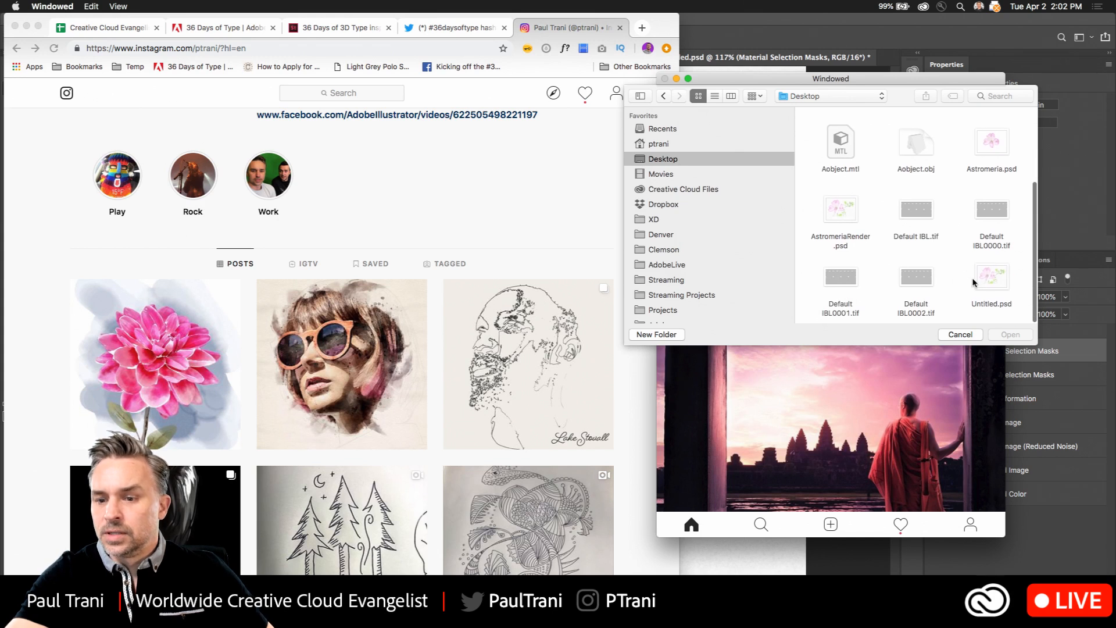
{"action": "left_click", "coordinate": [960, 335]}
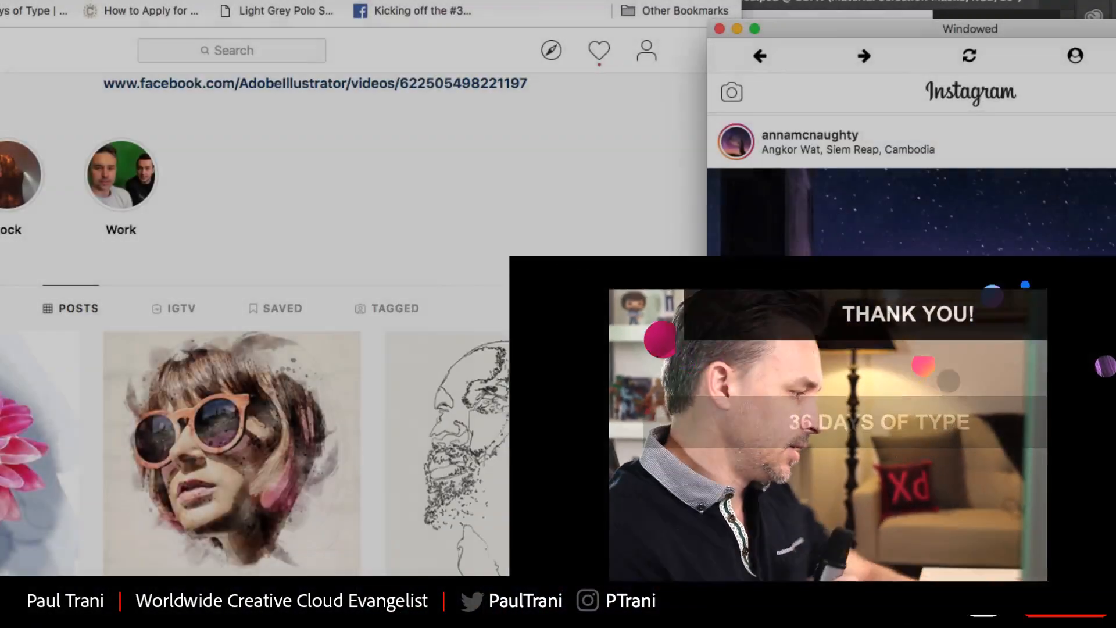
{"action": "key", "text": "super+Tab"}
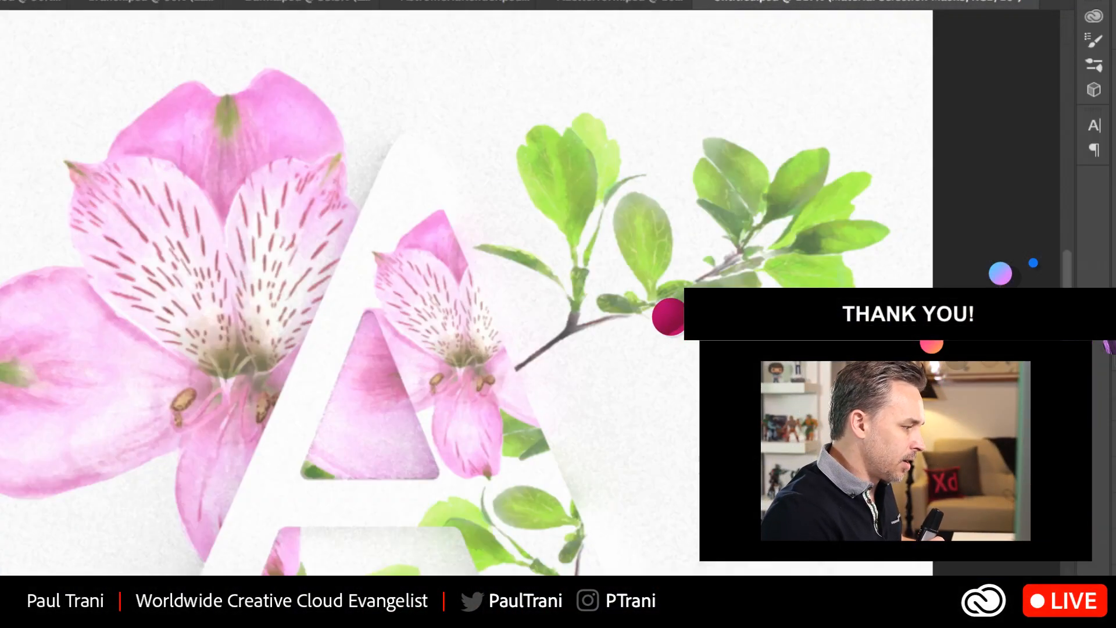